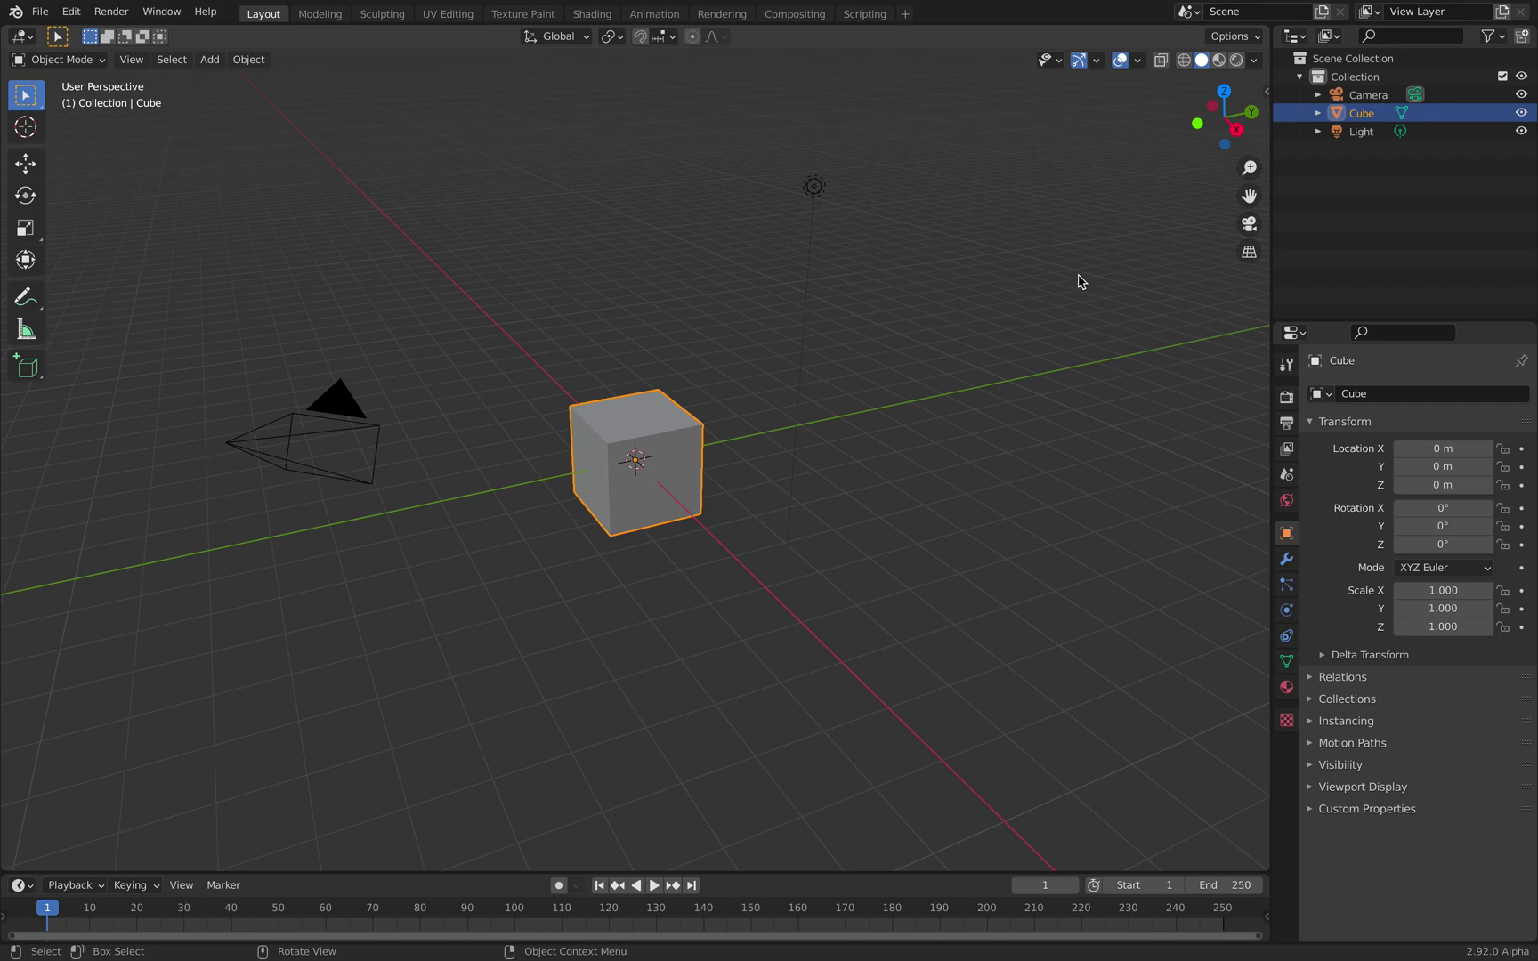
Step: Show the splash screen to check the installed version, and close it
left_click(16, 12)
left_click(62, 31)
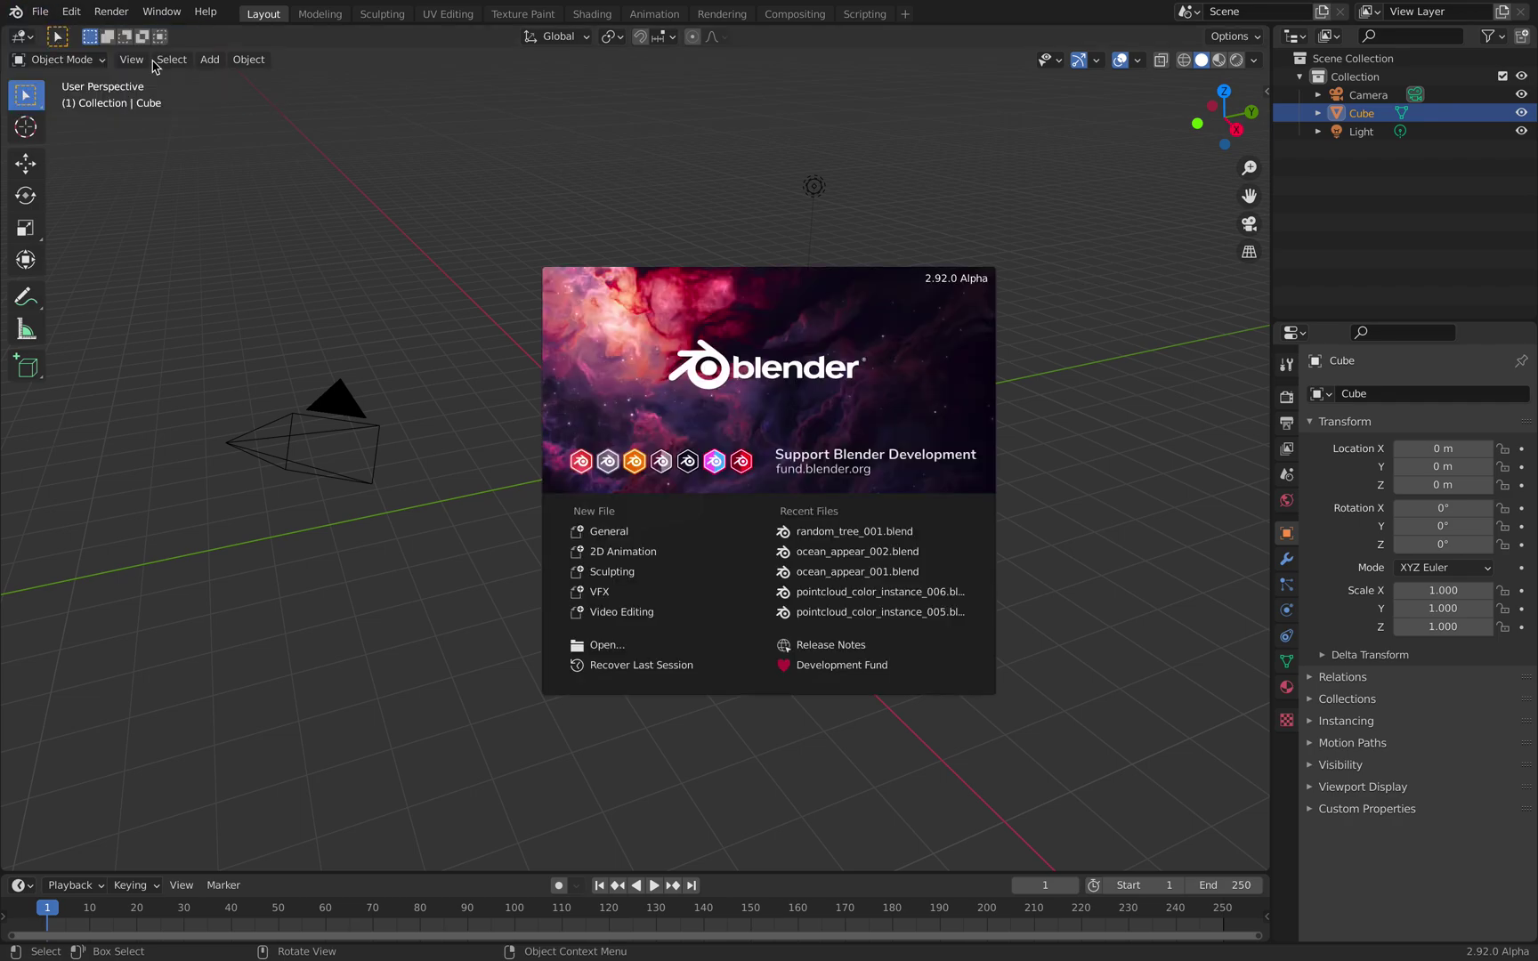
left_click(963, 232)
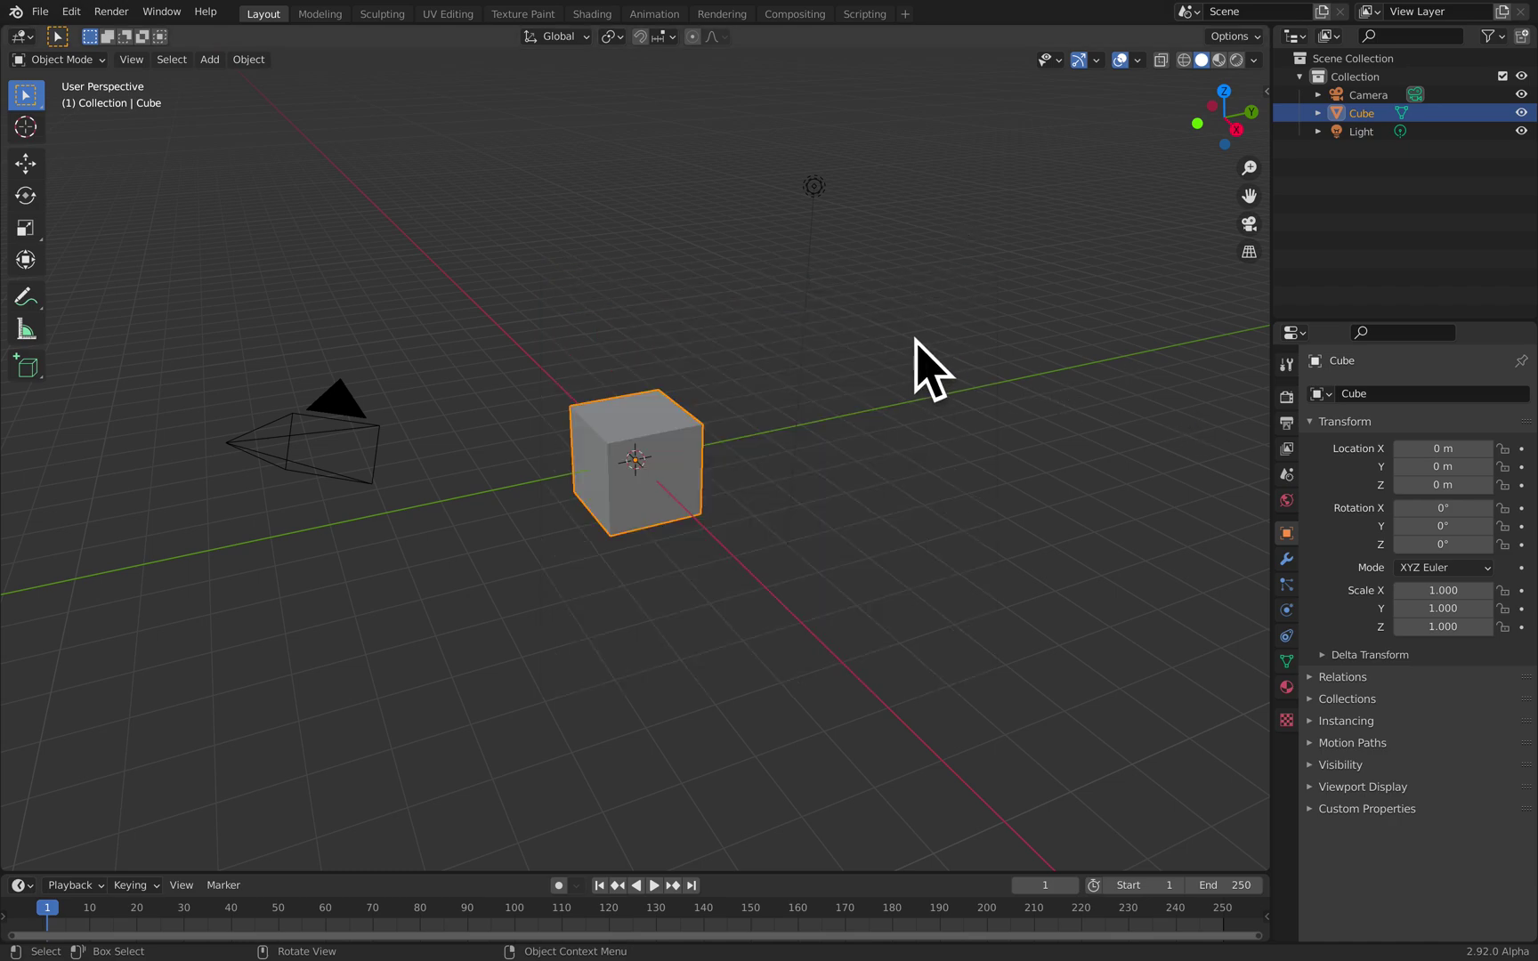
Step: Delete all the default objects from the scene and add a mesh cylinder at the origin
key("a")
key("Delete")
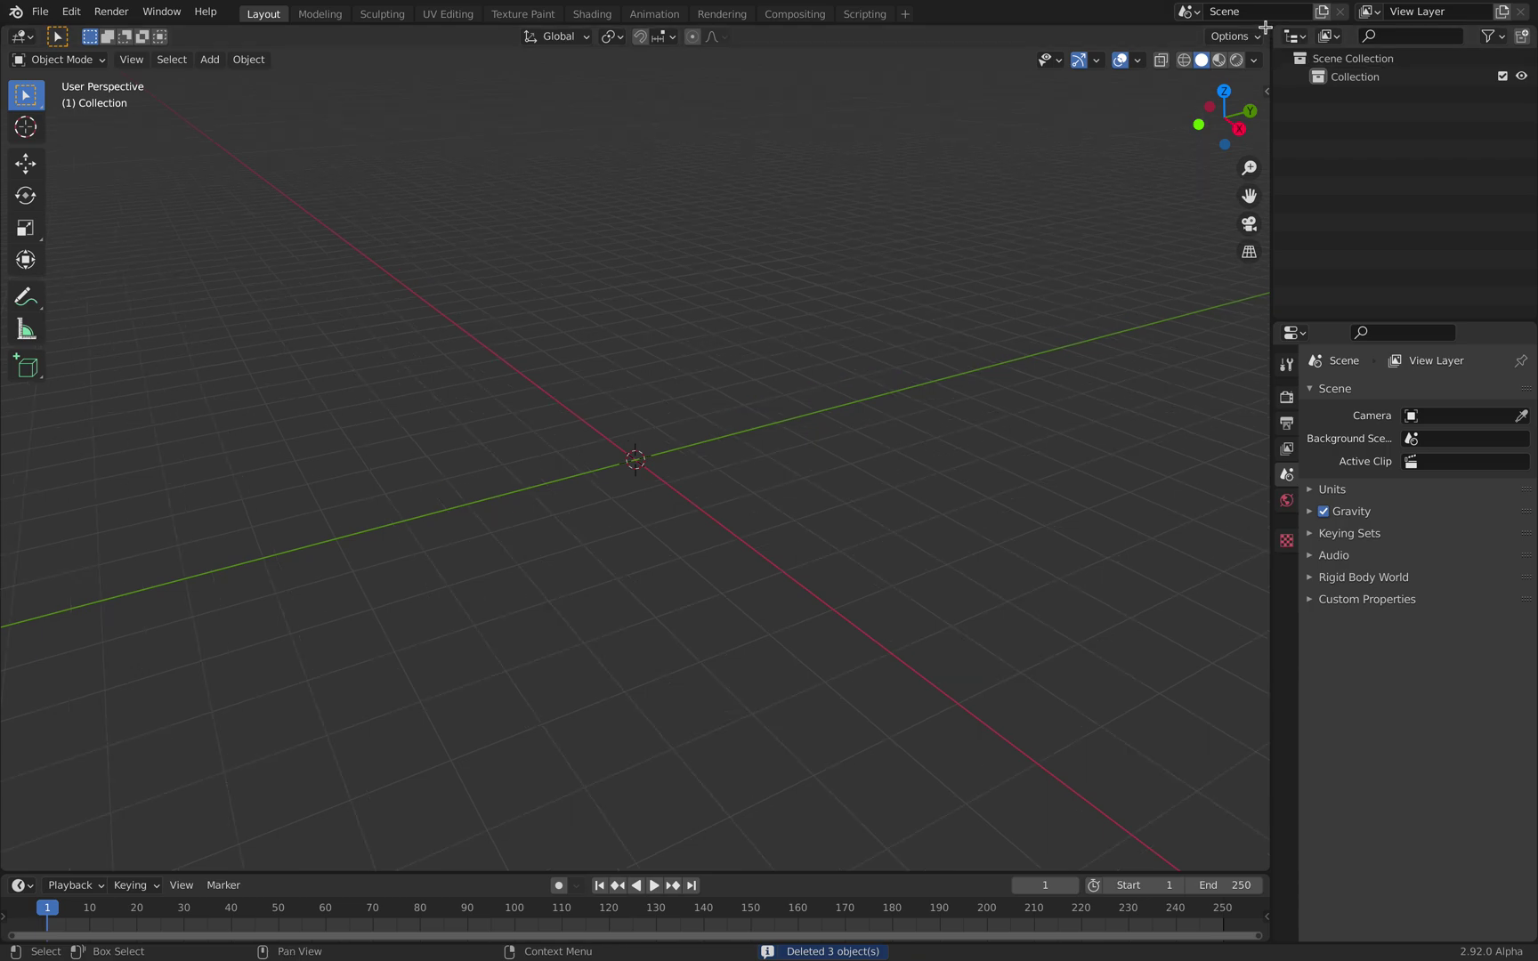
key("shift+a")
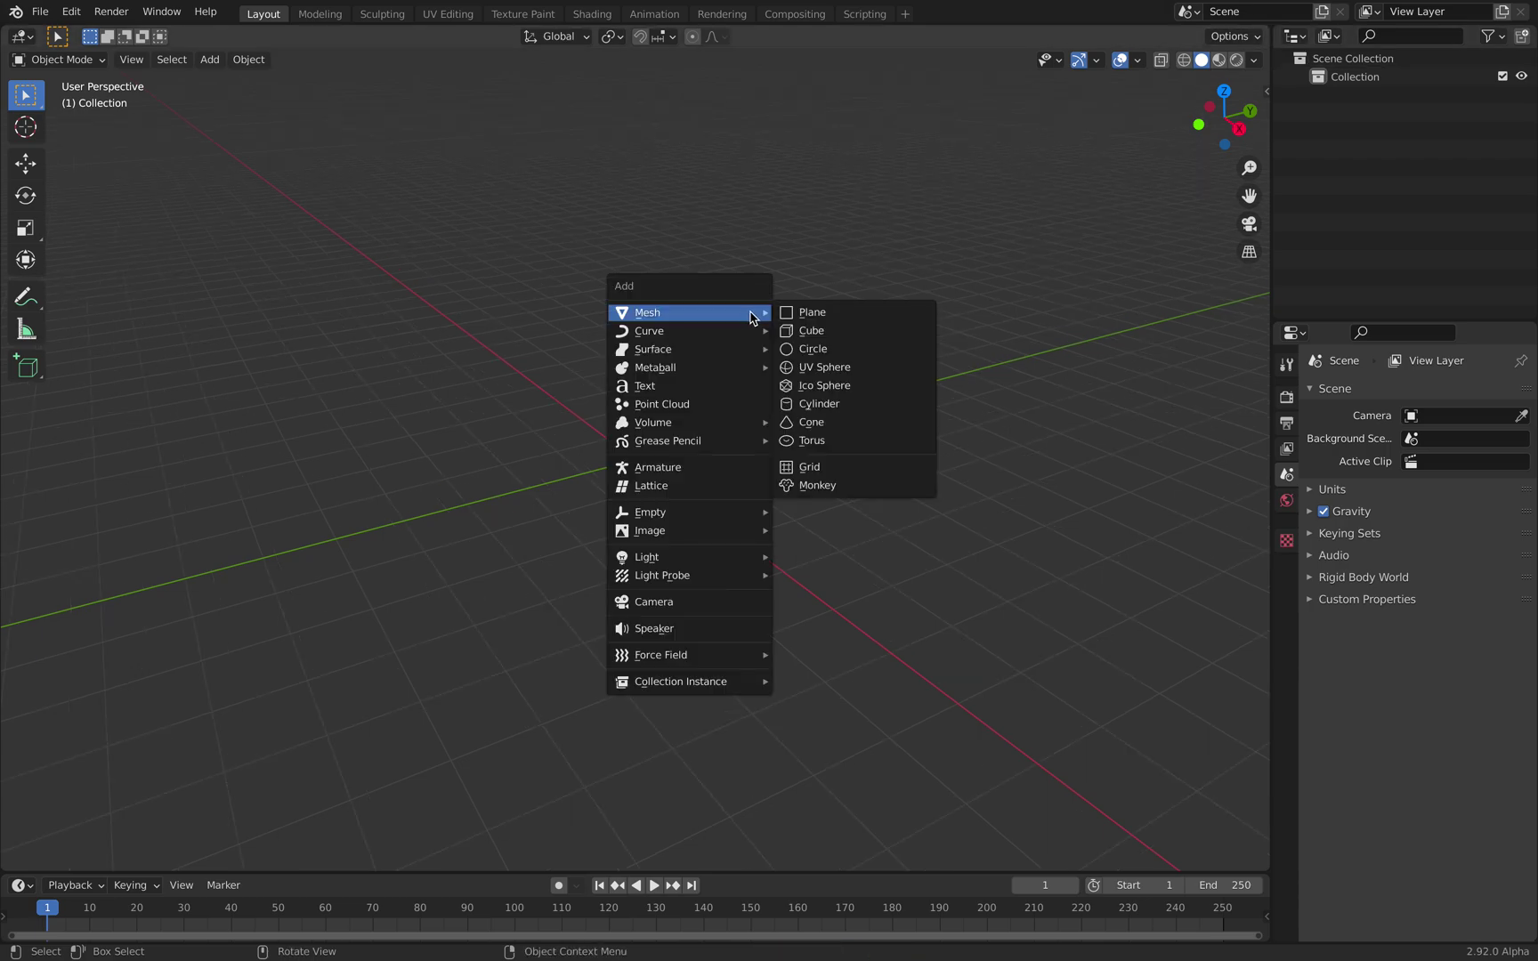
left_click(820, 405)
scroll(773, 395, "up", 2)
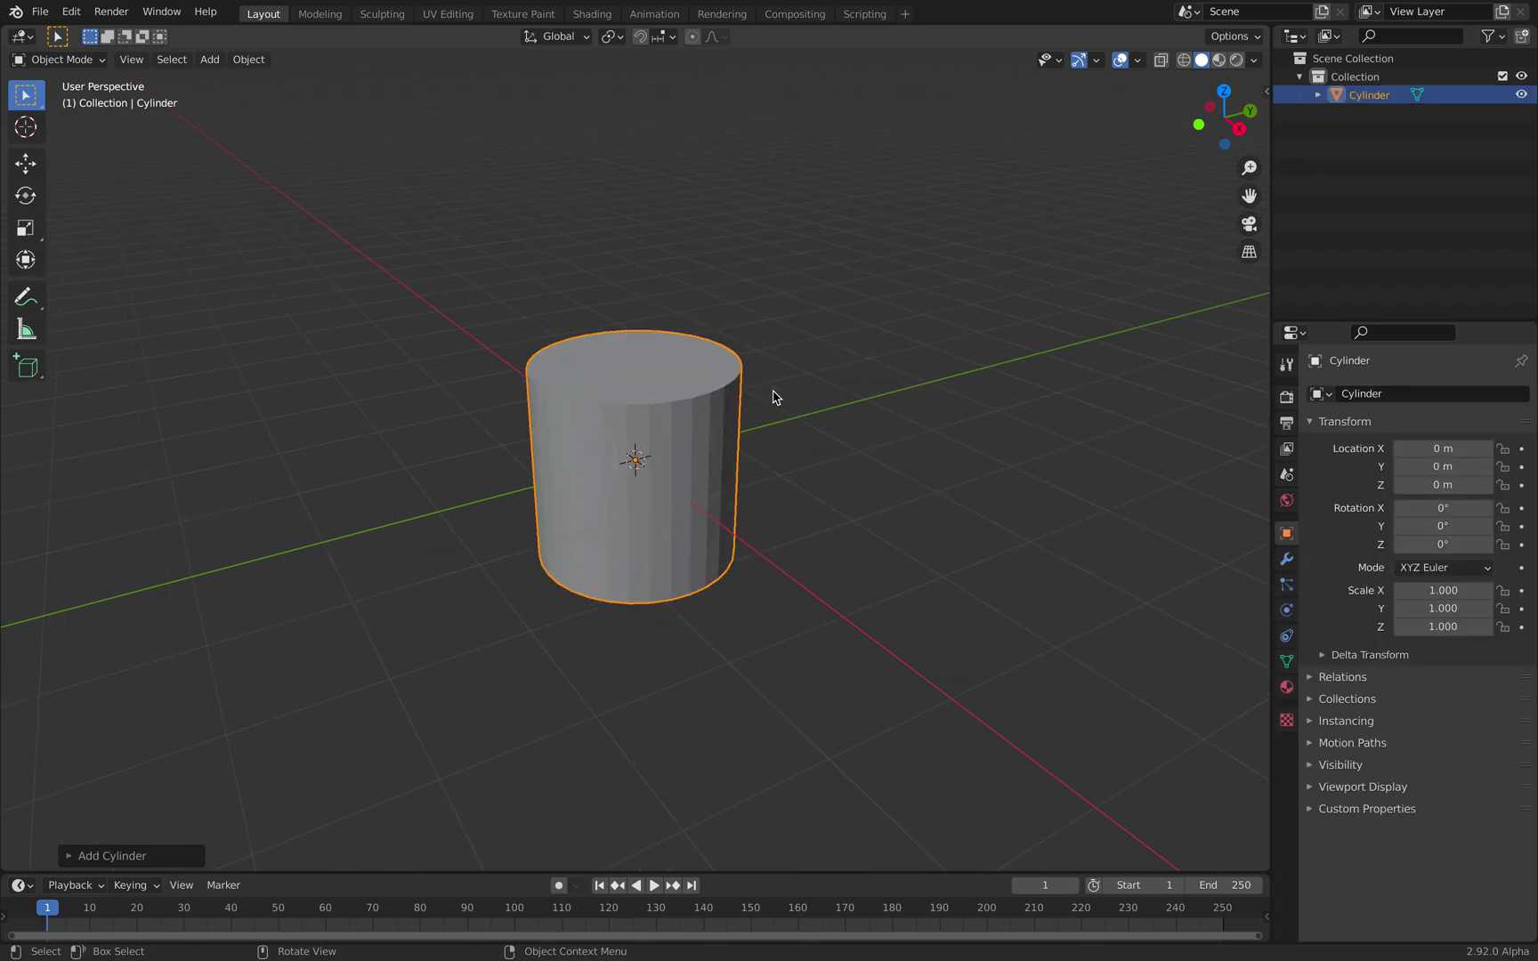
middle_click_drag(773, 395, 835, 390)
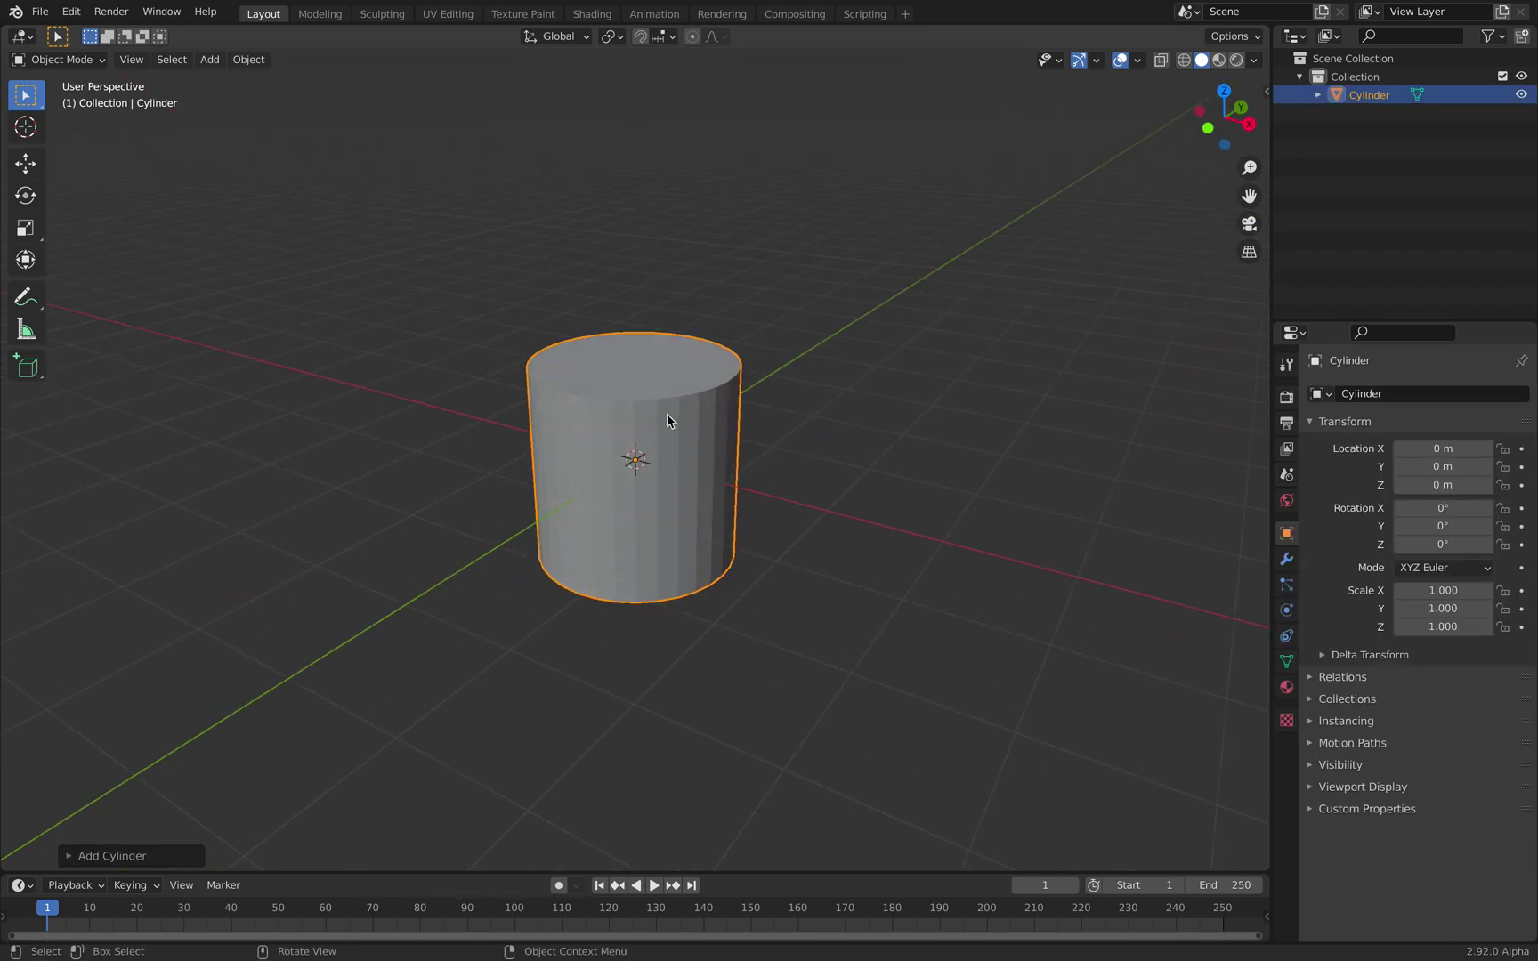
Step: Set the new cylinder's cap fill type to Nothing so its ends are open
left_click(62, 856)
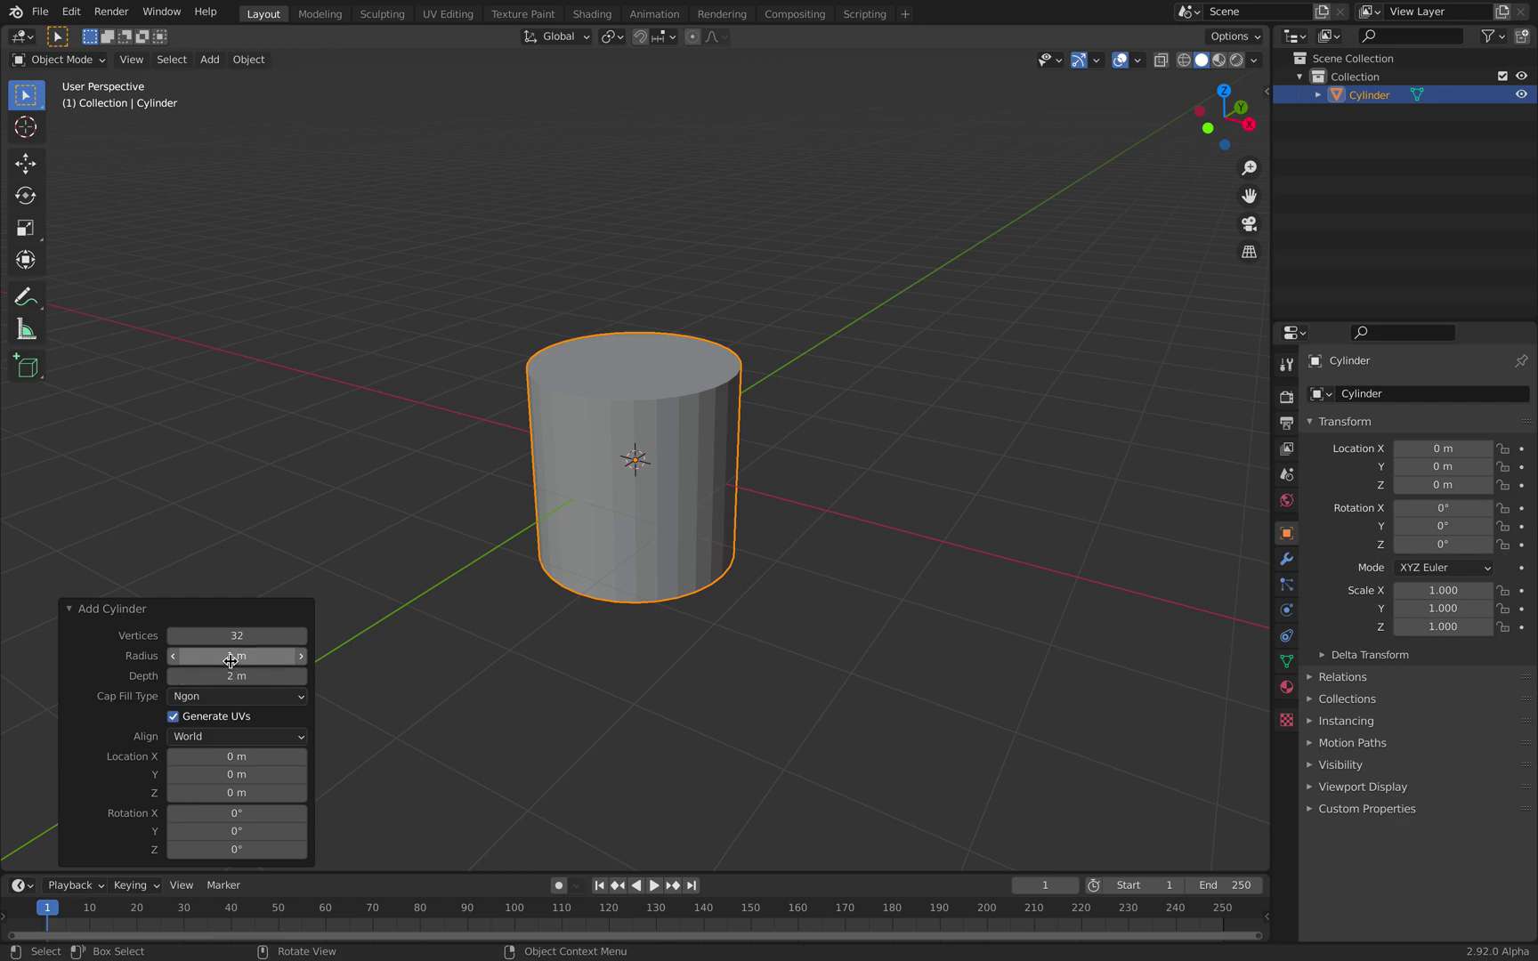
middle_click_drag(699, 431, 711, 430)
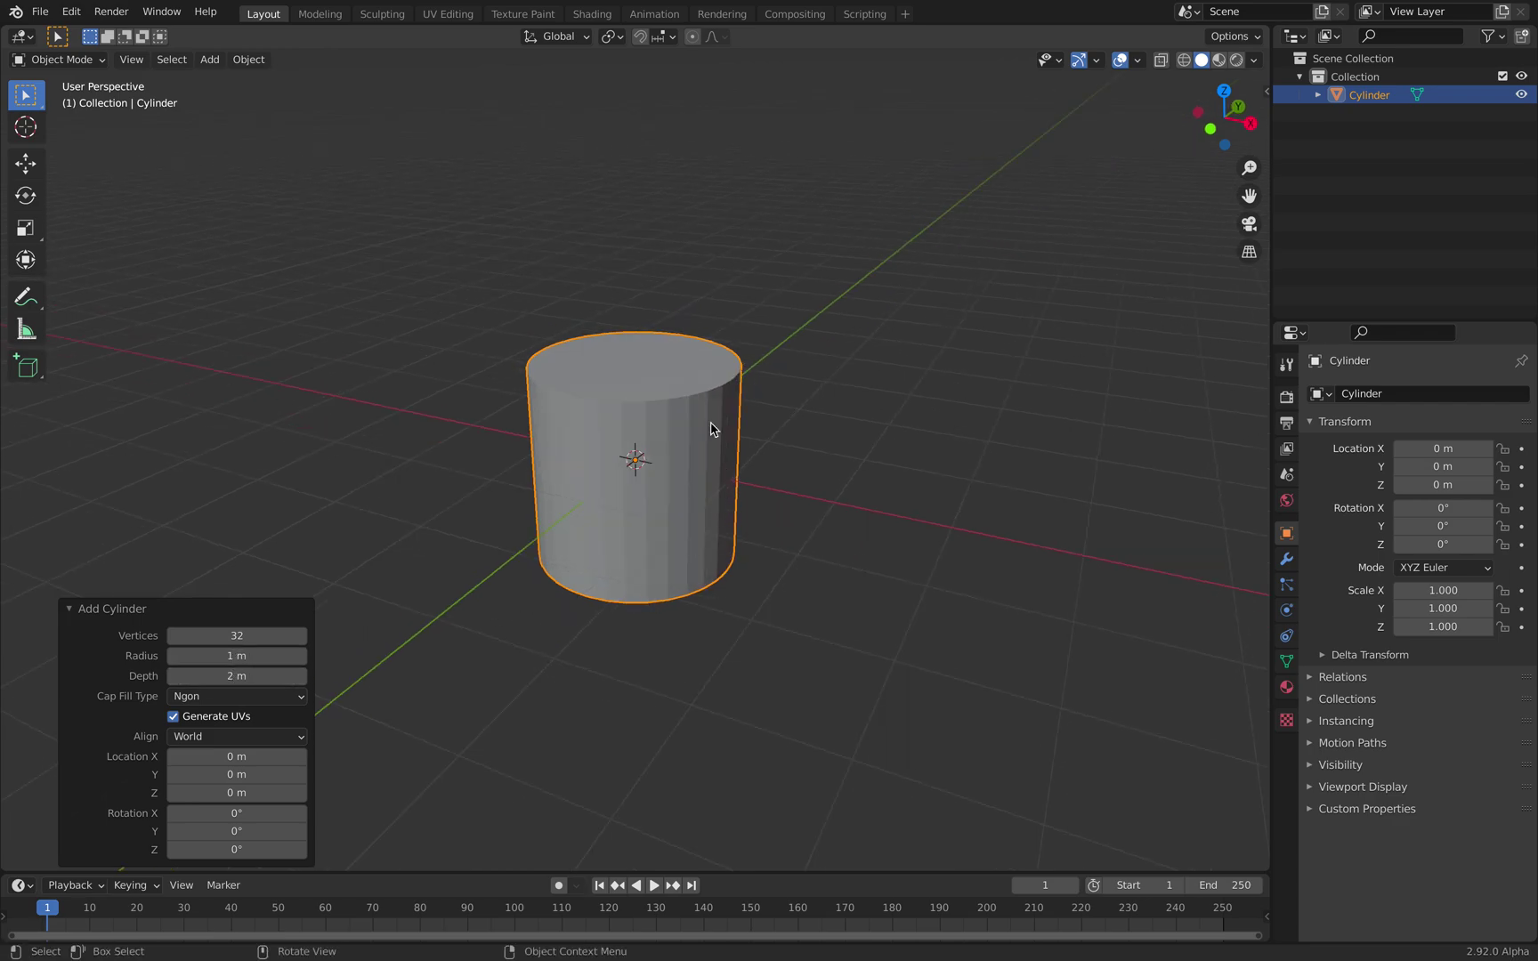
left_click(296, 700)
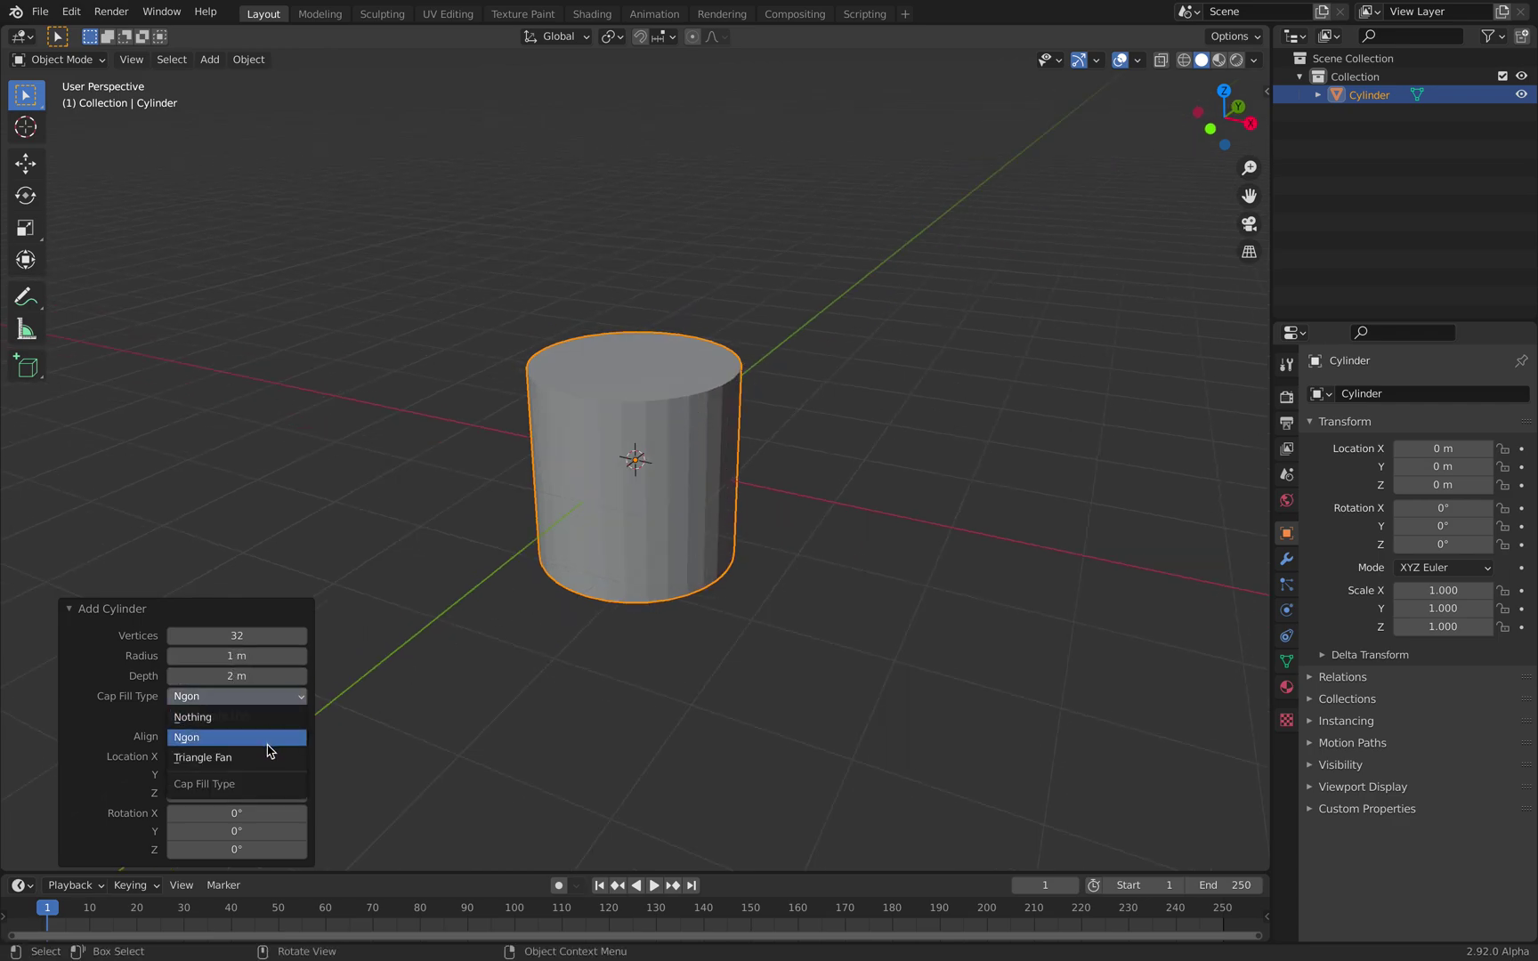
left_click(266, 717)
middle_click_drag(701, 526, 741, 505)
Step: In Edit Mode, select the cylinder's top ring of vertices and scale it inward to form a tapered cone
key("Tab")
middle_click_drag(633, 399, 675, 429)
key("alt+a")
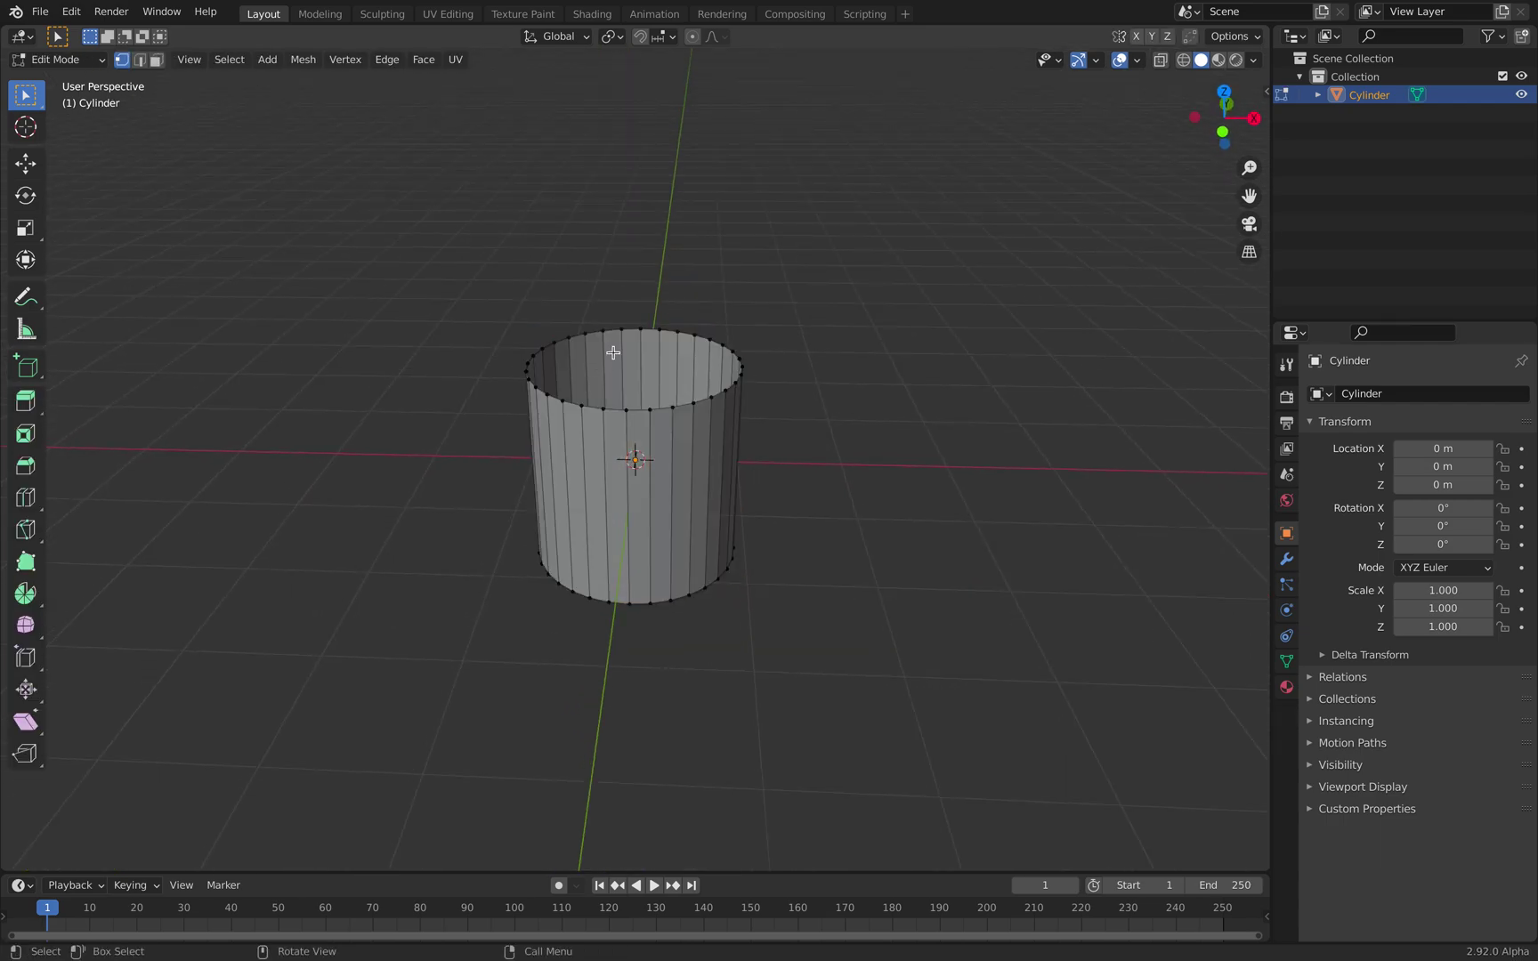
middle_click_drag(611, 354, 660, 331)
key("b")
left_click_drag(485, 280, 865, 437)
key("s")
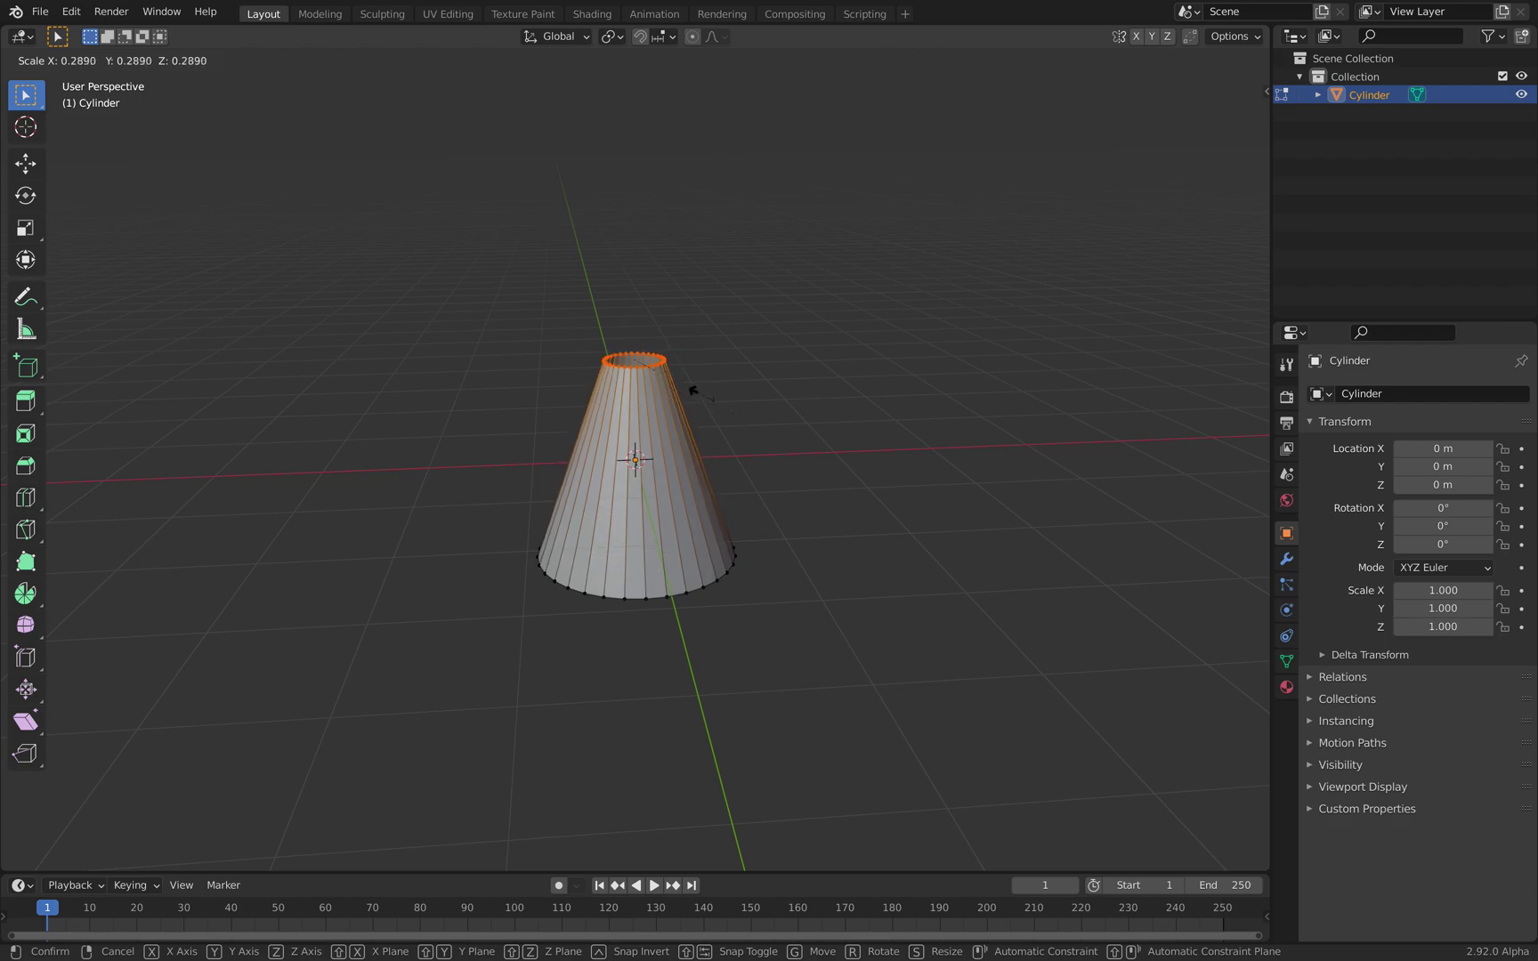
left_click(626, 378)
Step: Scale the cone's top ring down further, almost to a point, and return to Object Mode
key("Tab")
middle_click_drag(762, 395, 739, 408)
key("Tab")
type("s.25")
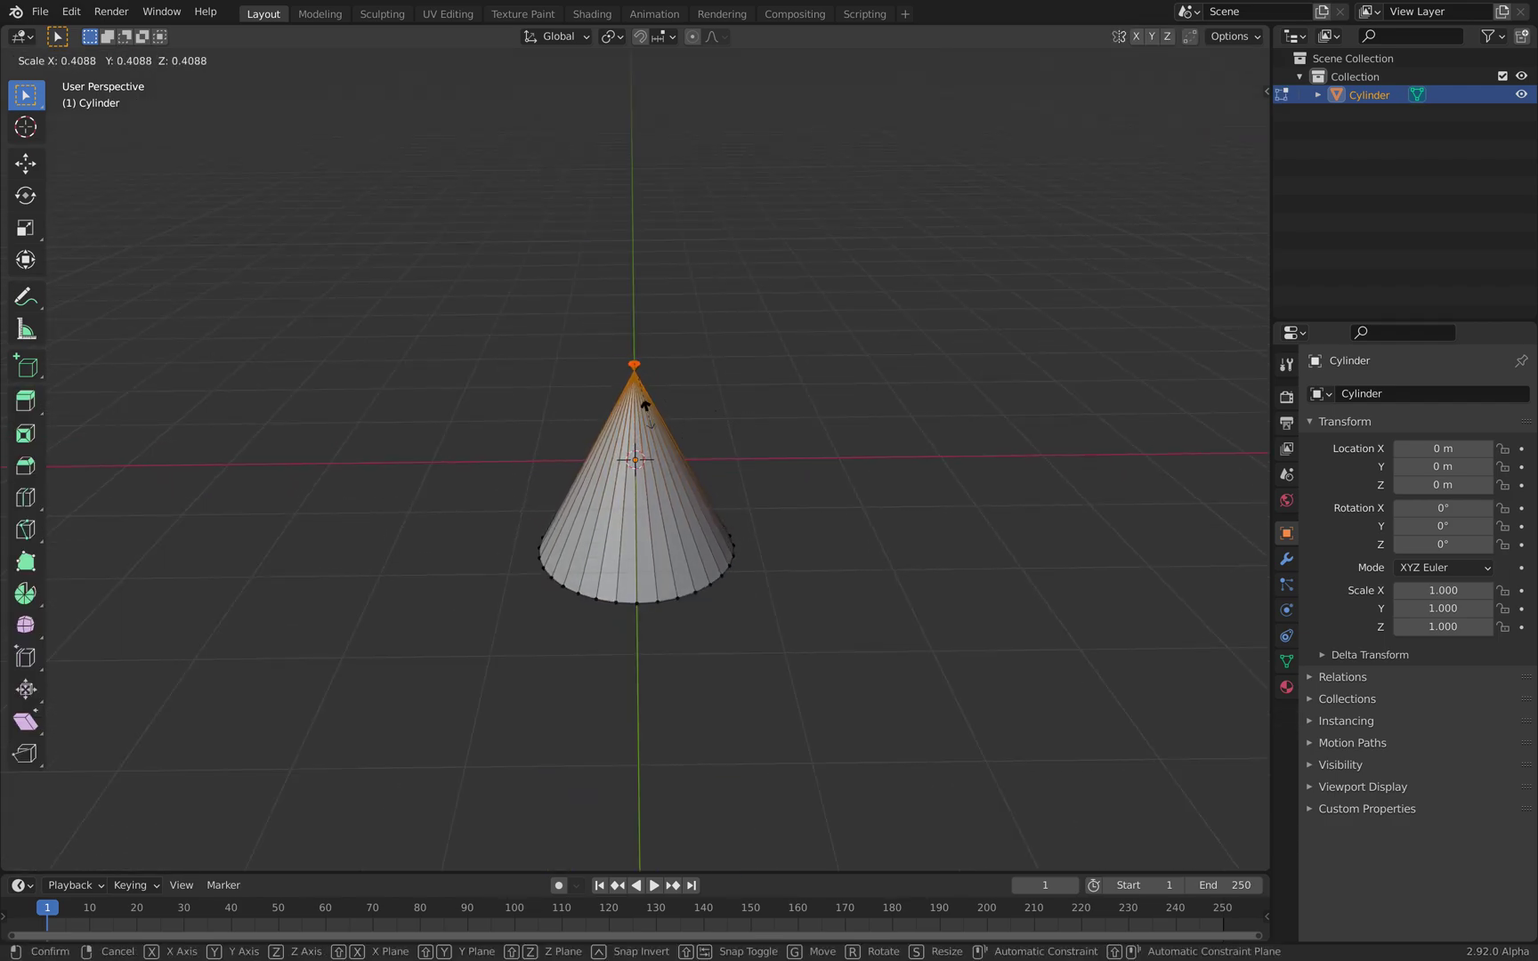
left_click(652, 375)
key("Tab")
middle_click_drag(652, 375, 848, 442)
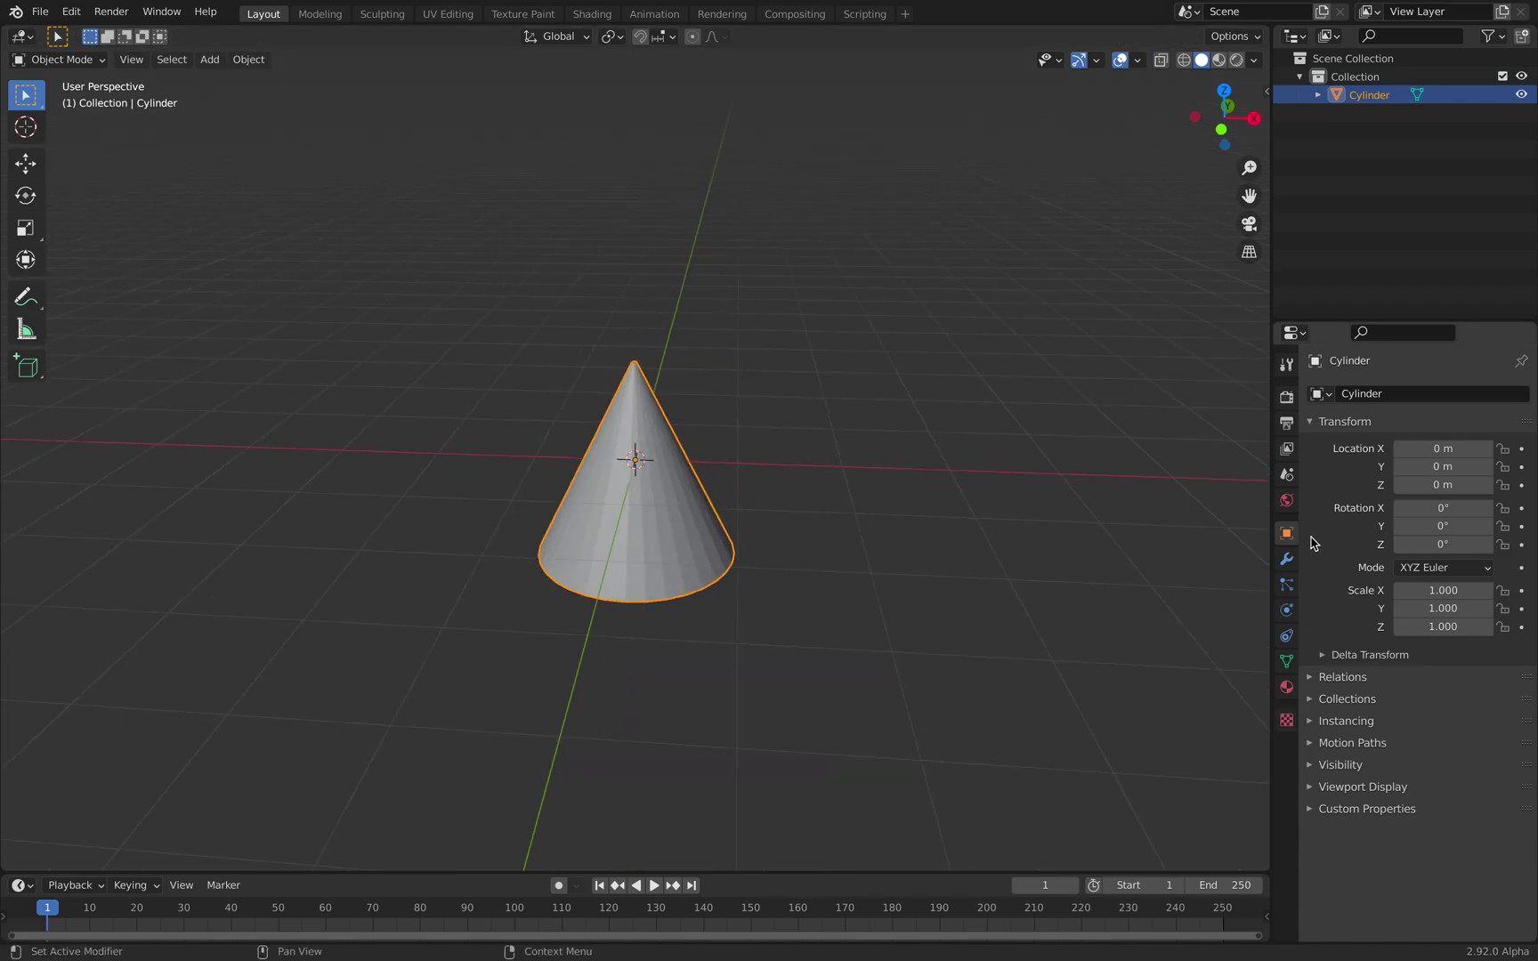
Step: Add a Subdivision Surface modifier to the cone and set its viewport levels to 5
left_click(1287, 558)
left_click(1346, 396)
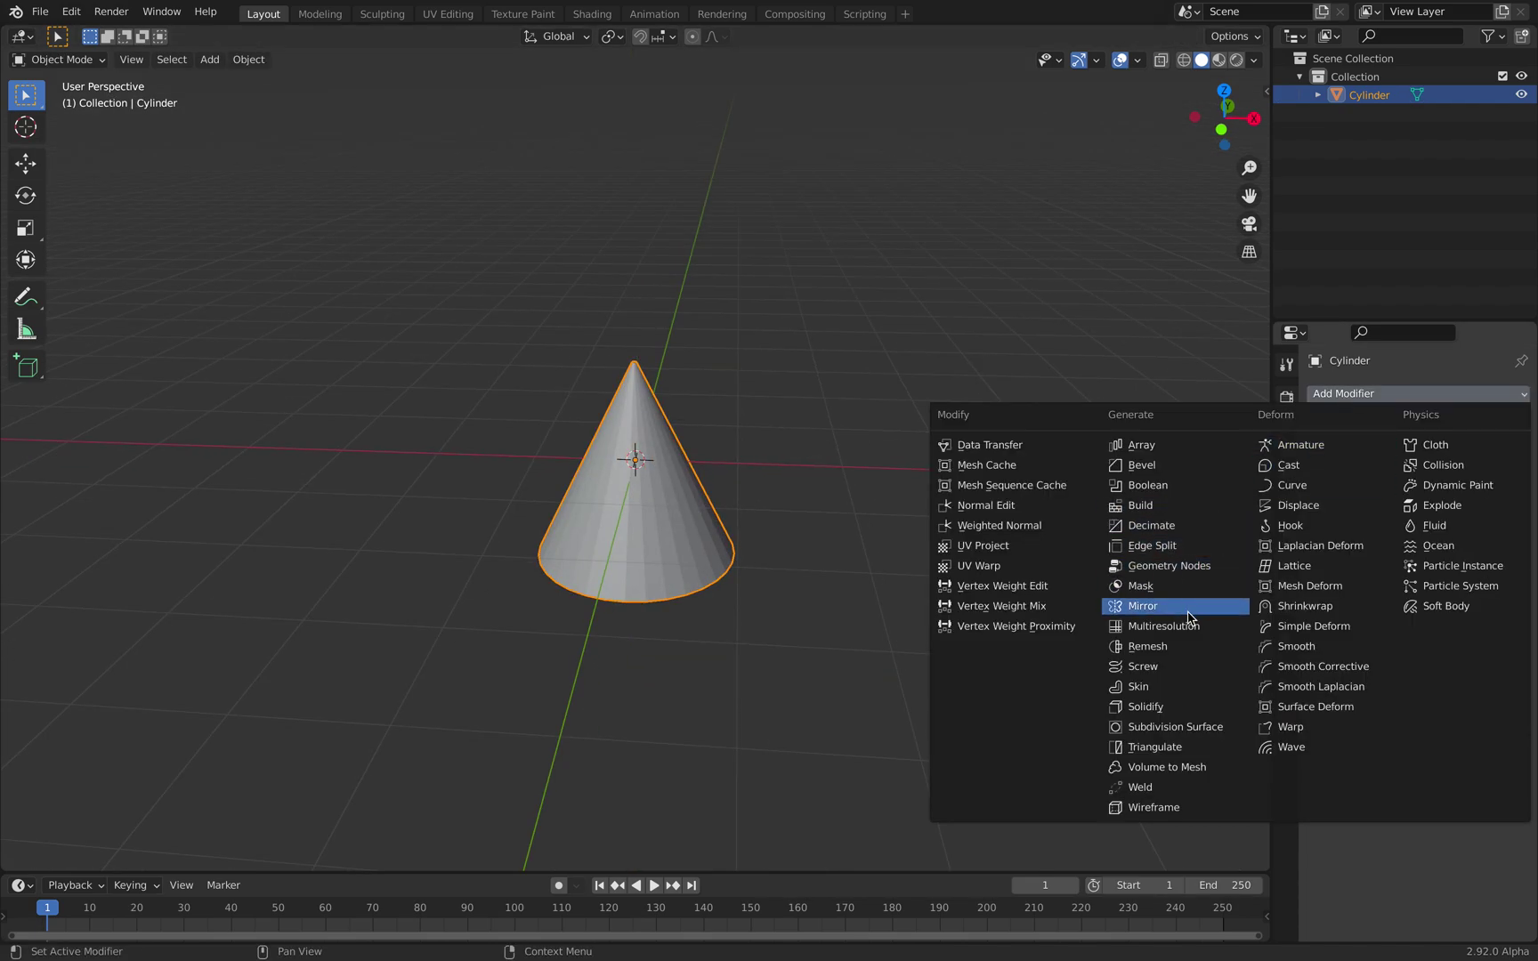
left_click(1194, 728)
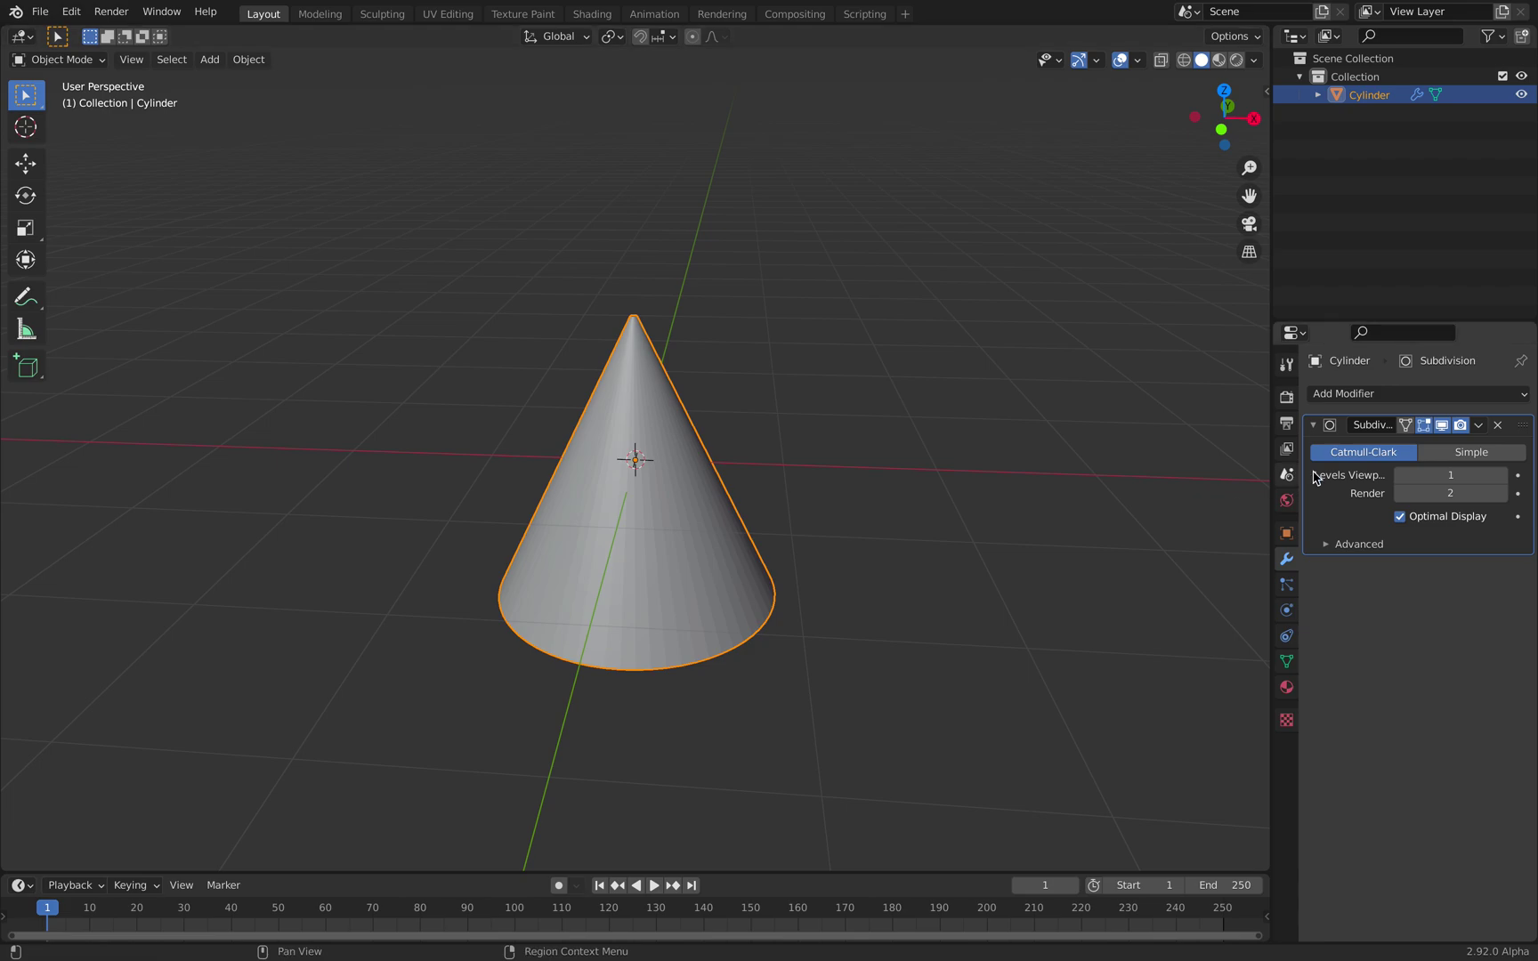
left_click(1500, 476)
left_click_drag(1501, 481, 1525, 480)
Step: Display the viewport in wireframe and set the cone's subdivision type to Simple
mouse_move(970, 443)
middle_mouse_down()
mouse_move(996, 456)
mouse_move(975, 456)
middle_mouse_up()
key("z")
left_click(855, 462)
middle_click_drag(859, 457, 962, 416)
left_click(1492, 455)
left_click(807, 434)
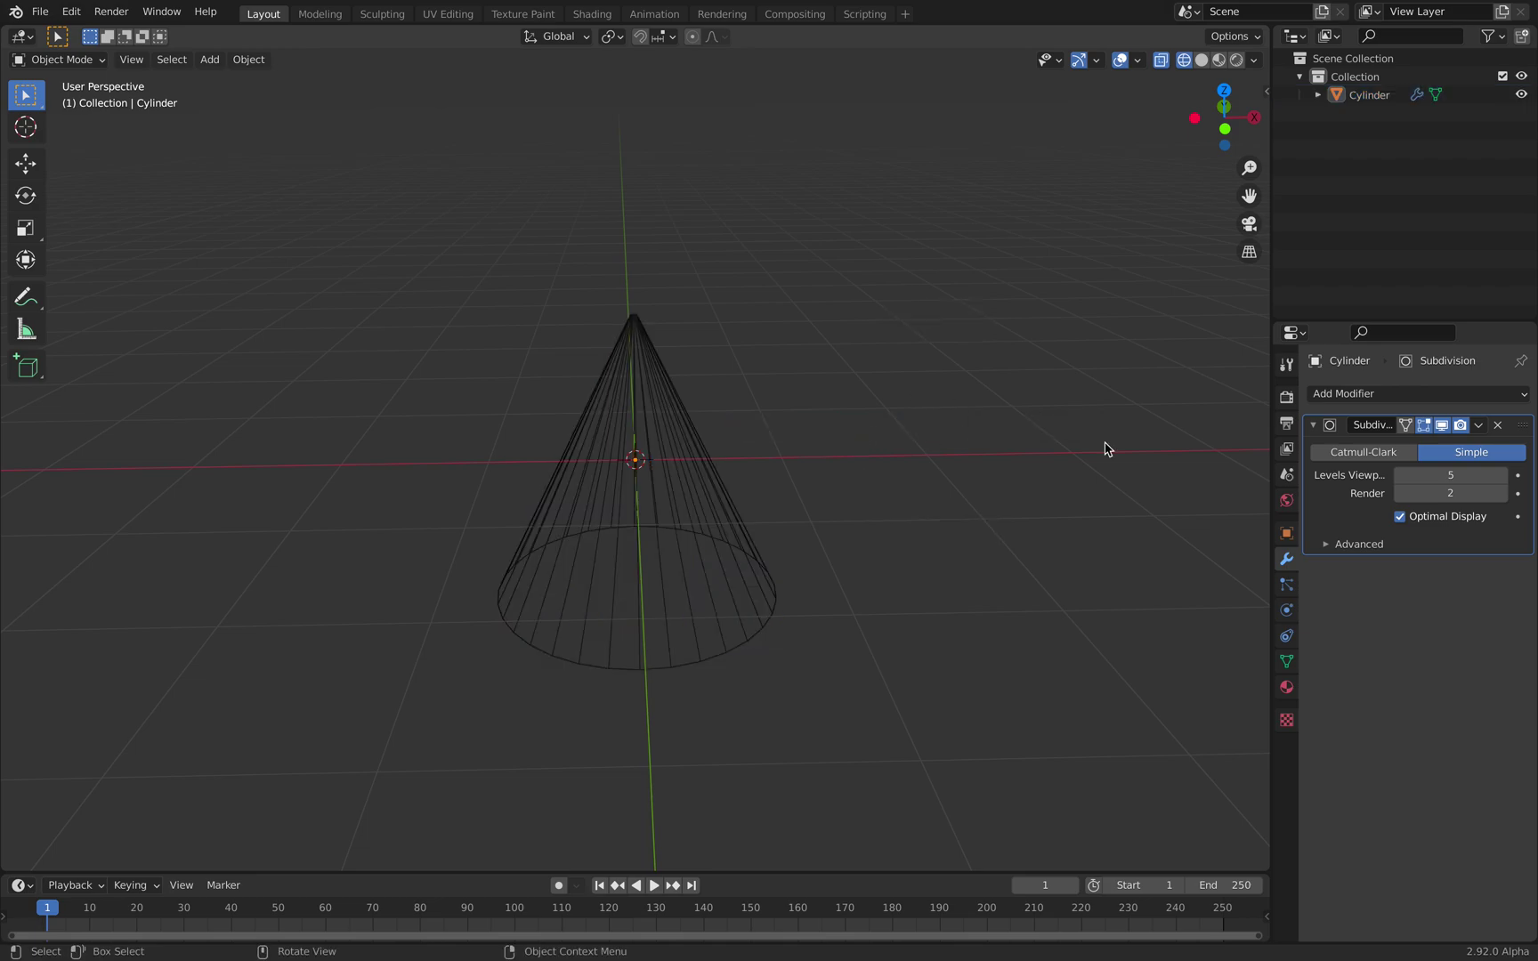
Step: Apply the Subdivision modifier to the cone and select the cone
key("ctrl+a")
scroll(632, 460, "up", 3)
left_click(686, 478)
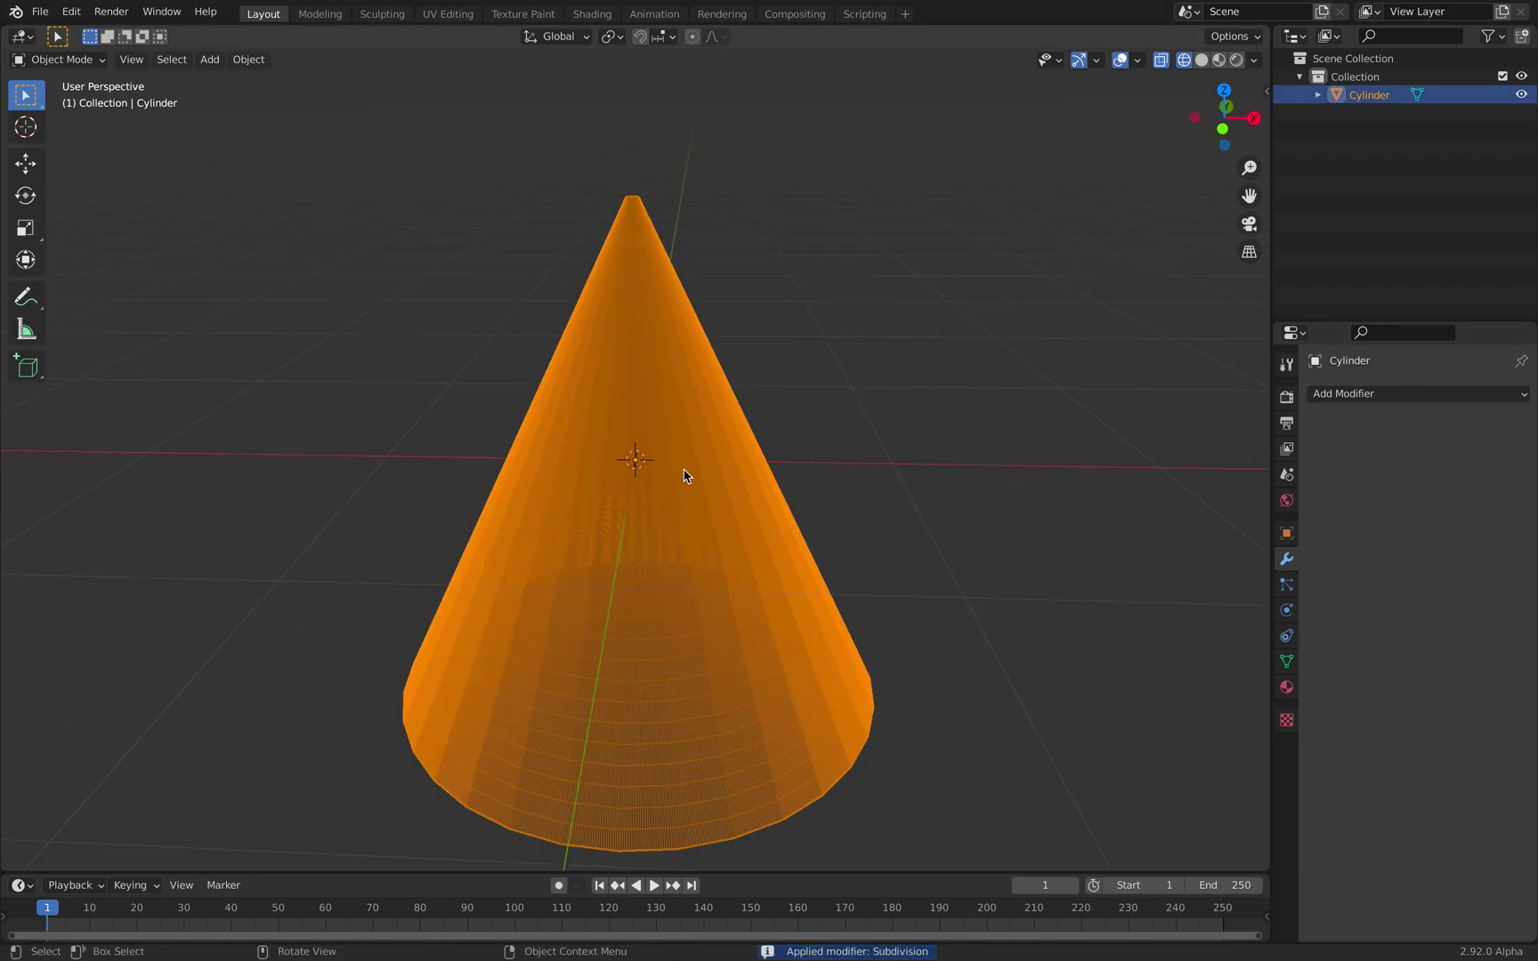
middle_click_drag(793, 453, 714, 458)
scroll(788, 436, "down", 3)
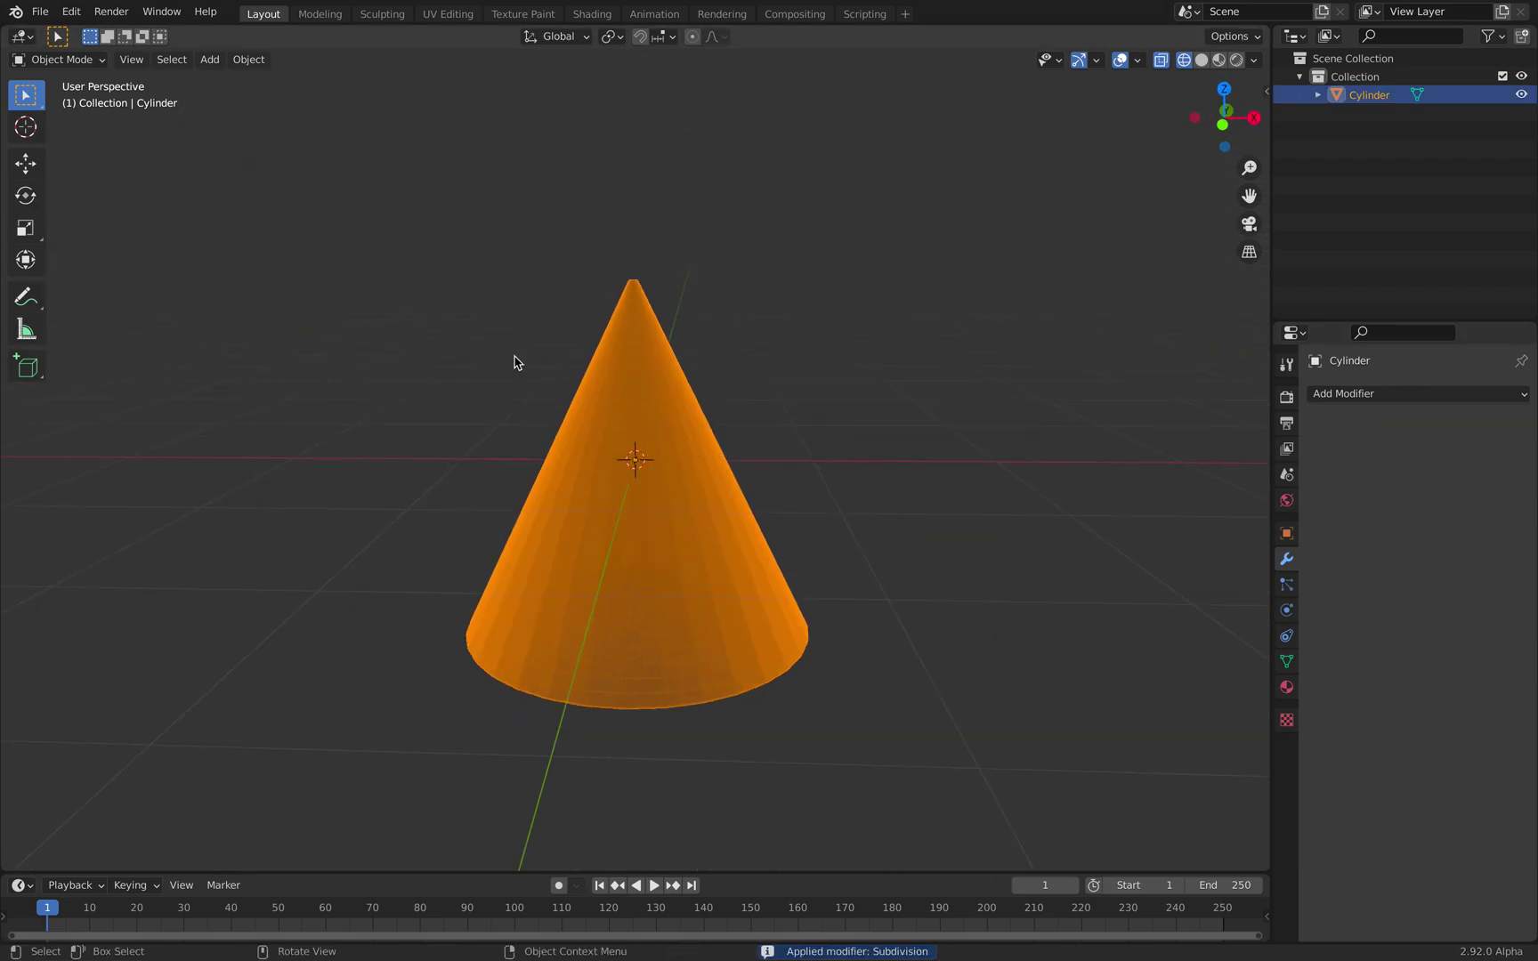
Step: In Weight Paint mode, paint strokes of weight 1.000 around the cone's lower half, enlarging the brush radius to 108 px
left_click(69, 60)
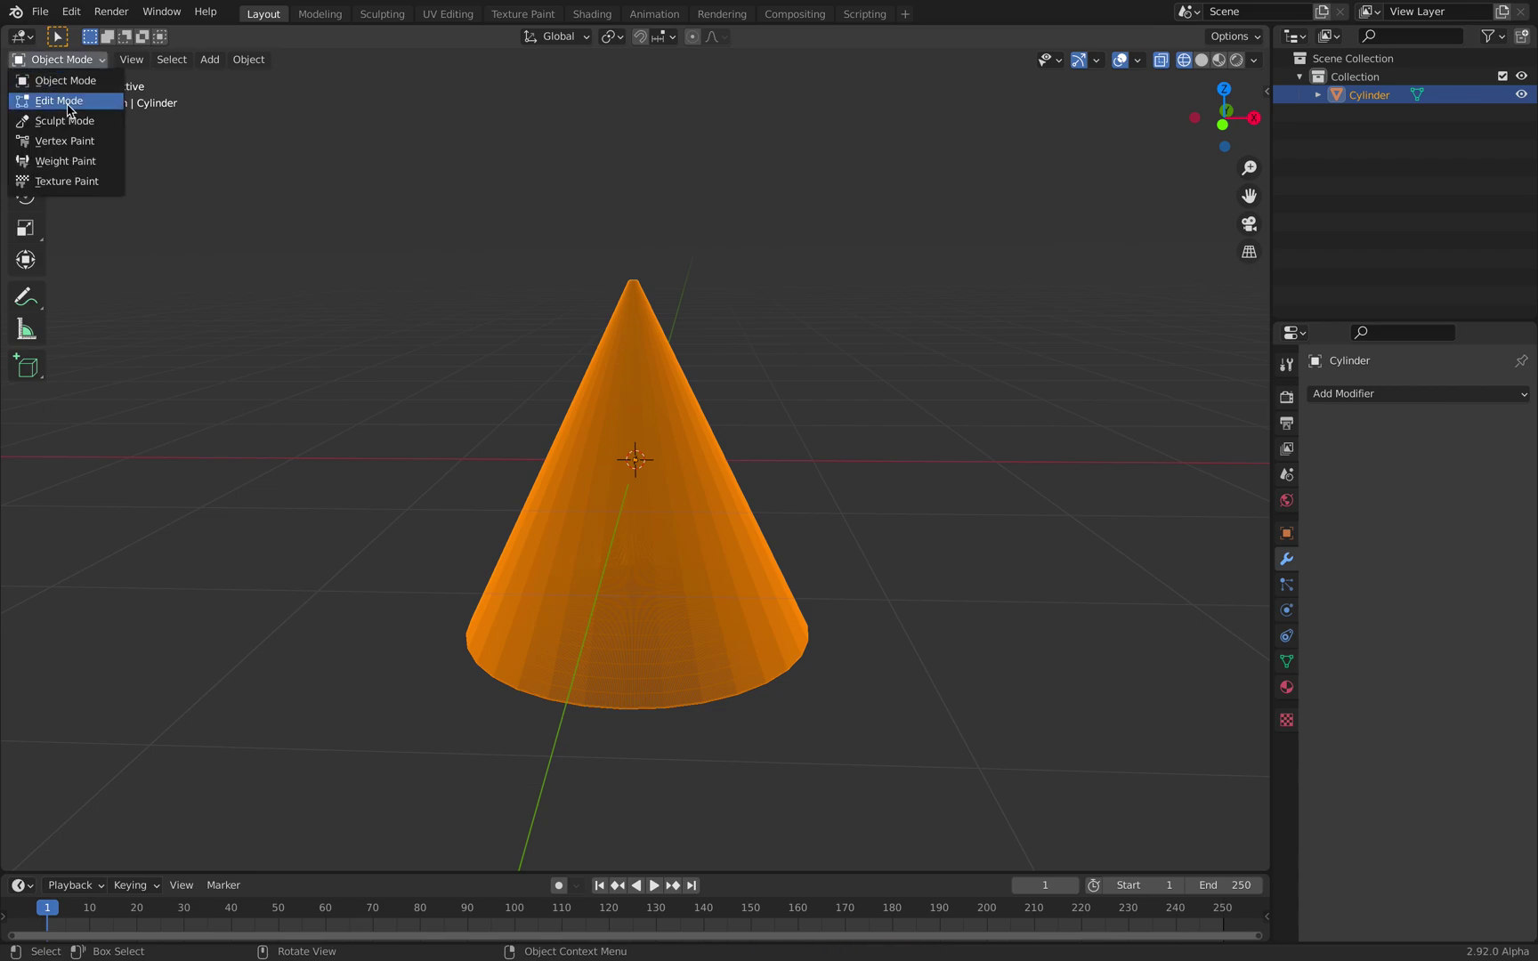
left_click(79, 162)
middle_click_drag(498, 623, 579, 614)
left_click_drag(517, 625, 613, 583)
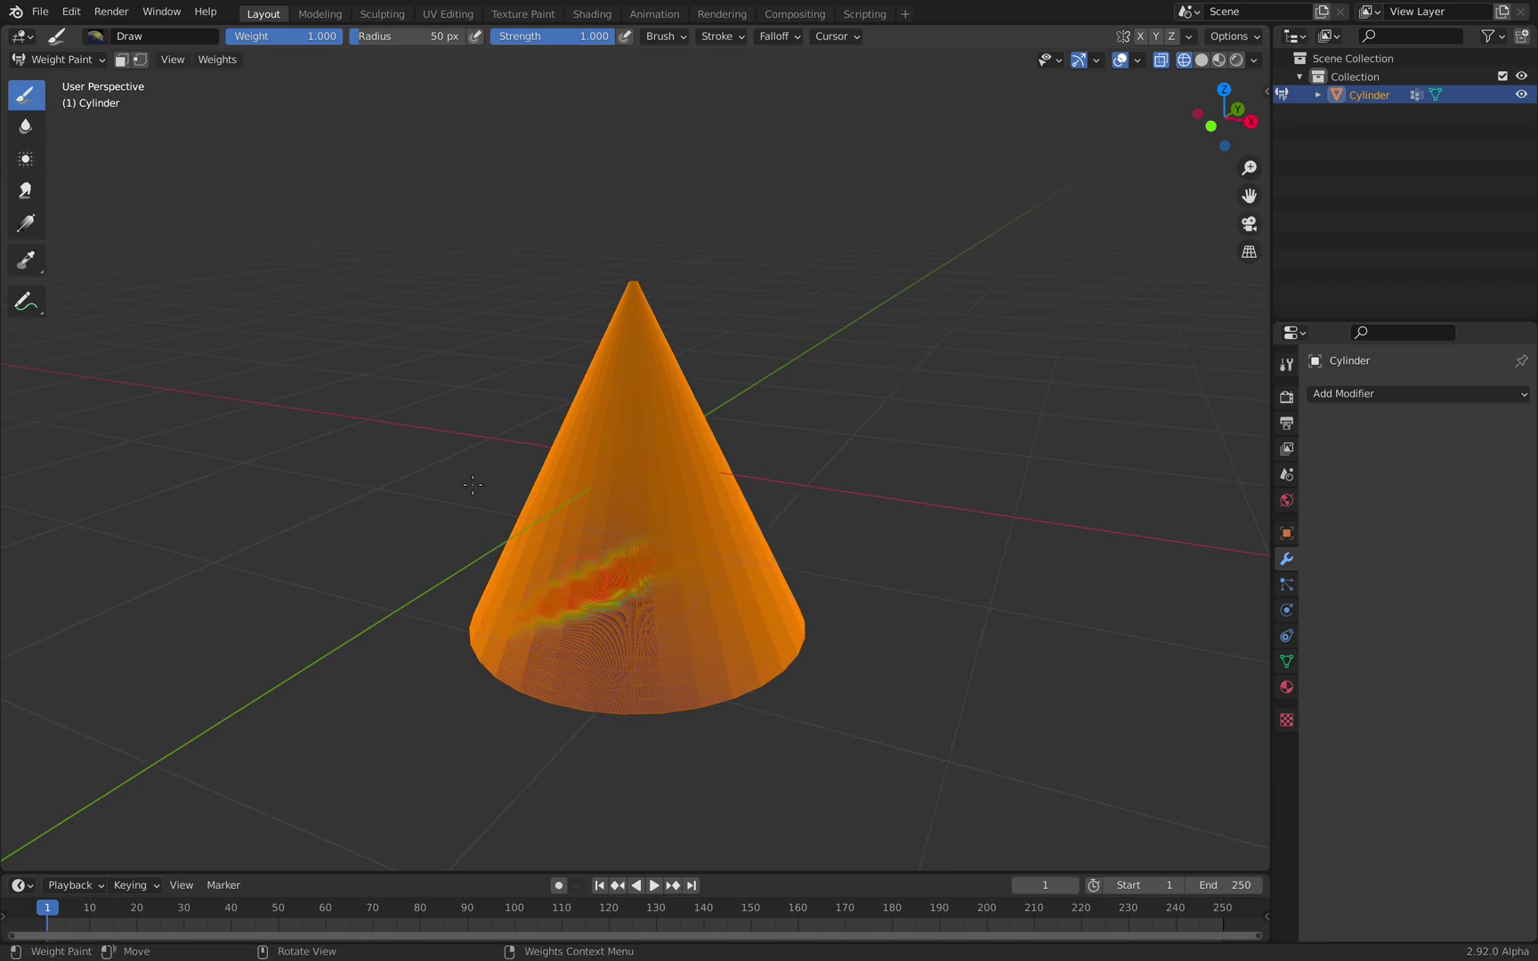
mouse_move(667, 647)
left_mouse_down()
mouse_move(536, 646)
mouse_move(623, 587)
left_mouse_up()
middle_click_drag(728, 522, 530, 564)
middle_click_drag(737, 520, 543, 539)
middle_click_drag(760, 499, 557, 483)
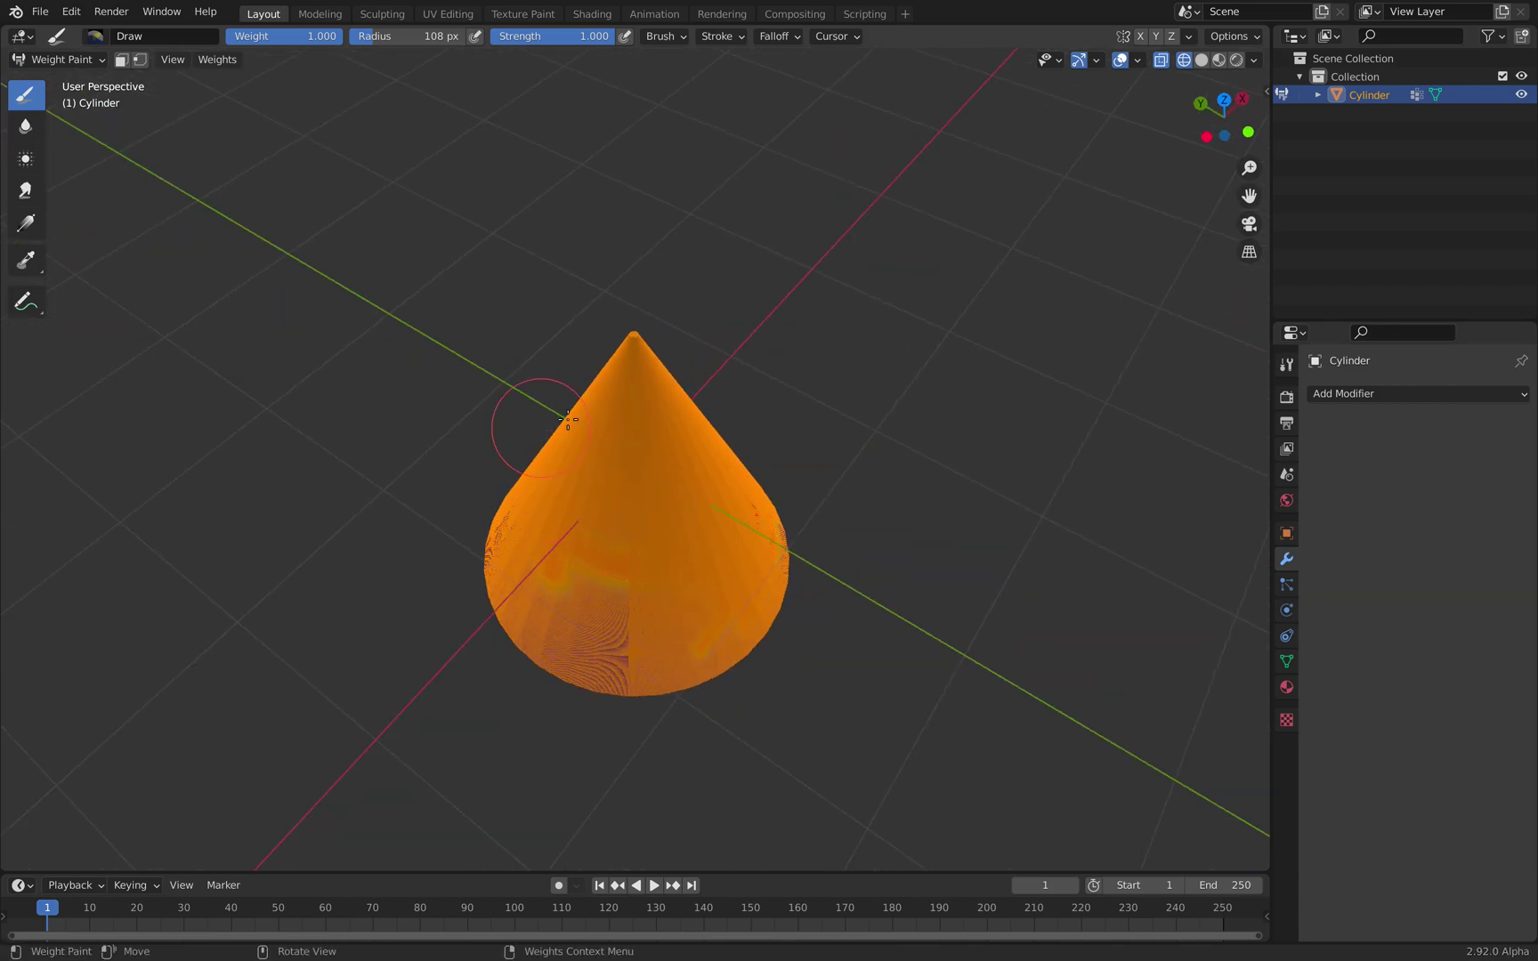
middle_click_drag(642, 540, 716, 436)
mouse_move(606, 583)
left_mouse_down()
mouse_move(697, 574)
mouse_move(664, 575)
left_mouse_up()
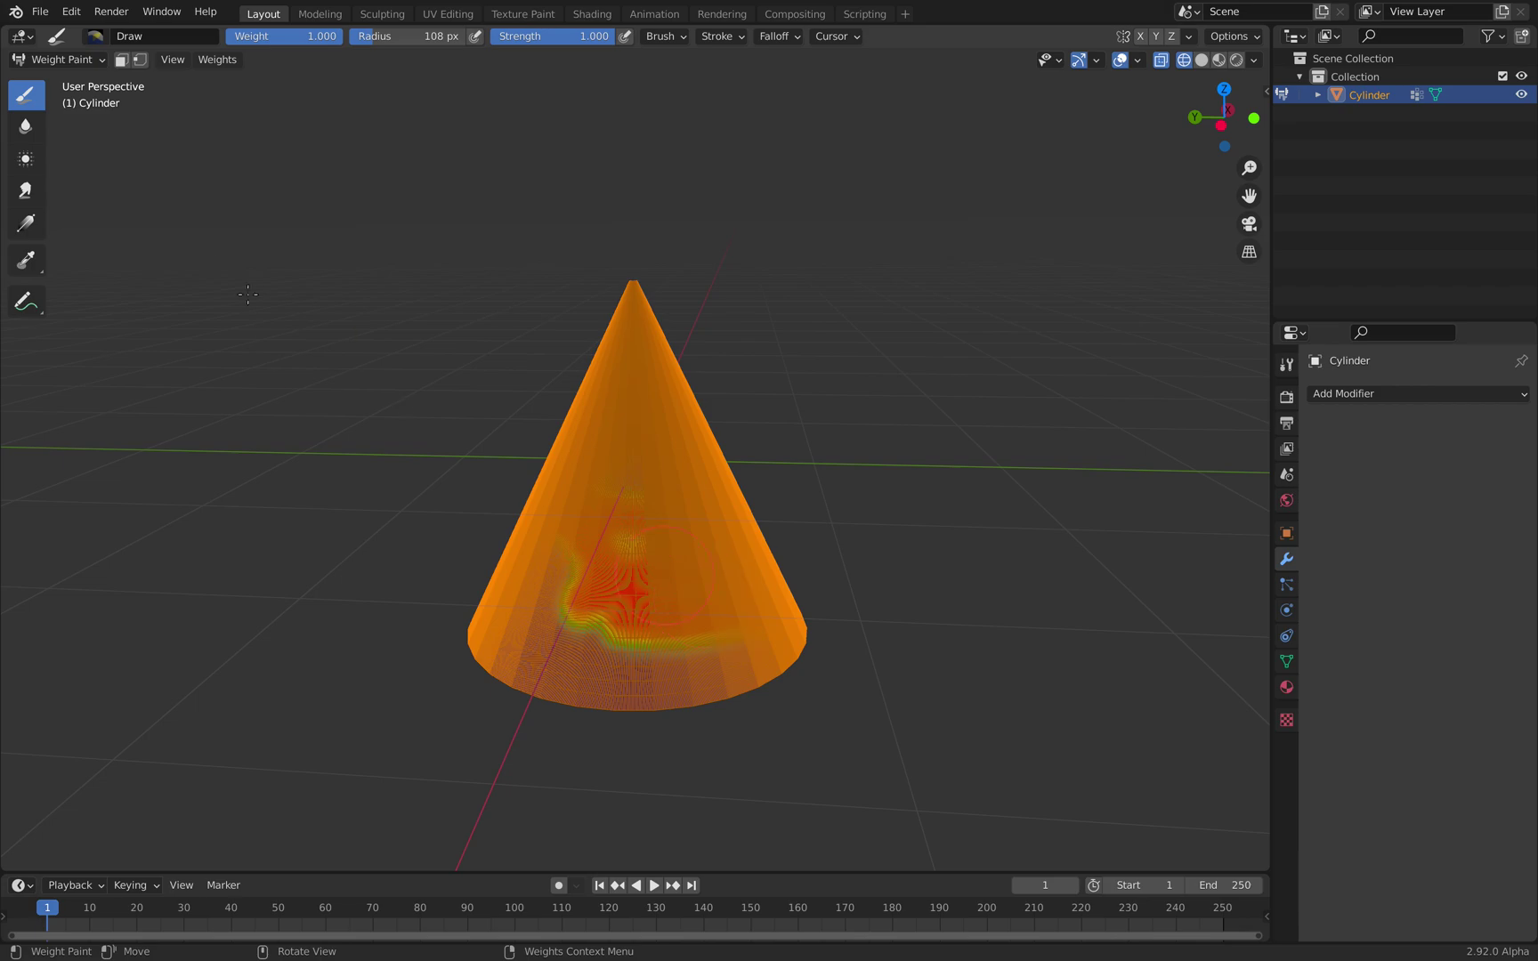
Step: Leave weight painting and return the cone to Object Mode
left_click(60, 62)
left_click(72, 78)
left_click(518, 411)
middle_click_drag(518, 410, 666, 505)
left_click(717, 484)
scroll(717, 484, "up", 3)
scroll(580, 484, "down", 3)
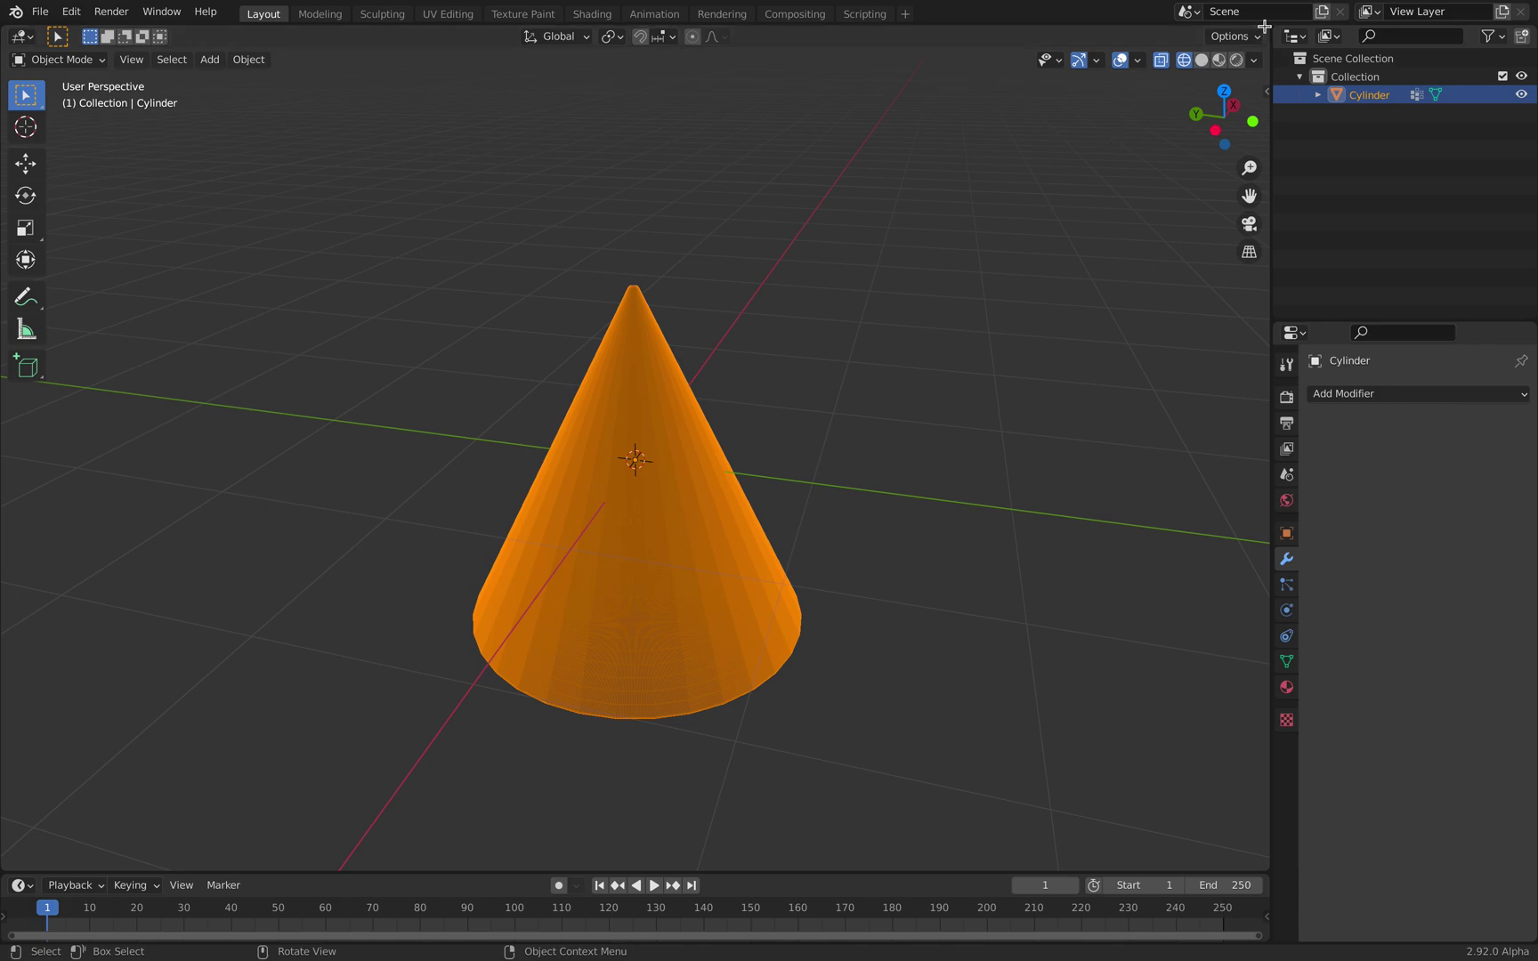
Step: Split the 3D viewport into two stacked views, deselect everything and enlarge the lower view slightly
left_click_drag(1264, 28, 534, 471)
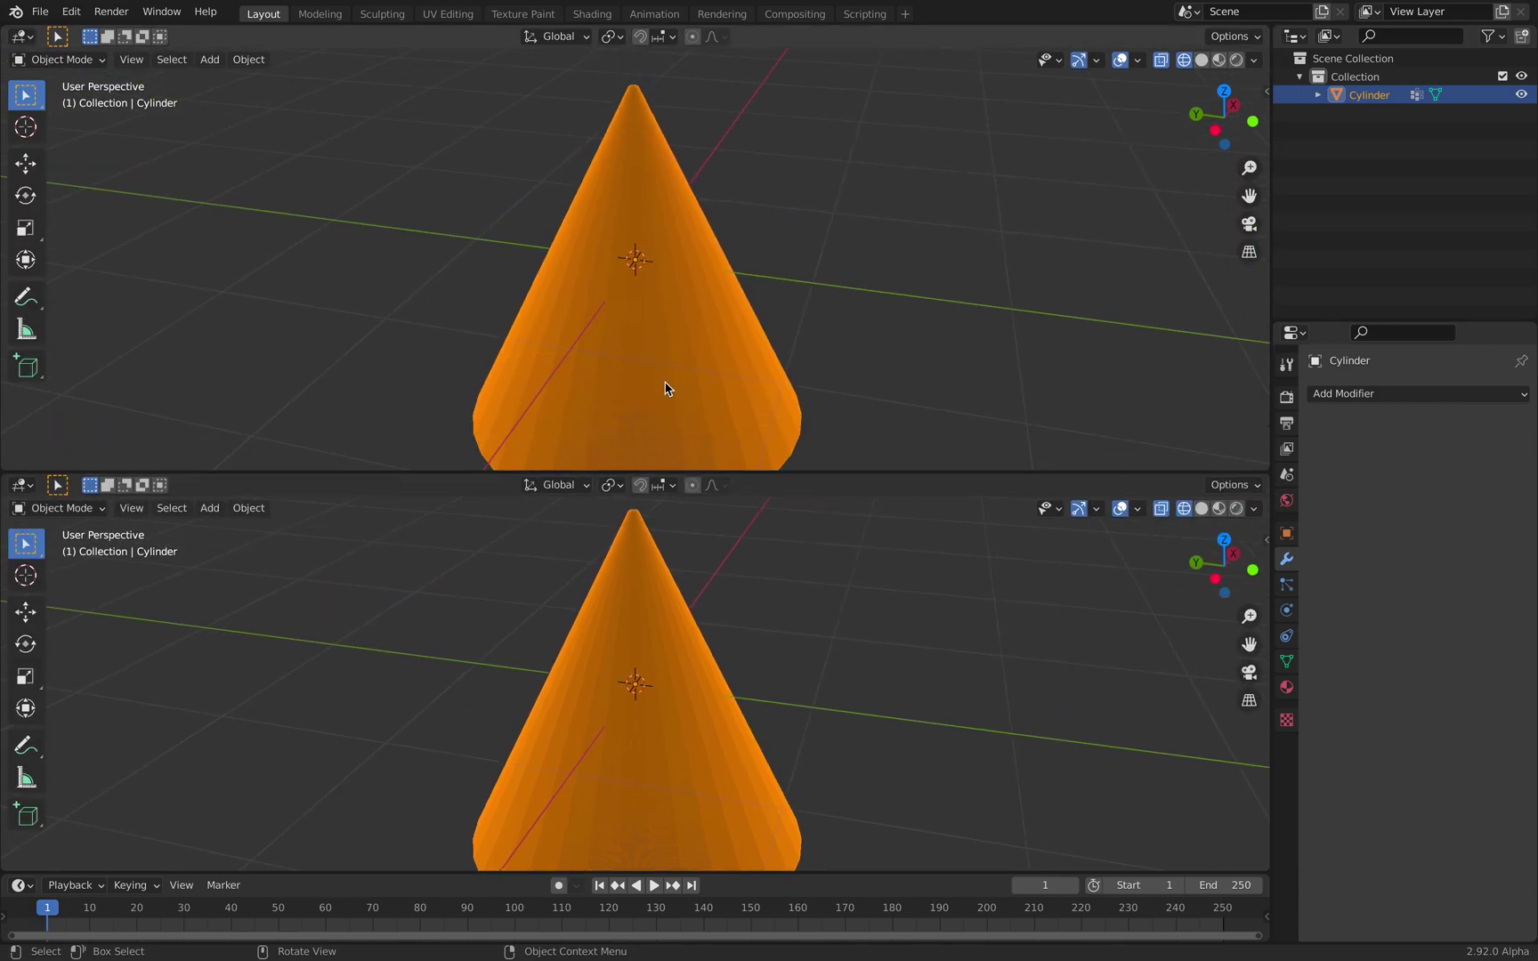
scroll(767, 670, "down", 1)
key("alt+a")
key("shift+a")
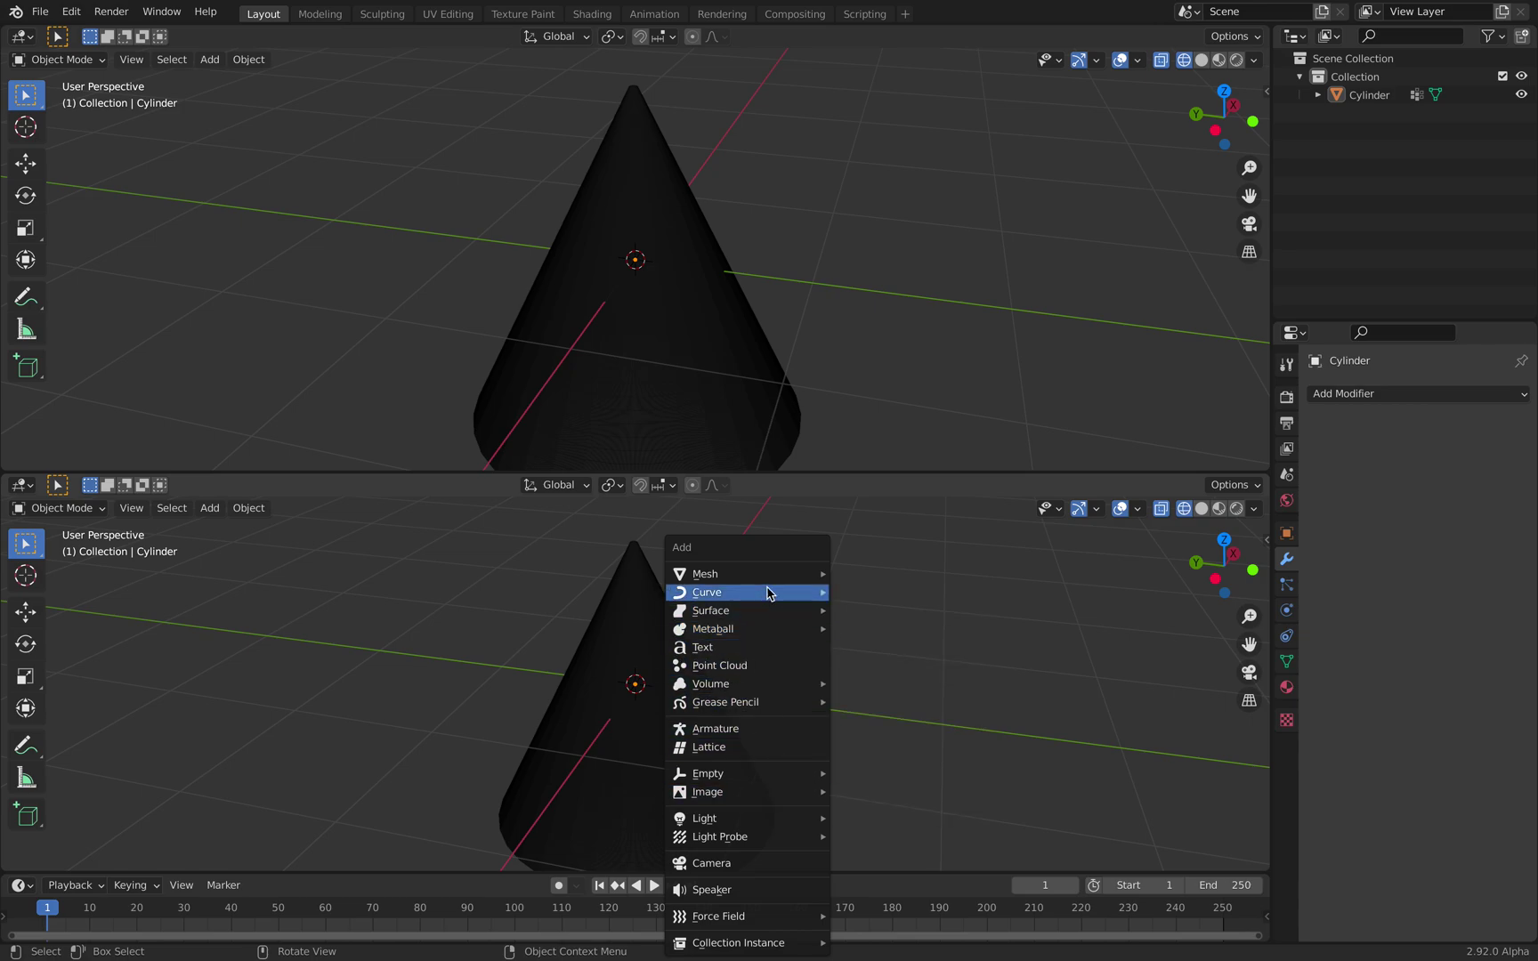
left_click_drag(818, 473, 820, 442)
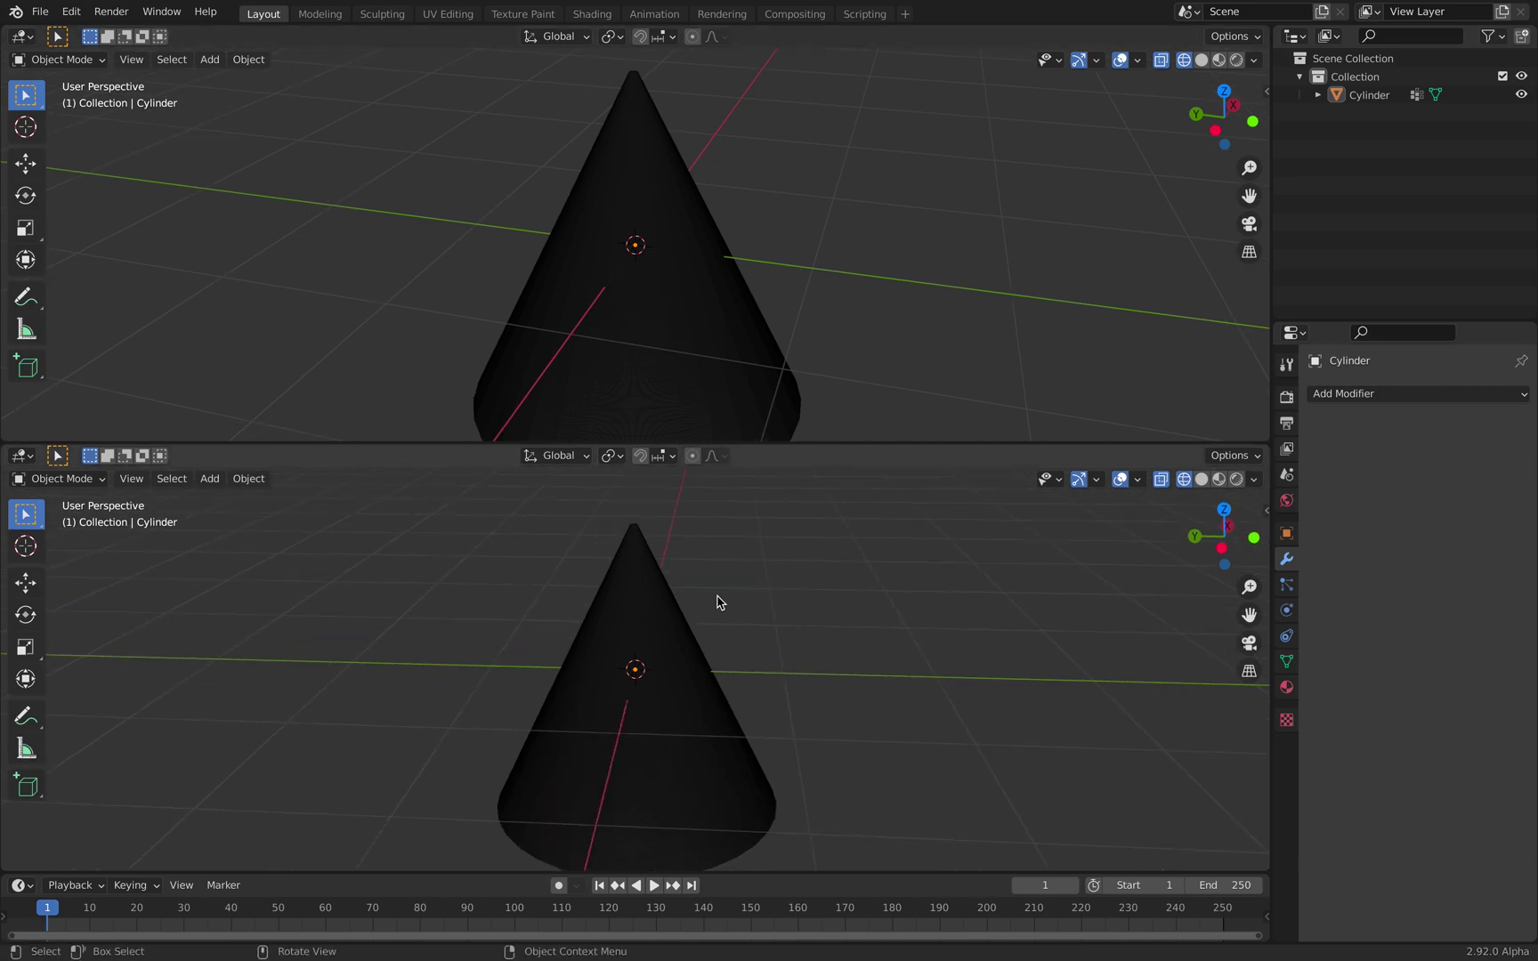
Step: Add a Point Cloud object at the origin and deselect it
key("shift+a")
mouse_move(727, 598)
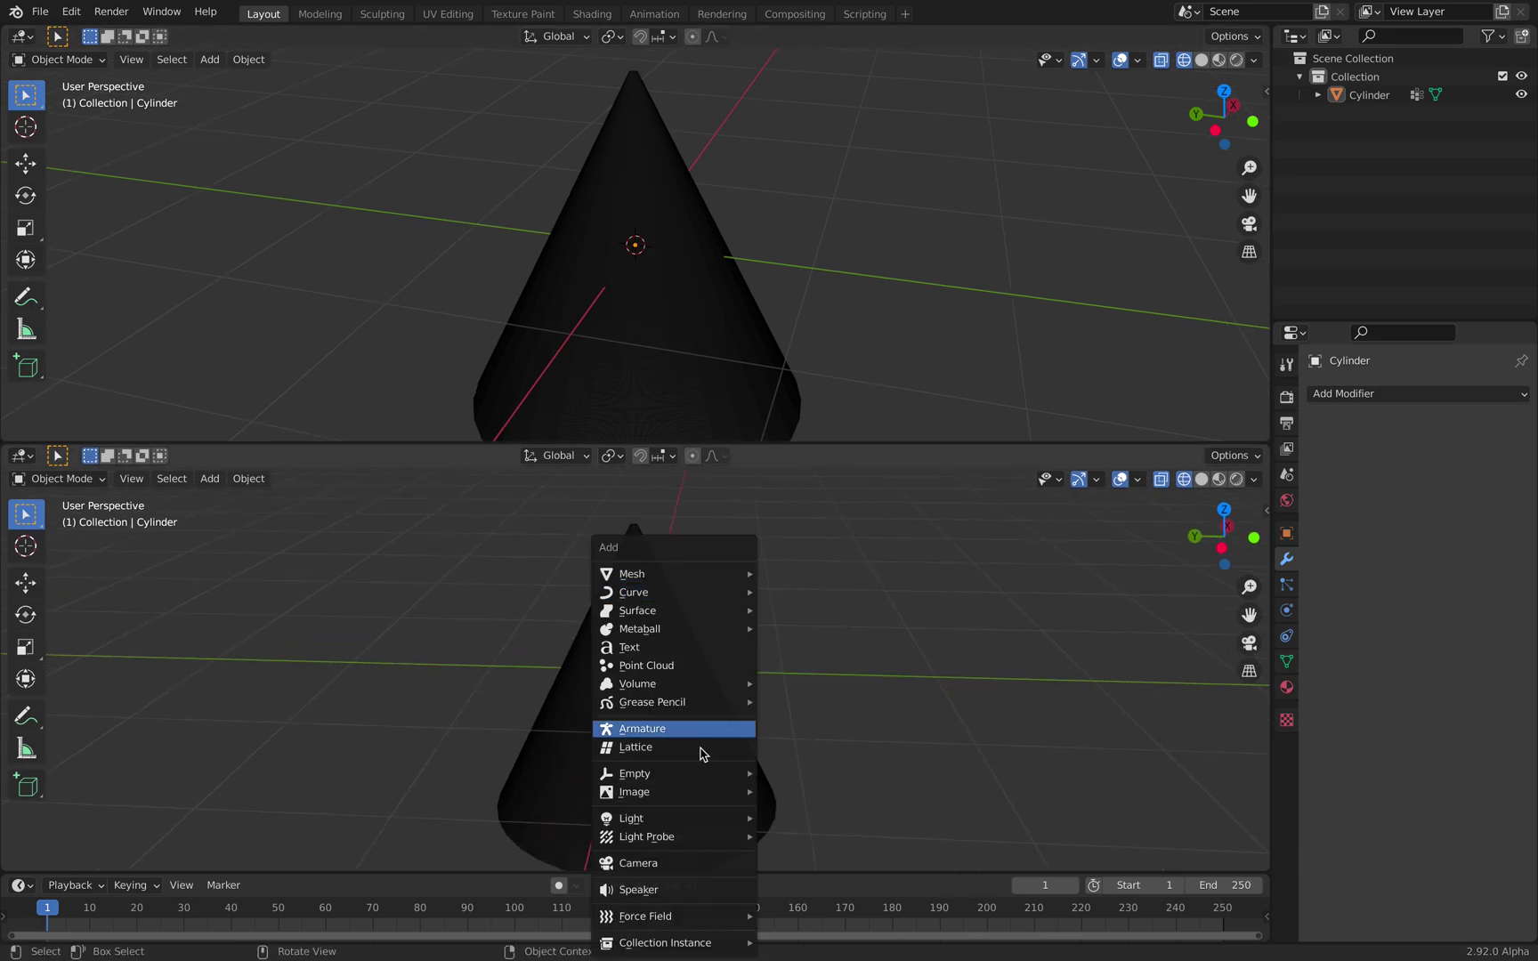
left_click(706, 666)
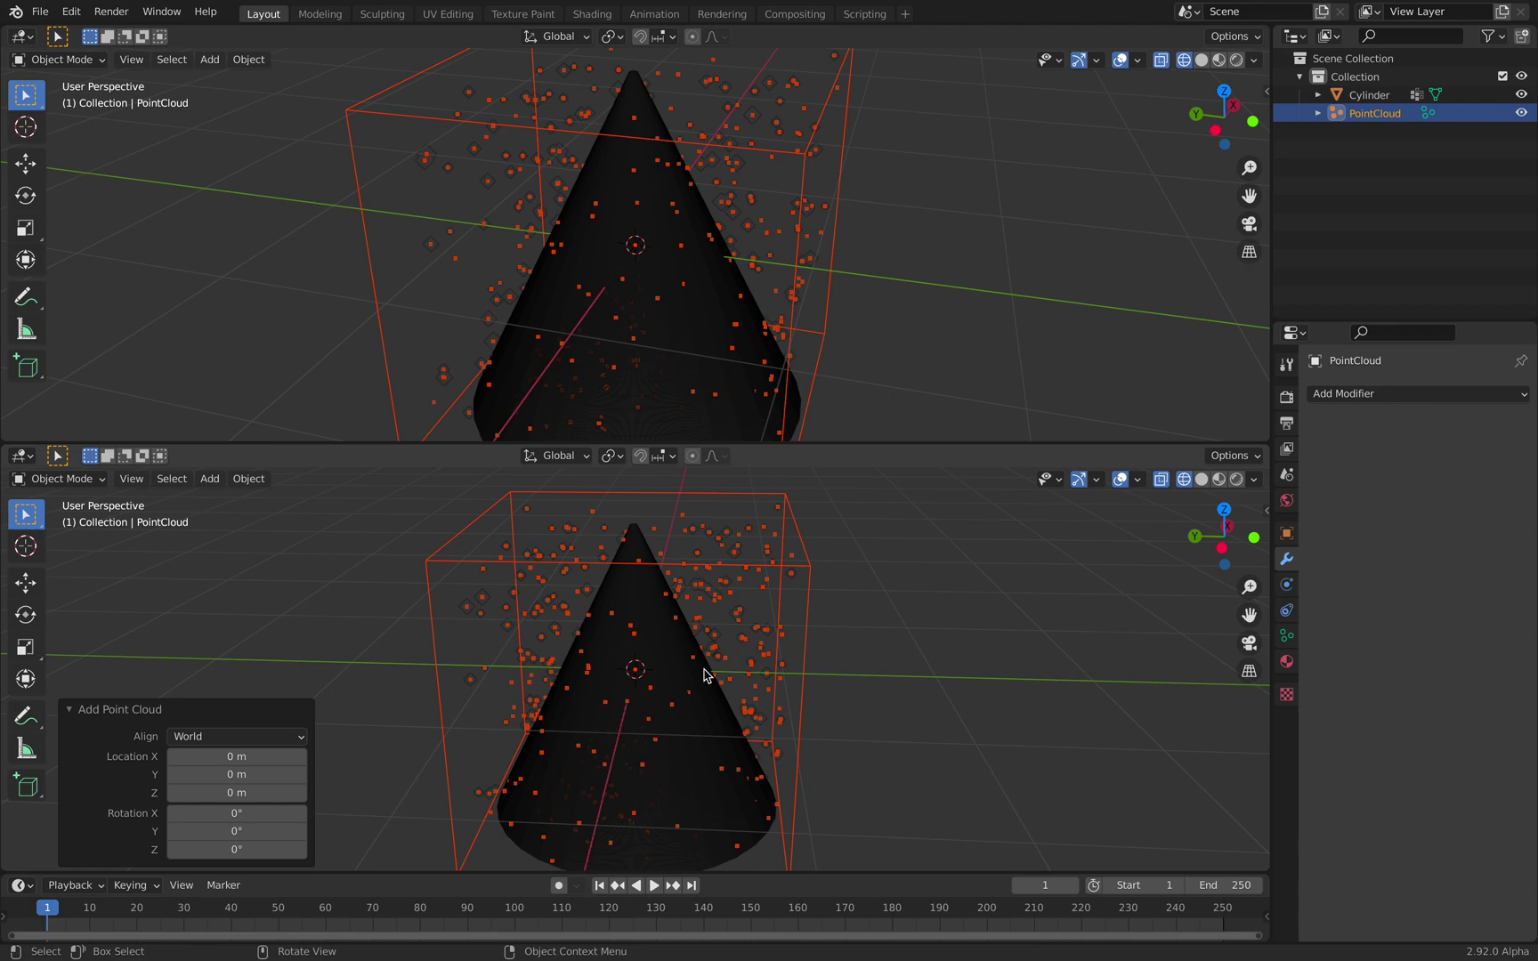
mouse_move(753, 676)
middle_mouse_down()
mouse_move(775, 675)
mouse_move(732, 677)
middle_mouse_up()
left_click(801, 584)
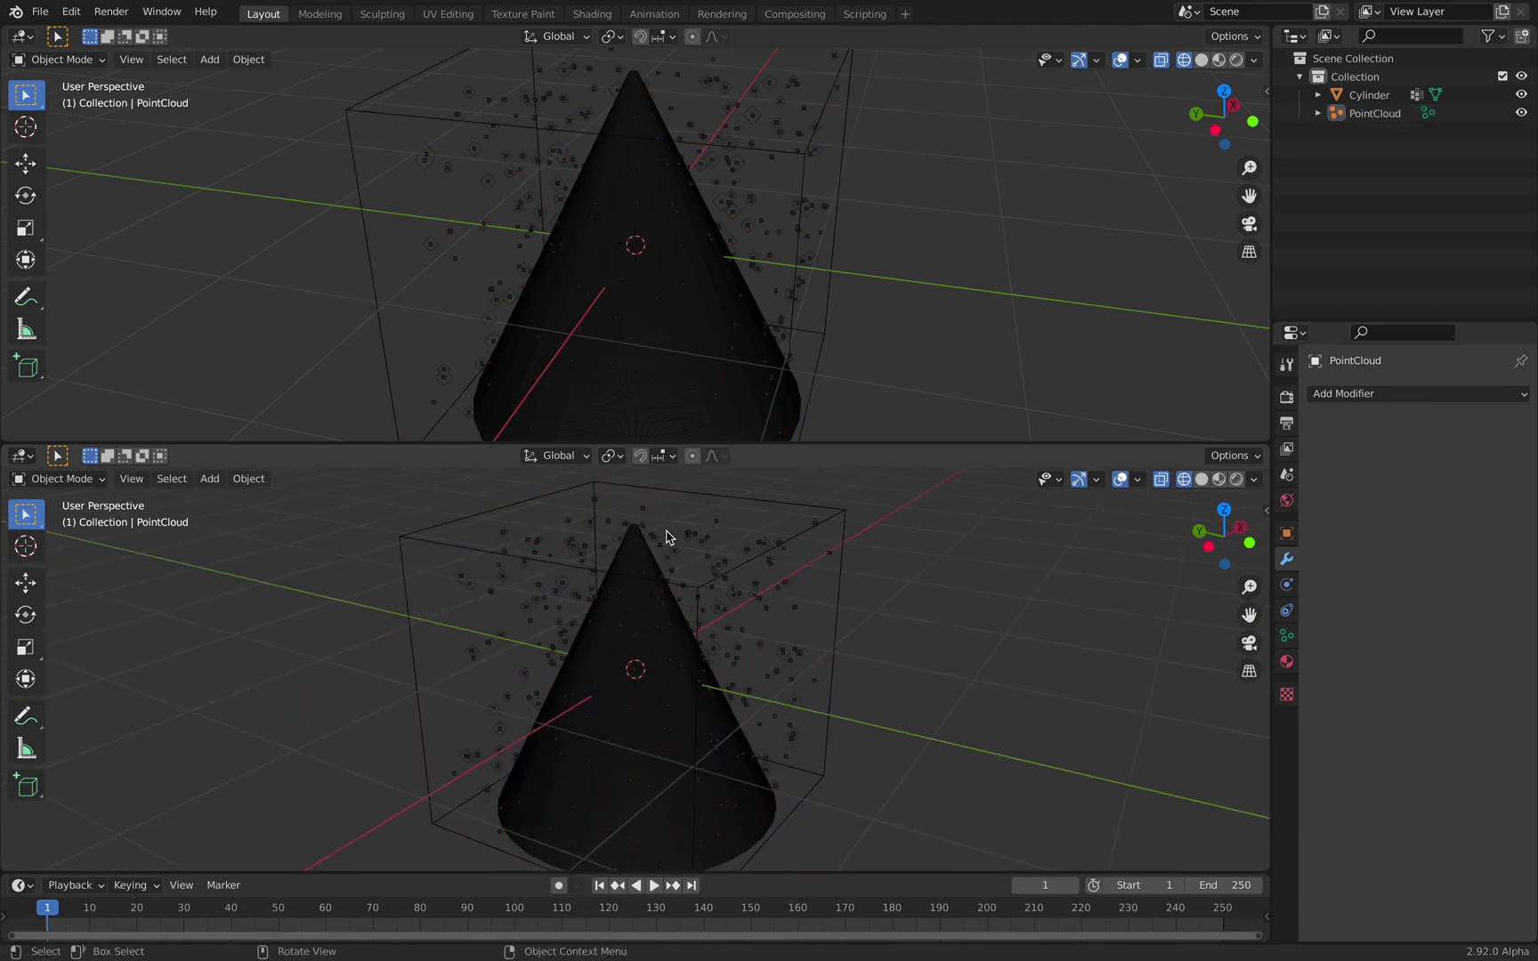
Step: Turn the upper of the two viewports into a Sverchok node editor with a node tree and place a Torus node
left_click(32, 37)
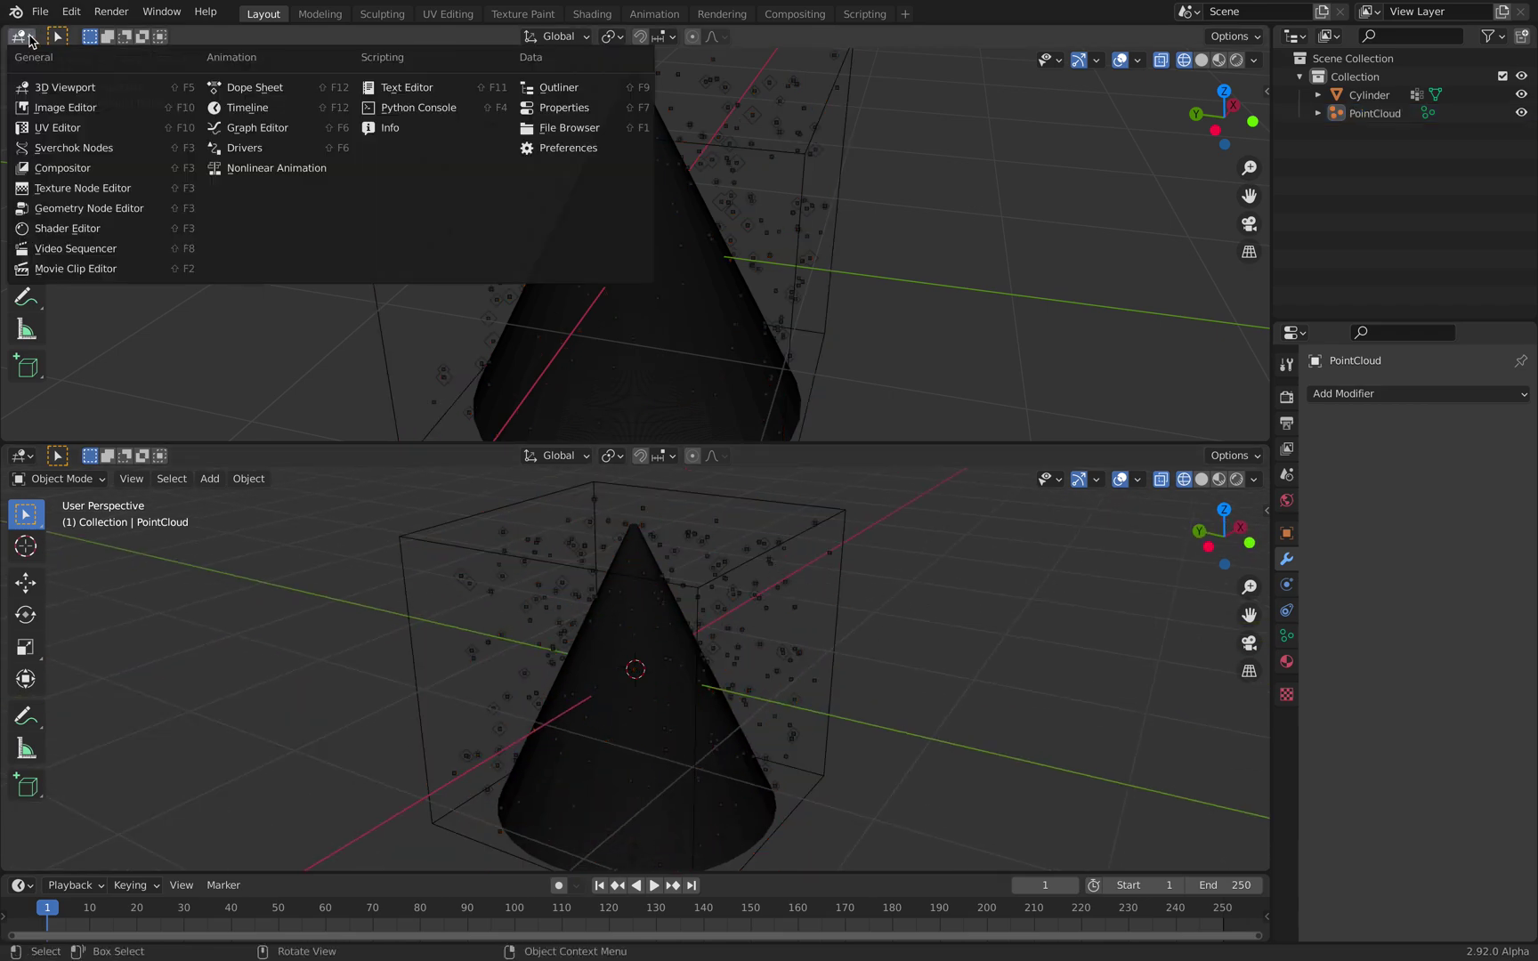
left_click(86, 150)
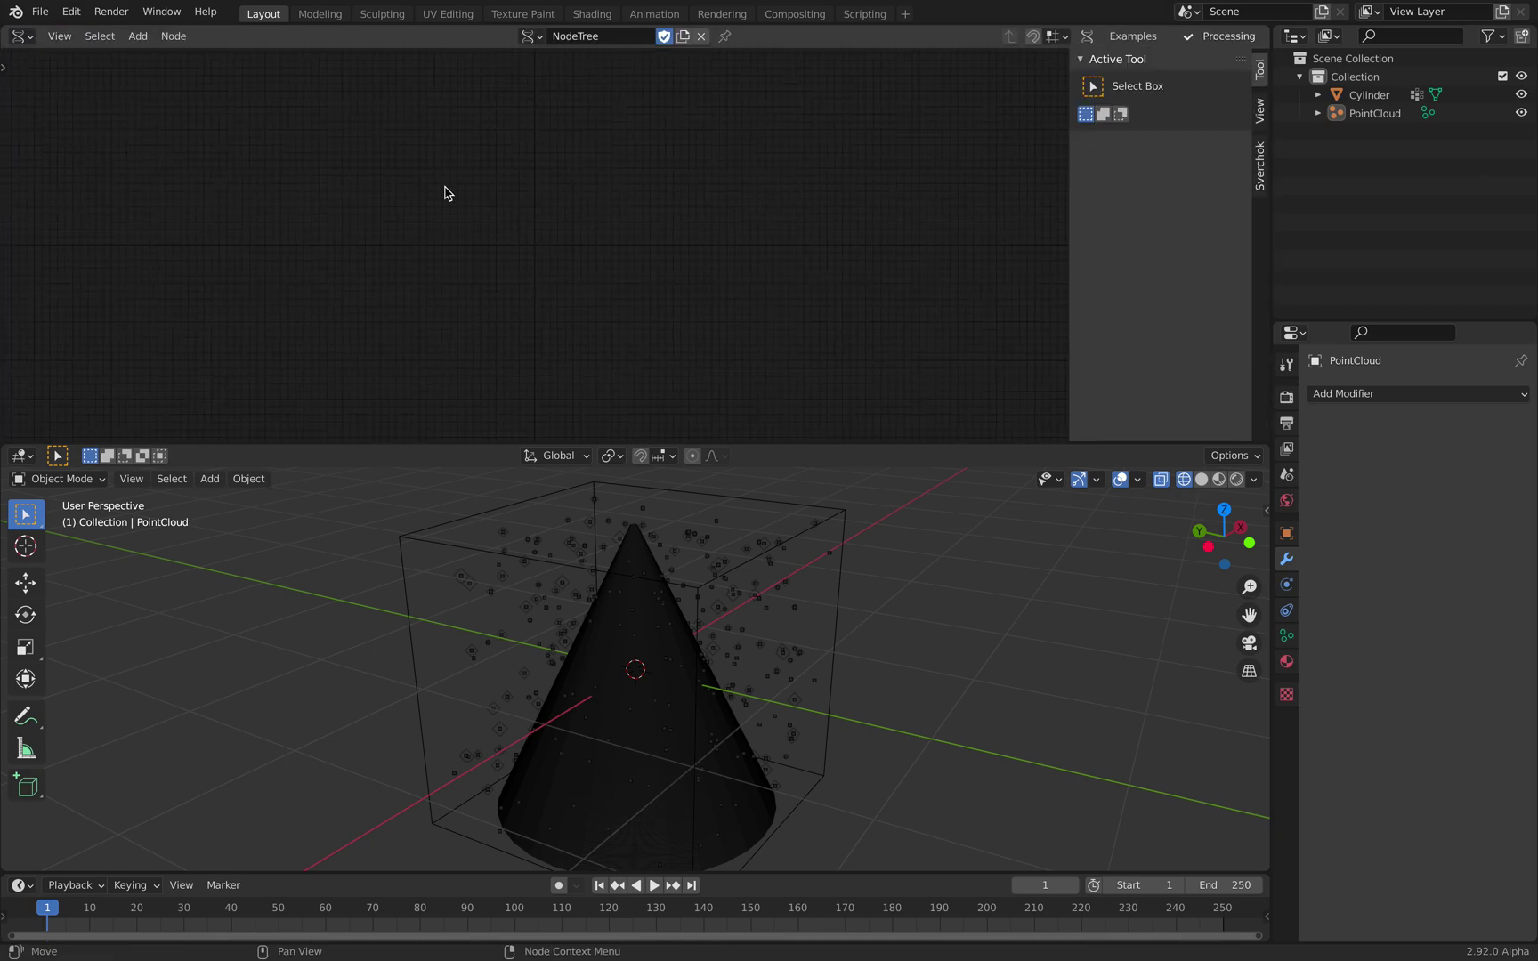
key("alt+space")
type("torus")
key("Return")
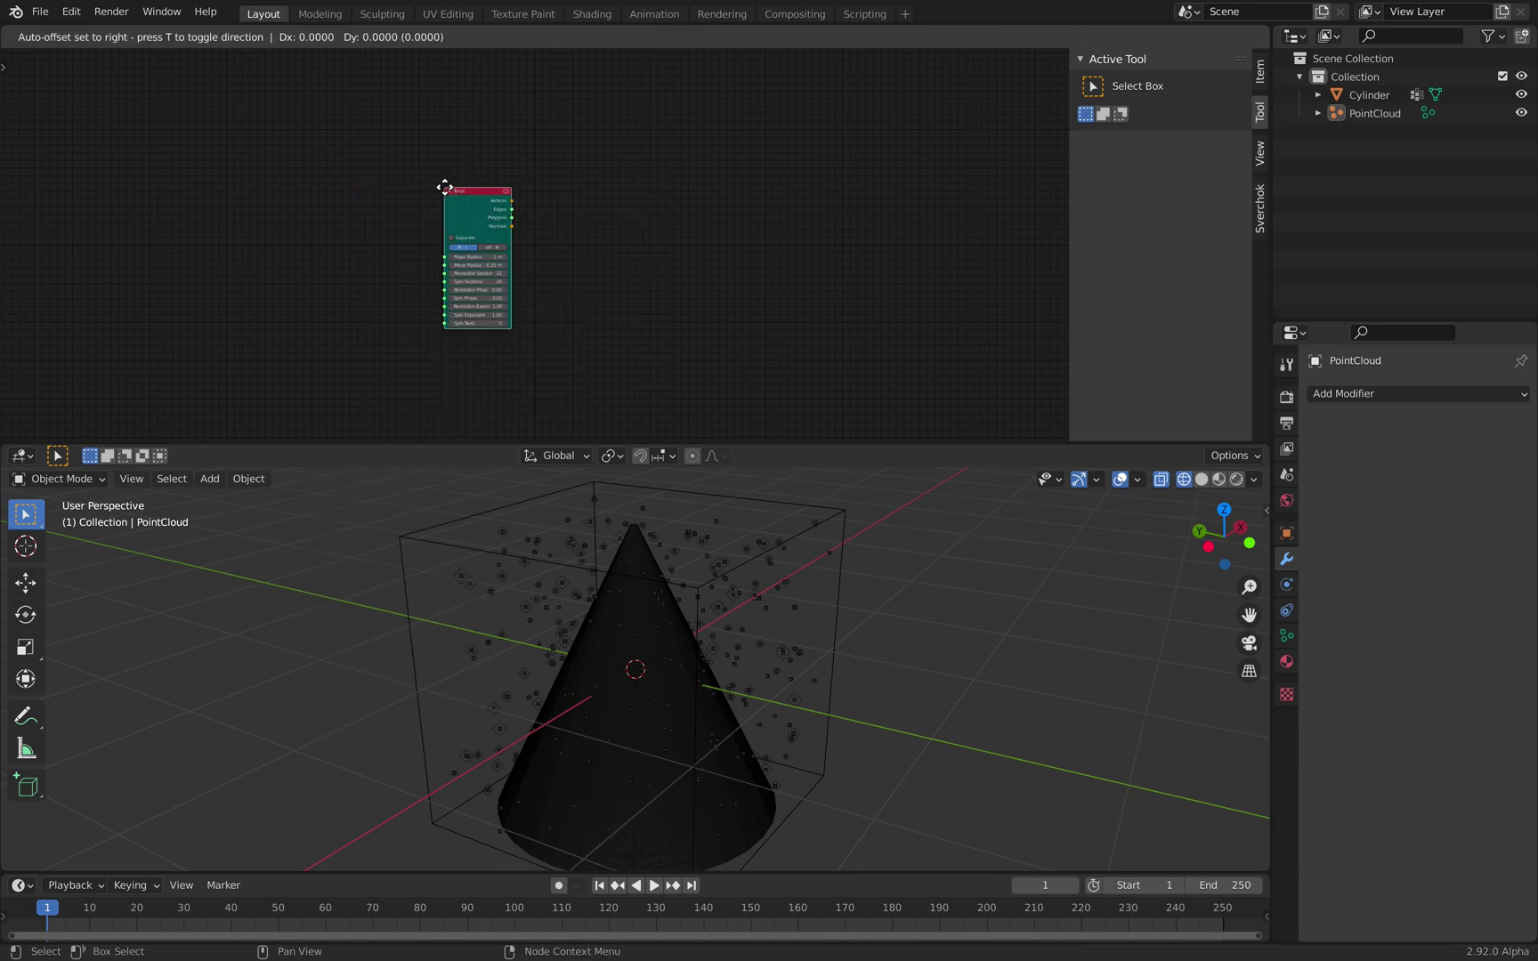
left_click(444, 188)
Step: Add a Mesh viewer node beside the Torus node and feed it the torus's vertices, edges and polygons
middle_click_drag(553, 207, 485, 194)
scroll(507, 188, "up", 1)
key("shift+a")
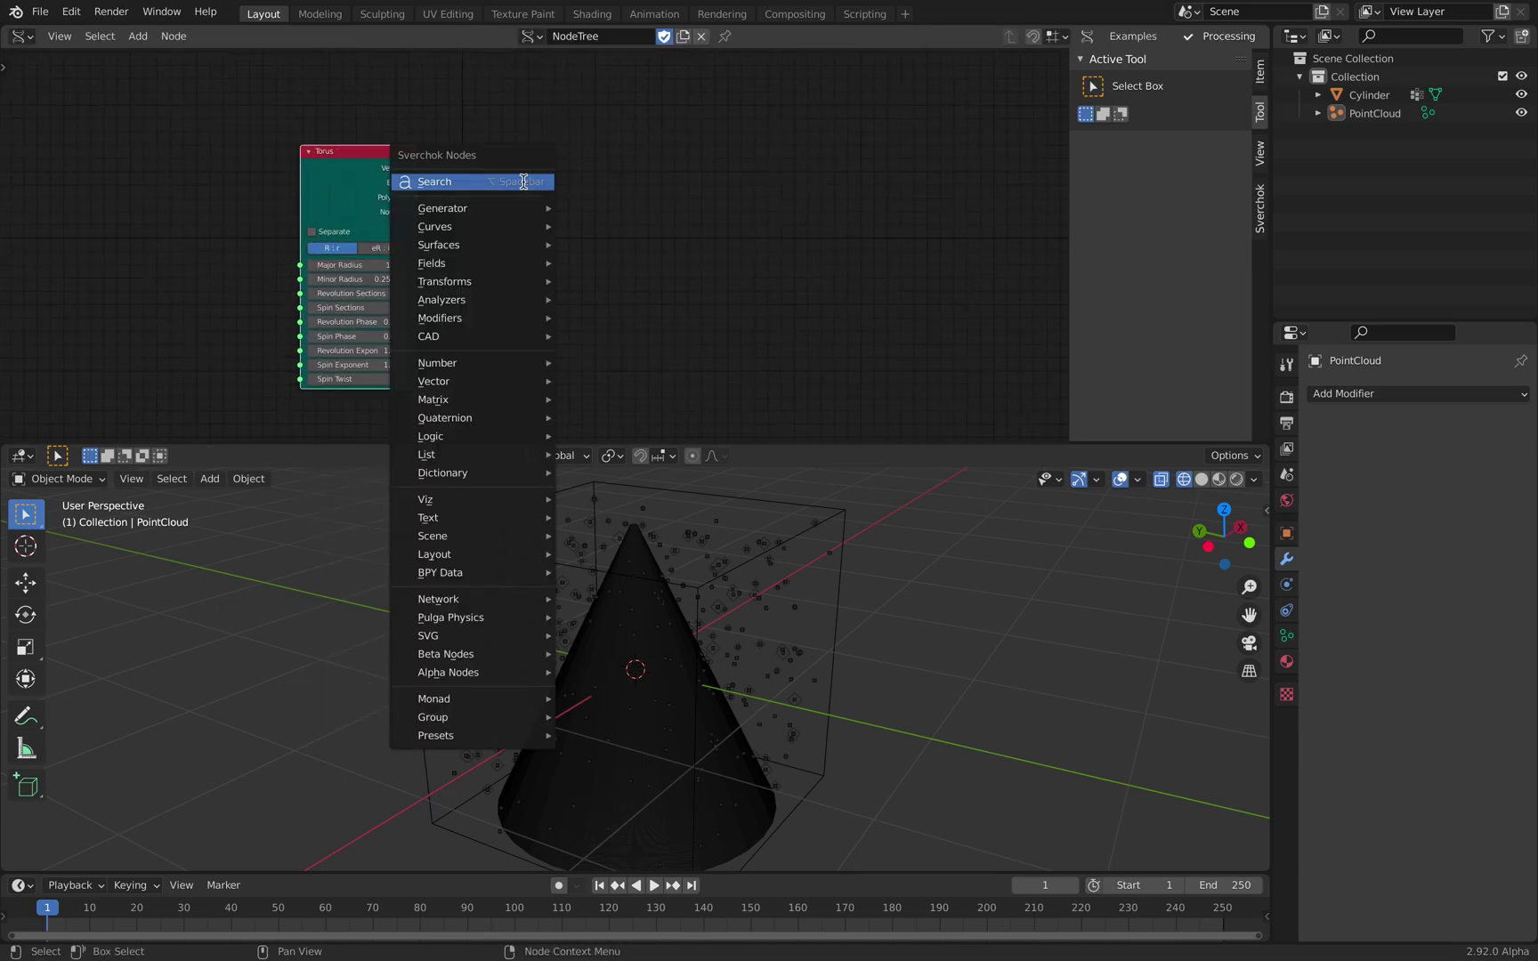
left_click(523, 181)
type("mesh vi")
key("Return")
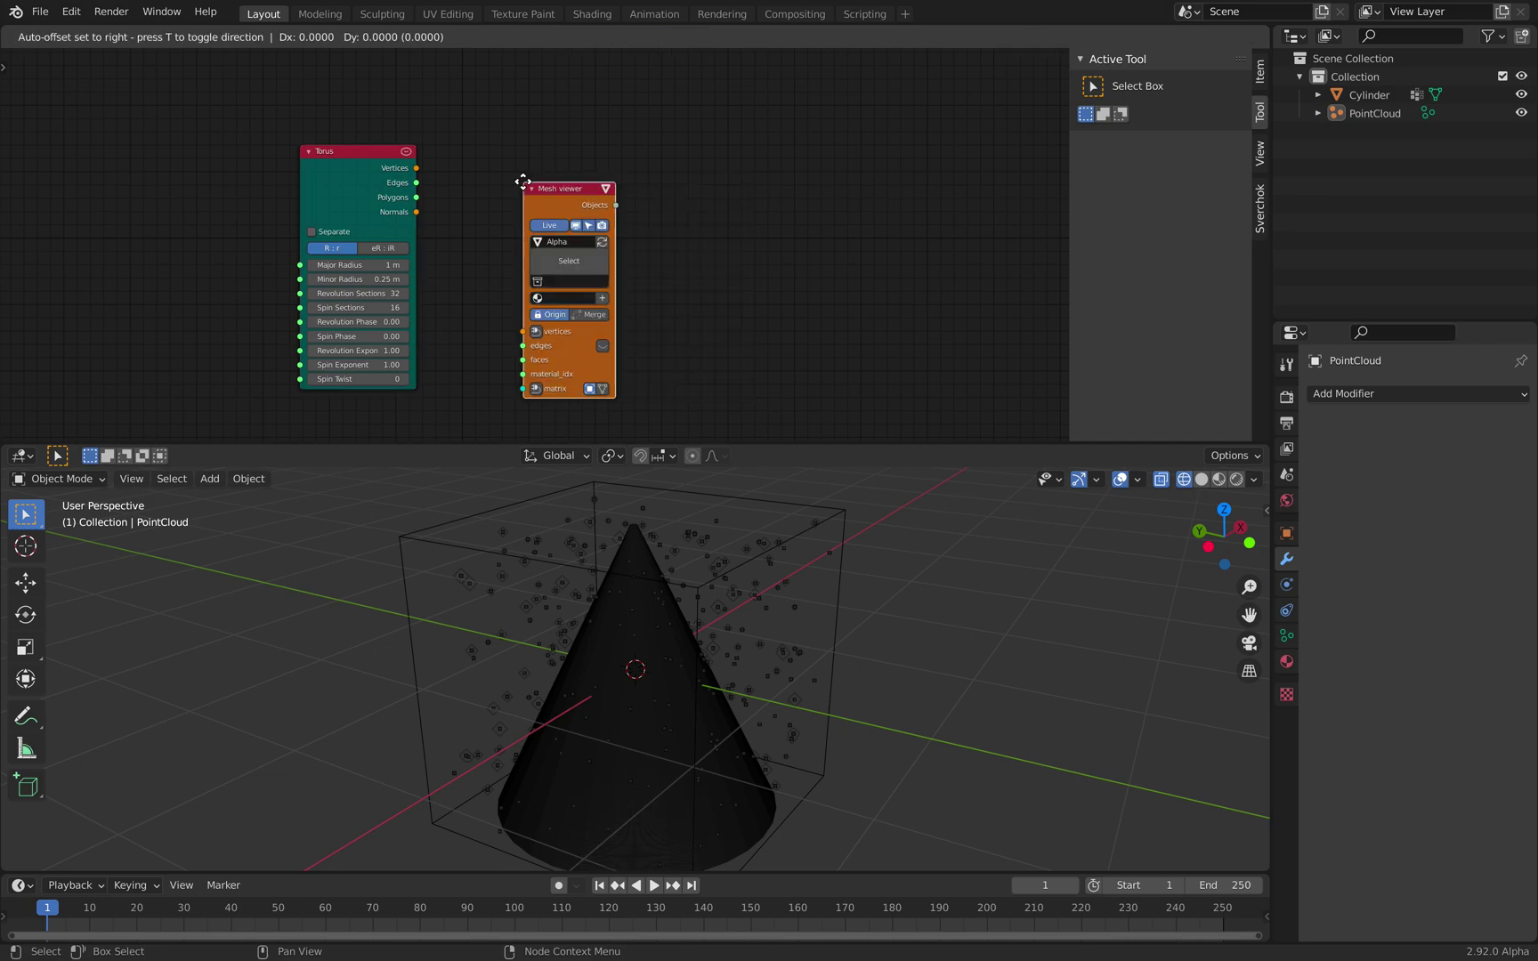
left_click(509, 162)
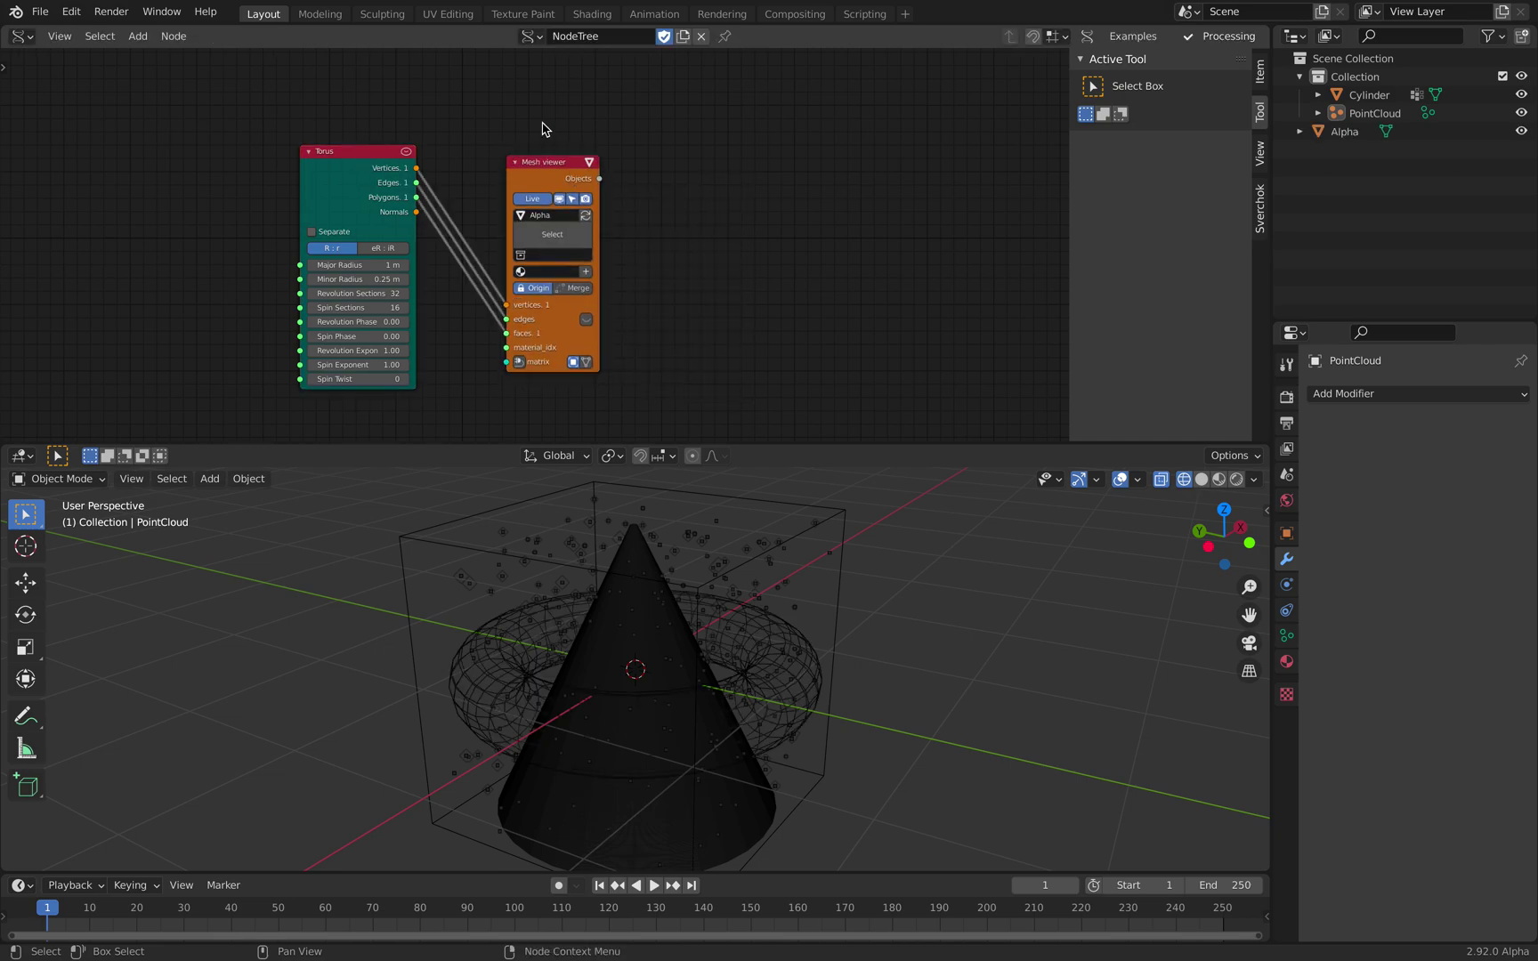
Step: Shrink the torus in its Sverchok node to a major radius of 0.41 m and a minor radius of 0.07 m
middle_click_drag(806, 554, 856, 574)
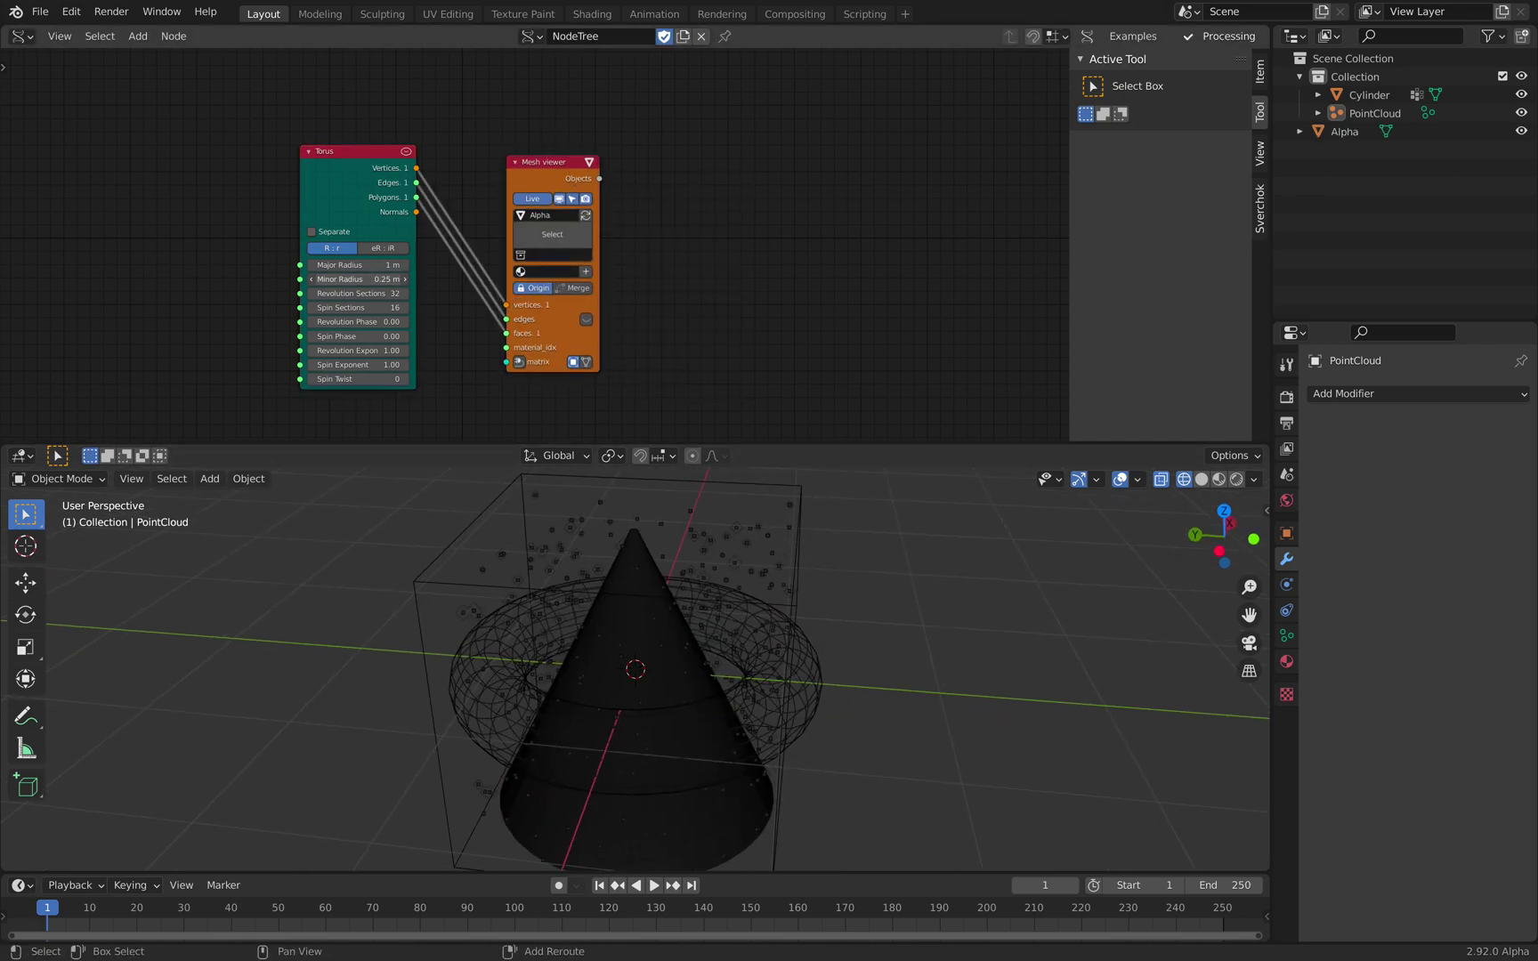
mouse_move(373, 277)
left_mouse_down()
mouse_move(307, 265)
mouse_move(384, 277)
left_mouse_up()
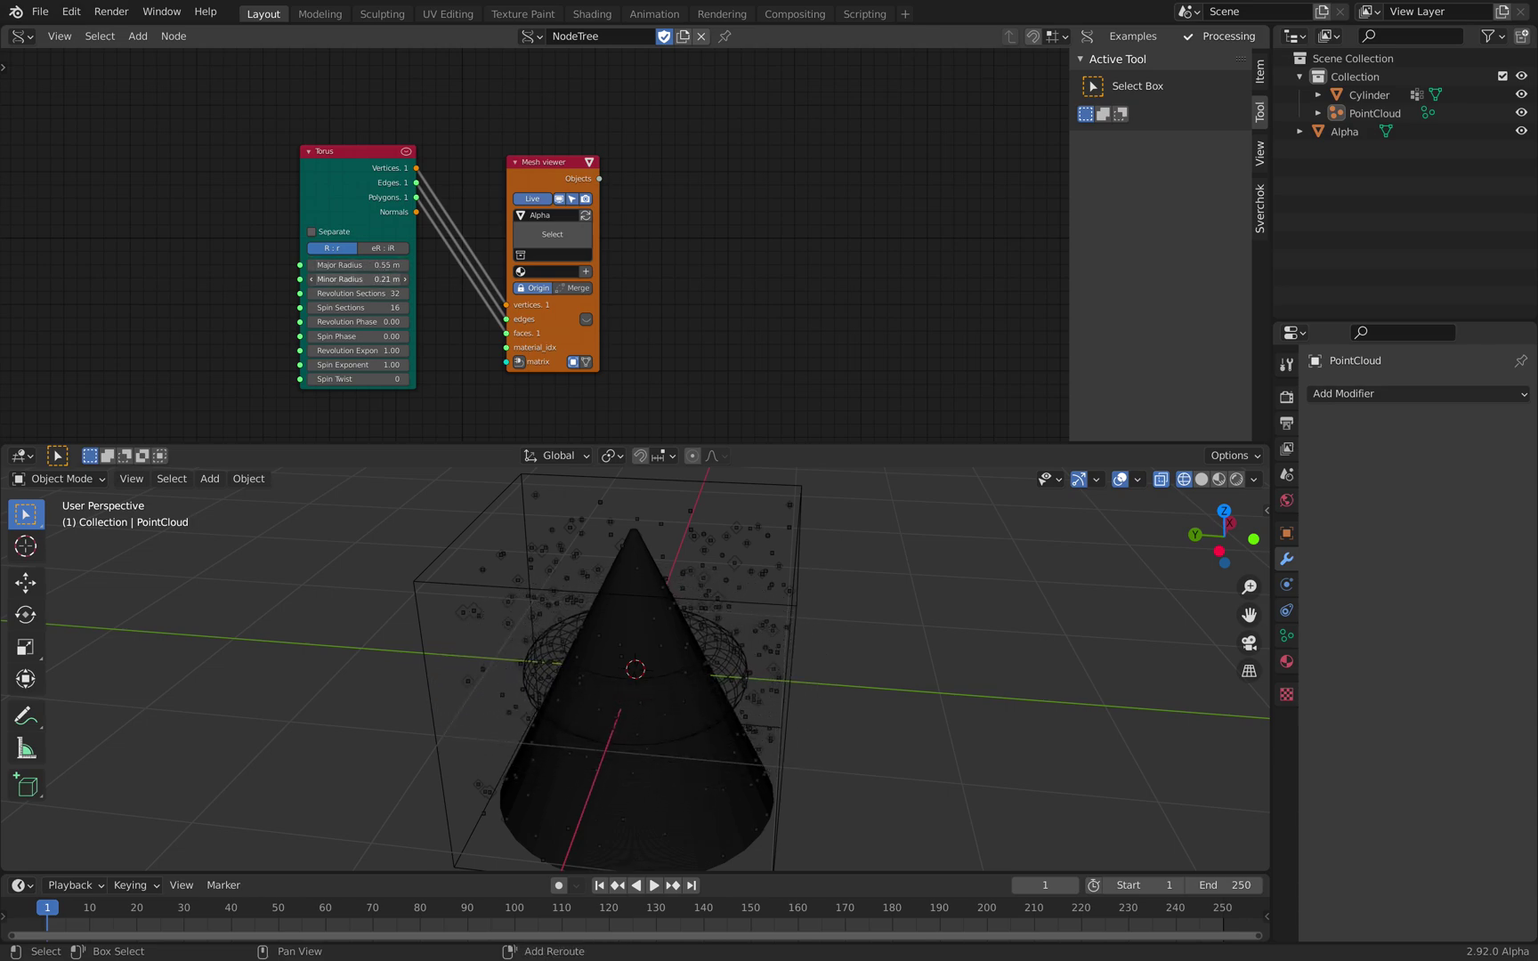
middle_click_drag(756, 597, 656, 525)
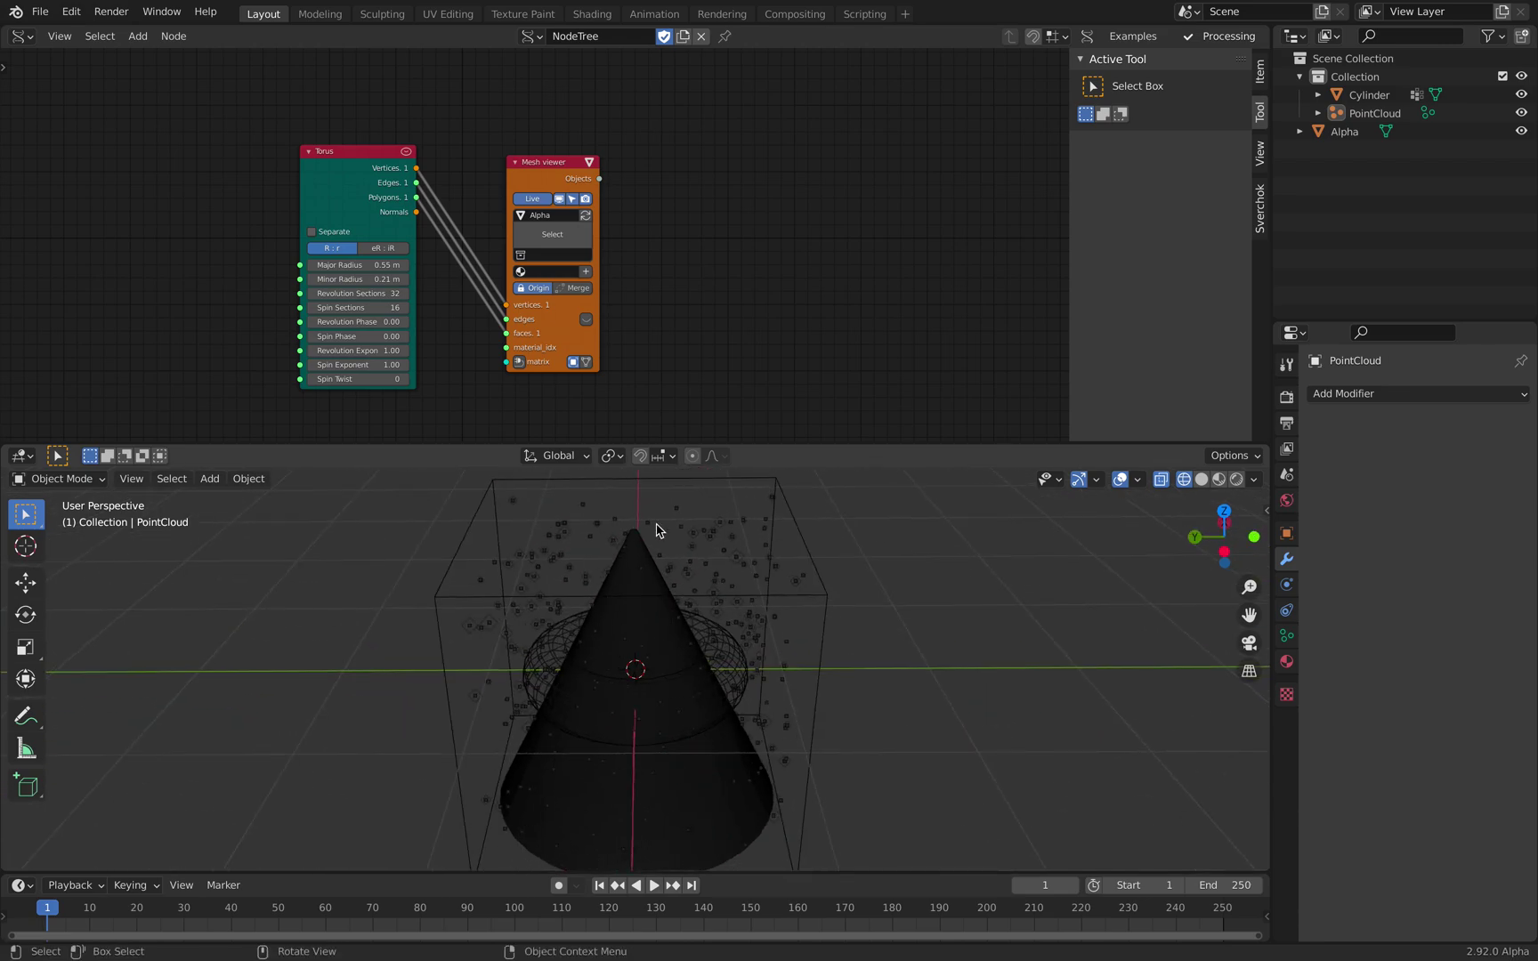
left_click_drag(373, 266, 360, 265)
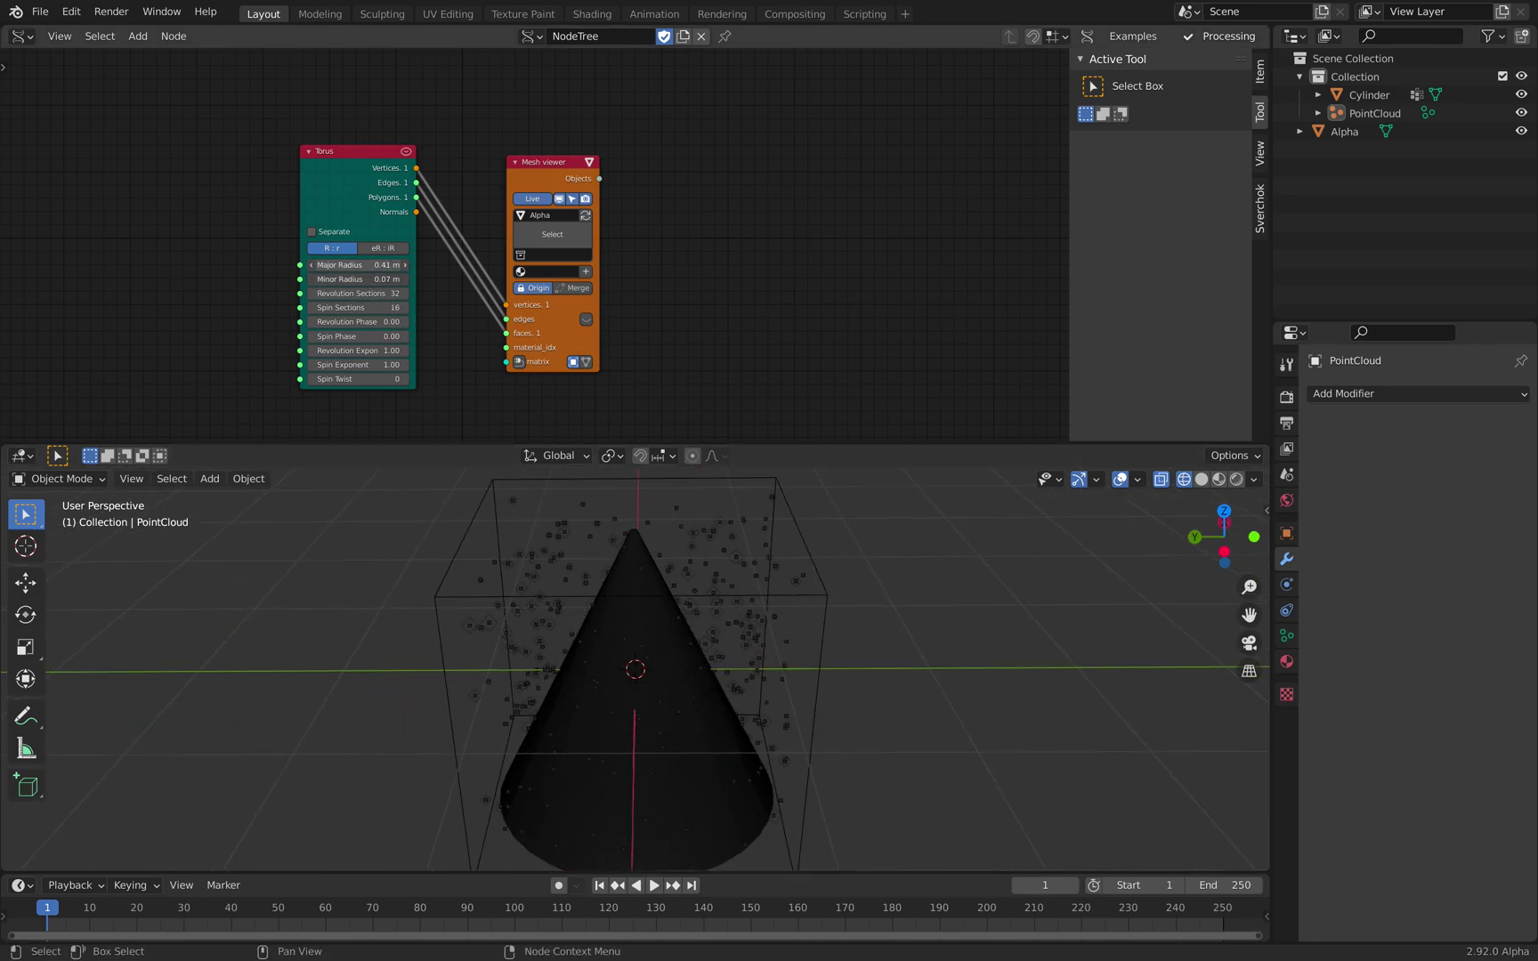
Step: Add a Matrix In node to the Mesh viewer's matrix input and move the torus beside the cone with an X location of 2.340
left_click(519, 362)
left_click_drag(430, 414, 495, 414)
middle_click_drag(780, 621, 712, 619)
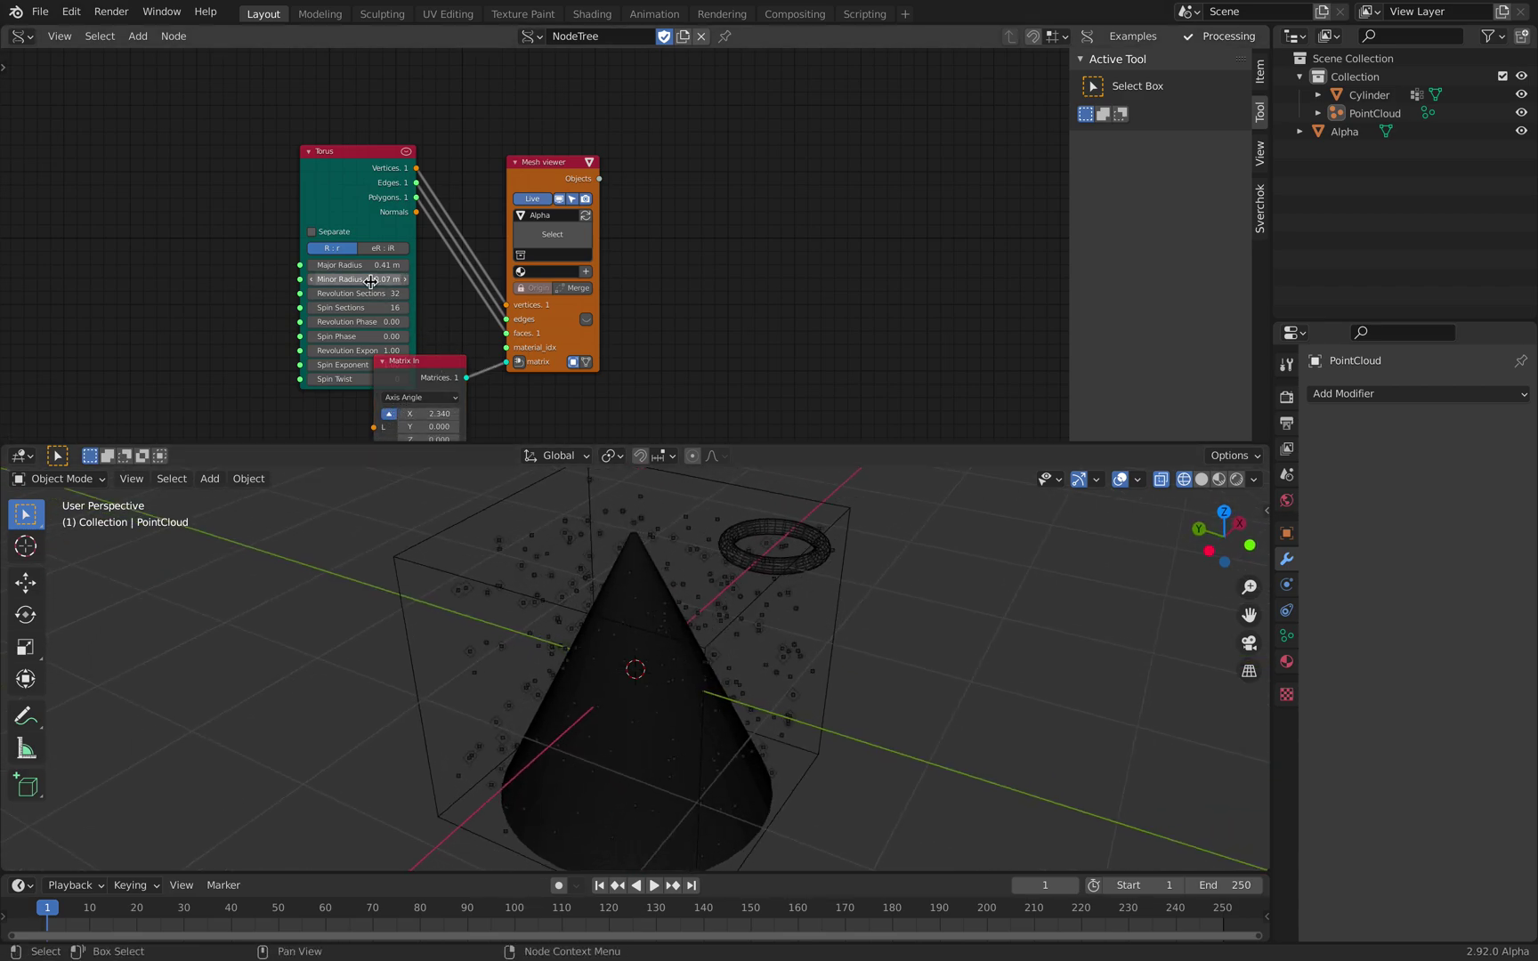
Step: Set the torus's major radius to 0.21 m and minor radius to 0.092 m, and select the torus in the scene
left_click_drag(370, 282, 342, 265)
middle_click_drag(795, 488, 792, 515)
left_click(796, 506)
middle_click_drag(614, 218, 608, 218)
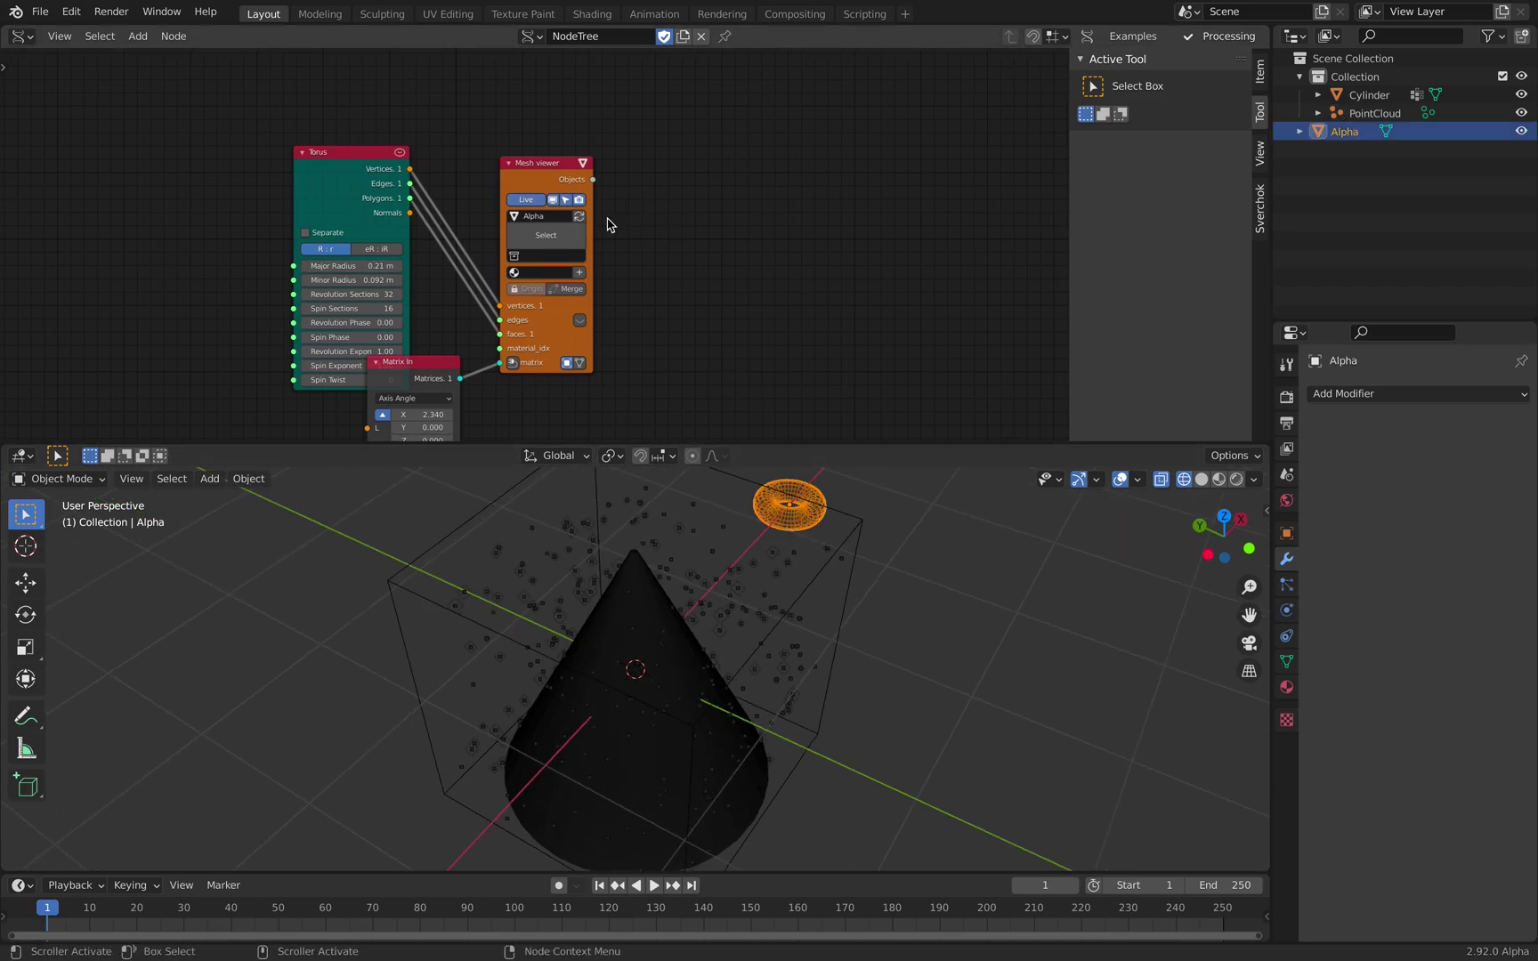
Step: Save the project to the Desktop as scatter_donut_001.blend
left_click(41, 12)
left_click(94, 148)
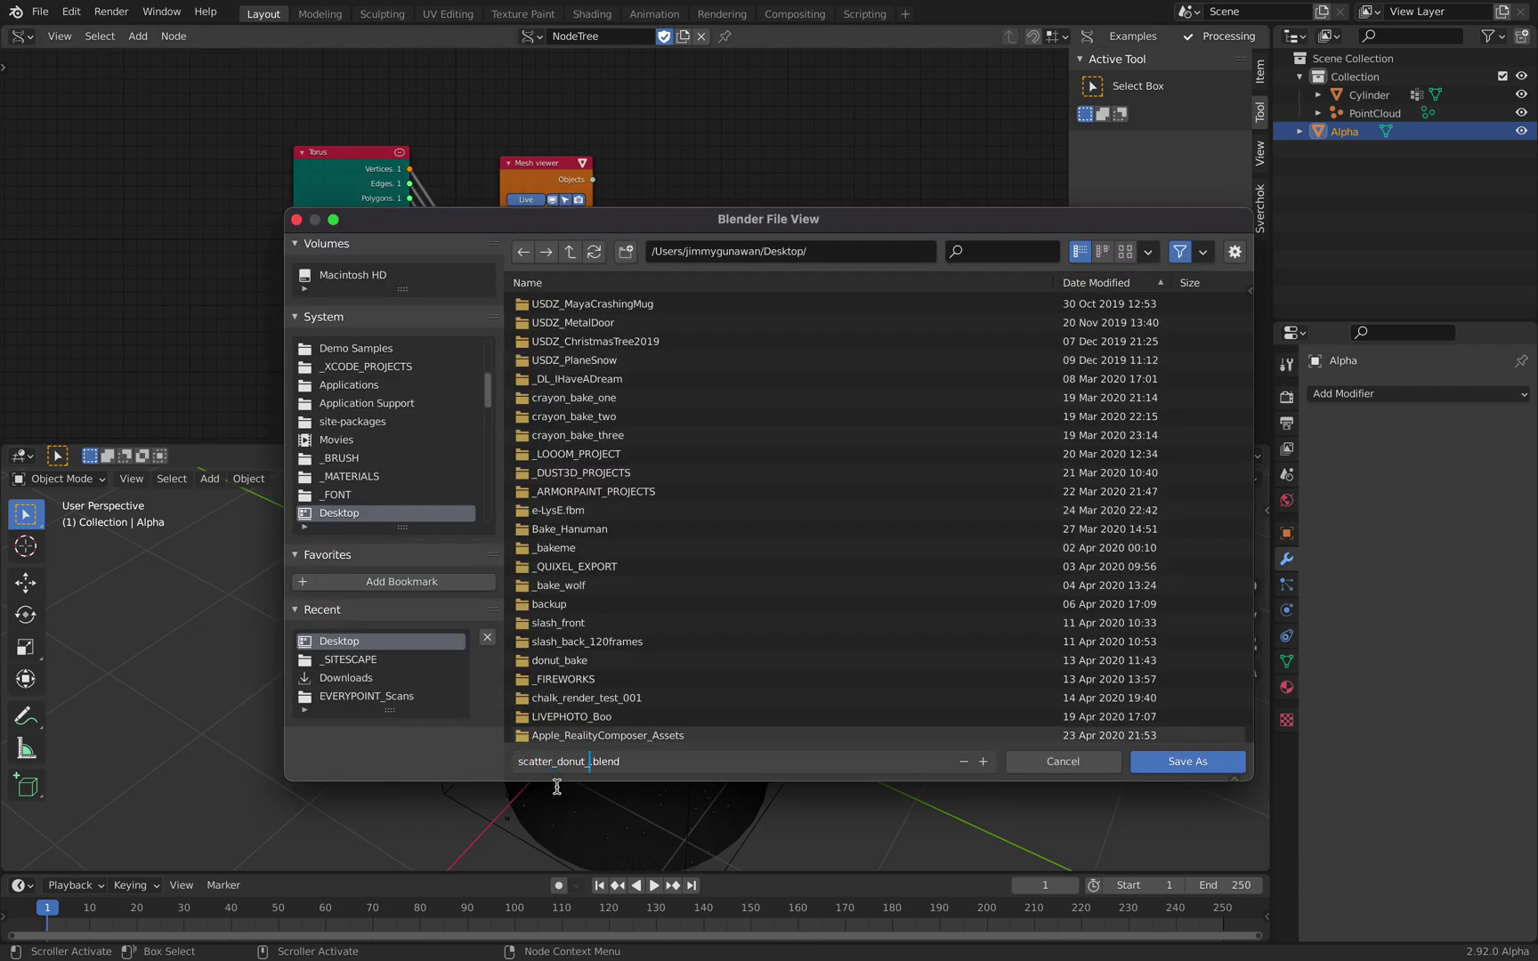
type("001")
key("Return")
left_click(1170, 763)
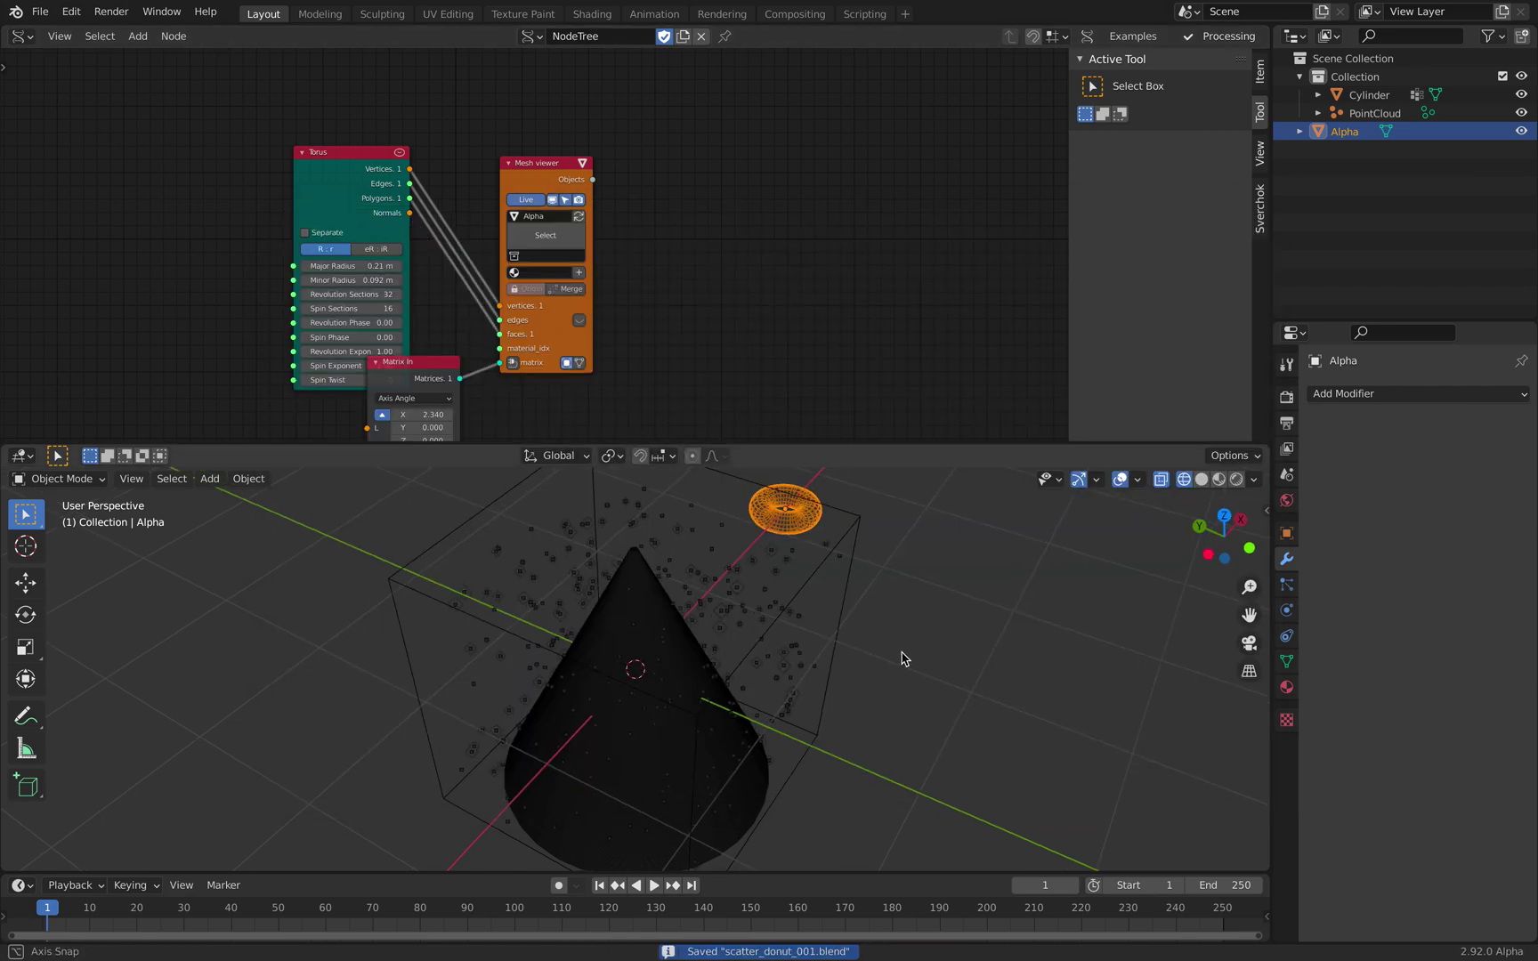
Step: Rename the cone's vertex group to Donut and save the file
middle_click_drag(901, 658, 696, 635)
left_click(666, 565)
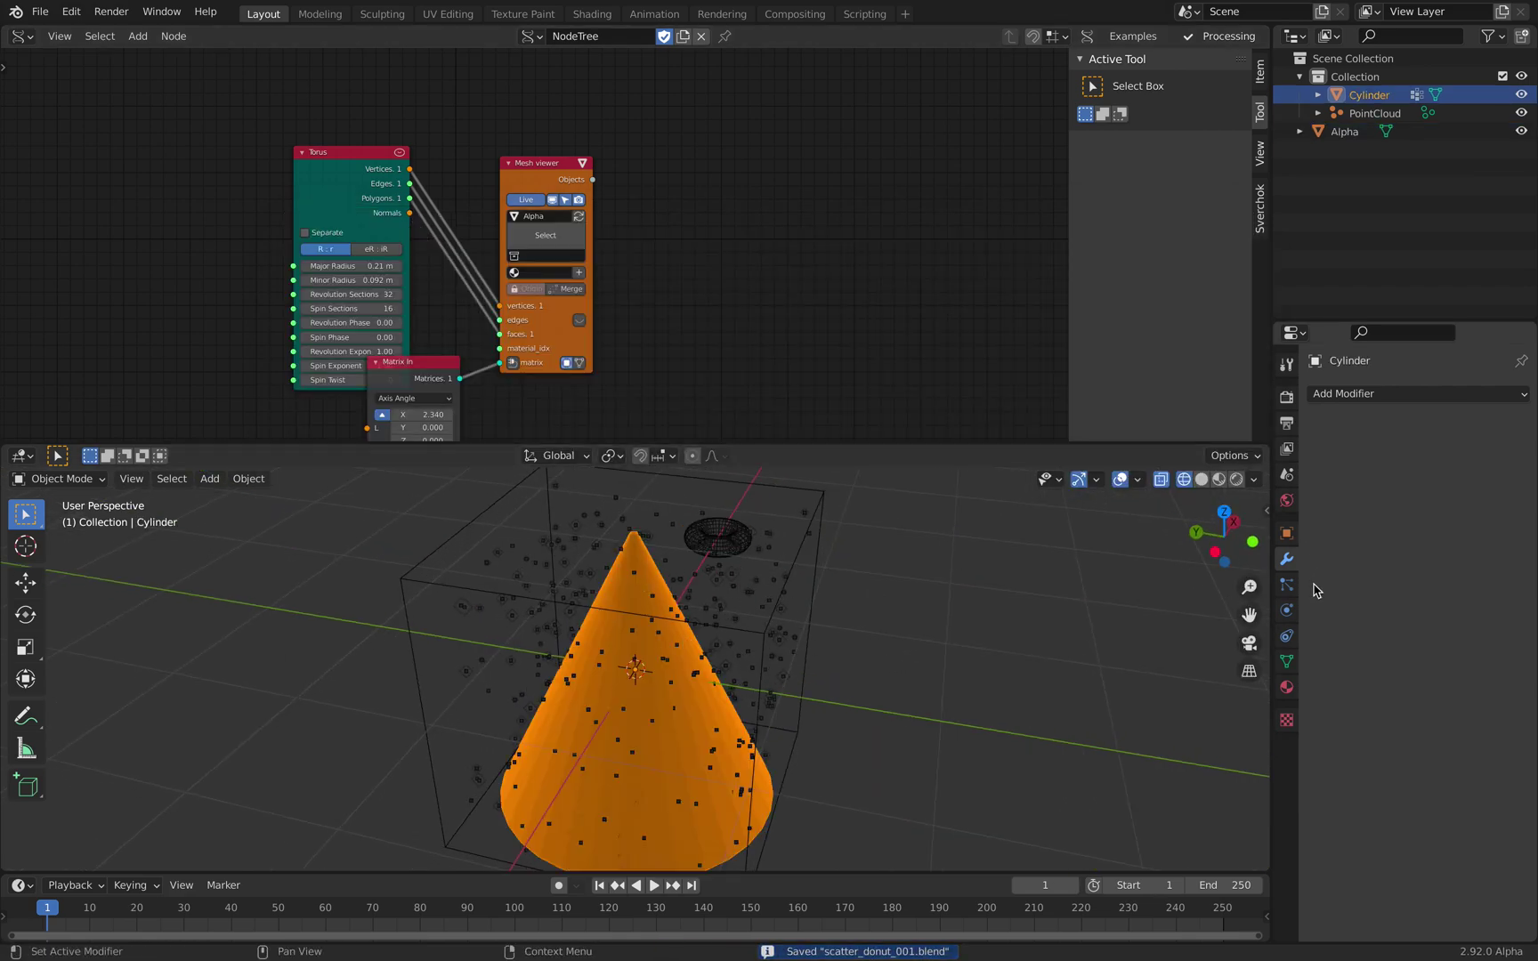
left_click(1286, 661)
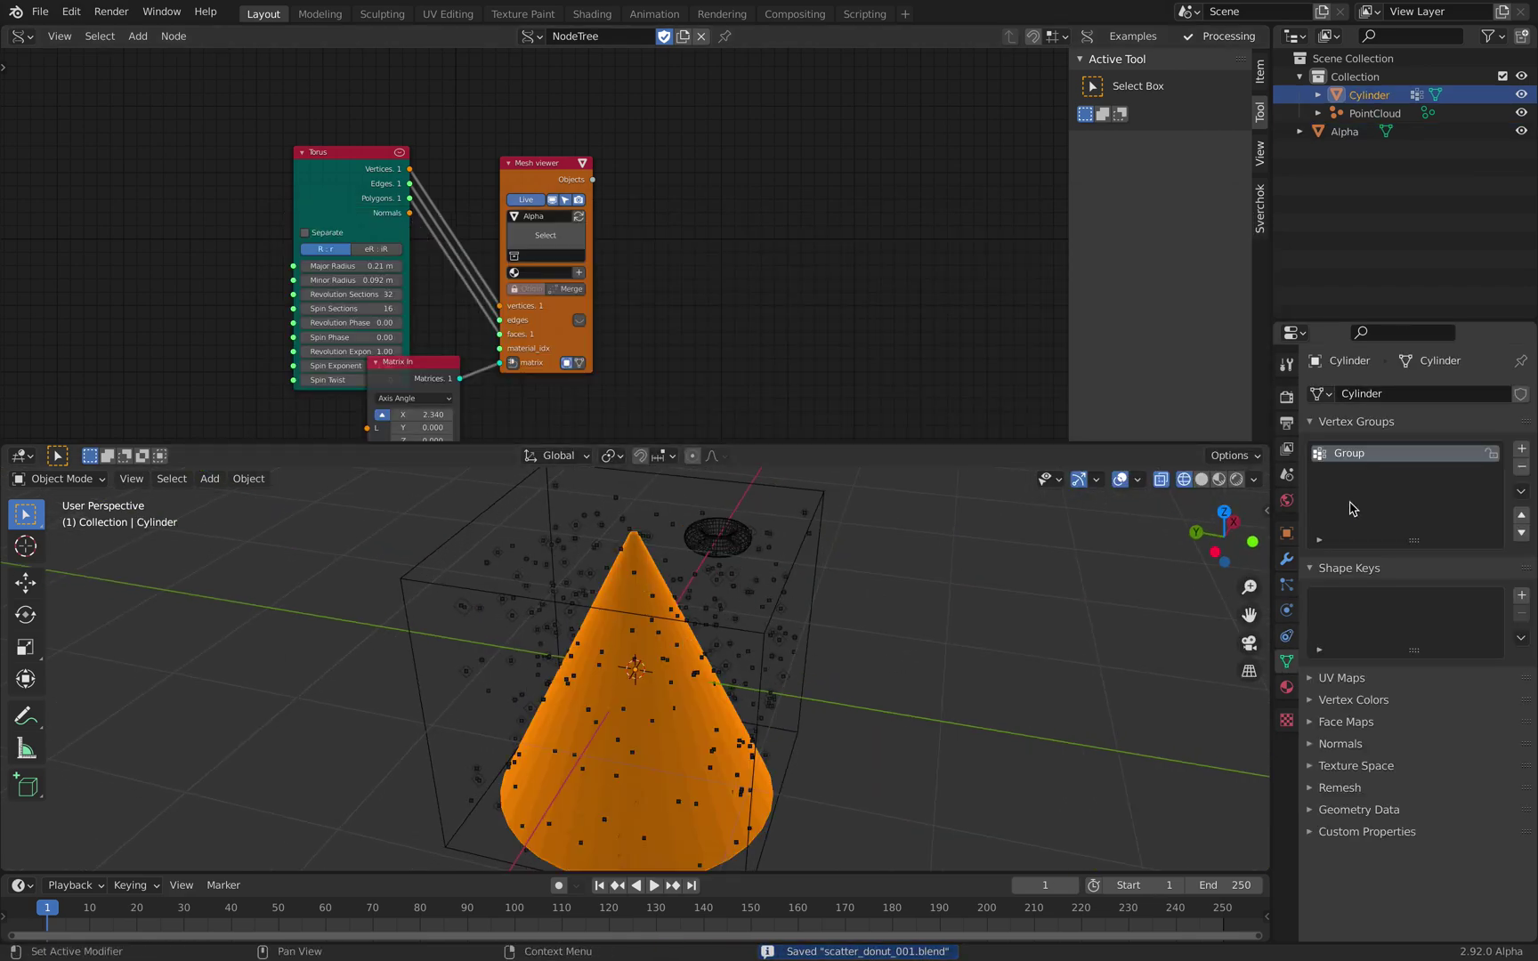
double_click(1359, 456)
type("Donut")
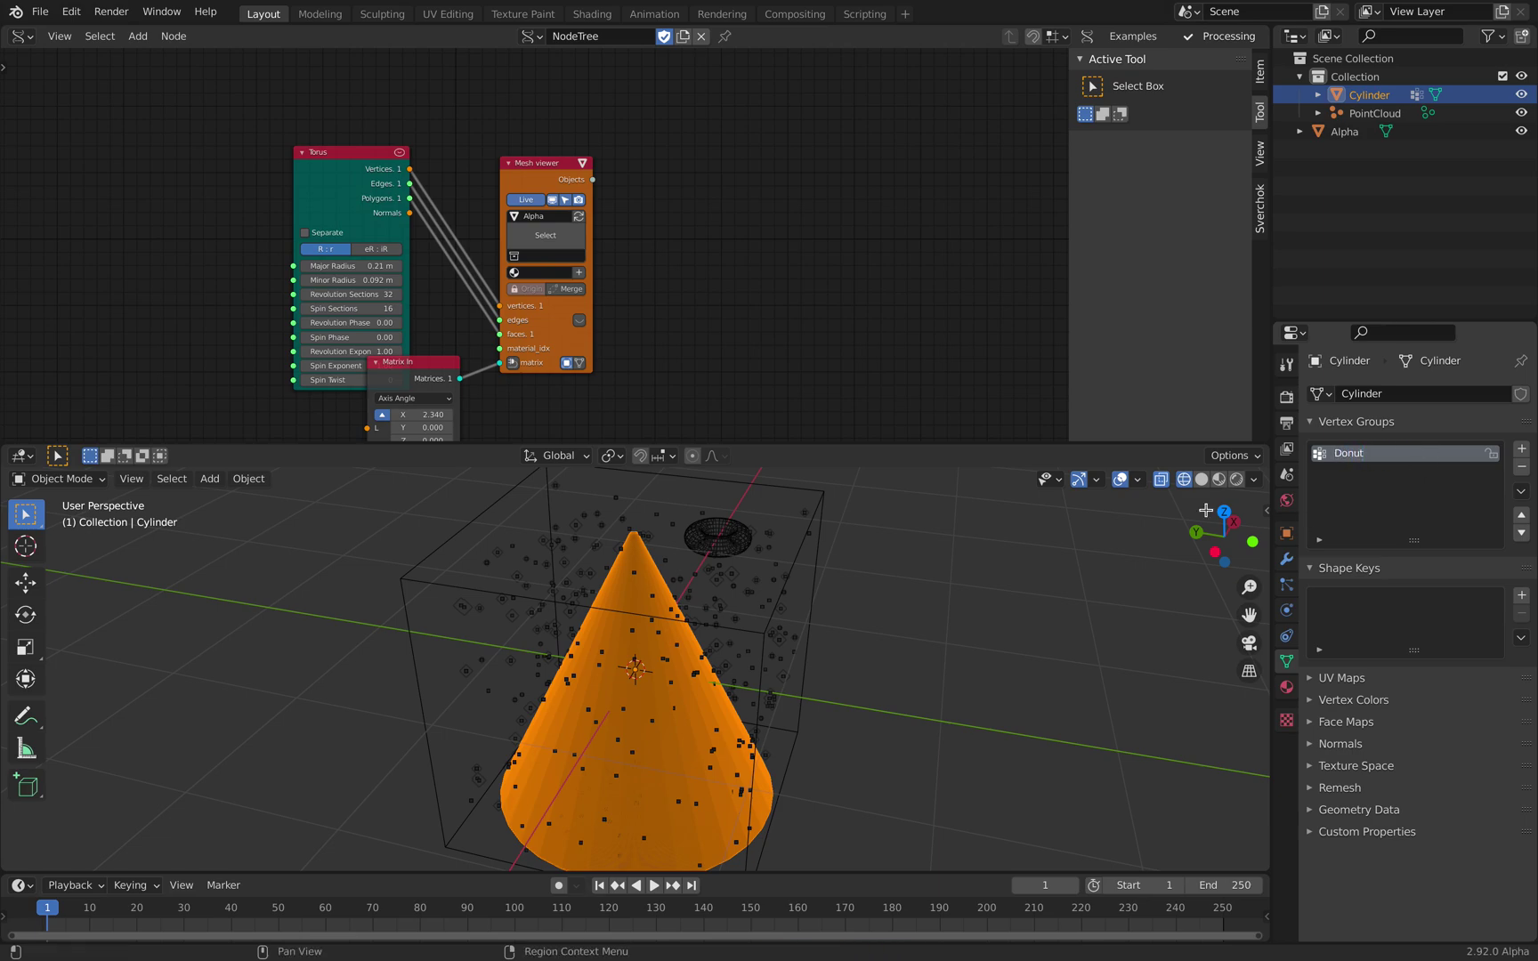
middle_click_drag(810, 621, 868, 595)
key("ctrl+s")
Step: Add a Geometry Nodes modifier to the PointCloud object
middle_click_drag(763, 178, 762, 158)
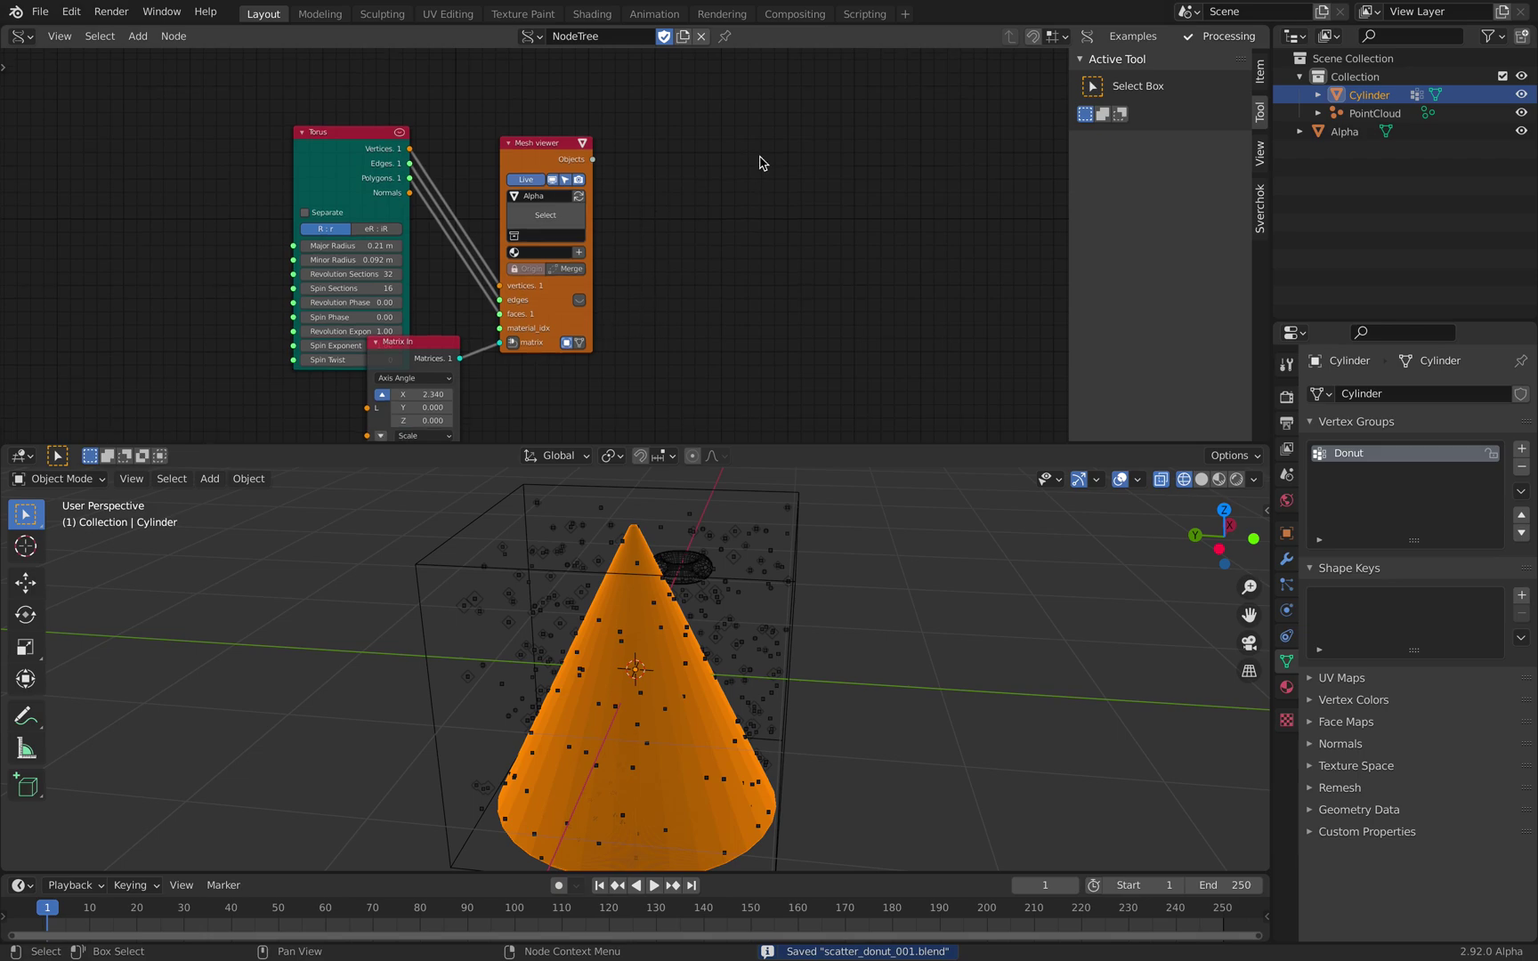
left_click(1351, 114)
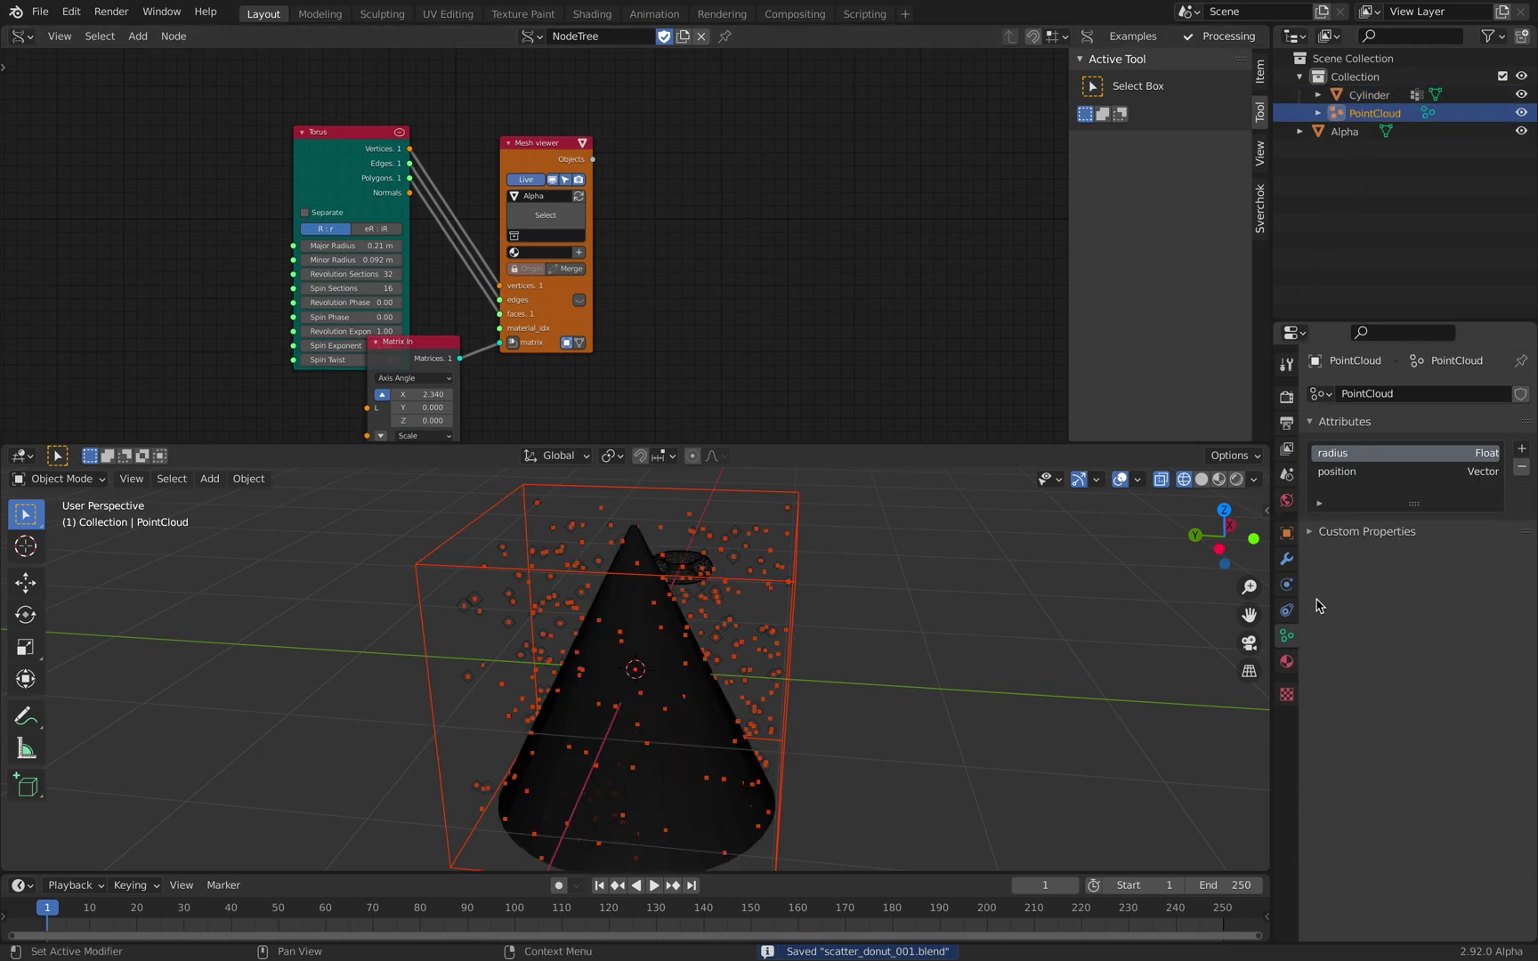
left_click(1287, 561)
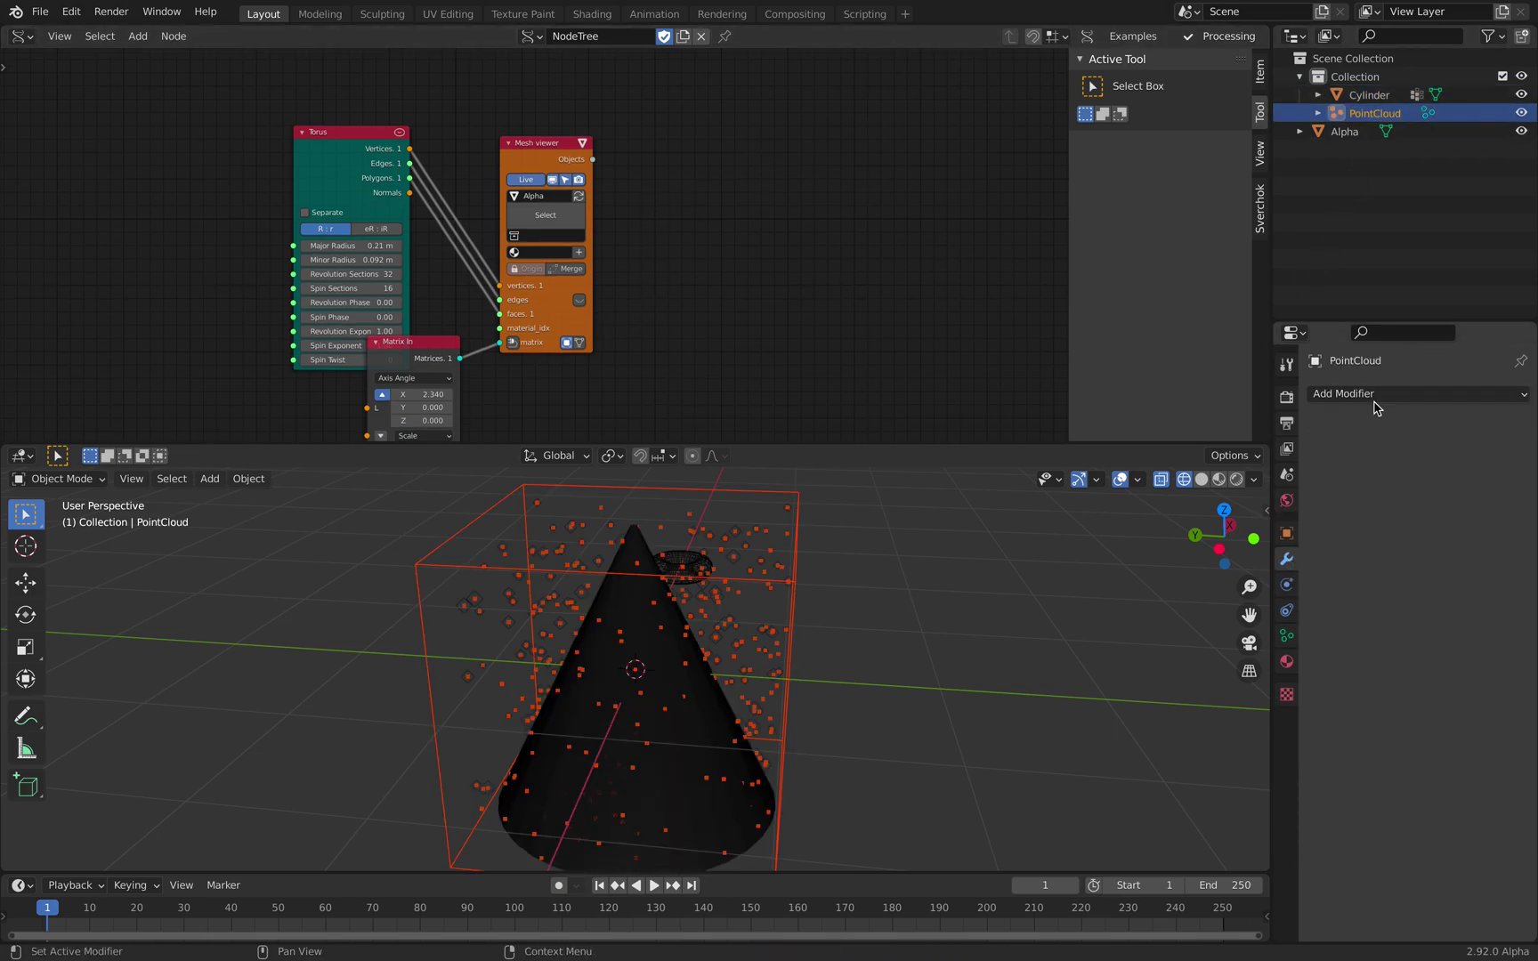
left_click(1366, 396)
left_click(1375, 444)
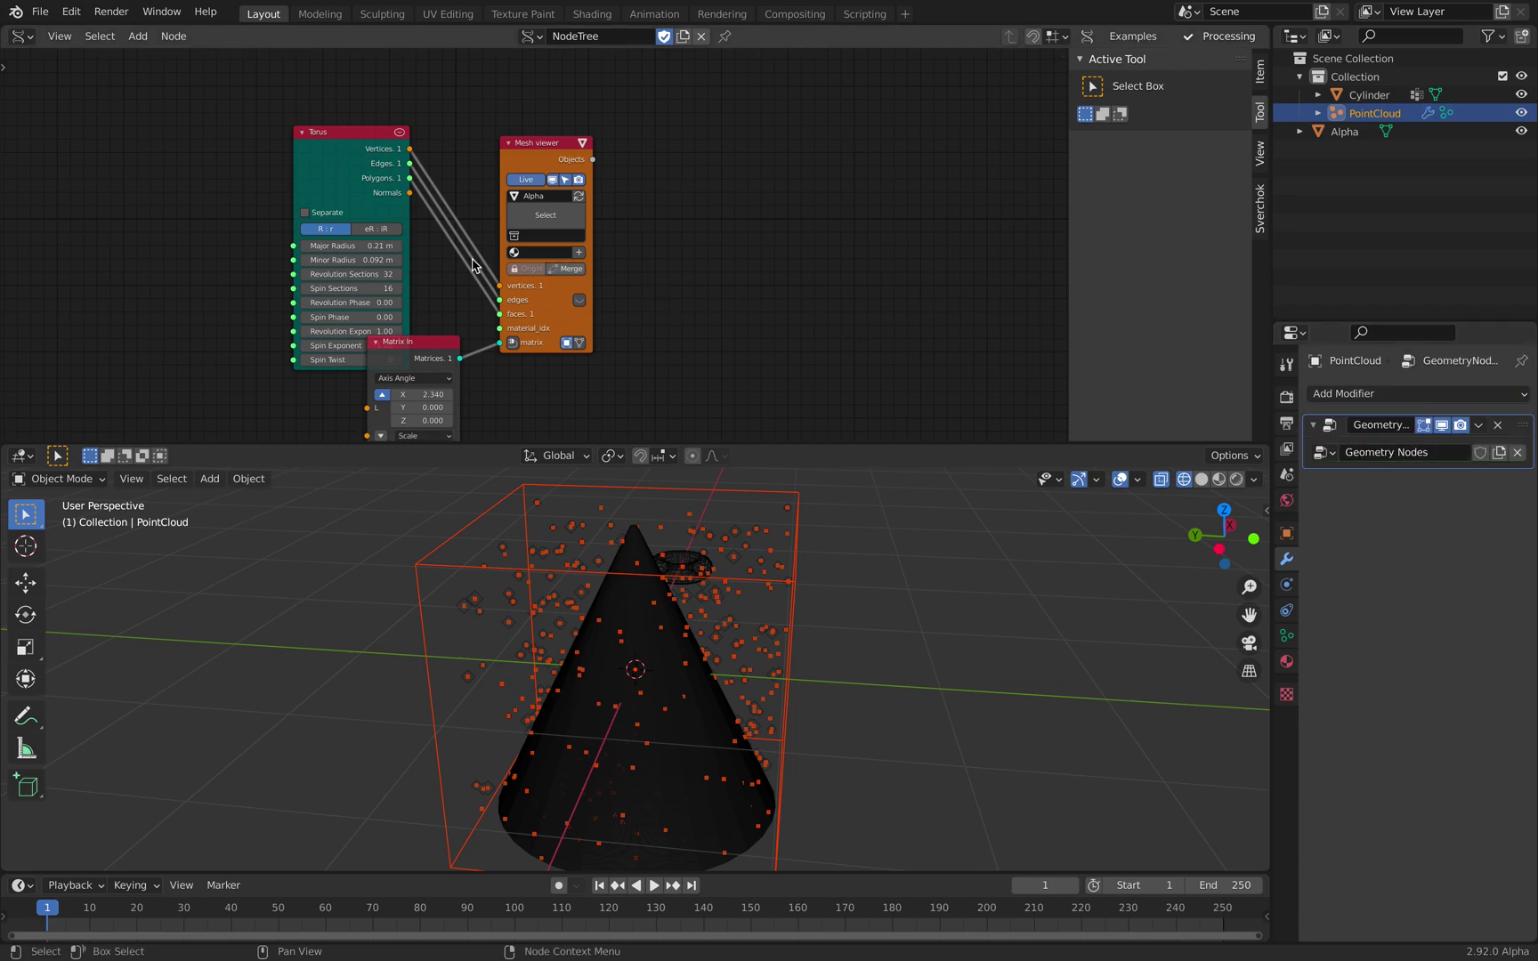
Step: Switch the Sverchok editor to the Geometry Node Editor, space Group Input and Group Output apart, and collapse the sidebar
left_click(25, 37)
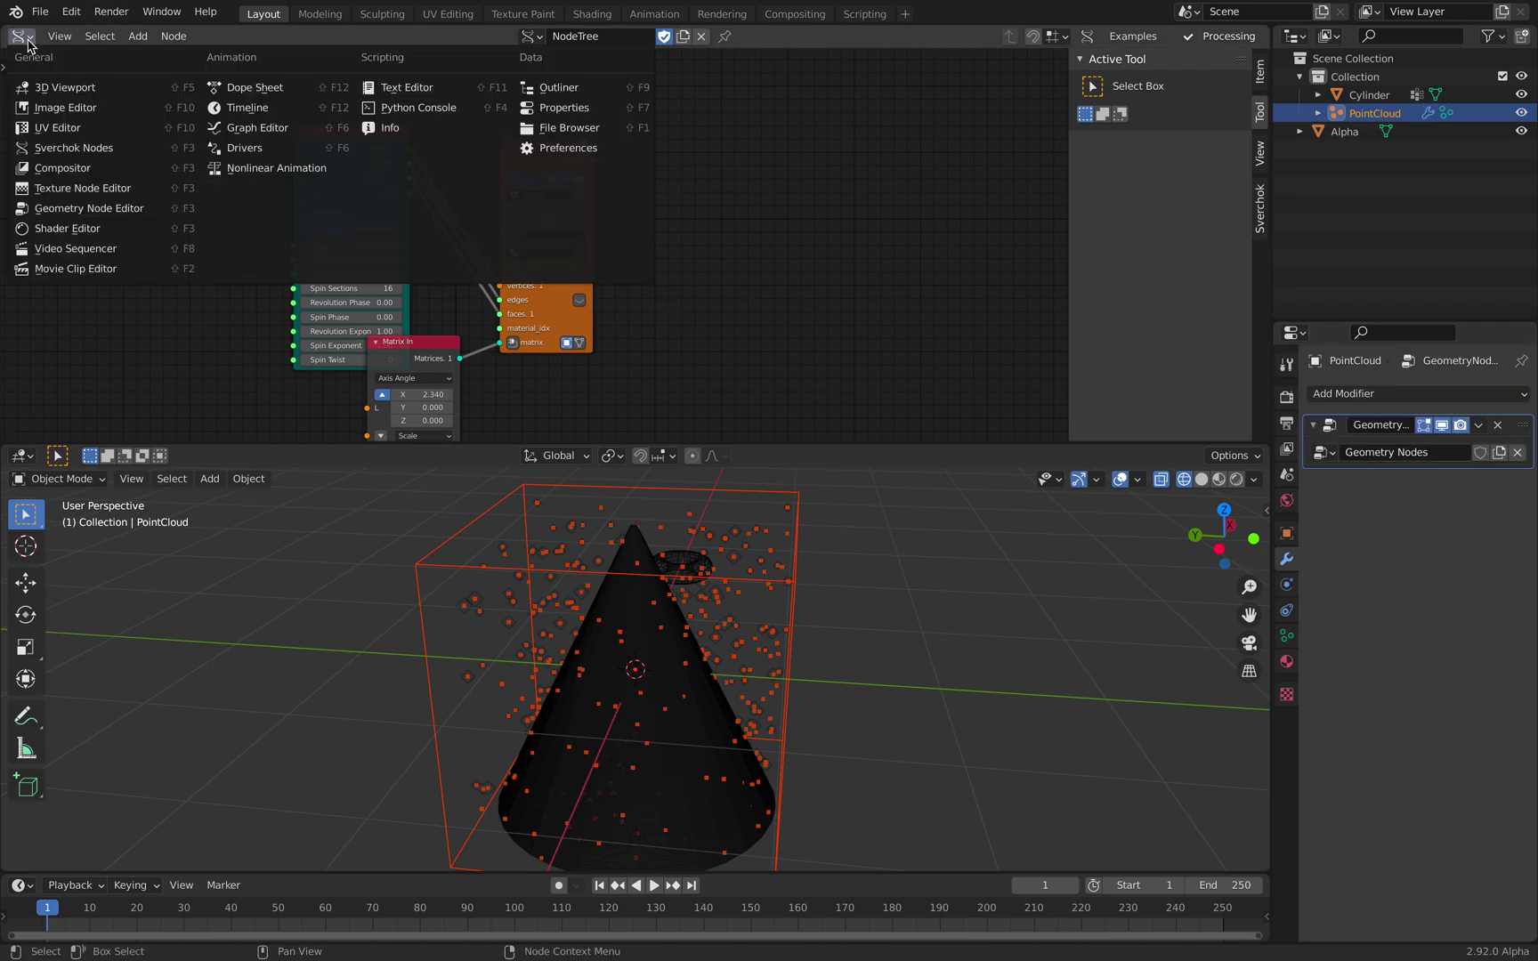
left_click(93, 207)
middle_click_drag(627, 156, 678, 153)
scroll(632, 155, "up", 2)
left_click(591, 169)
left_click_drag(265, 222, 224, 170)
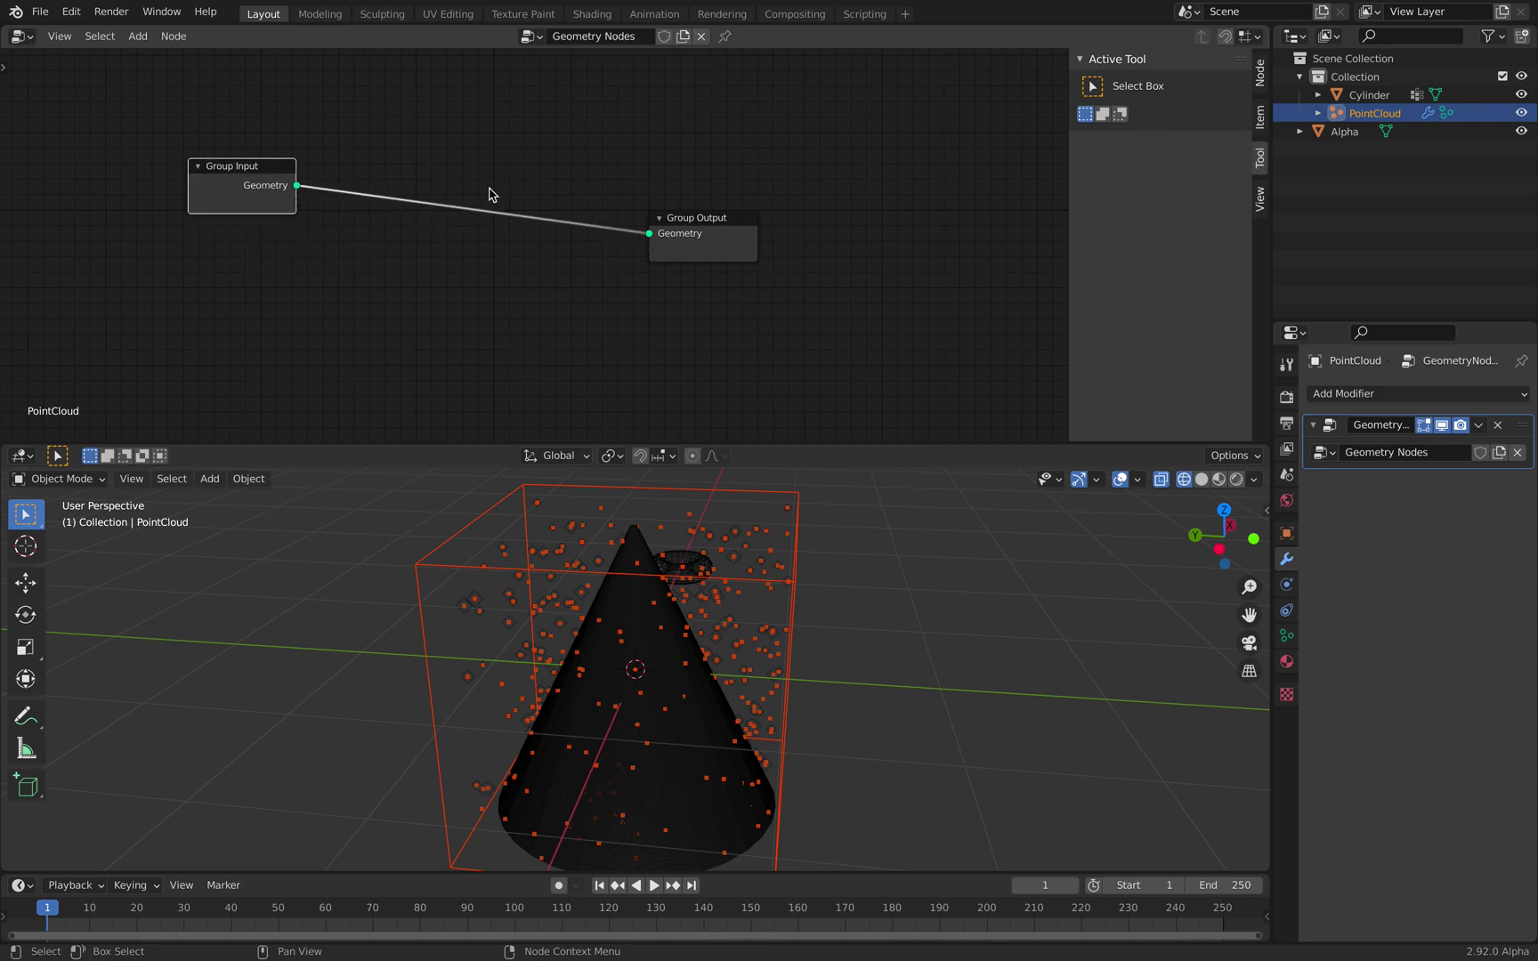
left_click_drag(744, 224, 842, 188)
left_click_drag(1070, 151, 1246, 154)
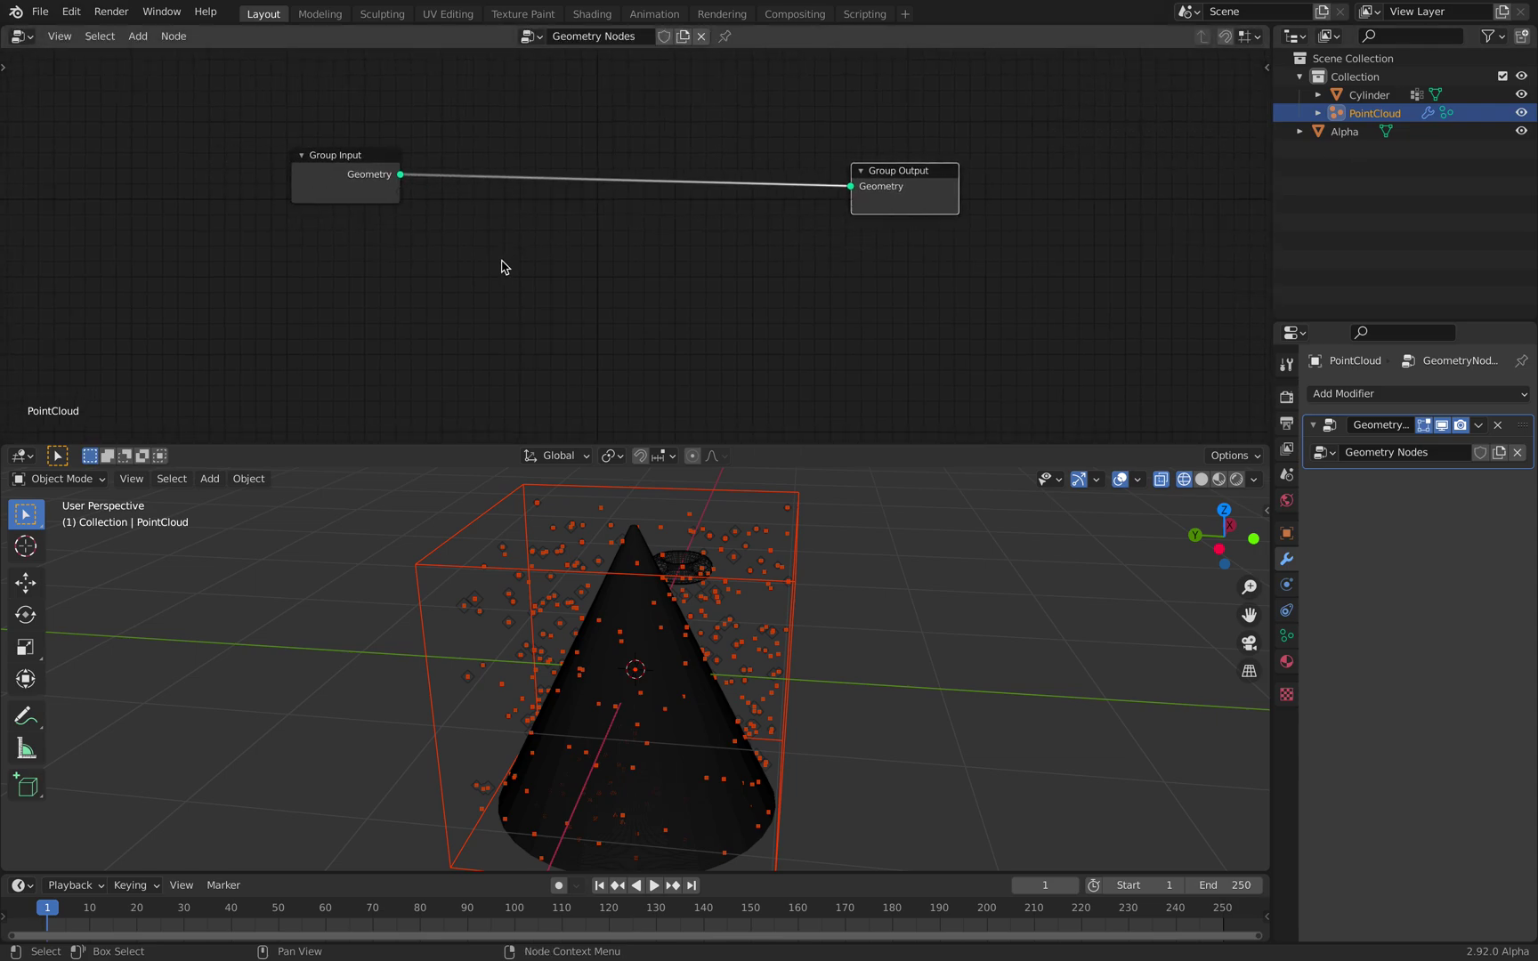
Step: Add an Object Info node below the Group Input node
key("shift+a")
left_click(502, 262)
type("obje")
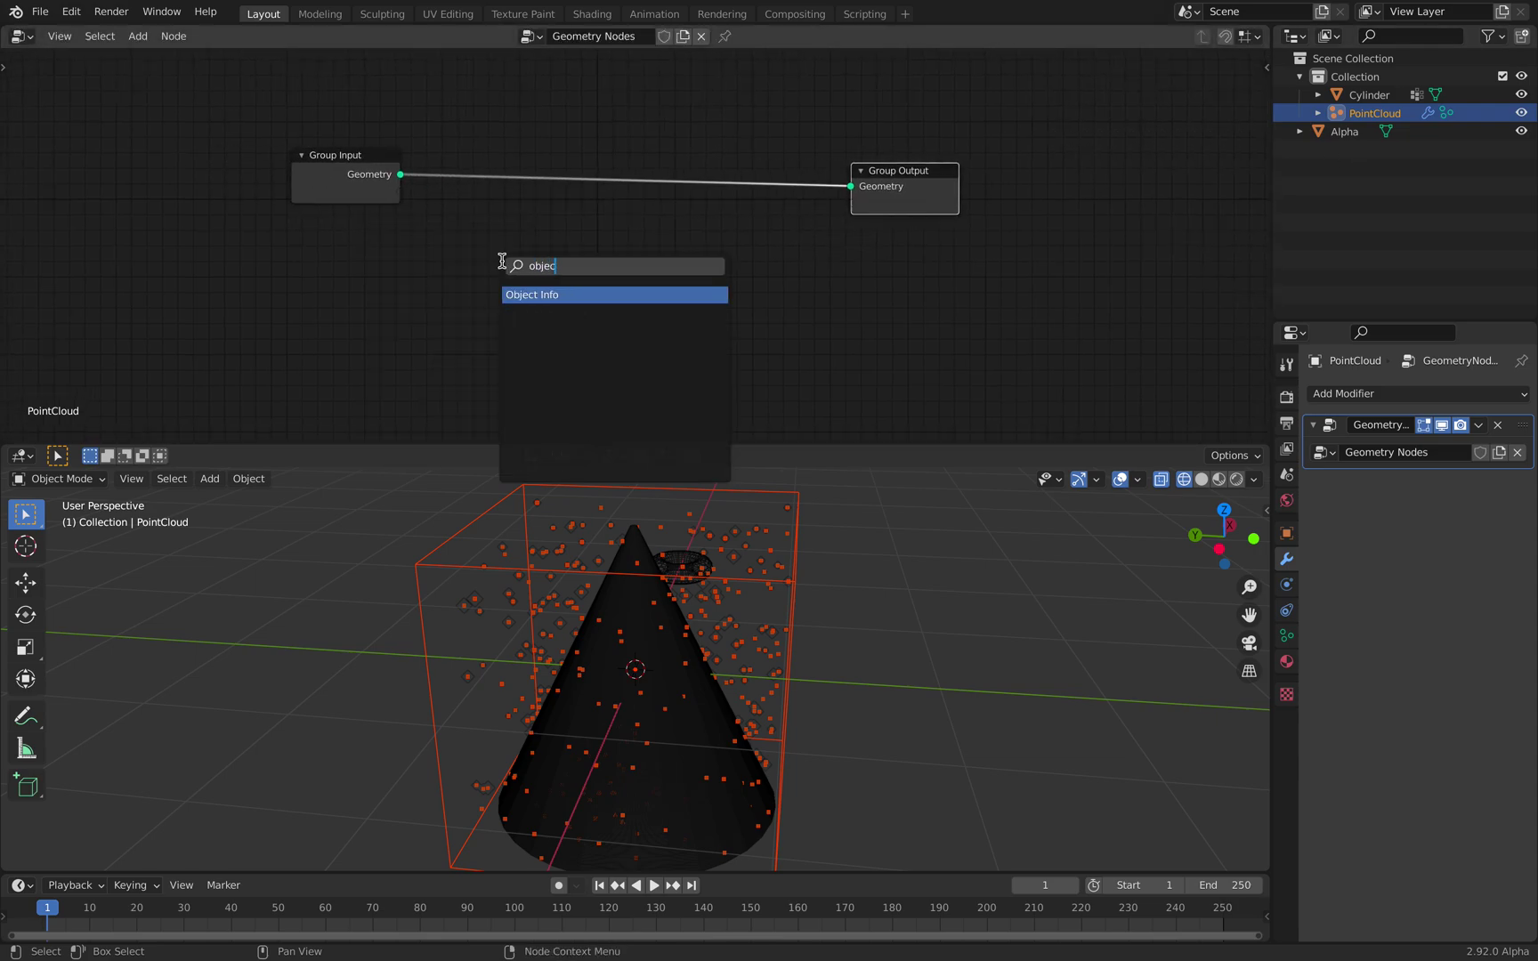
type("c")
key("Return")
left_click(348, 268)
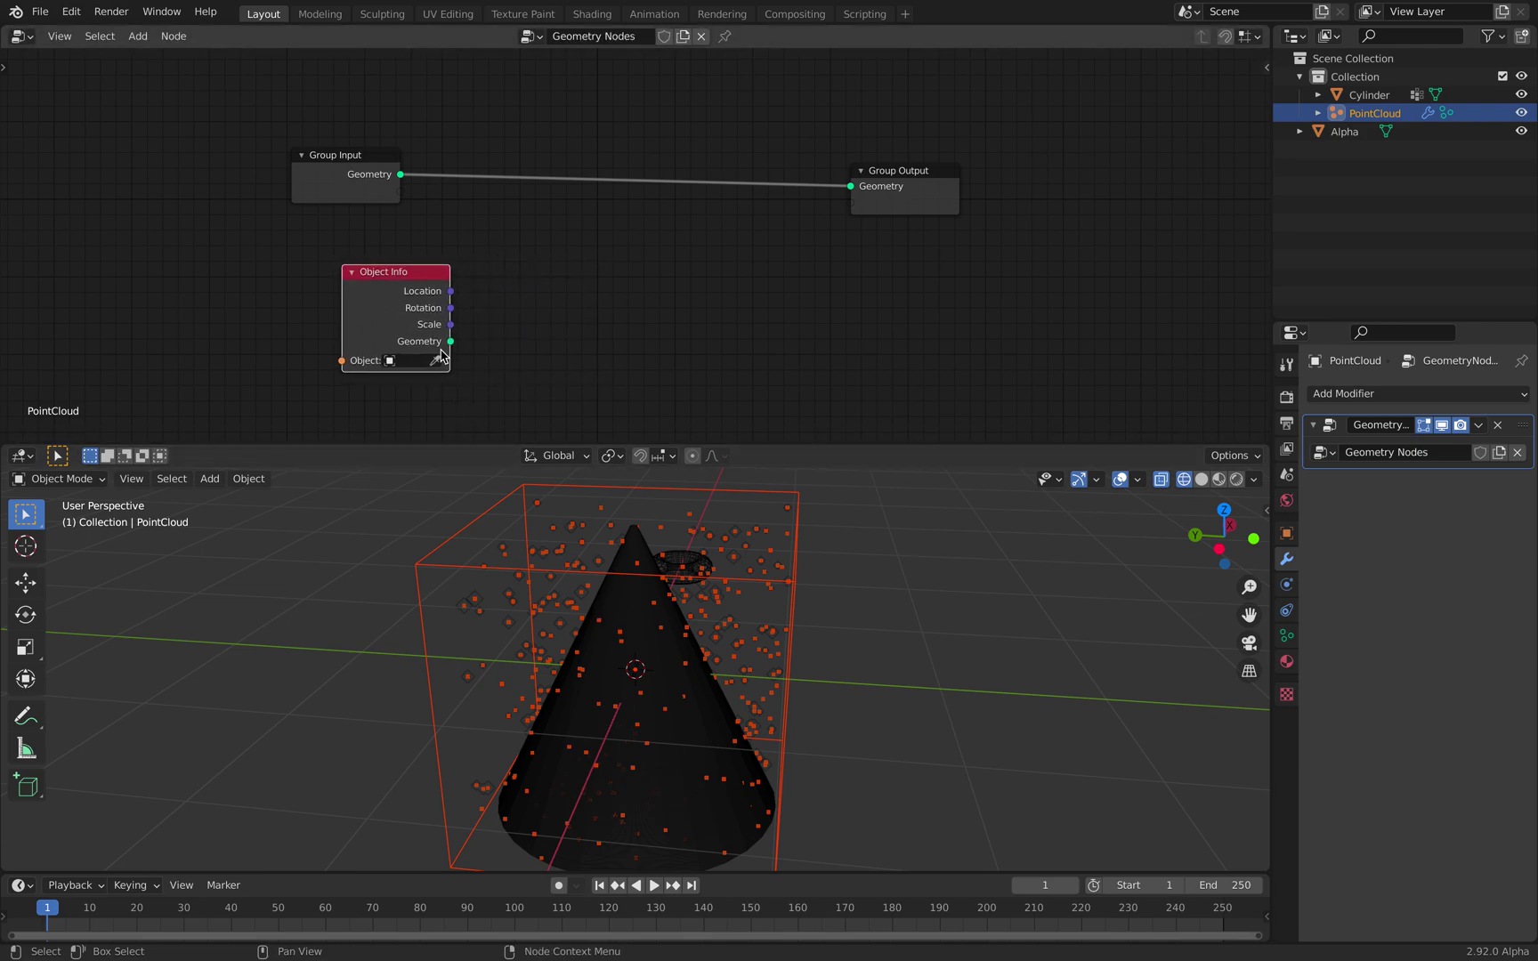
Step: Set the Object Info node's object to Cylinder, keeping PointCloud as the selected object
left_click(416, 361)
left_click(662, 638)
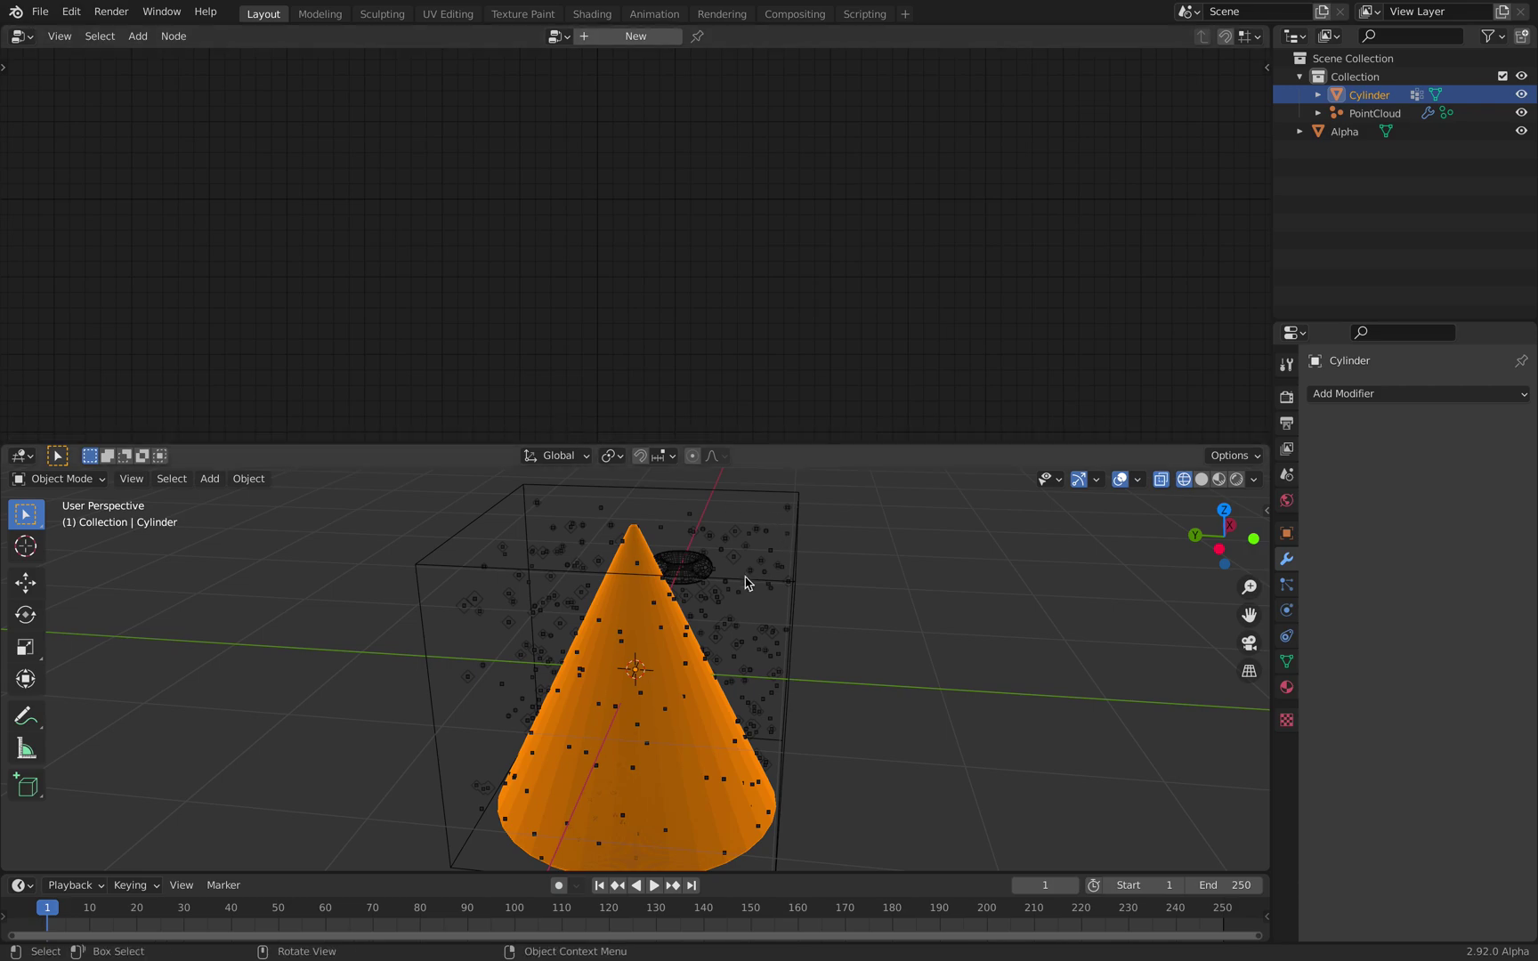
left_click(777, 563)
left_click(776, 558)
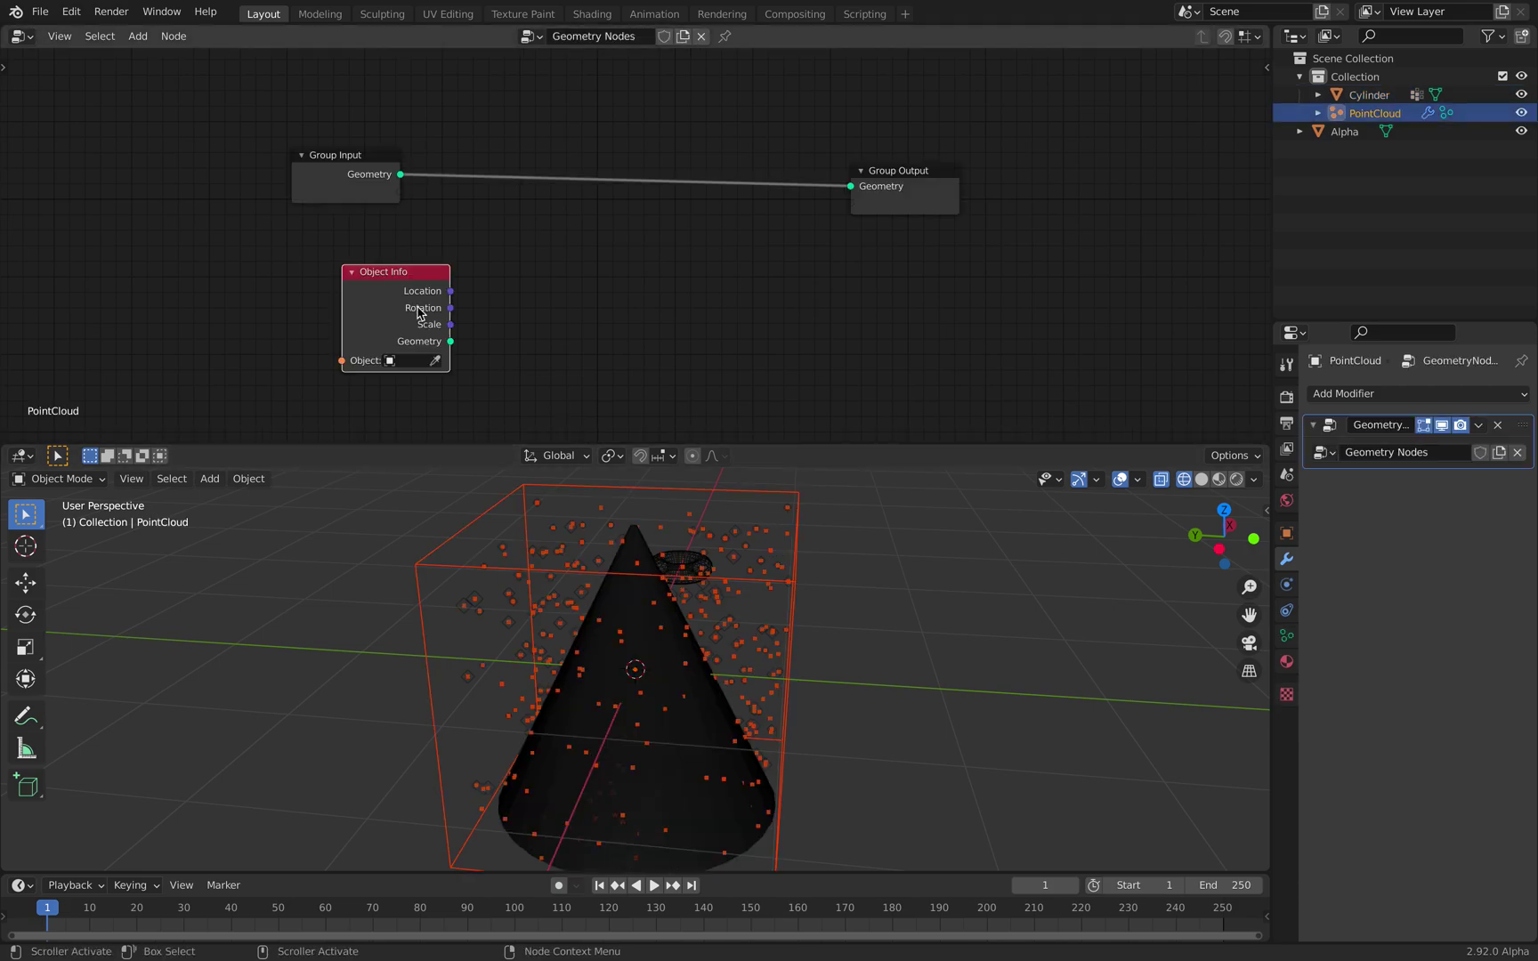
left_click(410, 360)
left_click(407, 400)
Step: Add a Point Distribute node, feed it the Object Info geometry and connect its output to Group Output
scroll(505, 261, "up", 2)
key("shift+a")
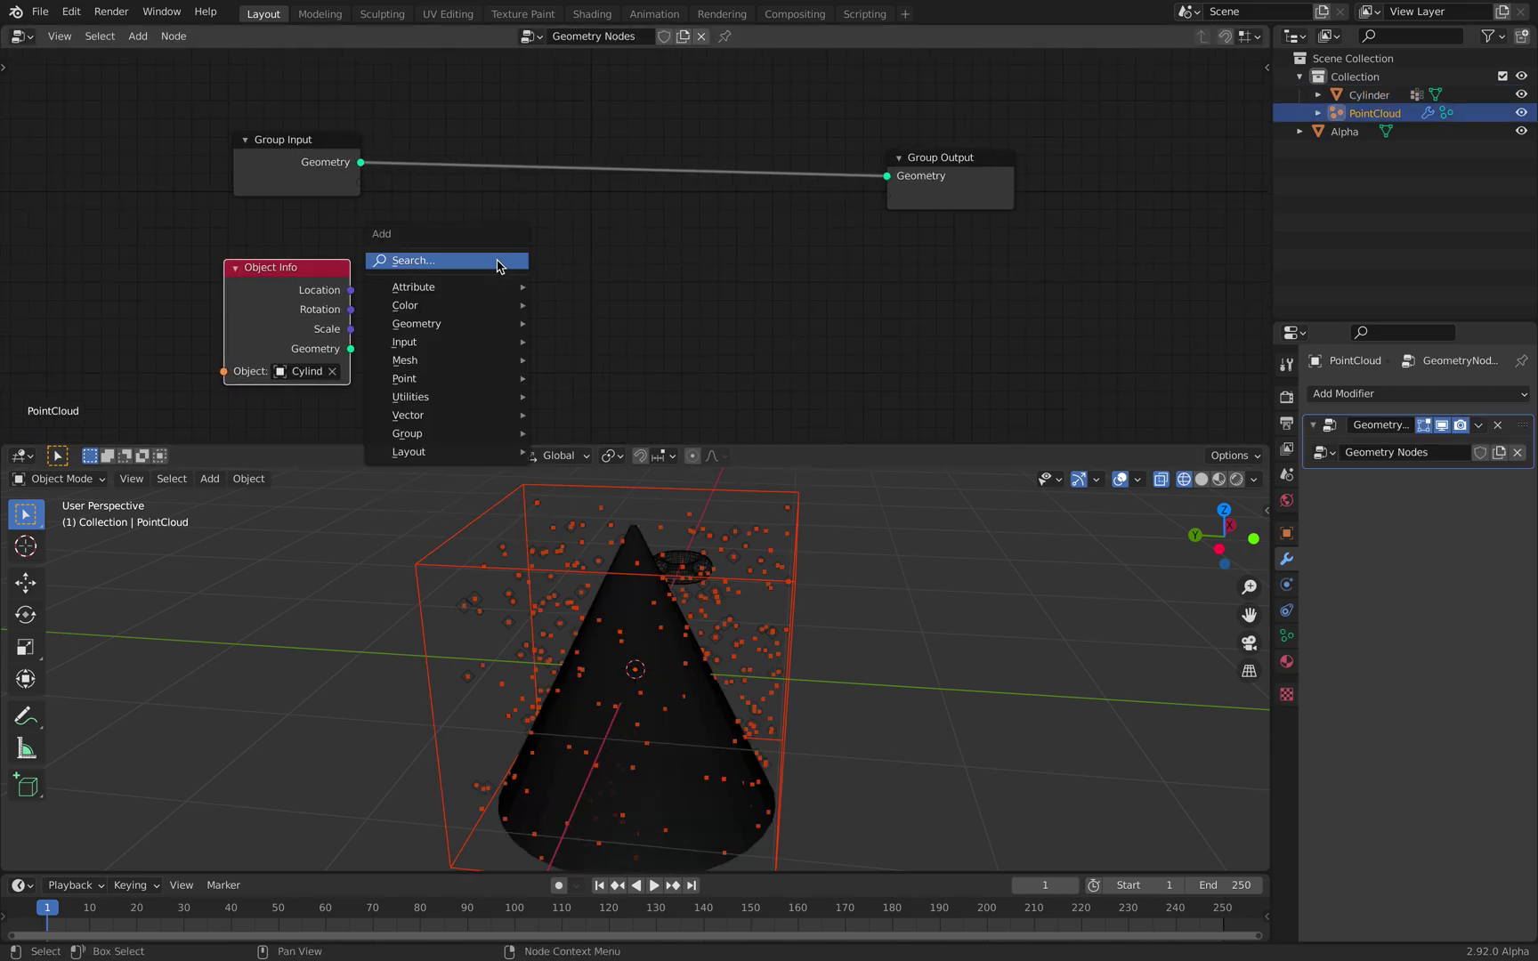
left_click(460, 261)
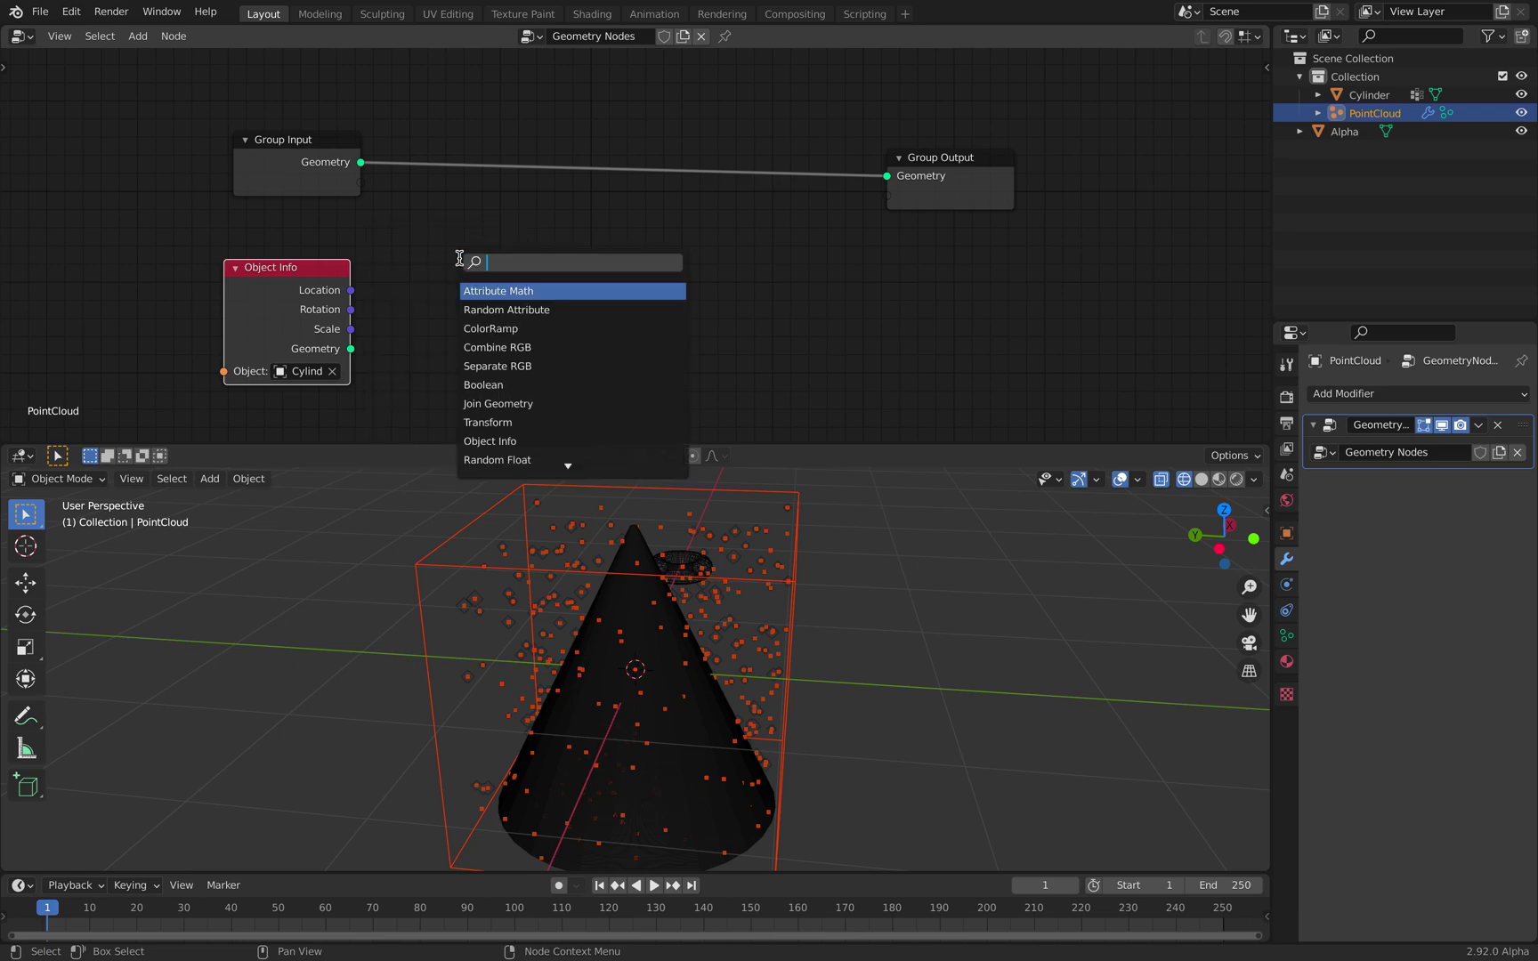
type("distribute")
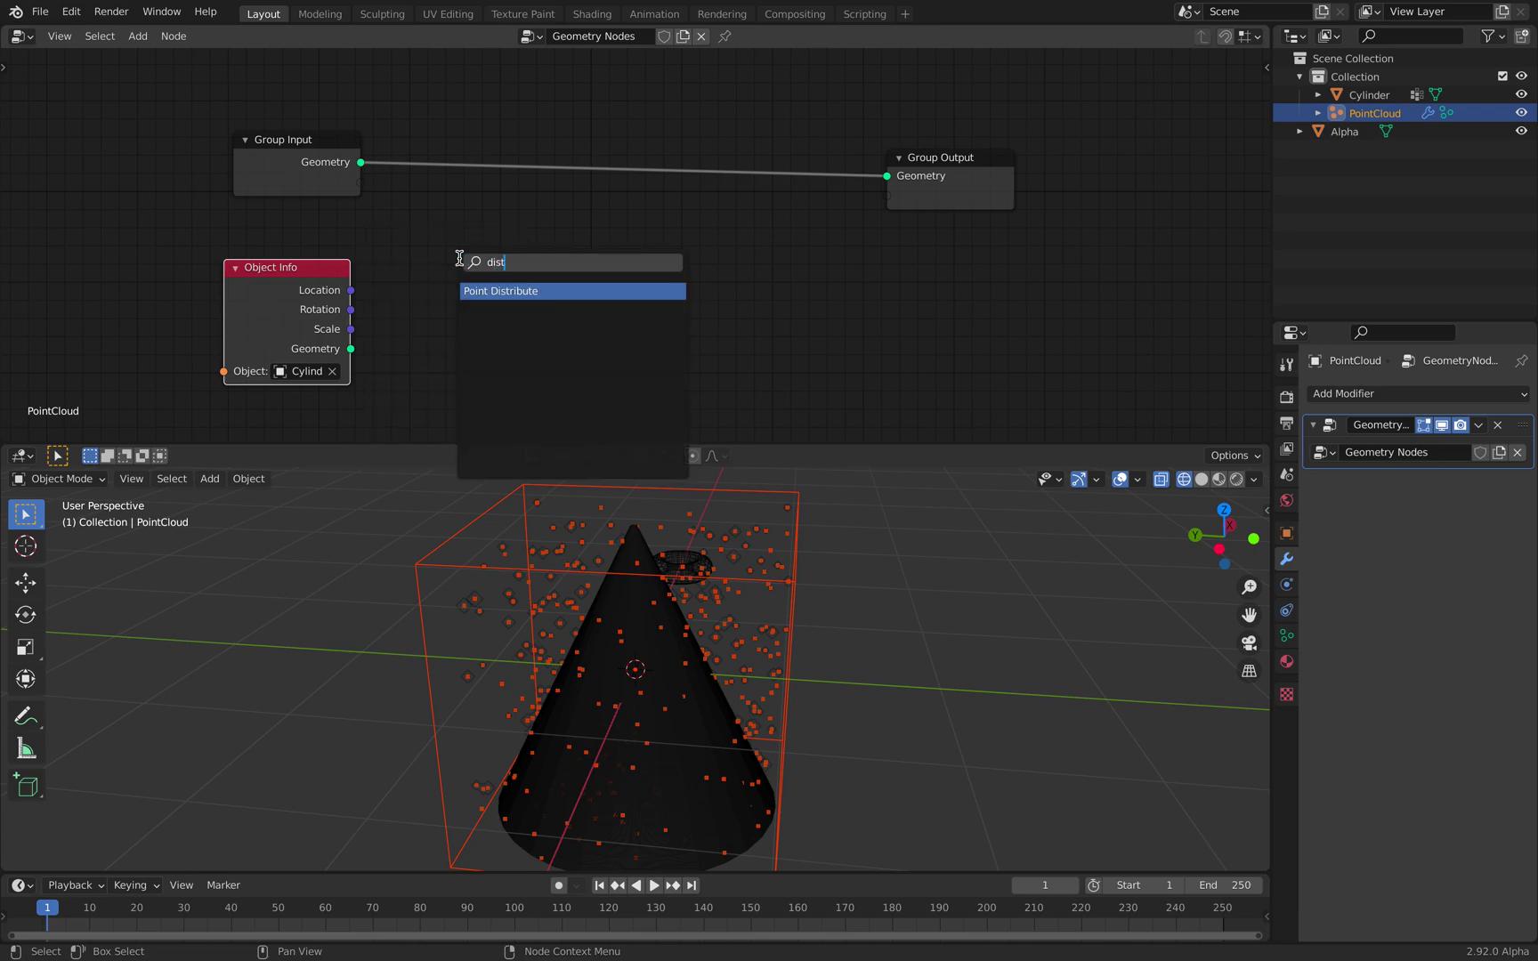
key("Return")
left_click(416, 216)
left_click_drag(351, 348, 423, 283)
left_click_drag(549, 260, 985, 168)
Step: Set the Point Distribute node's density attribute to Donut
middle_click_drag(824, 612, 771, 603)
scroll(739, 614, "up", 3)
key("shift+a")
key("Escape")
left_click(552, 287)
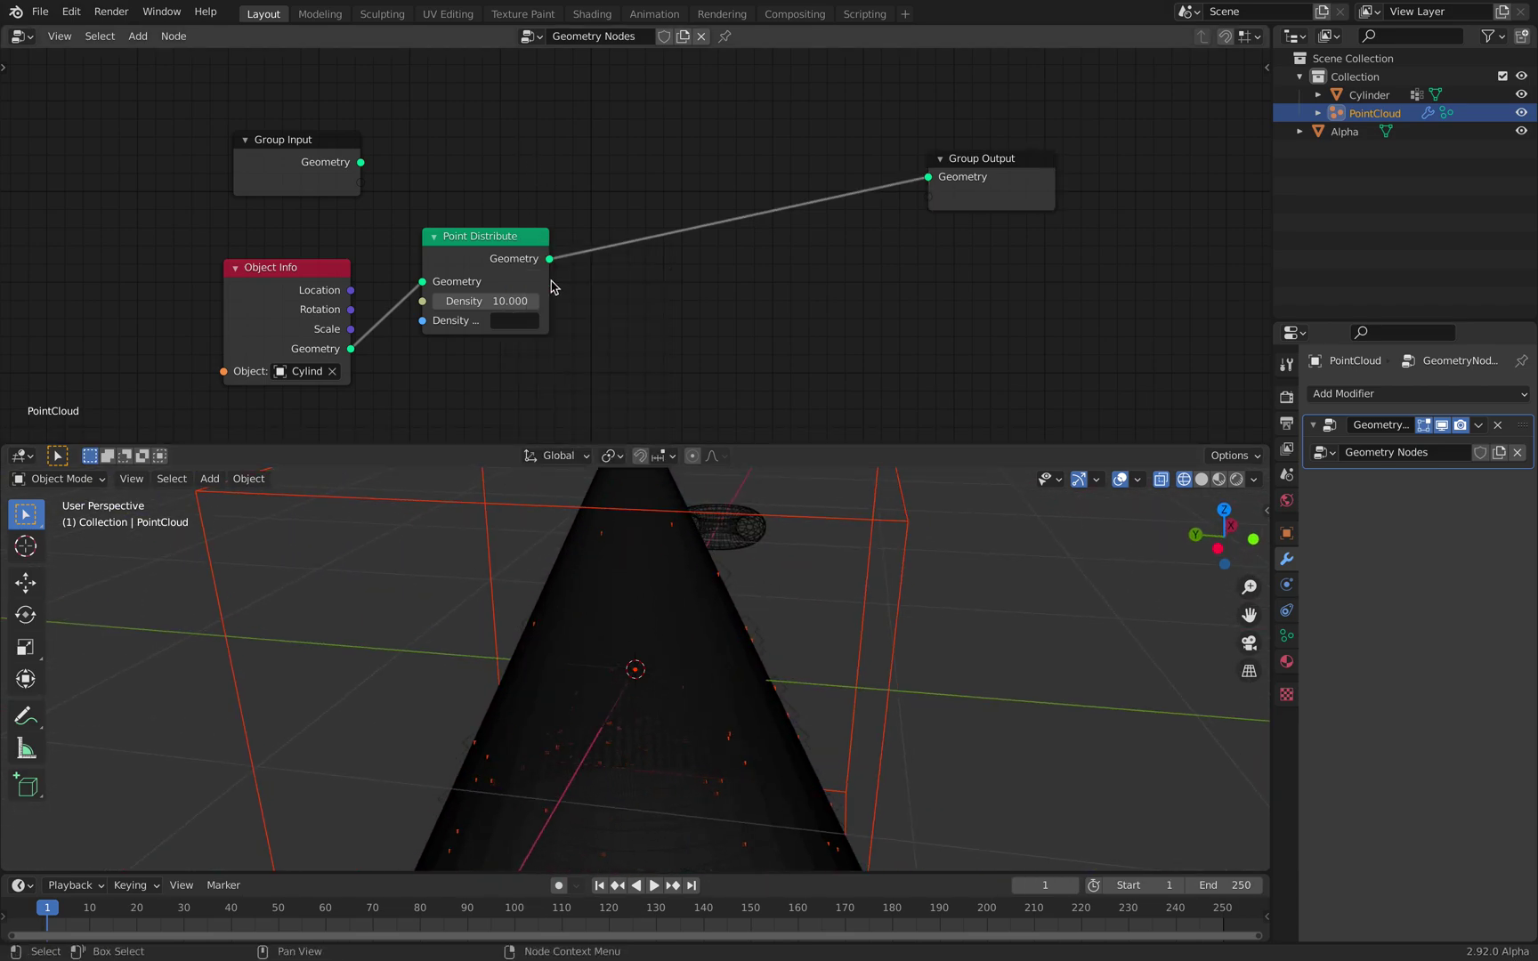
type("Donut")
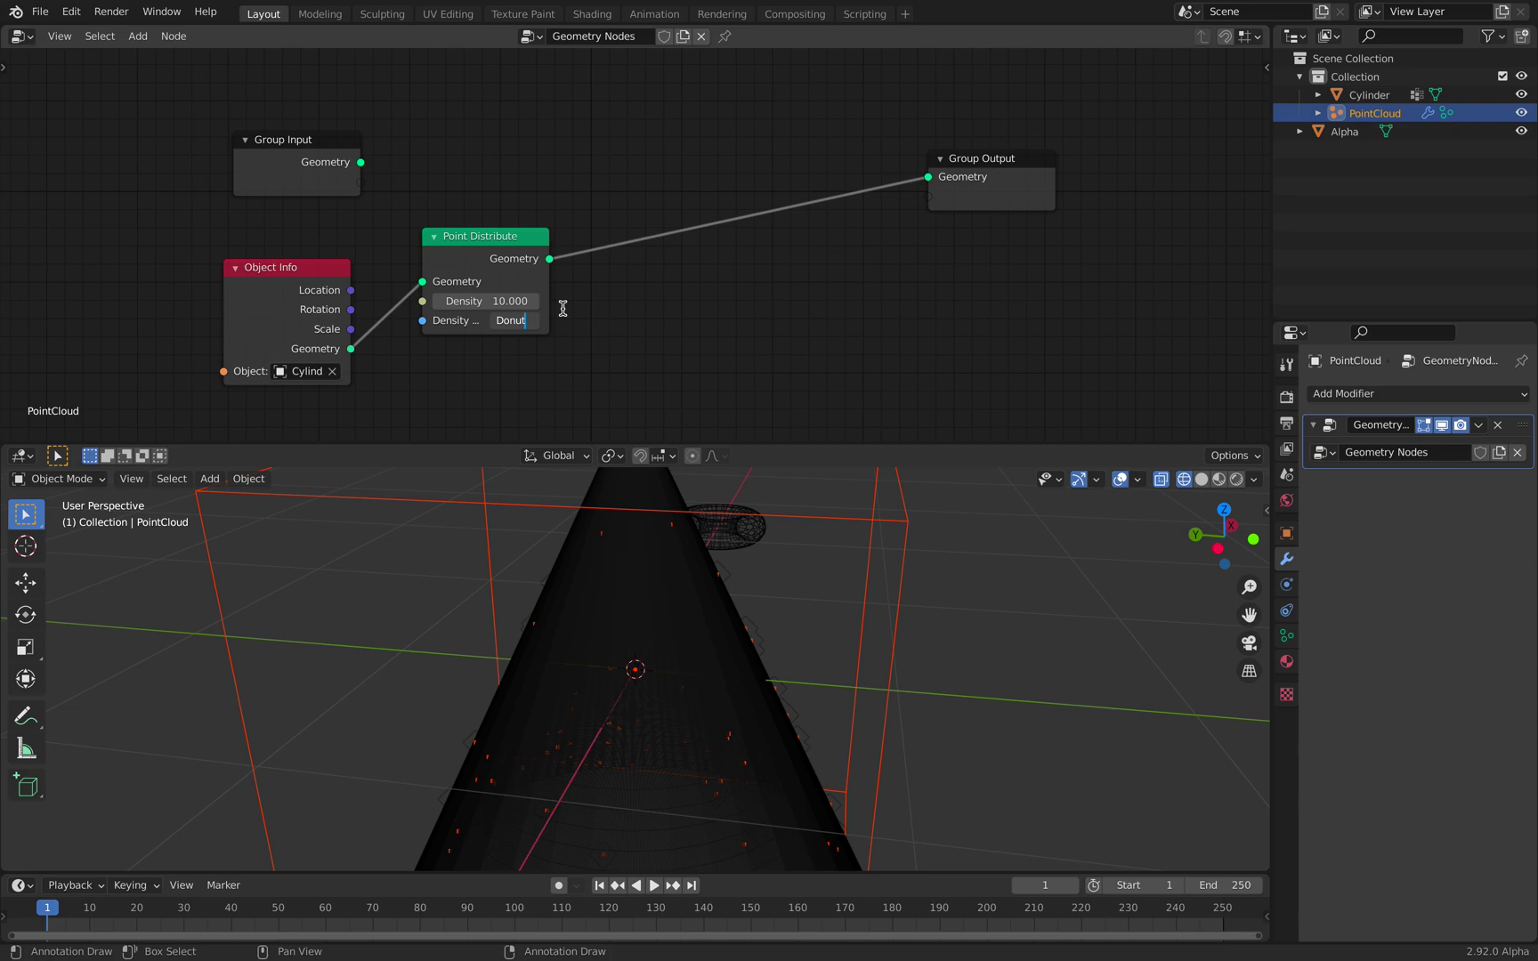
key("Return")
mouse_move(623, 499)
middle_mouse_down()
mouse_move(645, 525)
mouse_move(616, 518)
middle_mouse_up()
middle_click_drag(658, 312, 649, 313)
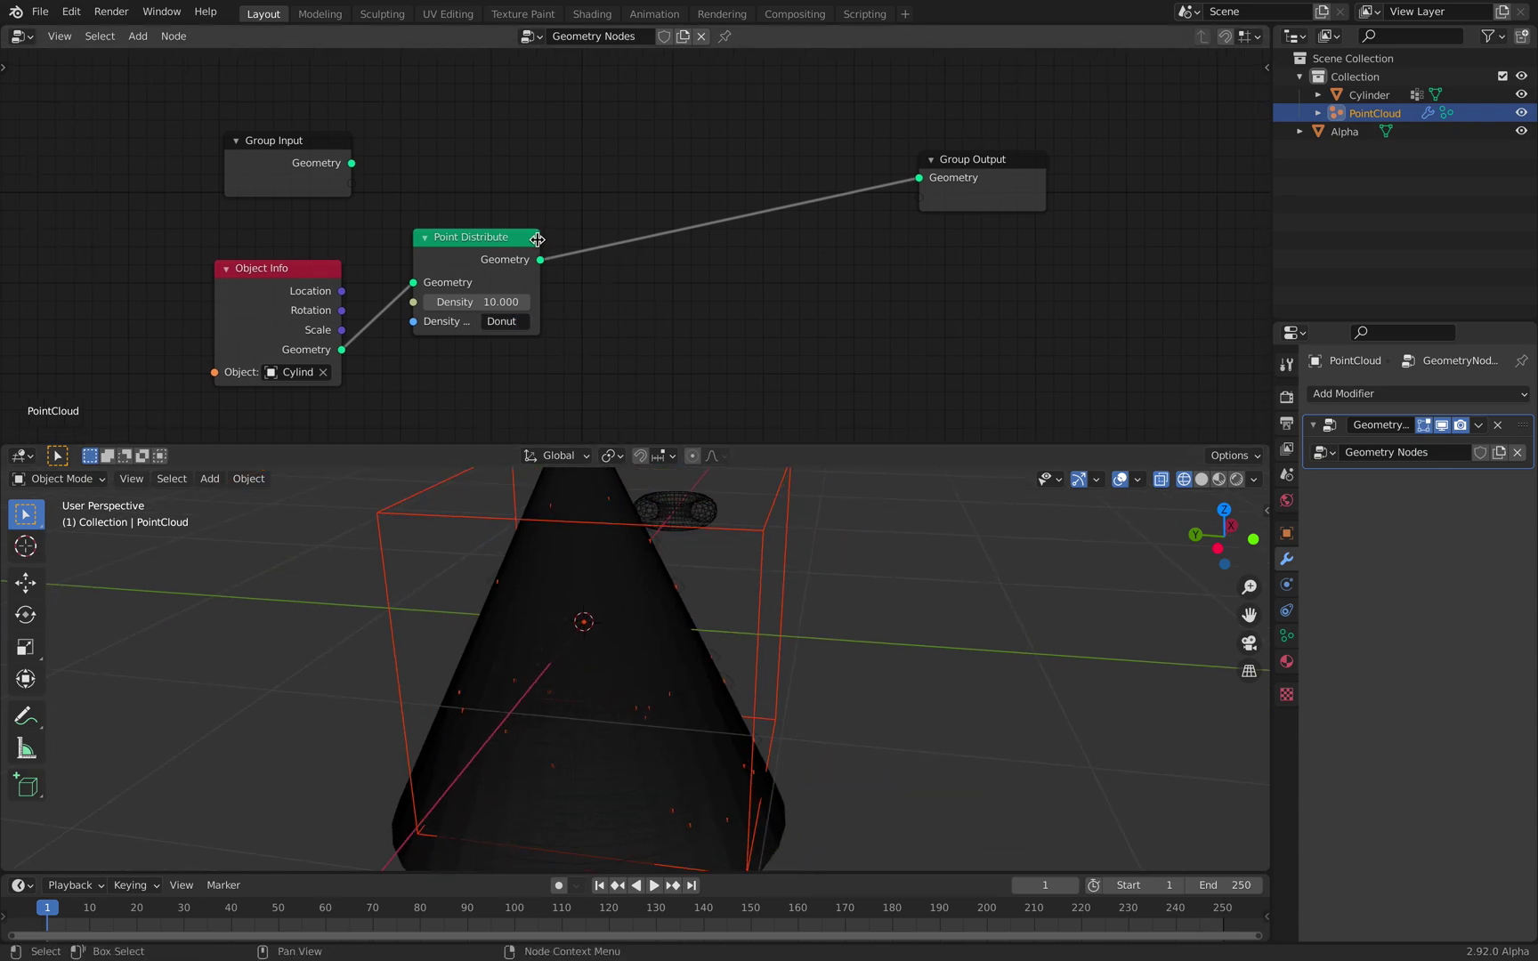
Step: Insert a Point Instance node between Point Distribute and Group Output, with Alpha as its object
middle_click_drag(708, 312, 682, 275)
key("shift+a")
left_click(659, 262)
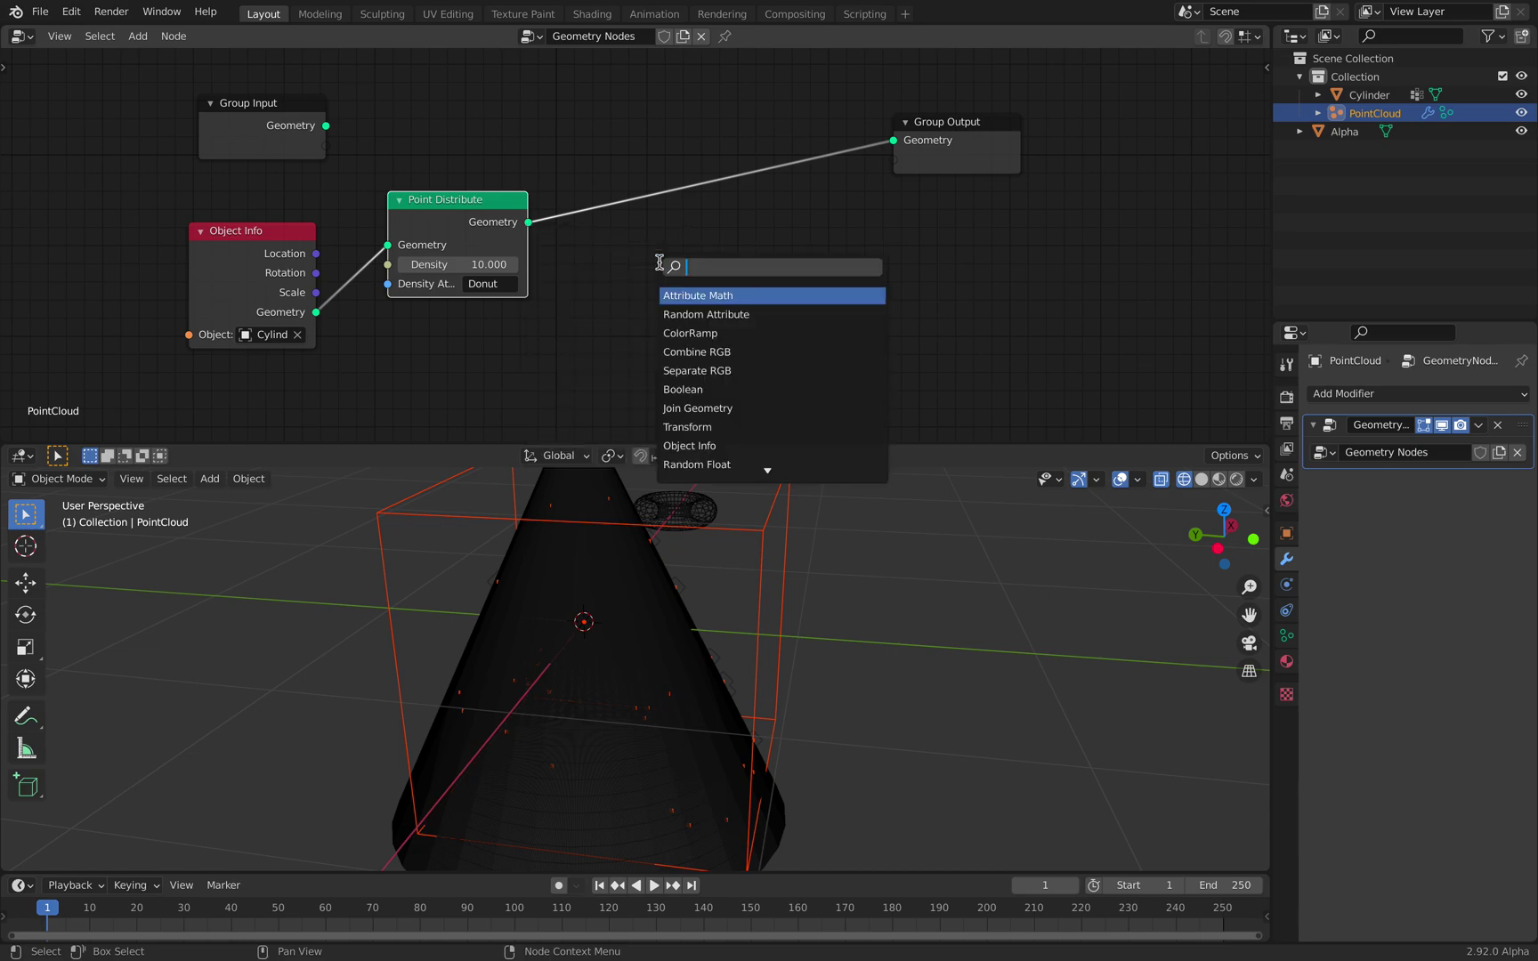
type("poins")
left_click(697, 314)
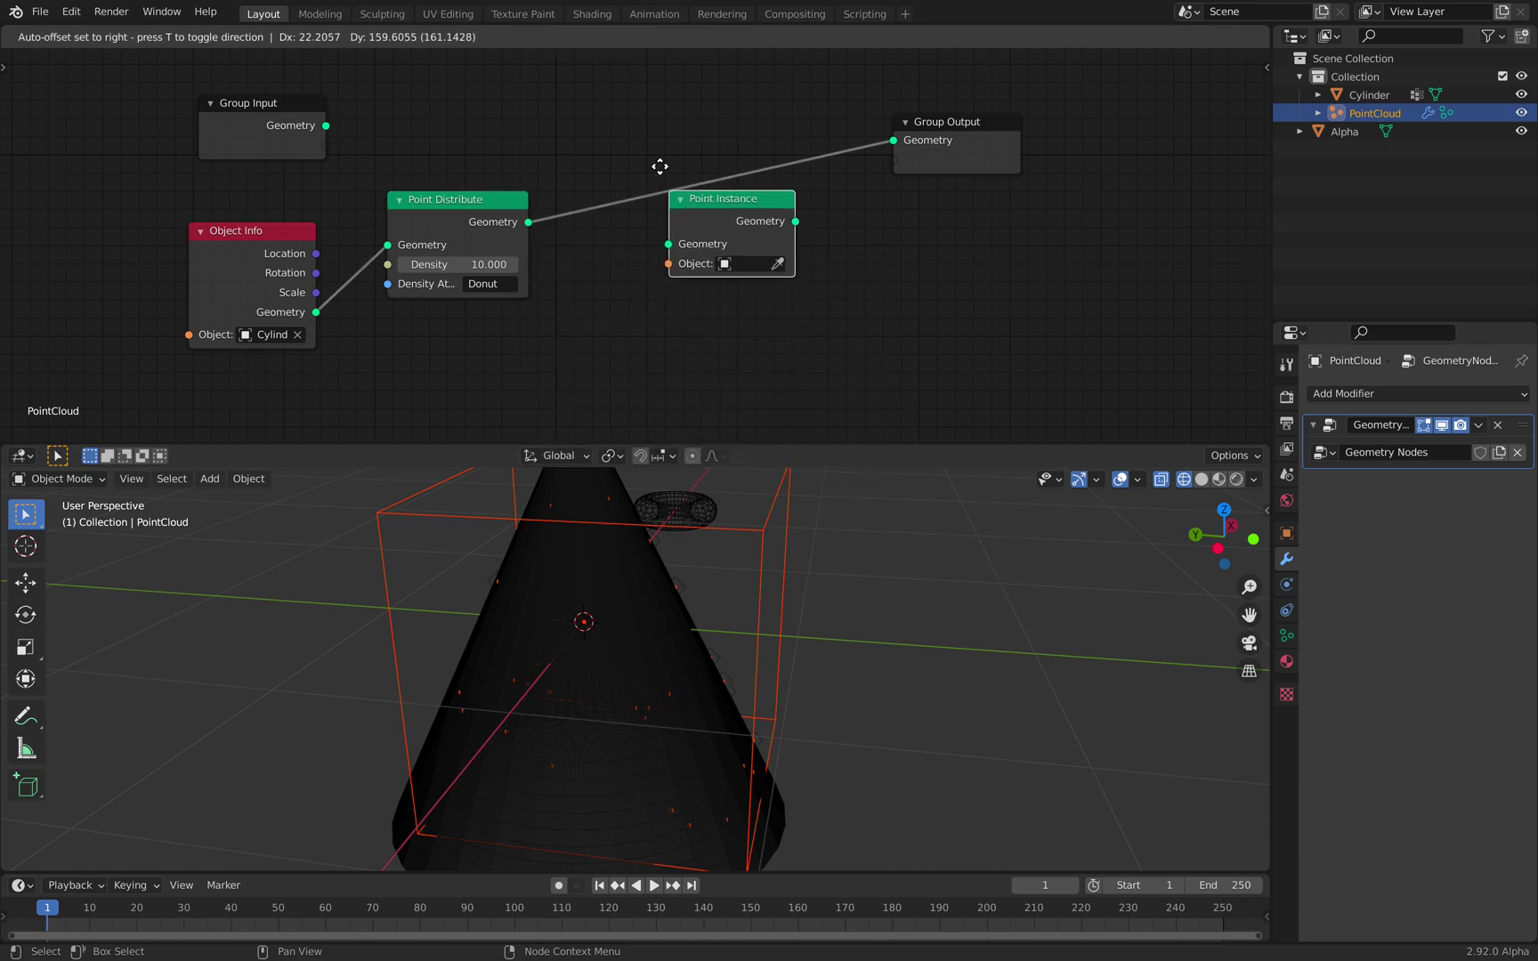
left_click(725, 233)
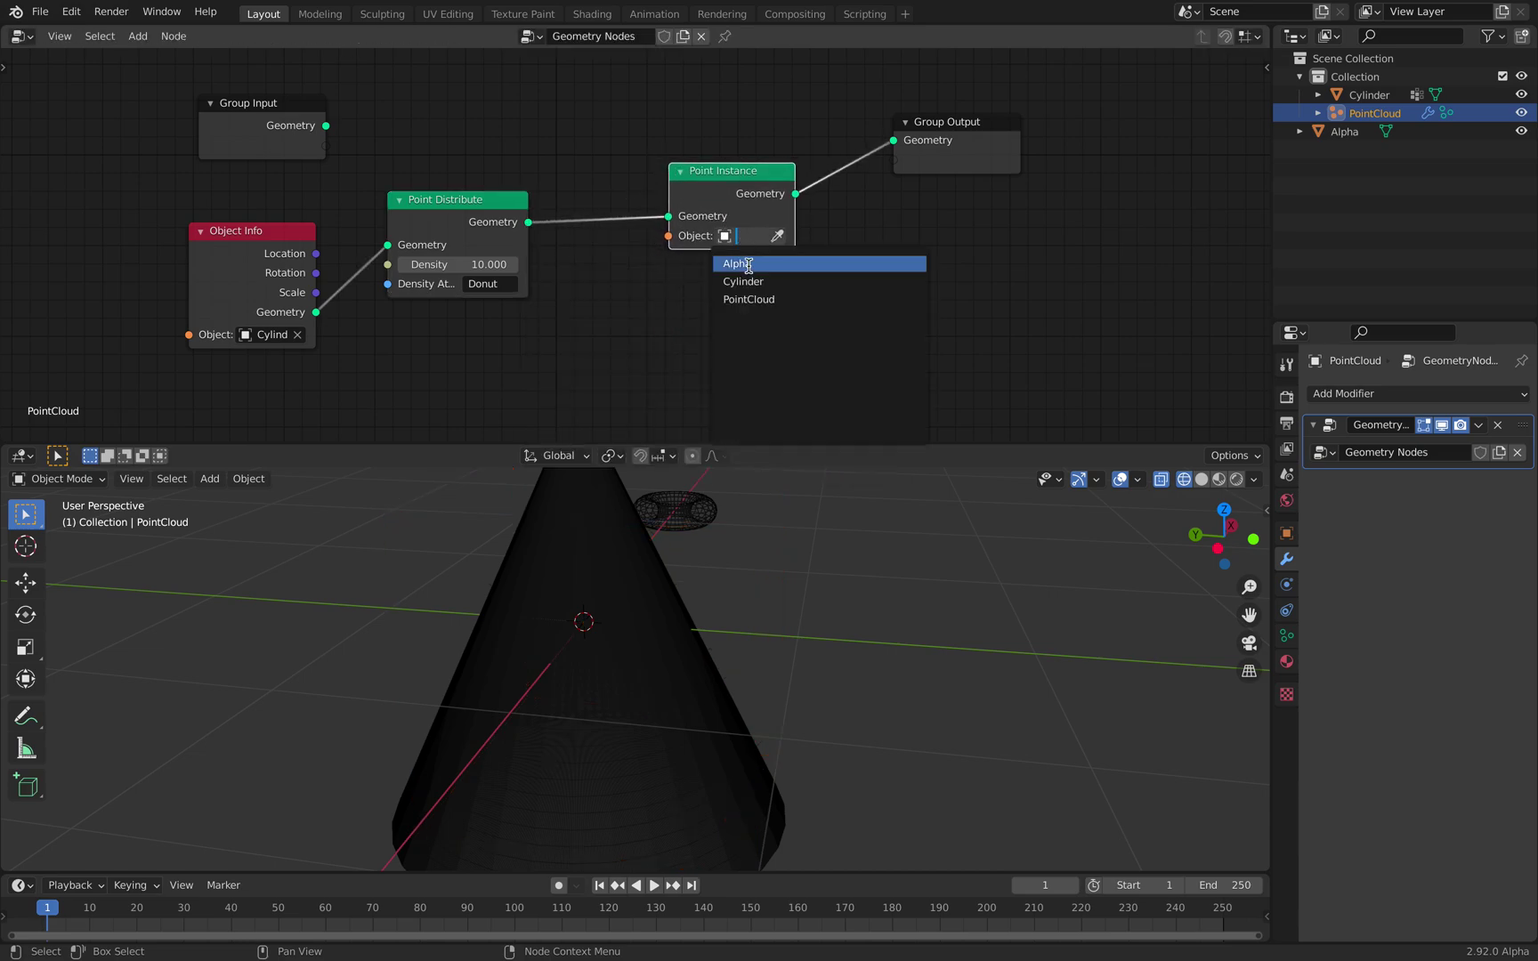
left_click(737, 264)
Step: Deselect the point cloud, save the file and switch the viewport to solid shading
middle_click_drag(756, 507, 876, 583)
left_click(835, 588)
key("ctrl+s")
left_click(1200, 479)
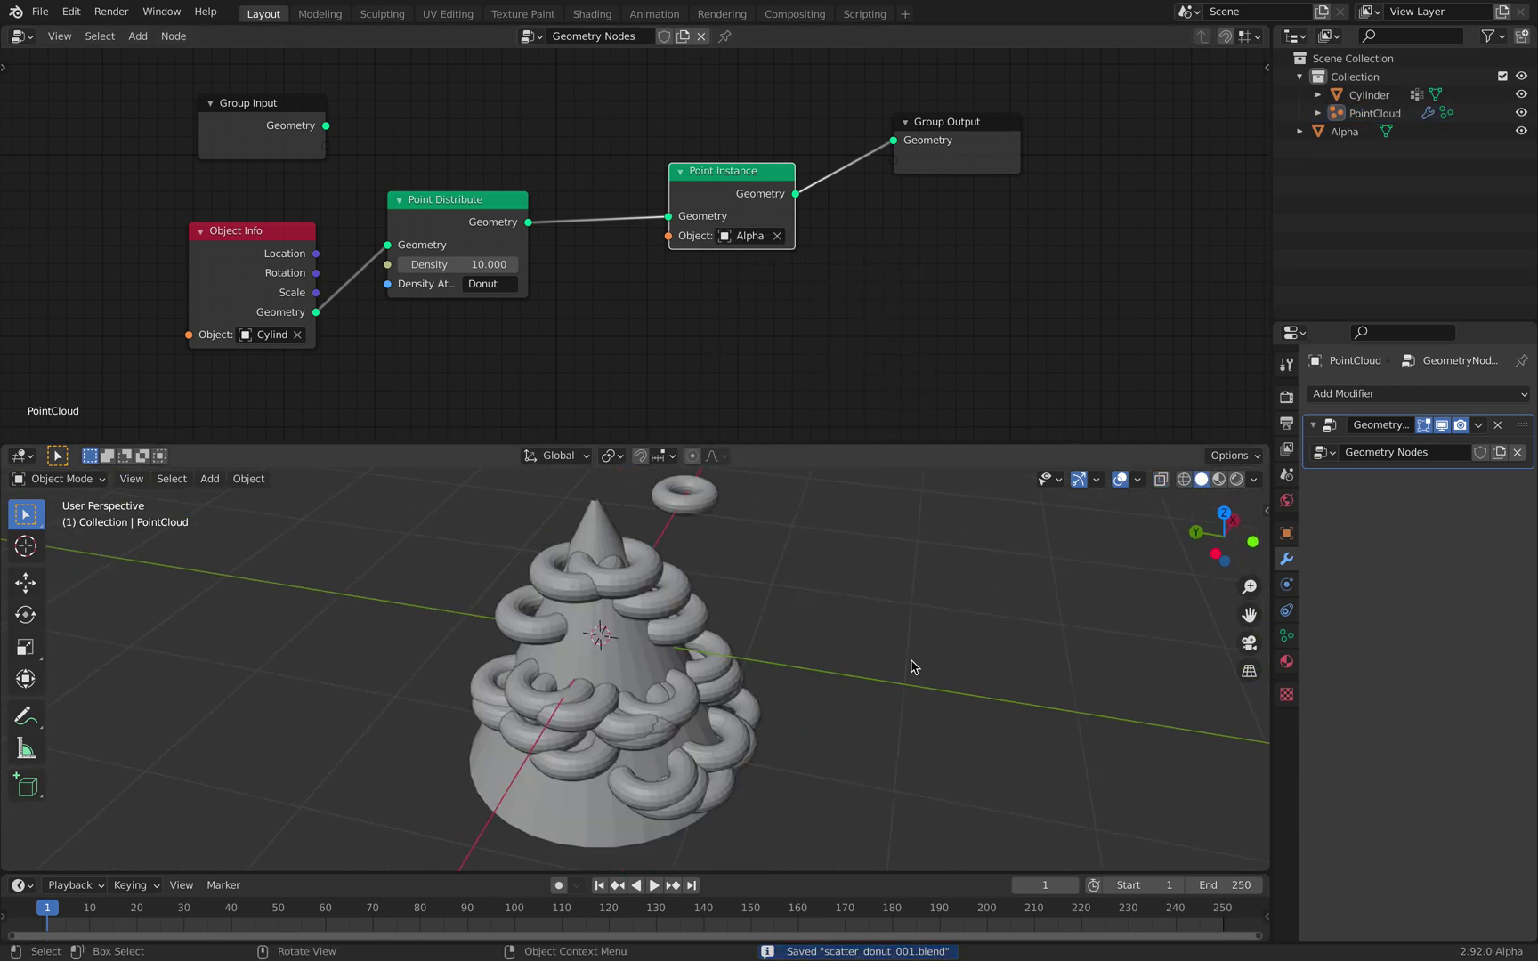
Step: Reselect the point cloud and spread its nodes apart, leaving a wide gap between Point Distribute and Point Instance
mouse_move(910, 670)
middle_mouse_down()
mouse_move(827, 625)
mouse_move(756, 638)
mouse_move(714, 570)
middle_mouse_up()
left_click(723, 560)
left_click(699, 580)
left_click(691, 584)
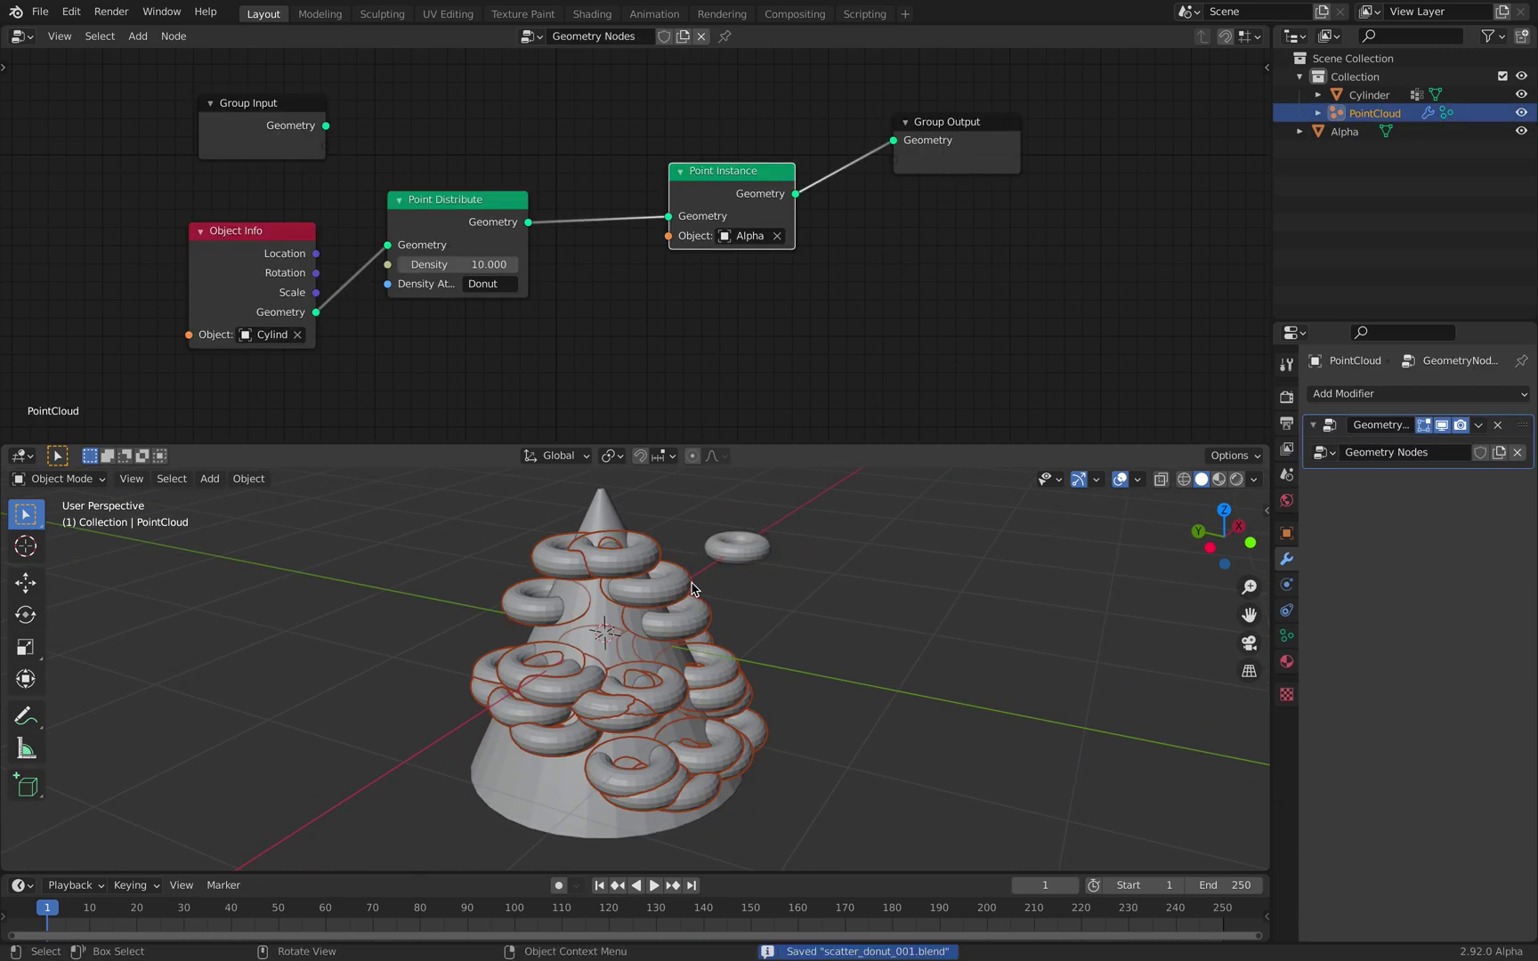
left_click_drag(939, 135, 1101, 202)
left_click_drag(723, 171, 892, 200)
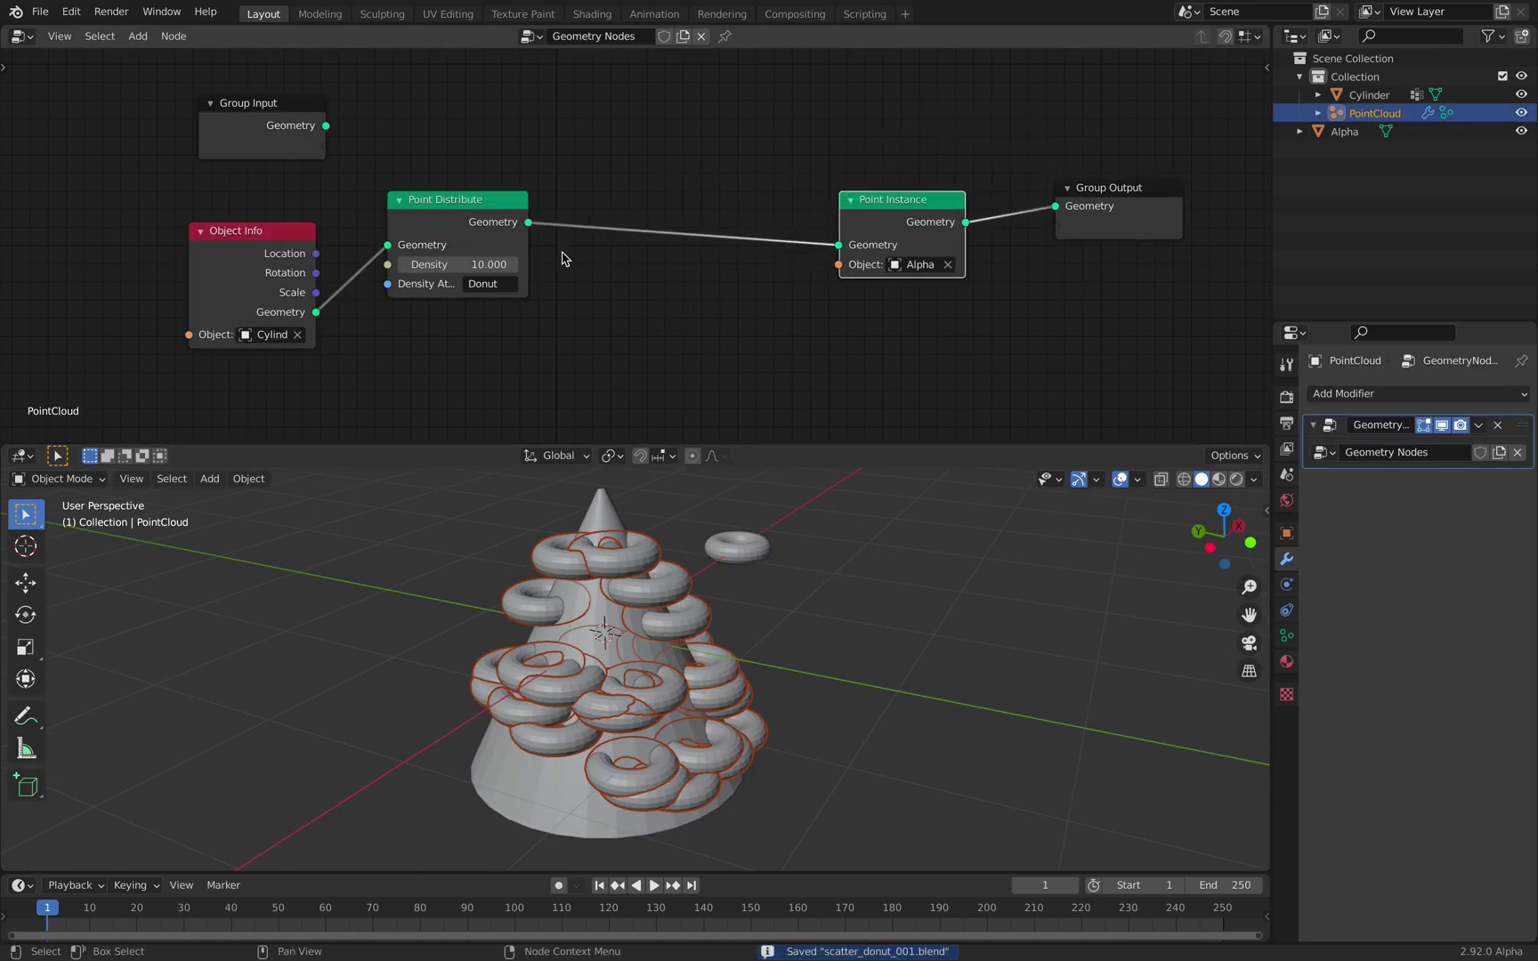
left_click_drag(236, 231, 139, 227)
left_click_drag(409, 217, 284, 235)
Step: Insert a Random Attribute node between Point Distribute and Point Instance
key("shift+a")
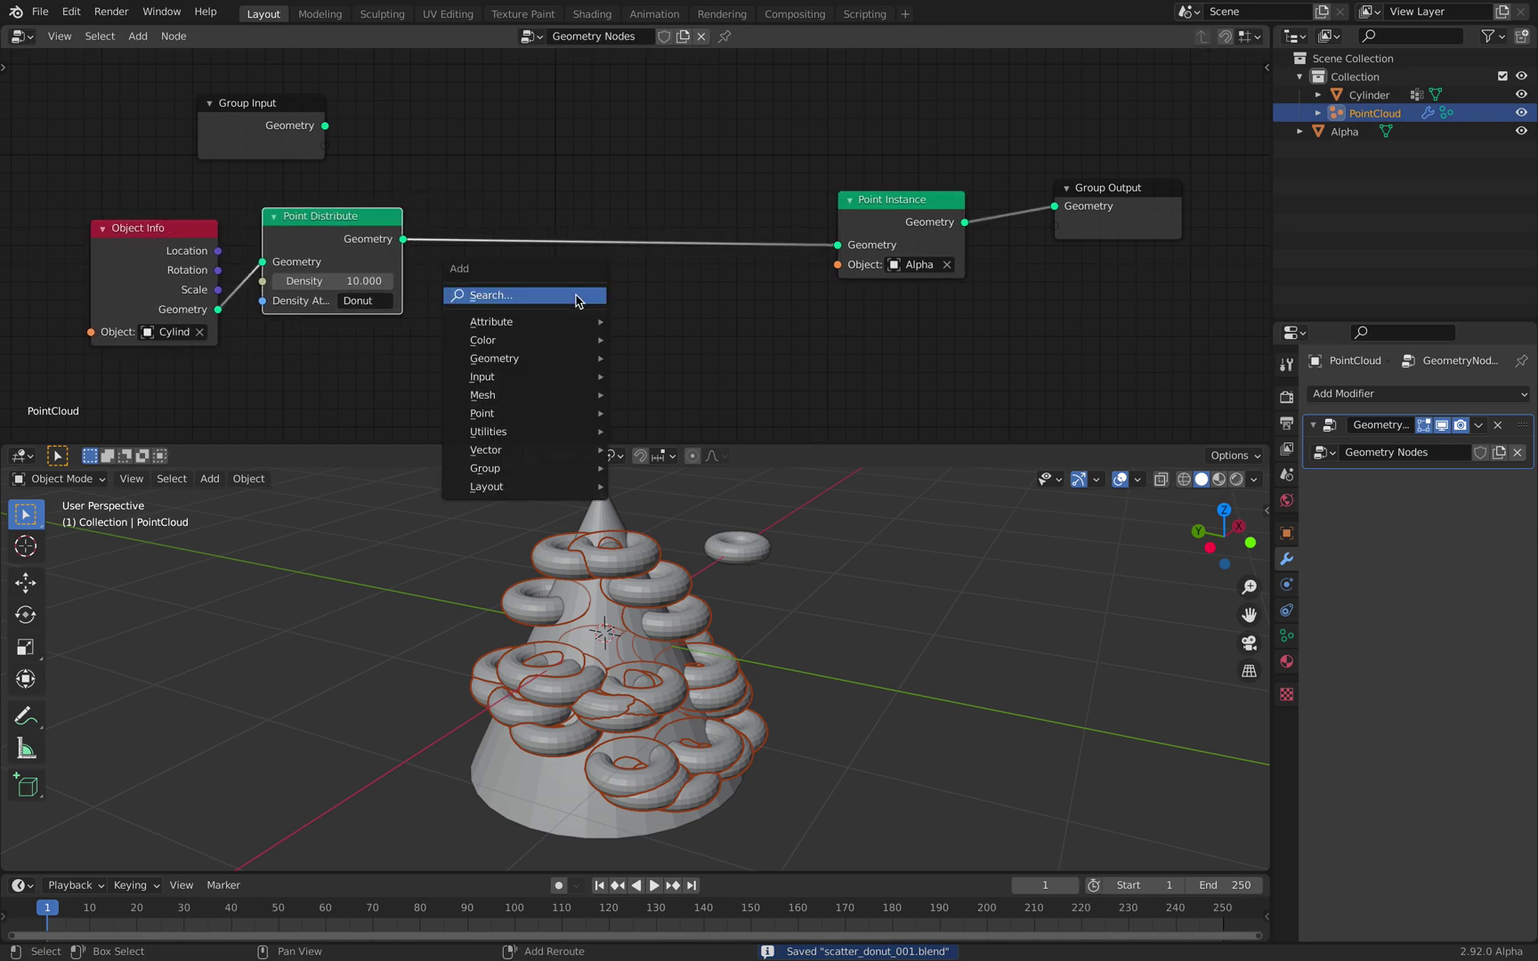
left_click(576, 297)
type("random")
key("Return")
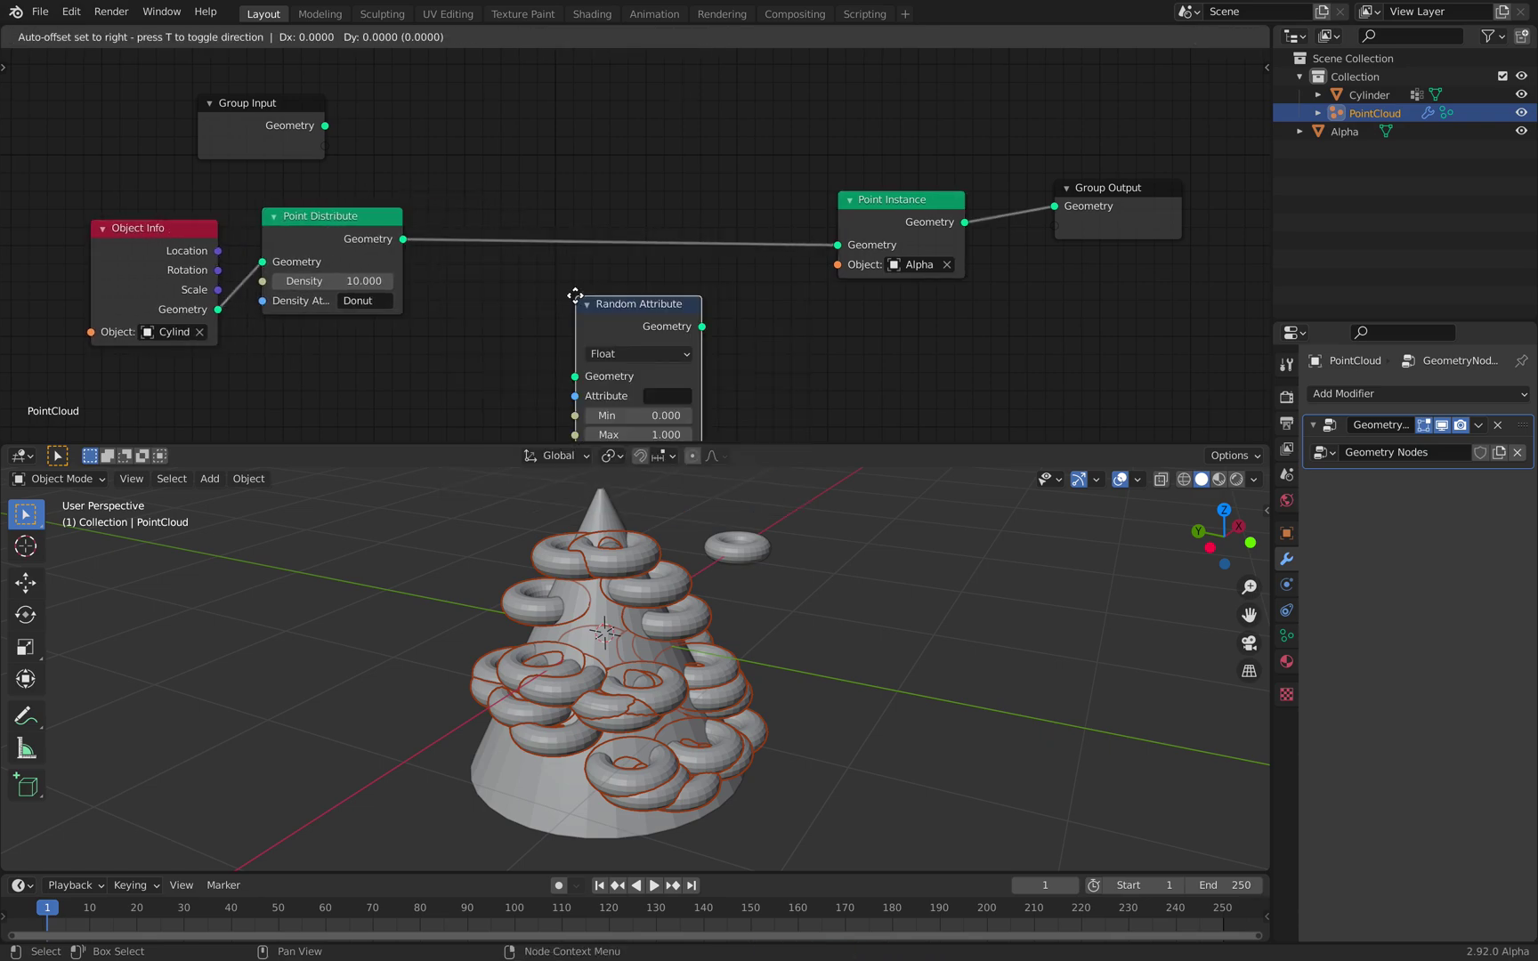
left_click(478, 208)
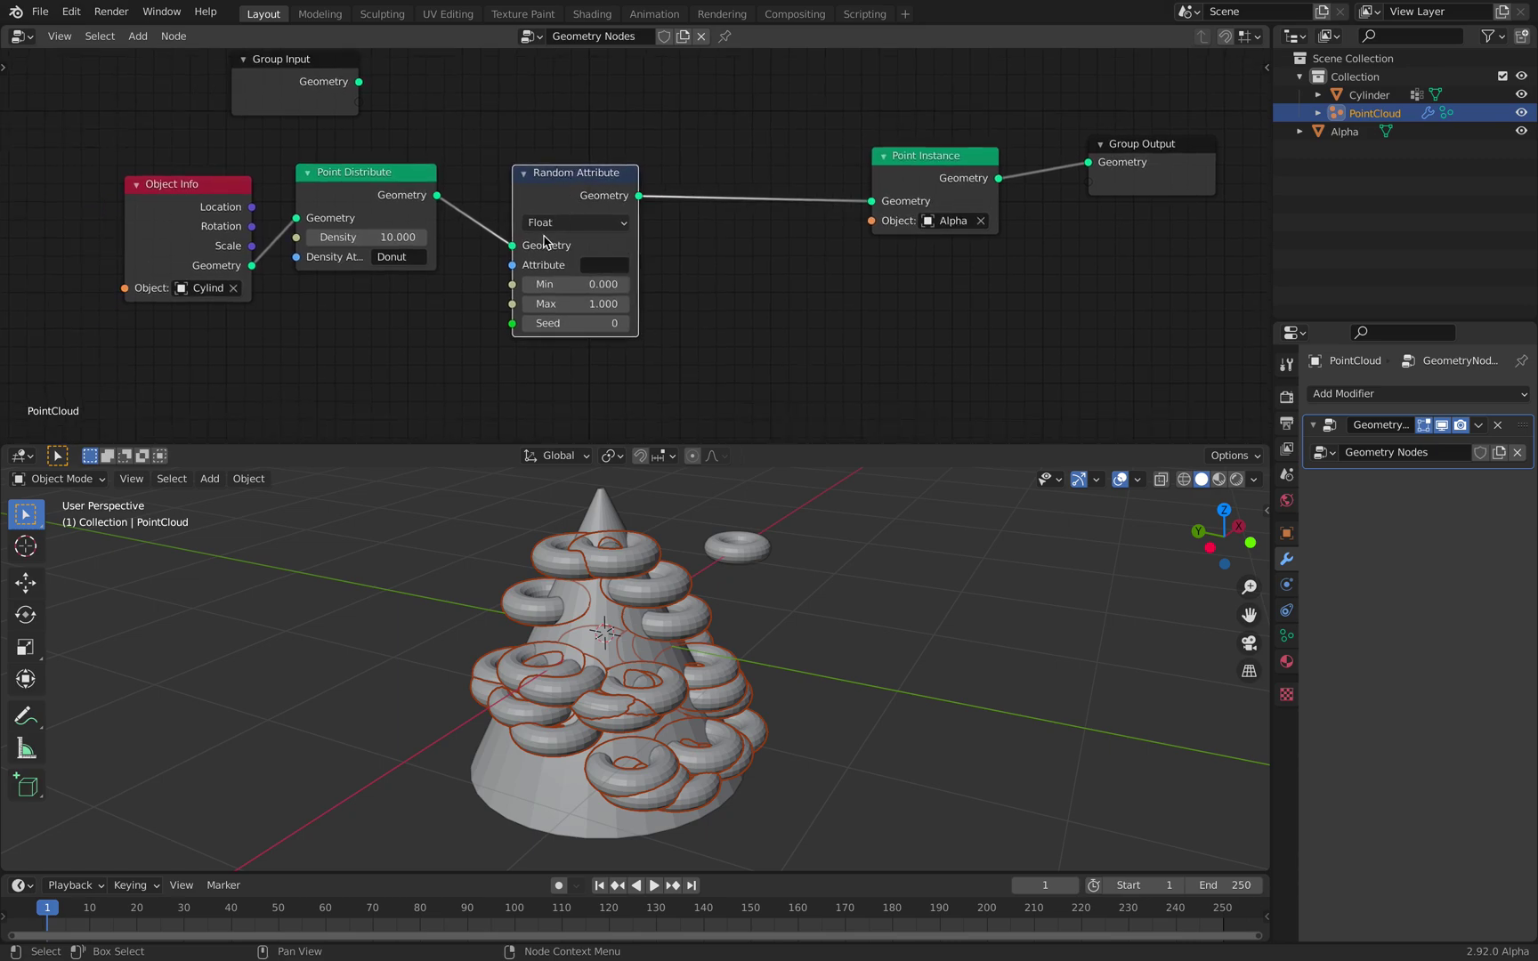
Step: Set the Random Attribute node to affect scale, with Min 0.140, Max 0.280 and Seed 82, and save the file
type("e")
key("Return")
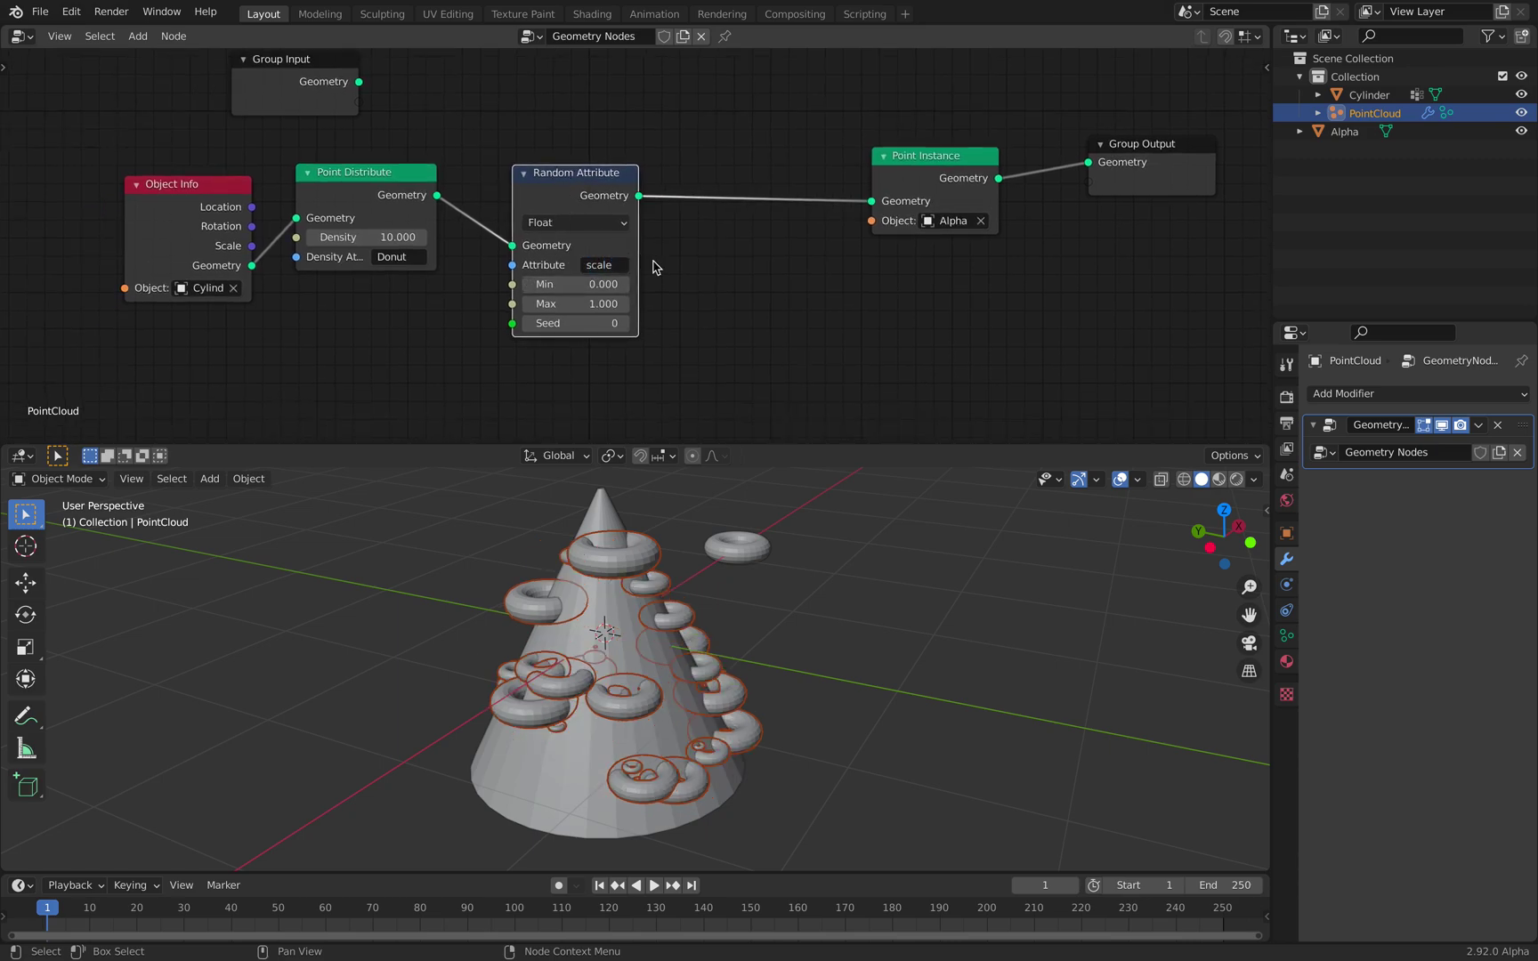
left_click_drag(579, 283, 681, 306)
key("ctrl+s")
Step: Reposition Point Instance and Group Output, and place a duplicate of the scale Random Attribute node just before Point Instance
scroll(725, 292, "up", 1)
left_click_drag(942, 185, 965, 217)
left_click_drag(1157, 137, 1168, 164)
left_click(556, 182)
key("shift+d")
left_click(773, 155)
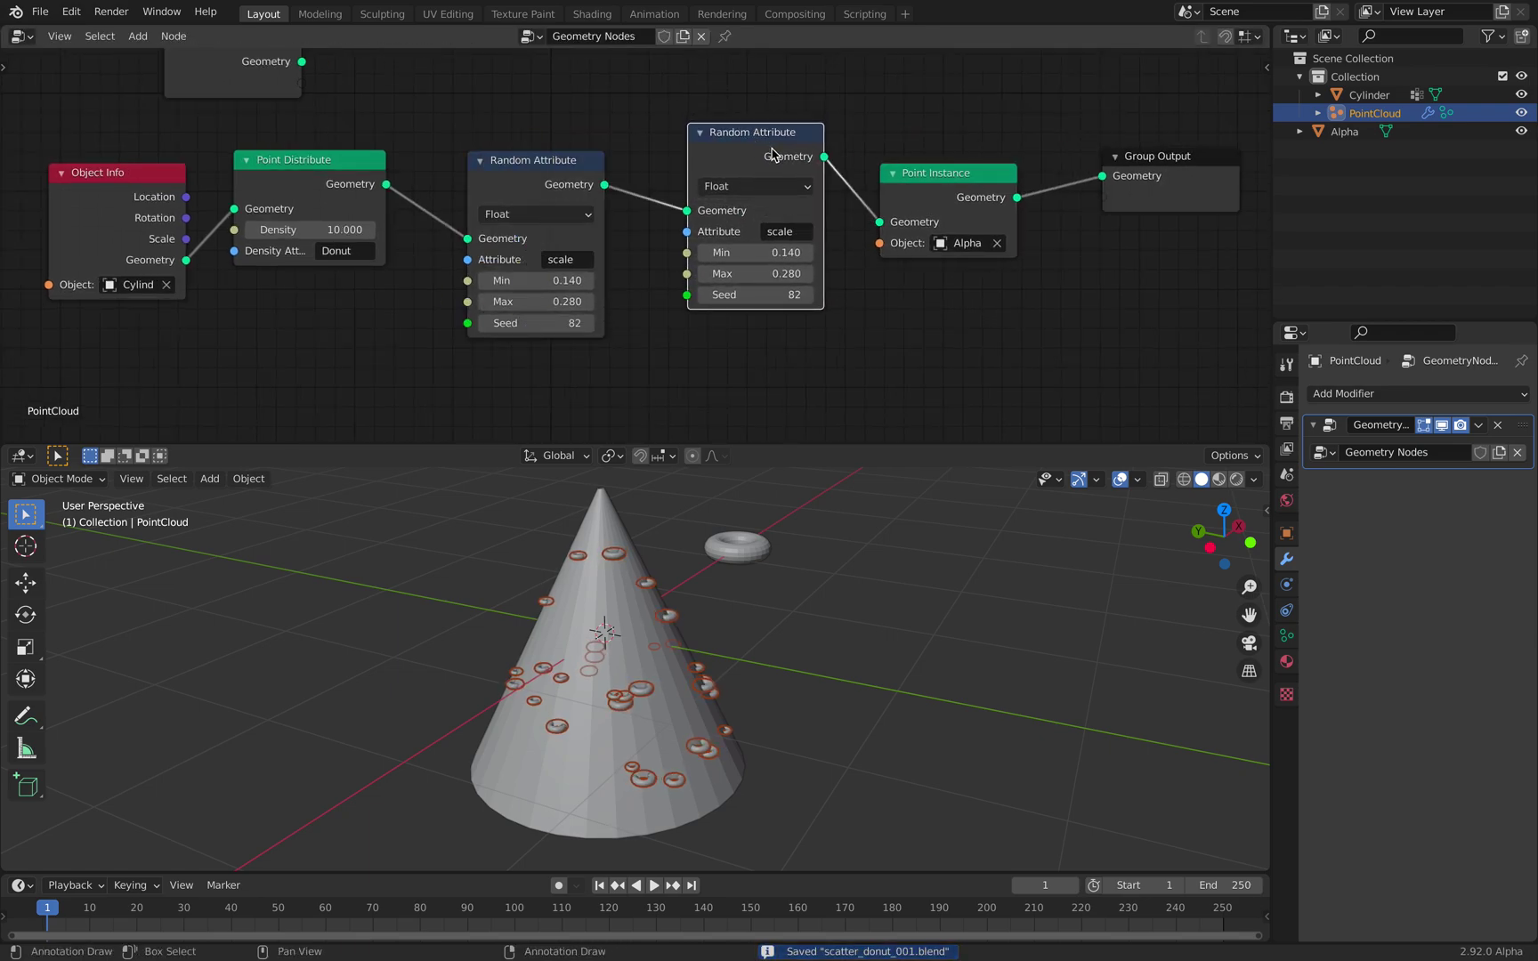
Step: Set the duplicated Random Attribute node to rotation, with Min -3.060, Max 3.880 and Seed 116, and save the file
type("rota")
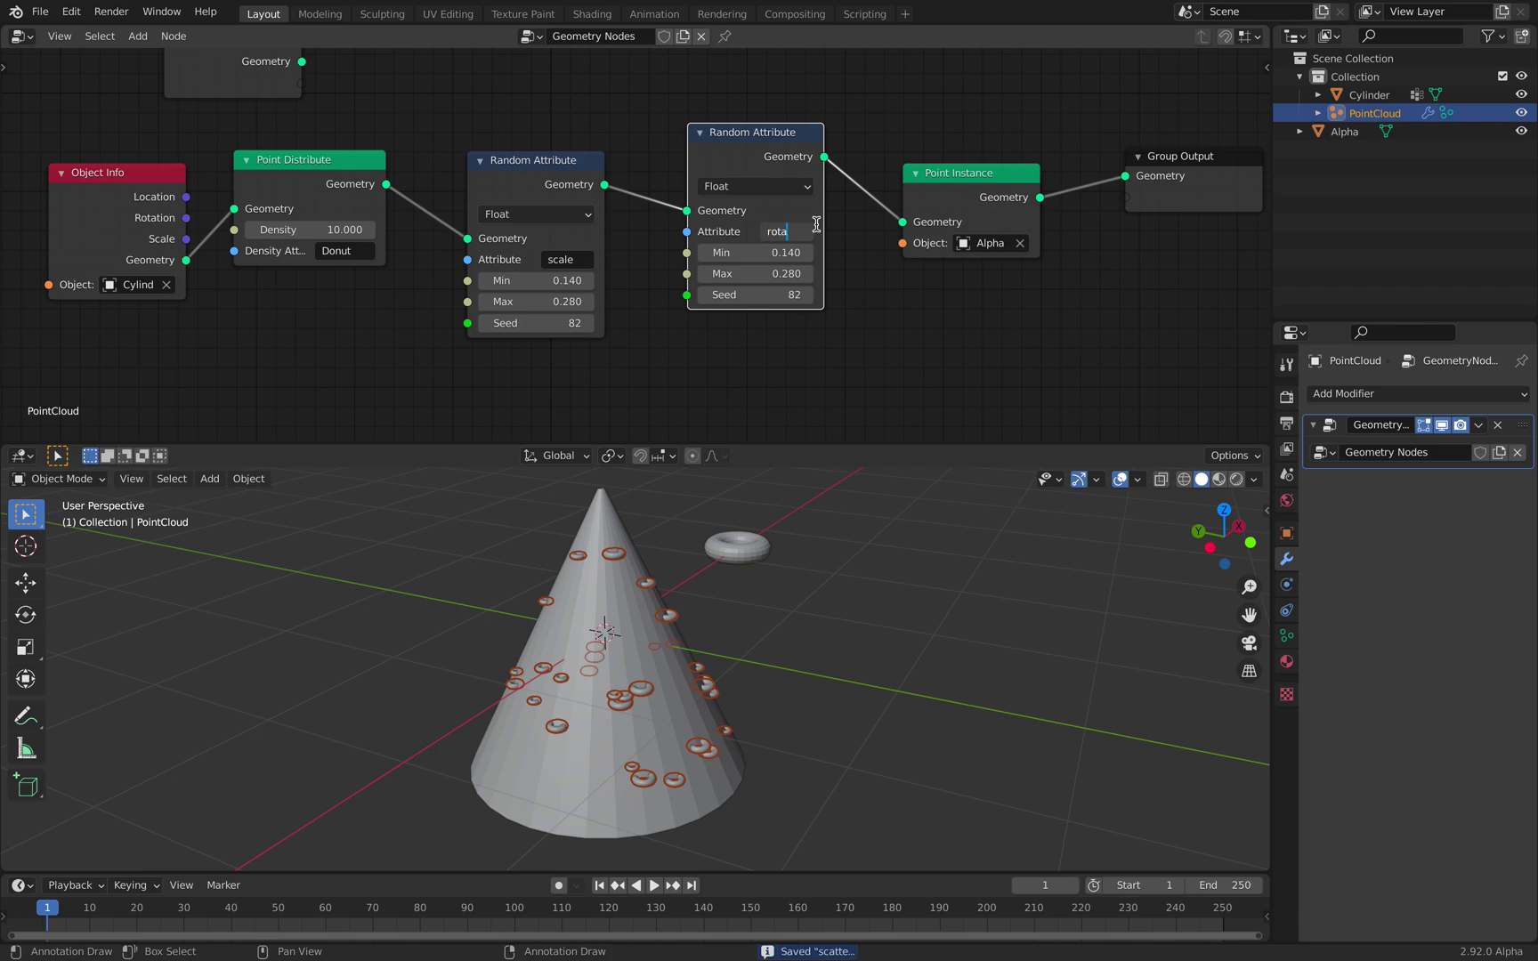
type("tion")
key("Return")
left_click_drag(771, 252, 1196, 273)
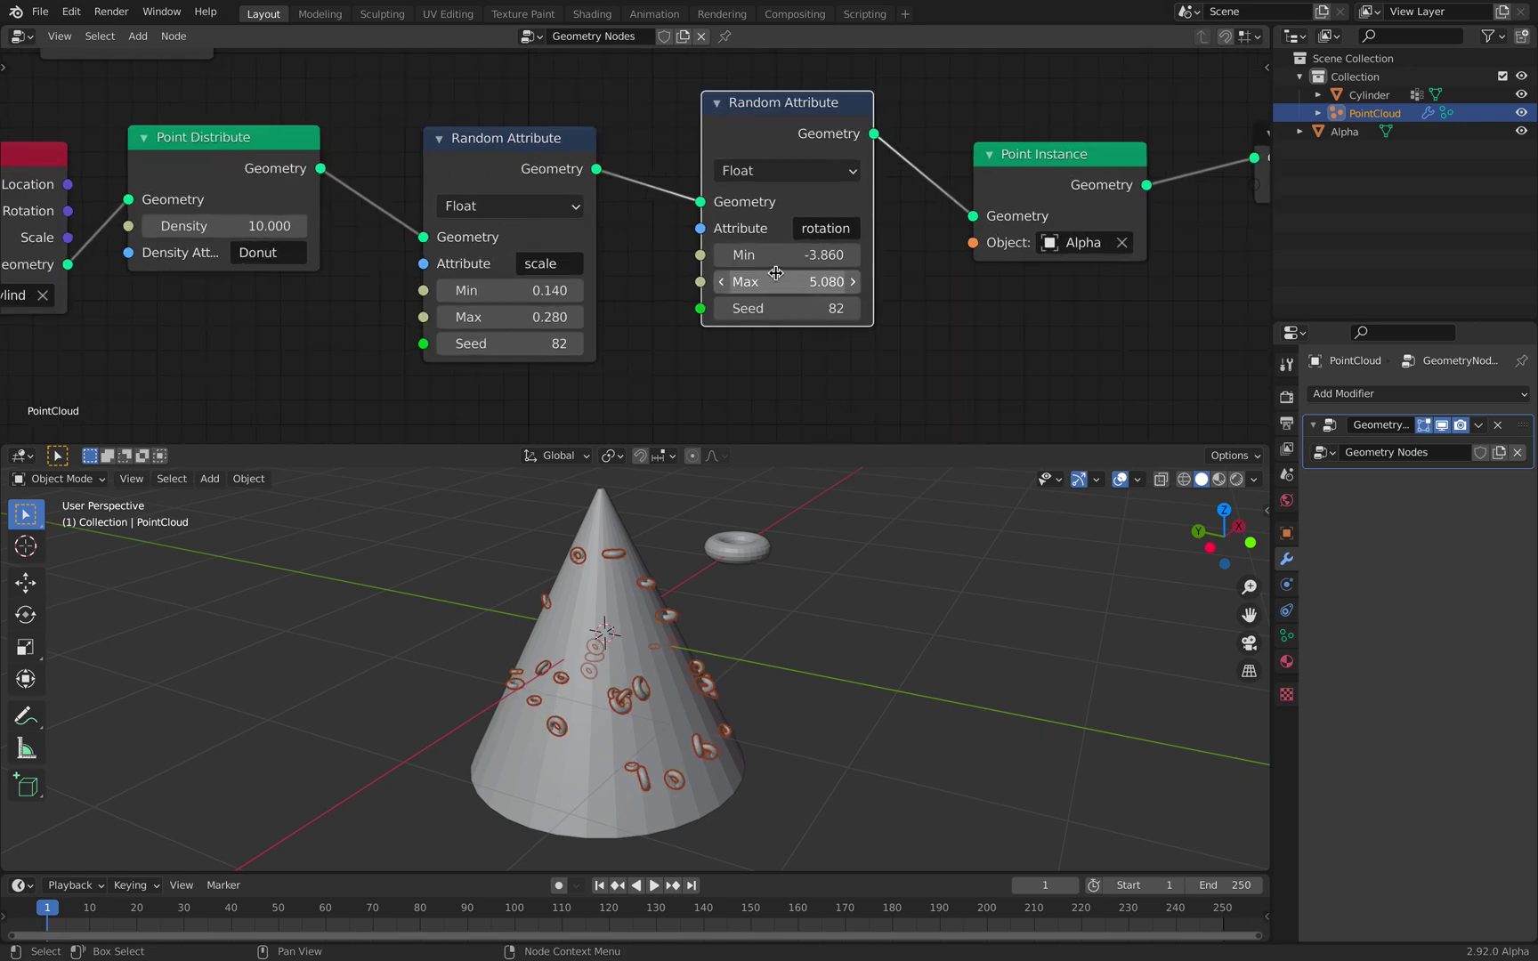
scroll(771, 253, "up", 1)
left_click_drag(771, 282, 847, 307)
middle_click_drag(978, 288, 966, 286)
key("ctrl+s")
key("Home")
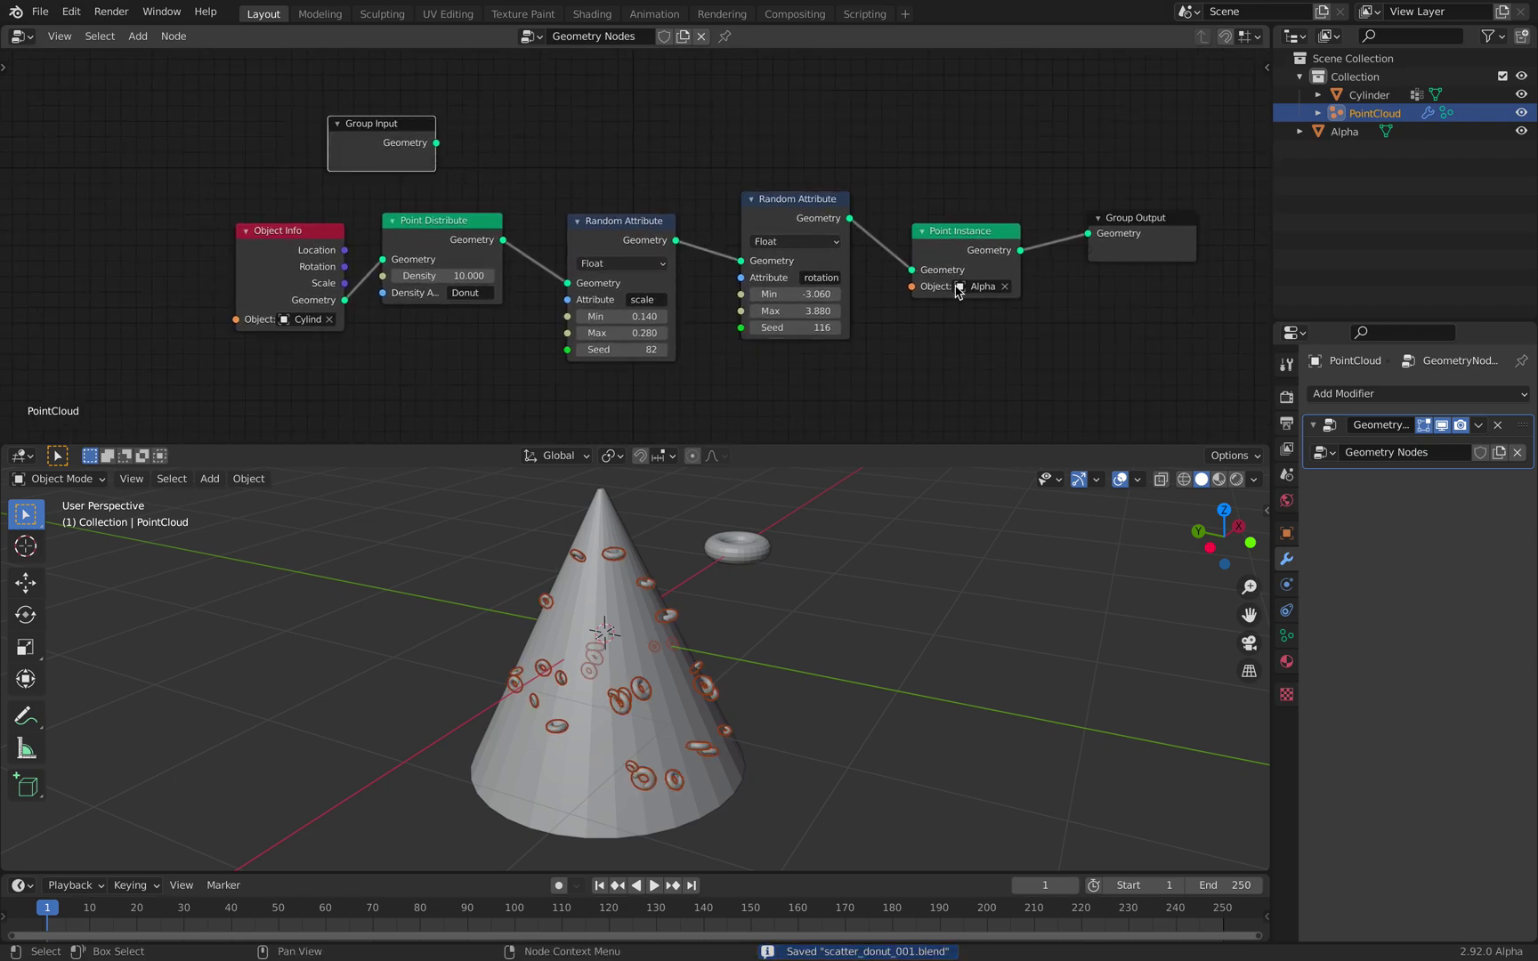
Step: Move the Object Info and Group Input nodes away from Point Distribute to make room between them
scroll(430, 146, "up", 1)
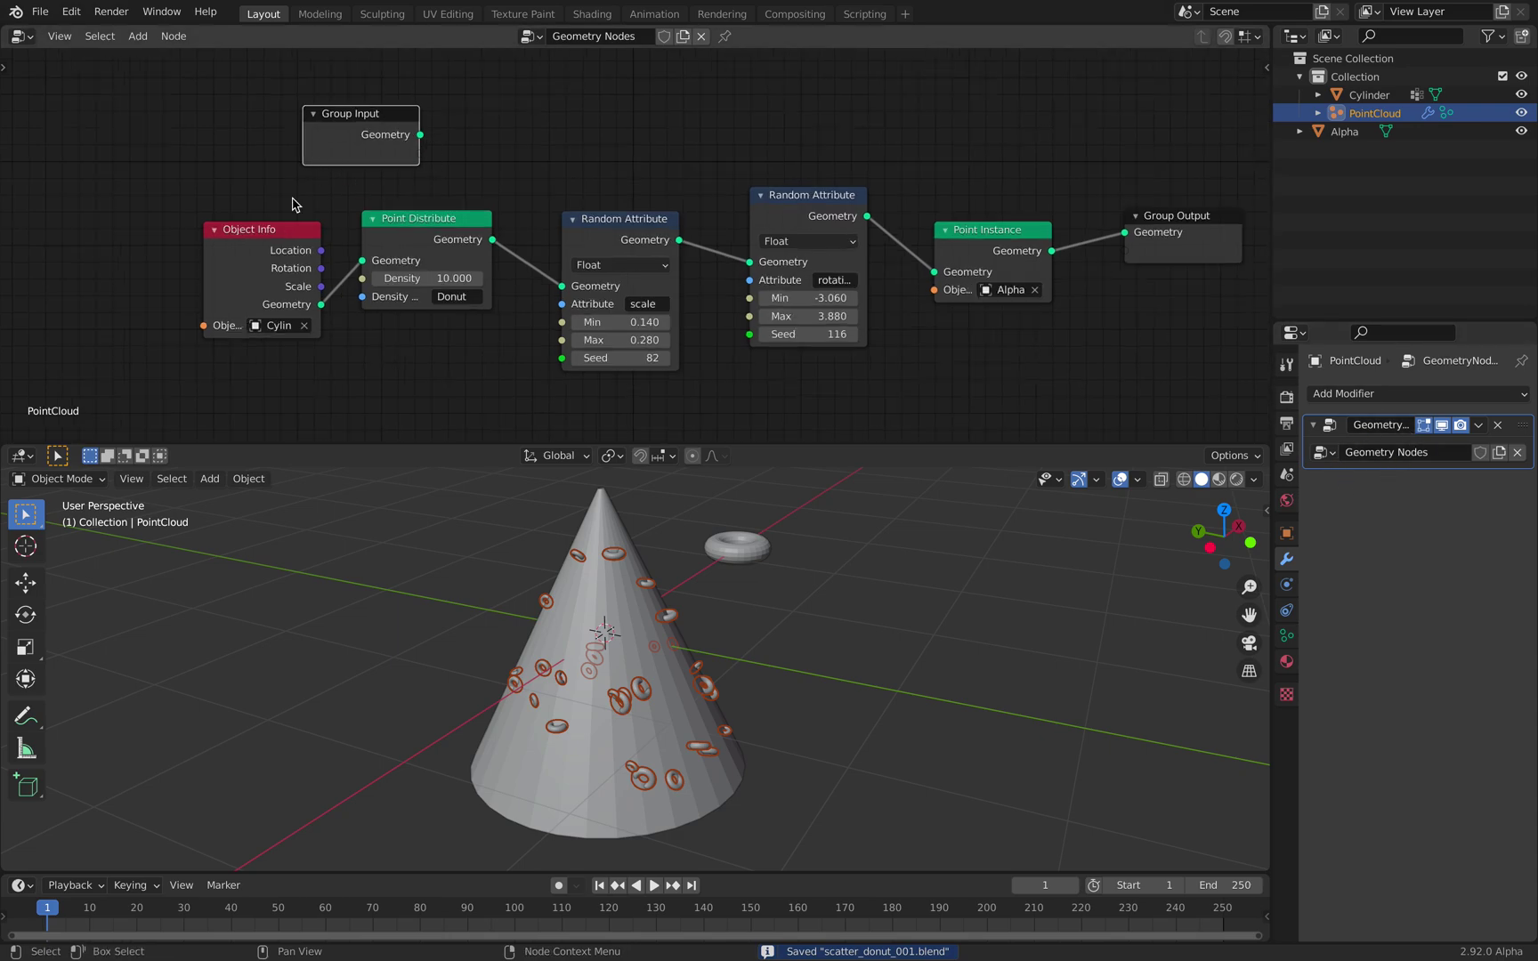
left_click_drag(269, 228, 197, 231)
left_click_drag(354, 116, 186, 117)
middle_click_drag(411, 136, 429, 142)
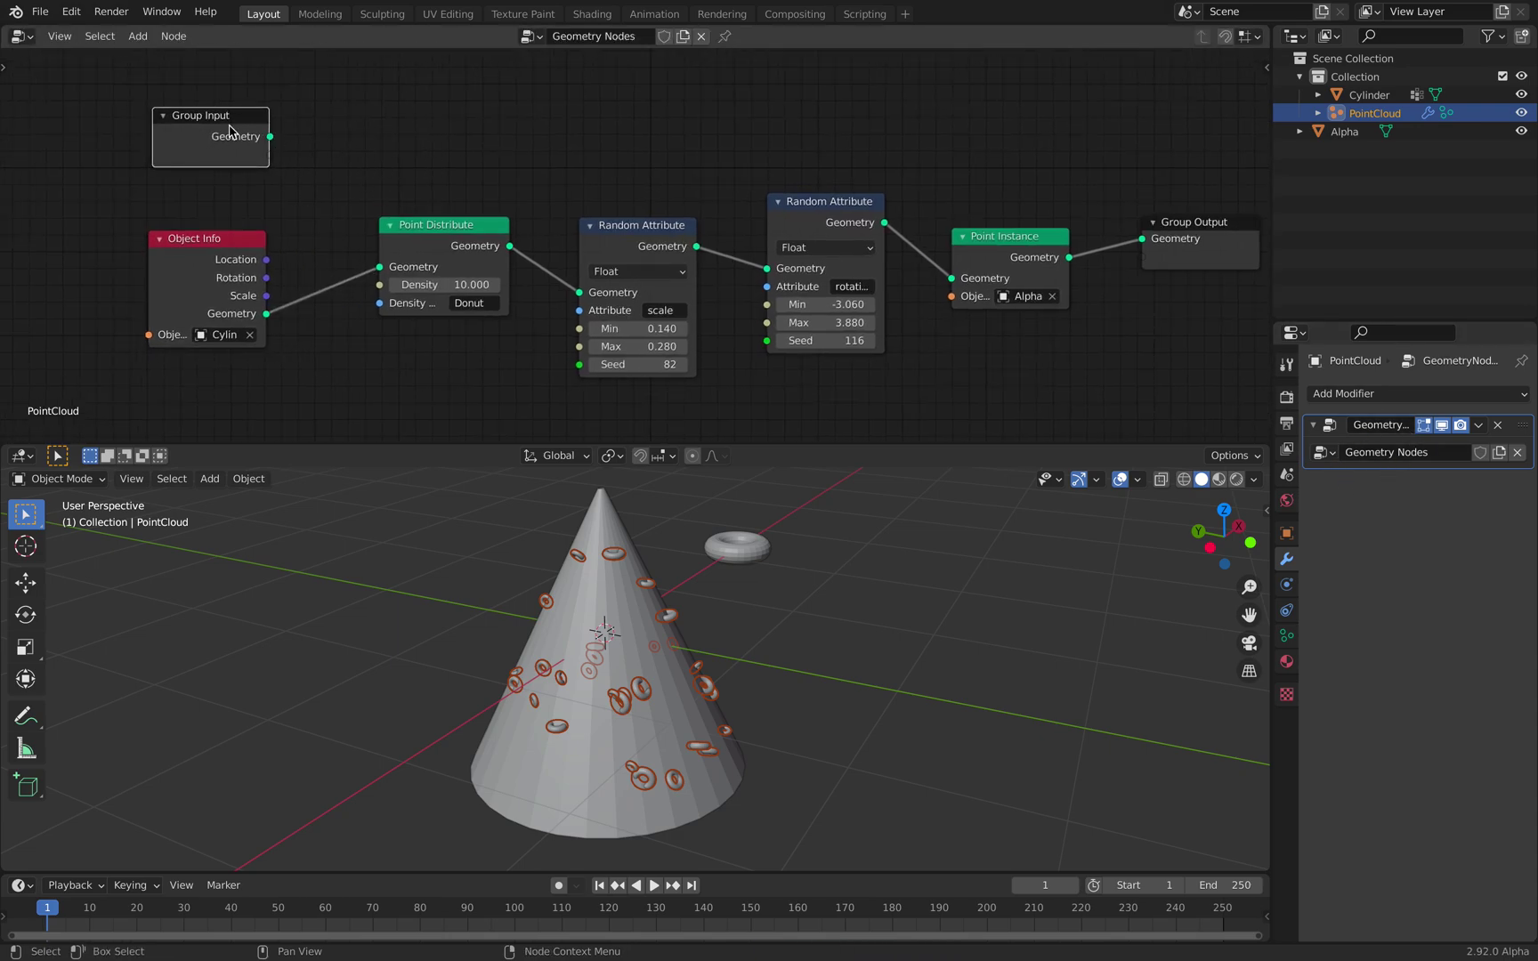
left_click_drag(229, 125, 137, 130)
middle_click_drag(198, 145, 226, 149)
Step: Expose Point Distribute's Density as a modifier input by linking it to the empty Group Input socket
left_click_drag(207, 159, 263, 103)
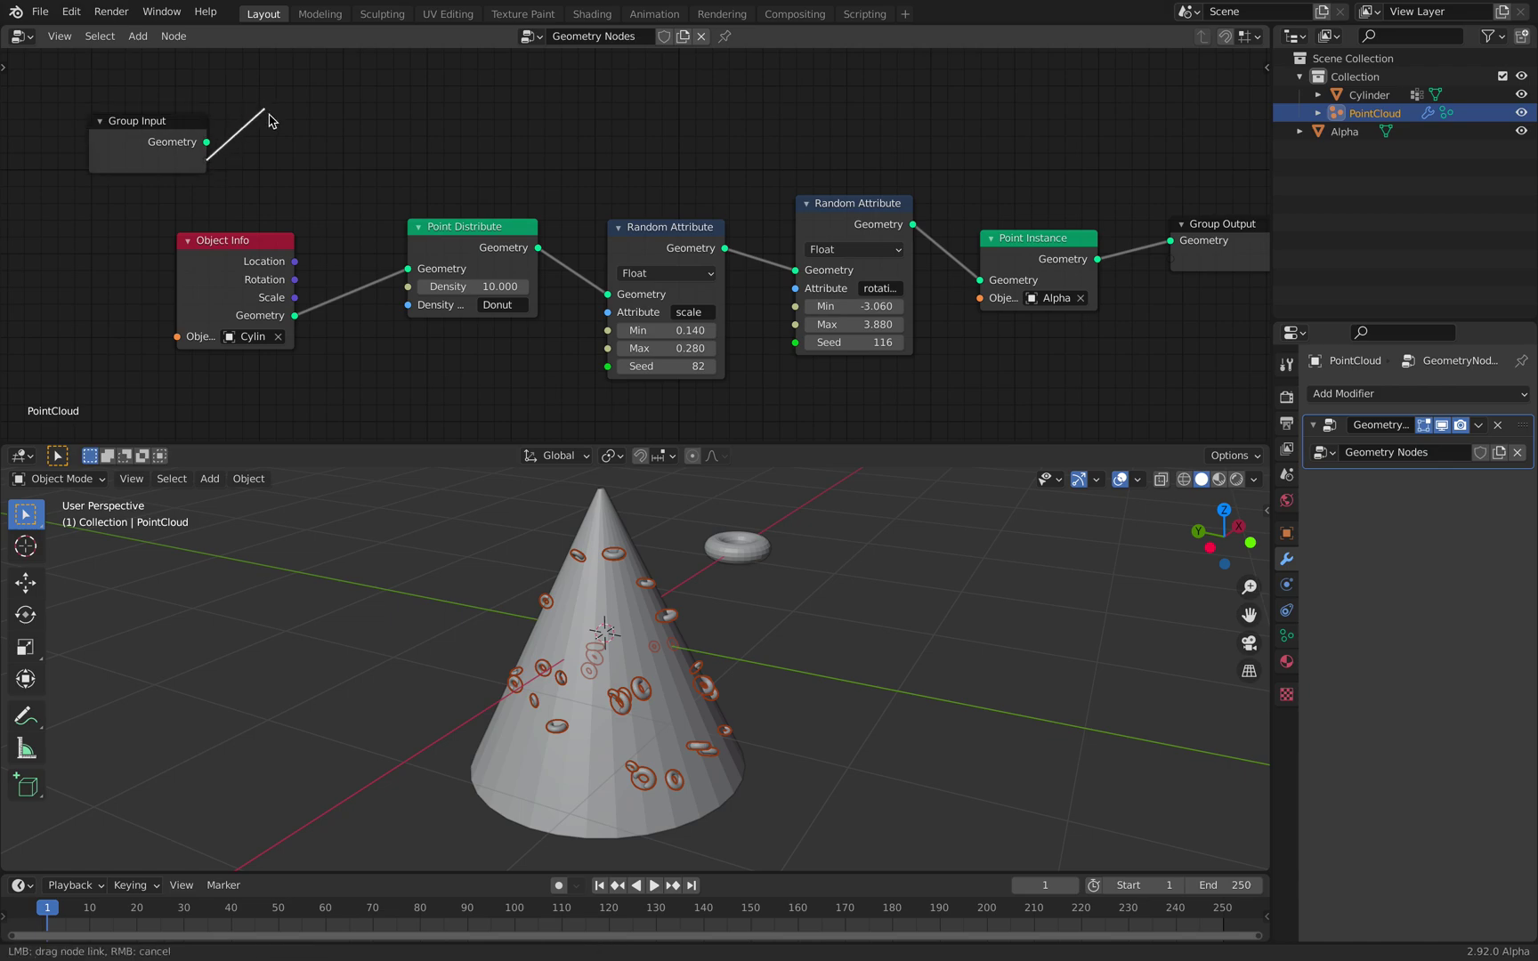
left_click_drag(408, 290, 407, 287)
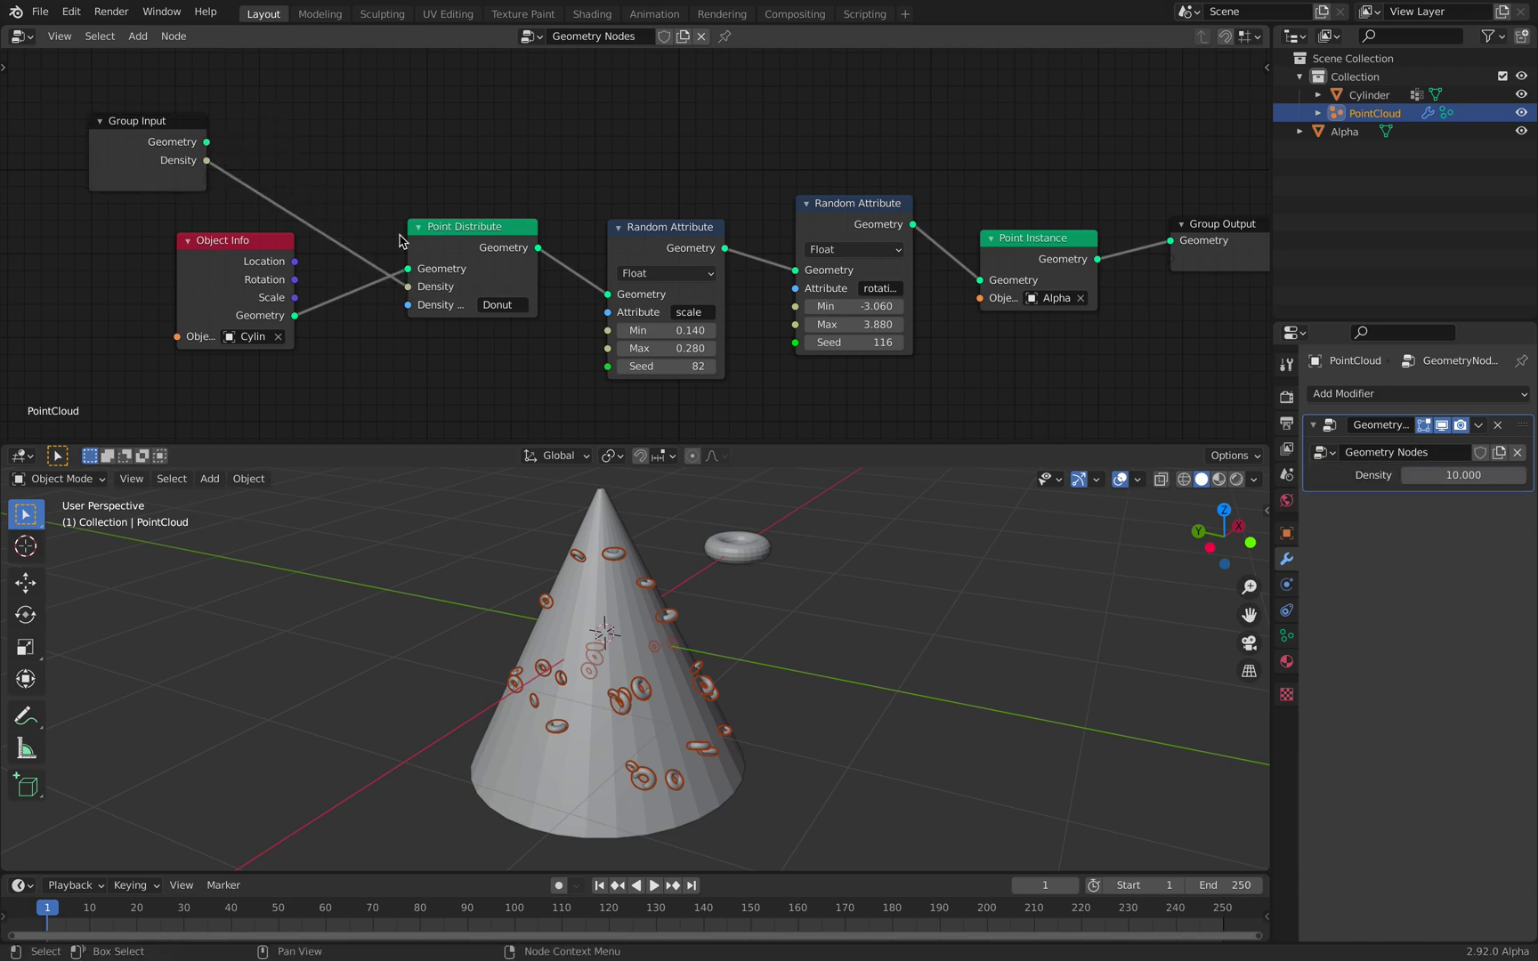
middle_click_drag(408, 288, 454, 297)
Step: Insert a Math node on the Density link between Group Input and Point Distribute
key("shift+a")
left_click(359, 162)
type("math")
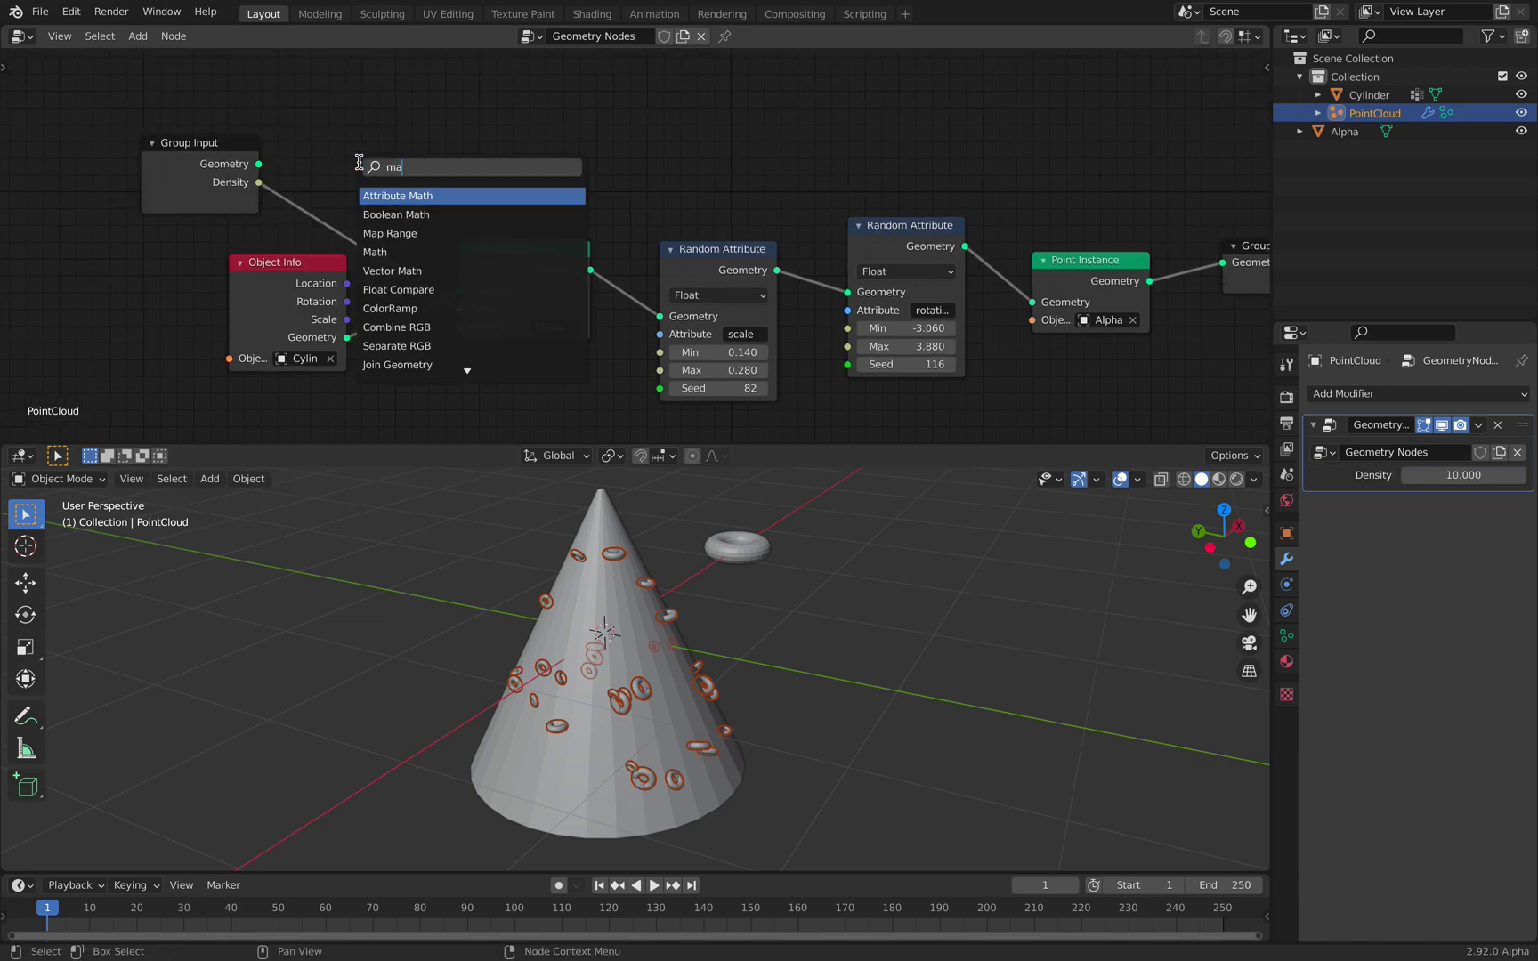
key("Down")
key("Down")
key("Return")
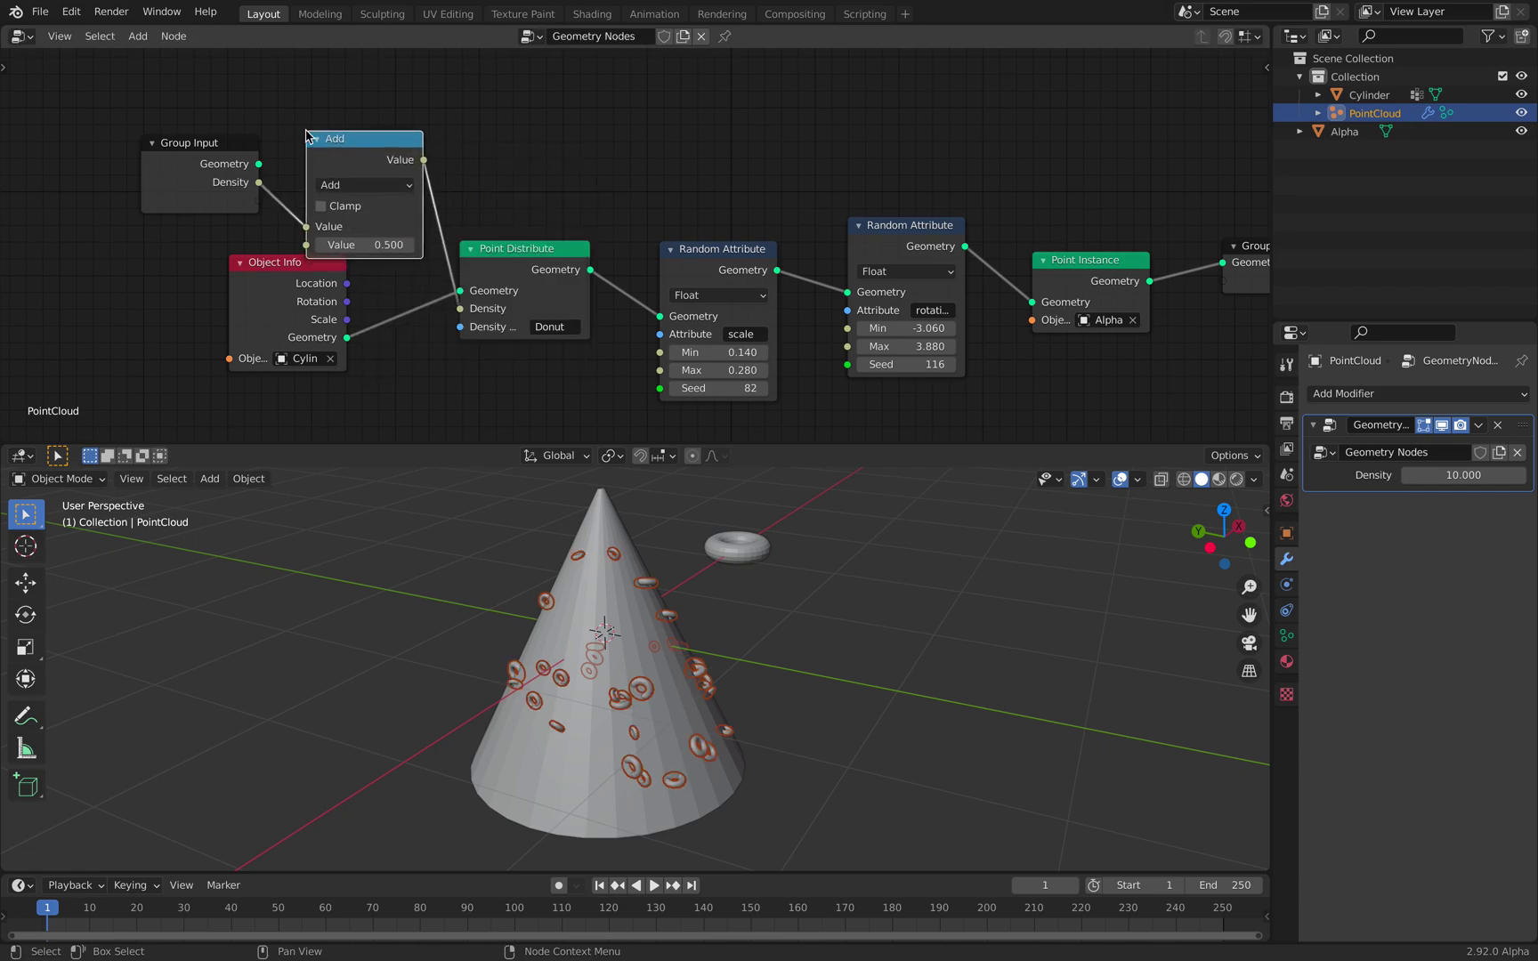
Step: Set the Math node to Multiply by 10, save the file and raise the modifier's Density to 14.360
left_click(391, 243)
type("10")
key("Return")
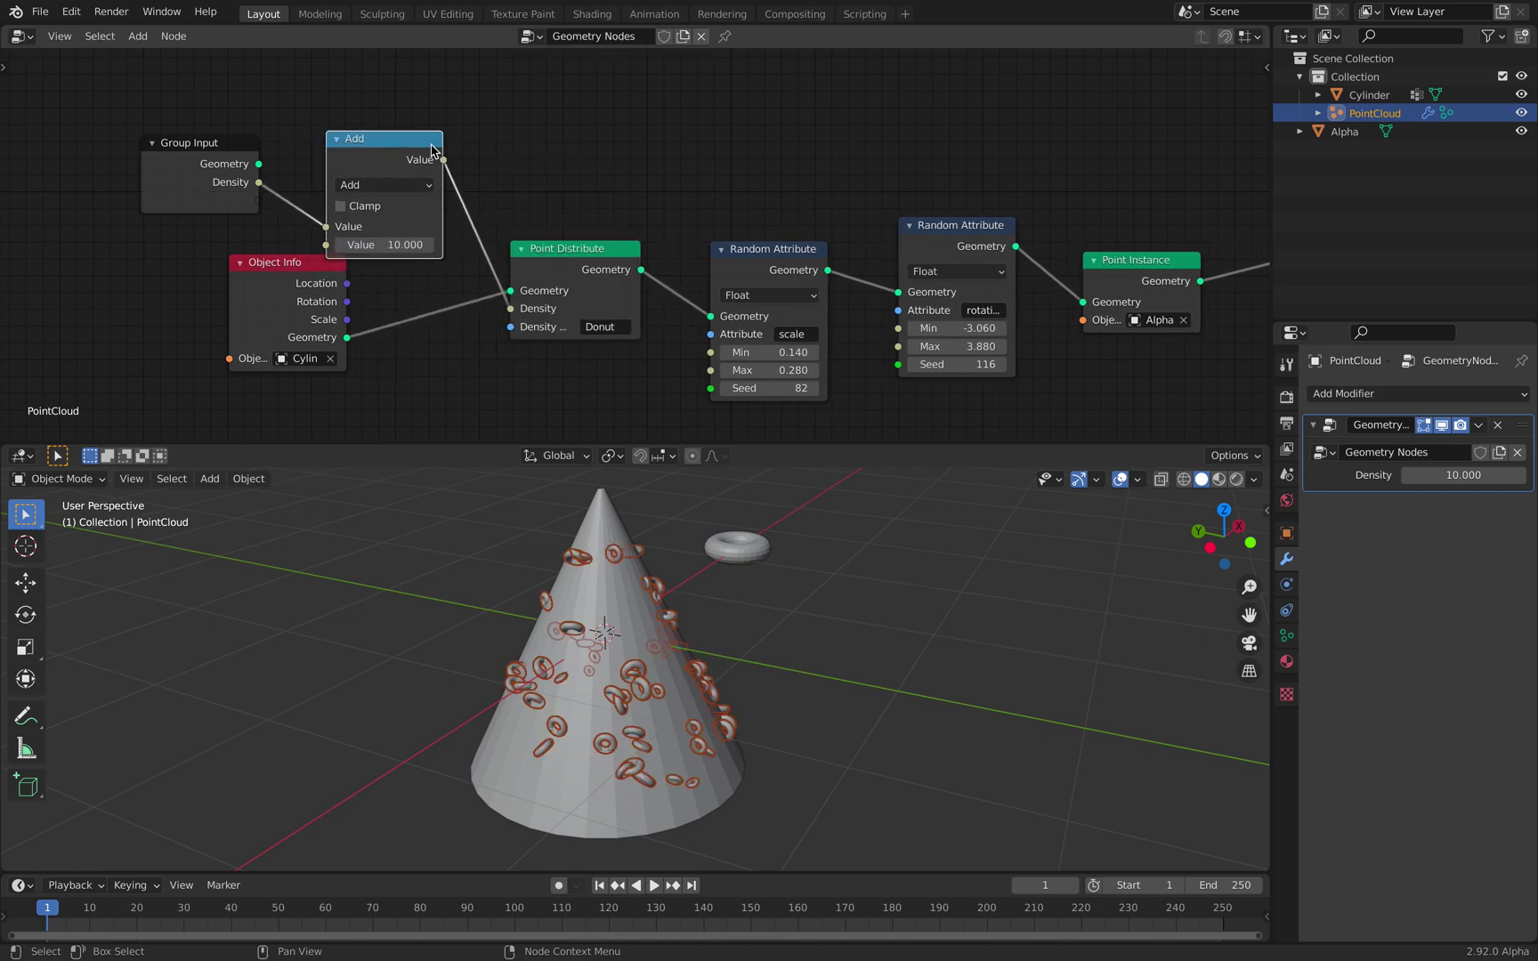
left_click(380, 188)
left_click(402, 269)
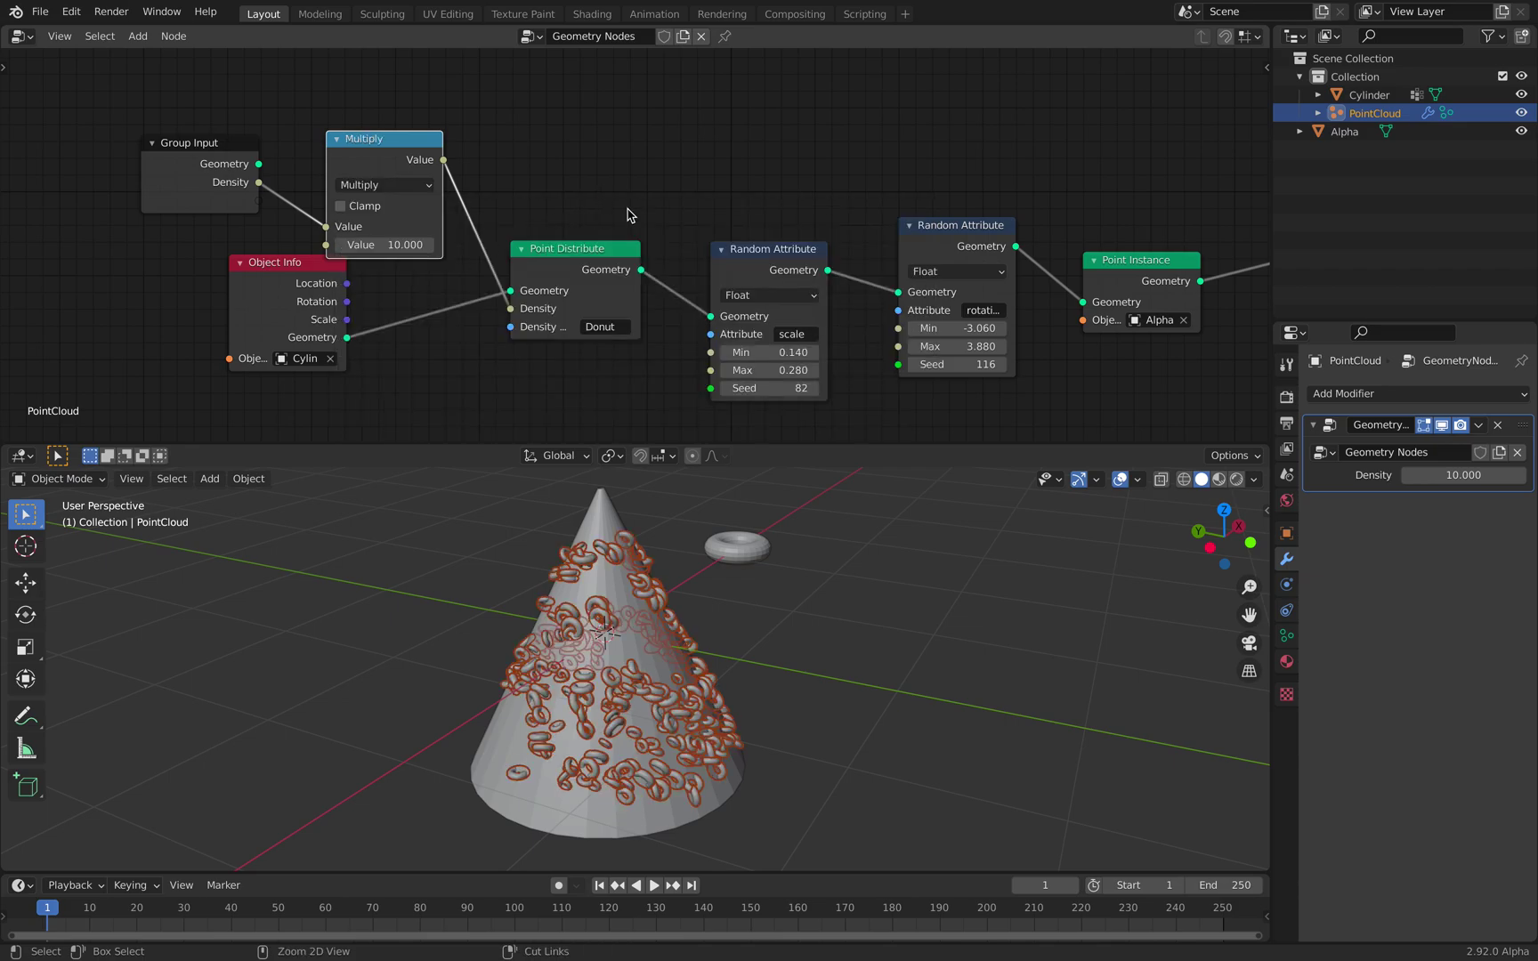
key("ctrl+s")
left_click_drag(1464, 474, 1506, 475)
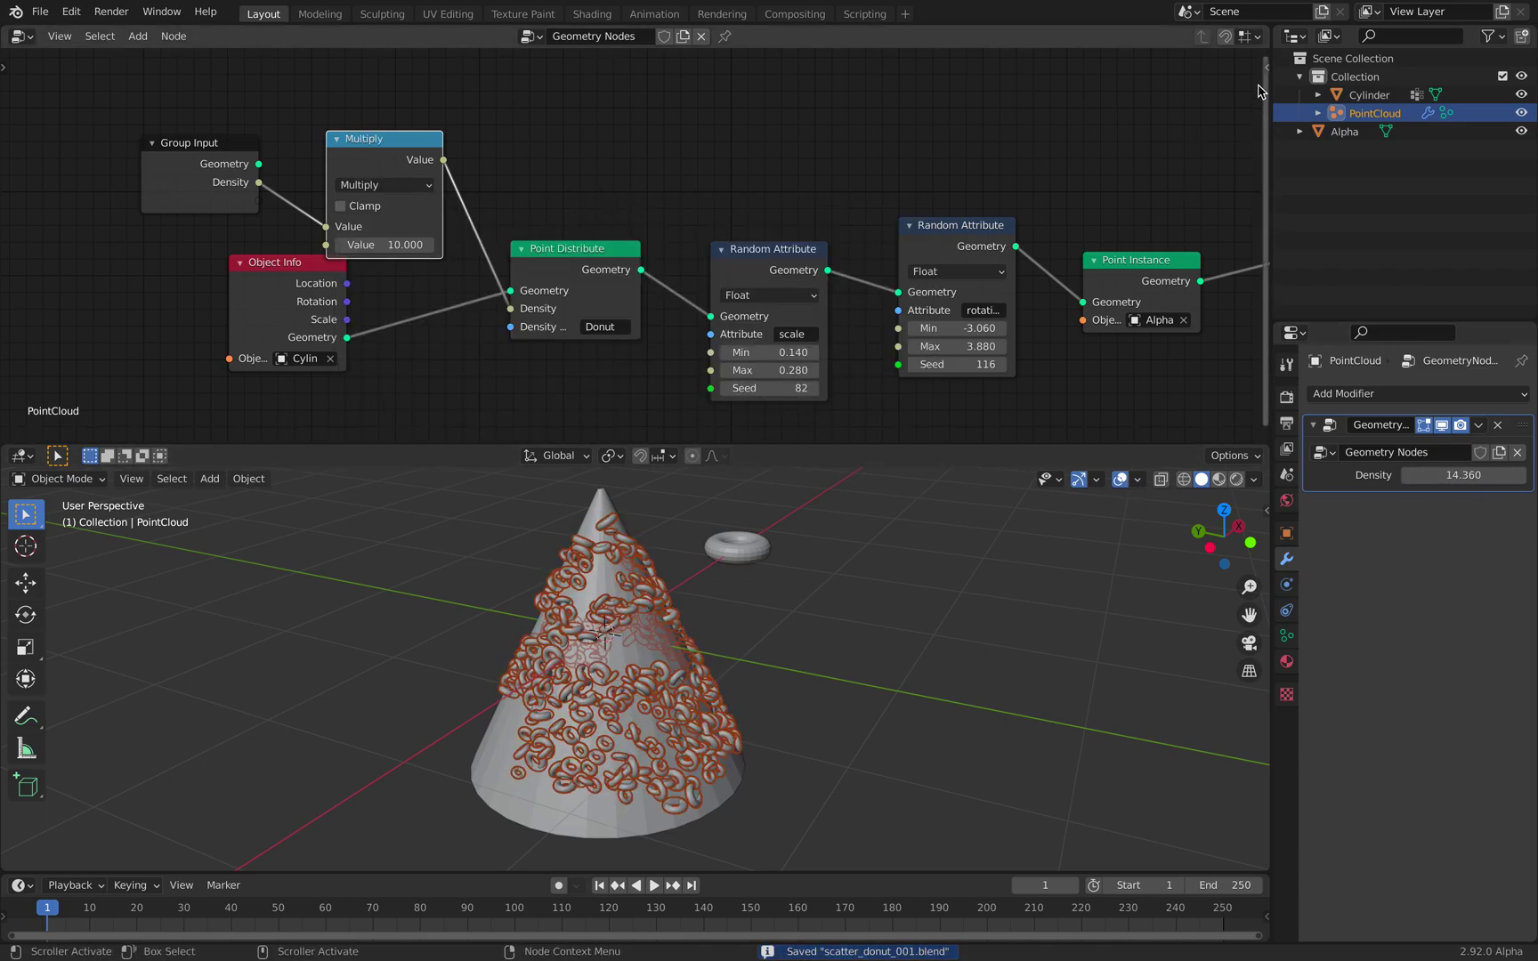
Step: Rename the node group's Density input to Donut in the group interface settings
left_click(1264, 64)
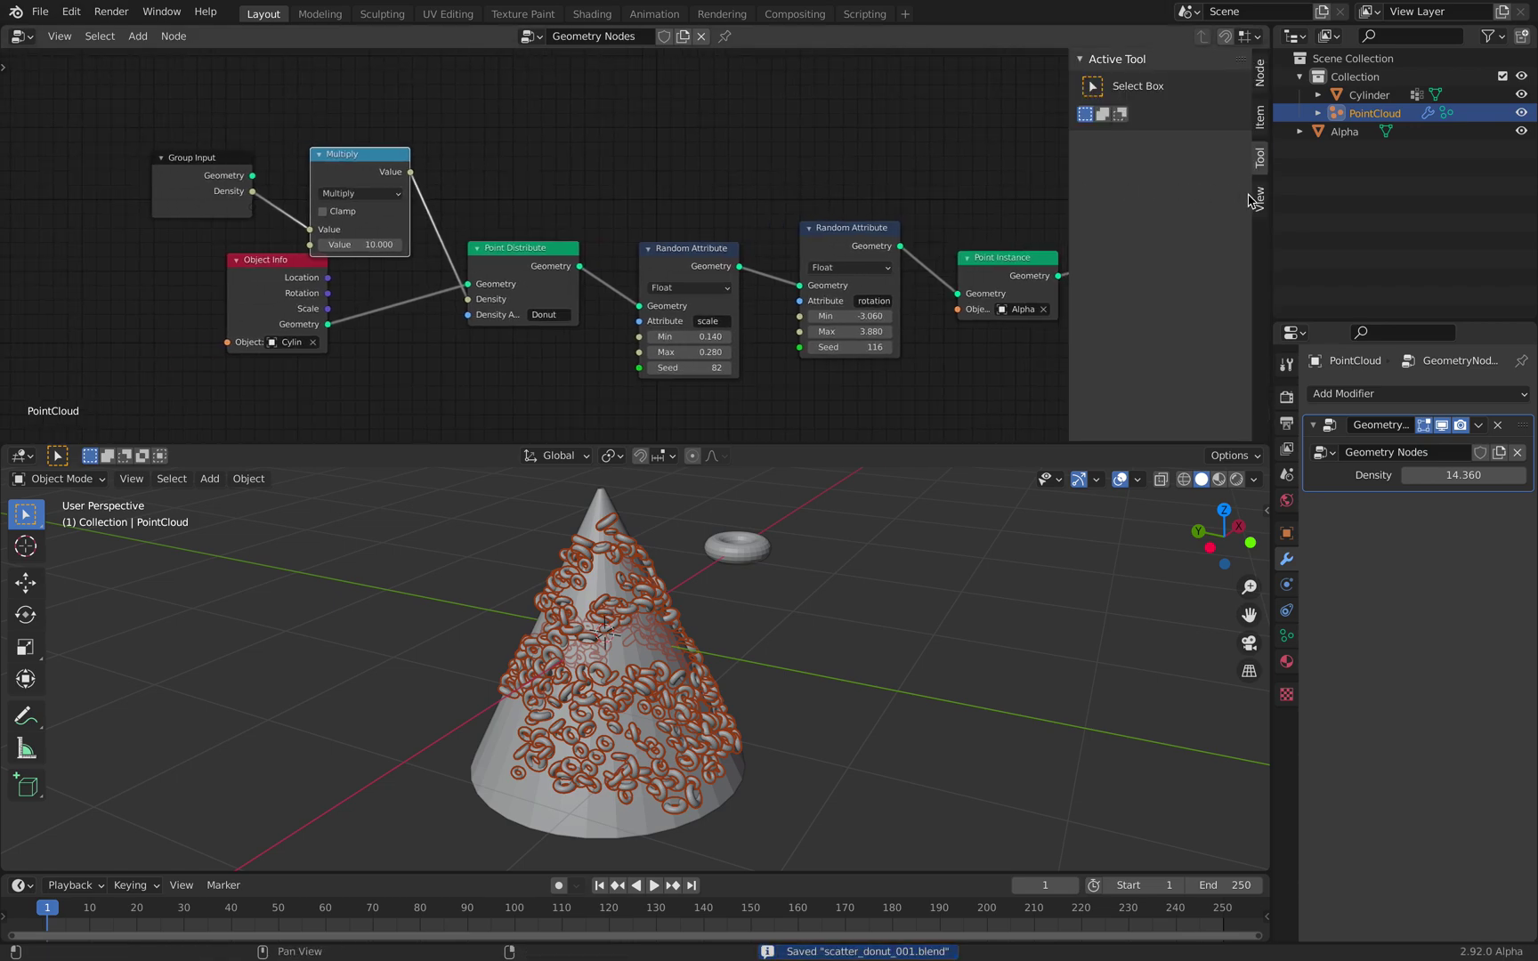
left_click(1260, 201)
left_click(1260, 159)
left_click(1261, 80)
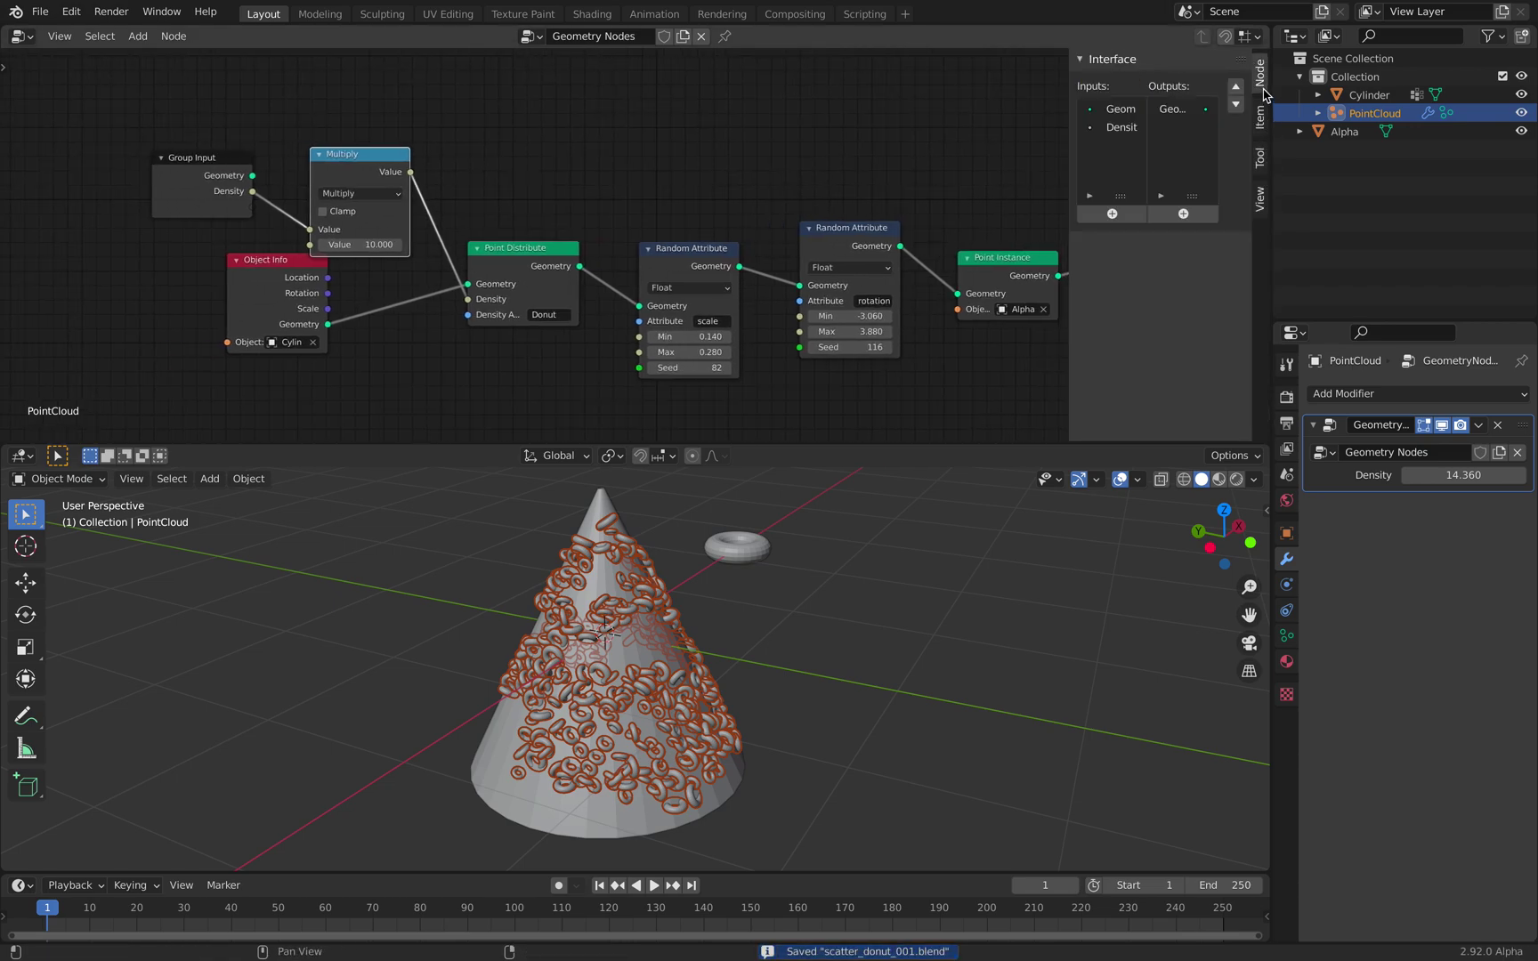
left_click(1123, 127)
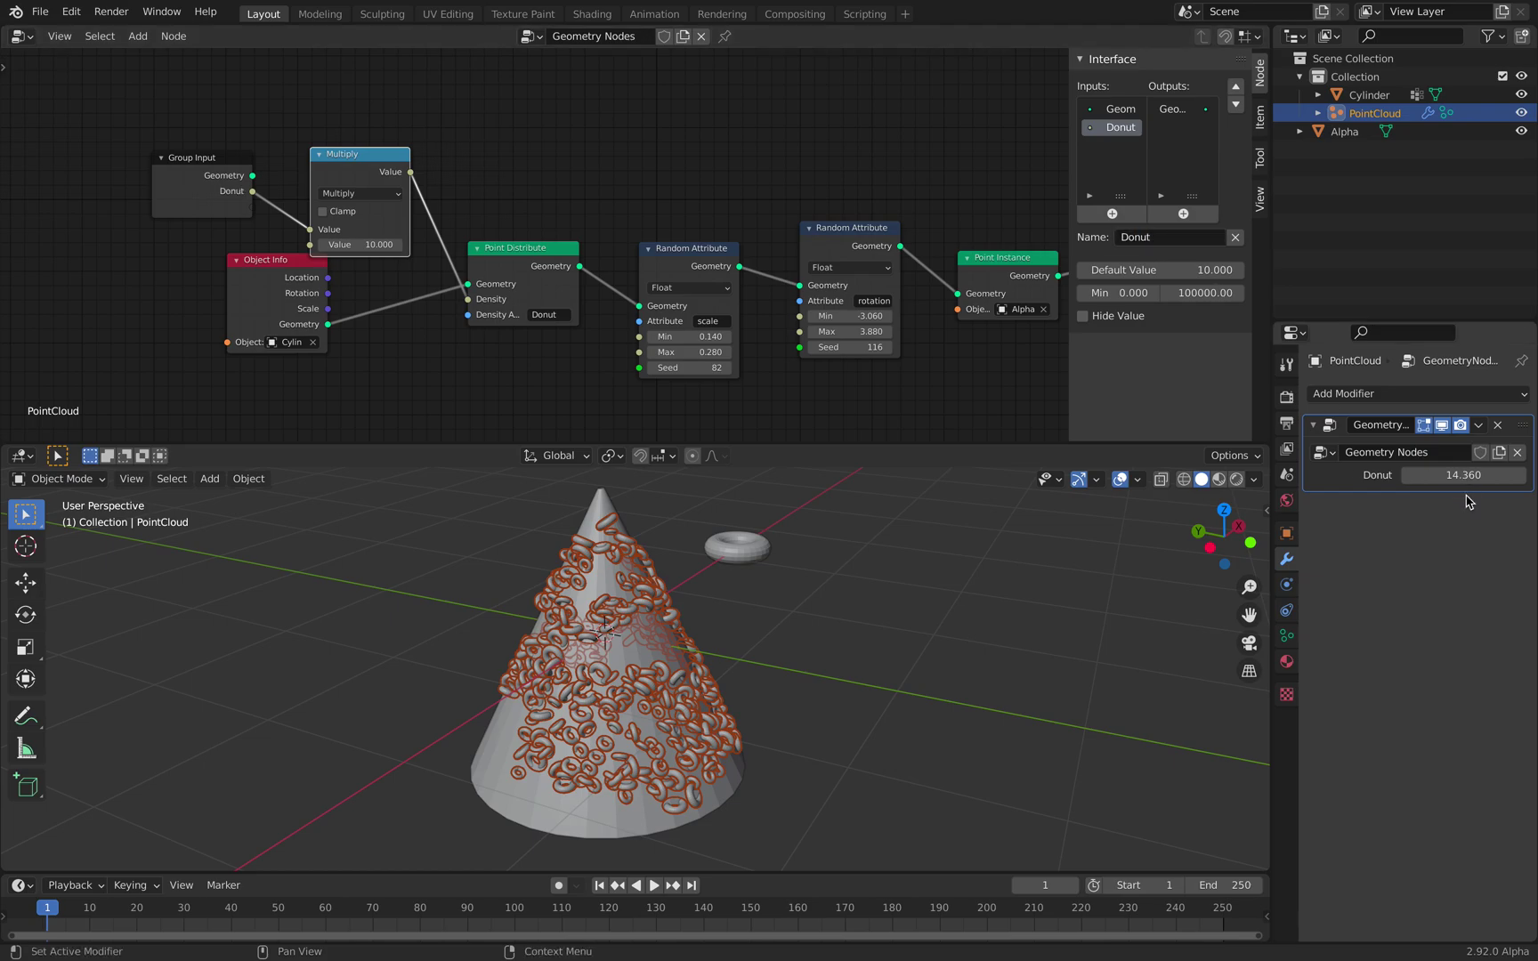
Step: Set the modifier's Donut value to 17.640, deselect the point cloud and save the file
left_click_drag(1465, 474, 1513, 475)
left_click(780, 614)
middle_click_drag(780, 614, 838, 608)
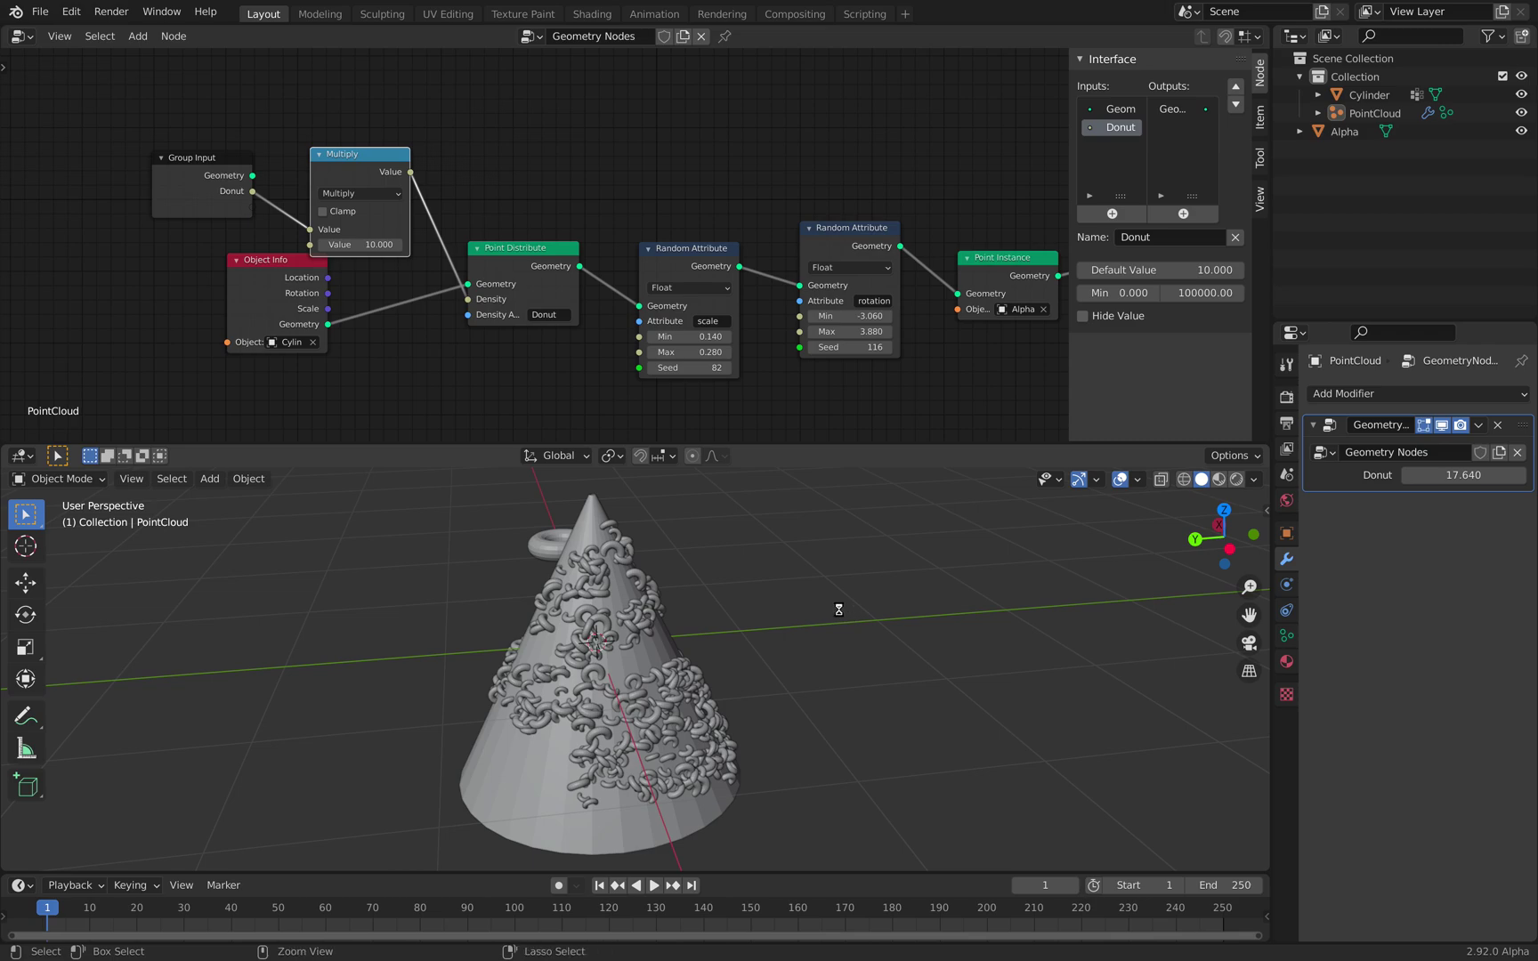
key("ctrl+s")
middle_click_drag(525, 756, 784, 711)
Step: Select the cone, display its Donut vertex group and switch to Weight Paint mode in an enlarged 3D viewport
left_click(591, 762)
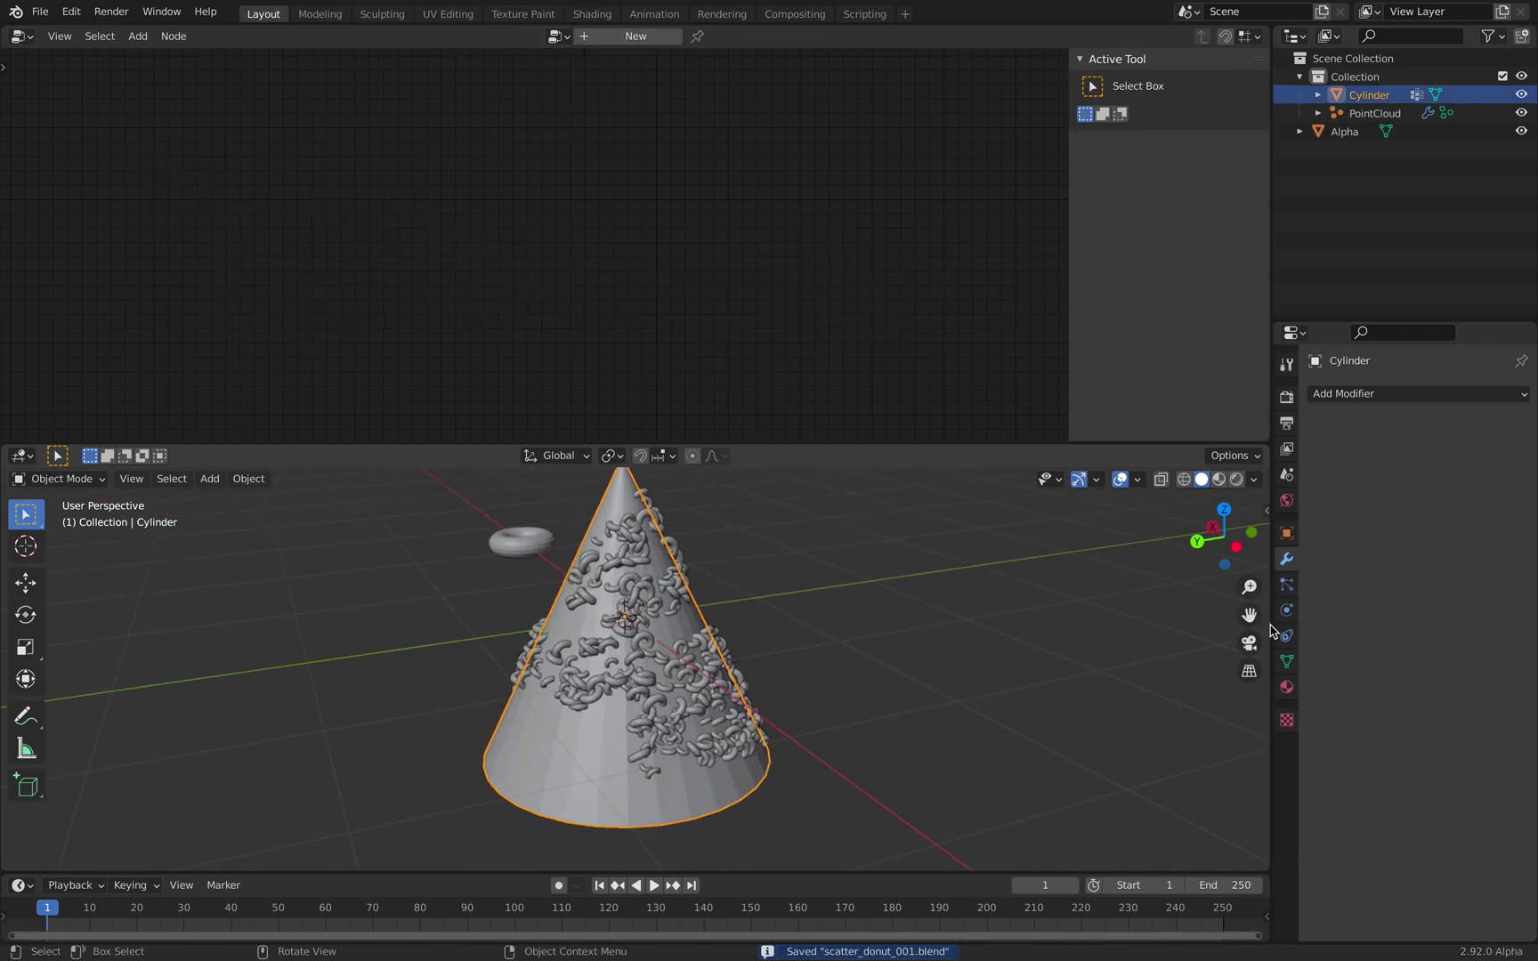
left_click(1287, 661)
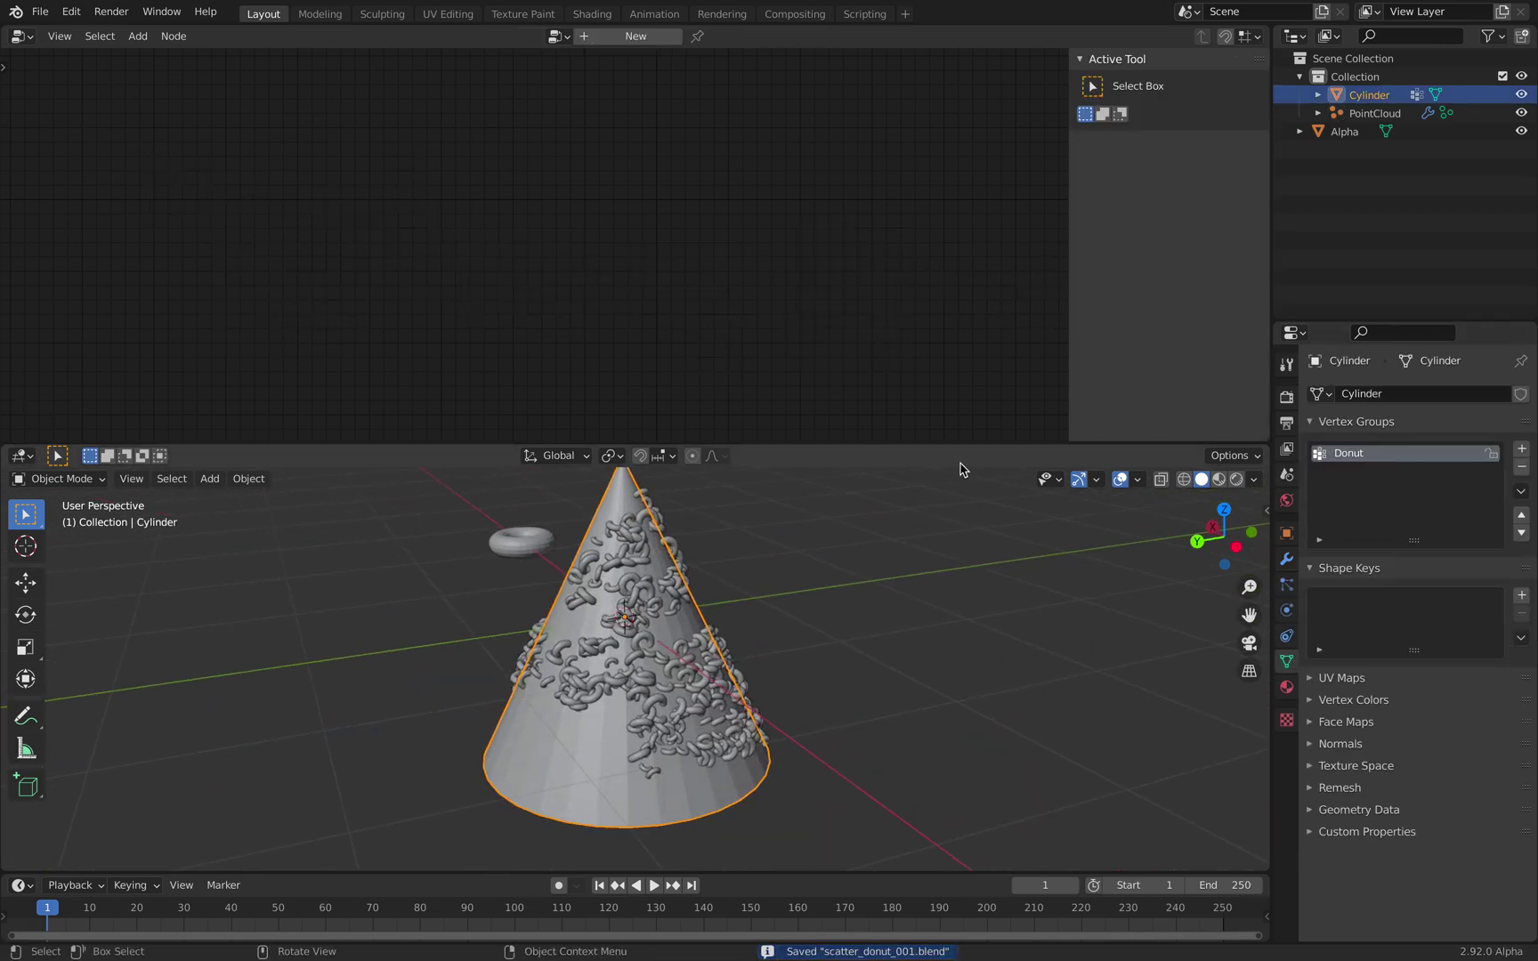
left_click_drag(922, 442, 916, 272)
scroll(797, 384, "up", 3)
left_click(63, 305)
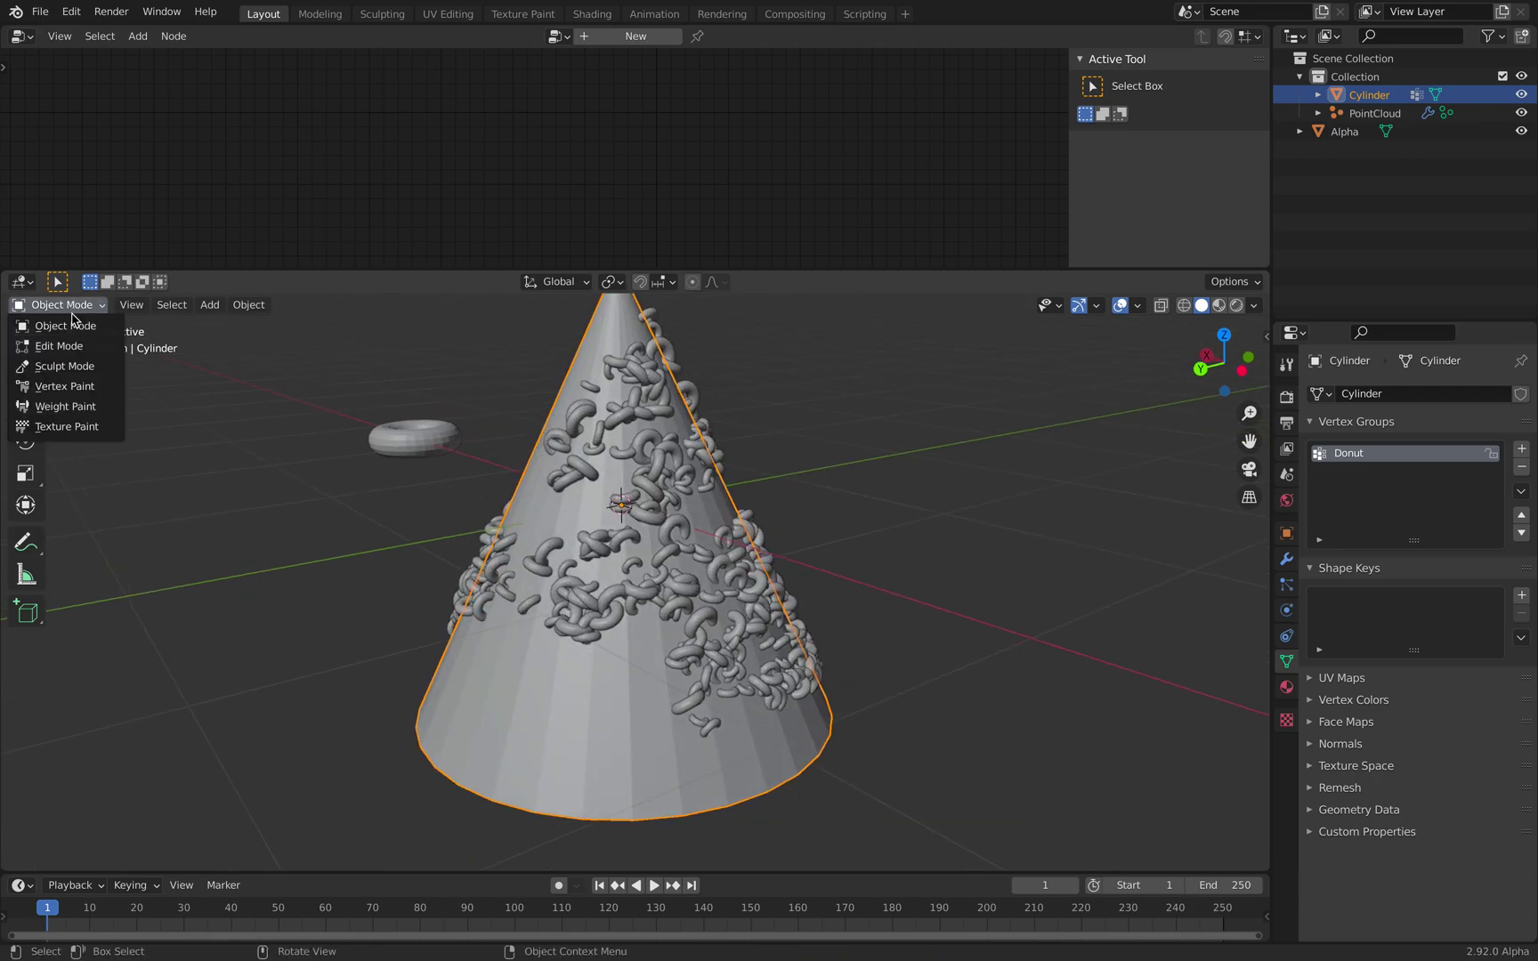
left_click(65, 406)
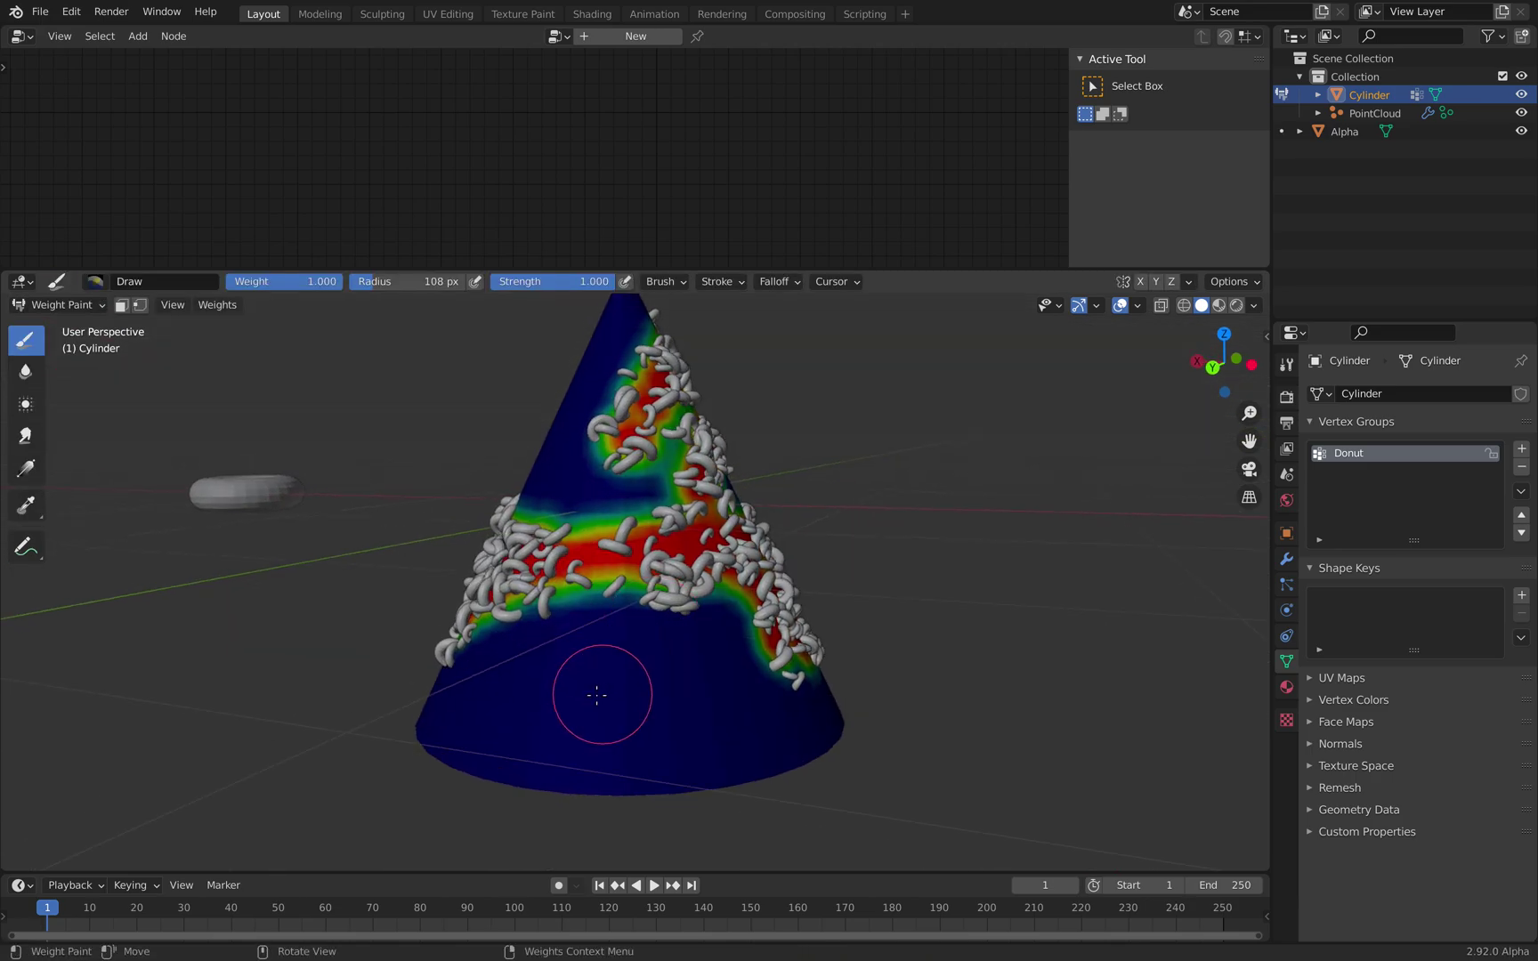
Step: Paint full weight 1.000 over more of the cone from several sides to spread donuts across it
mouse_move(594, 687)
left_mouse_down()
mouse_move(632, 698)
mouse_move(631, 647)
left_mouse_up()
middle_click_drag(631, 645, 733, 692)
left_click_drag(652, 562, 649, 392)
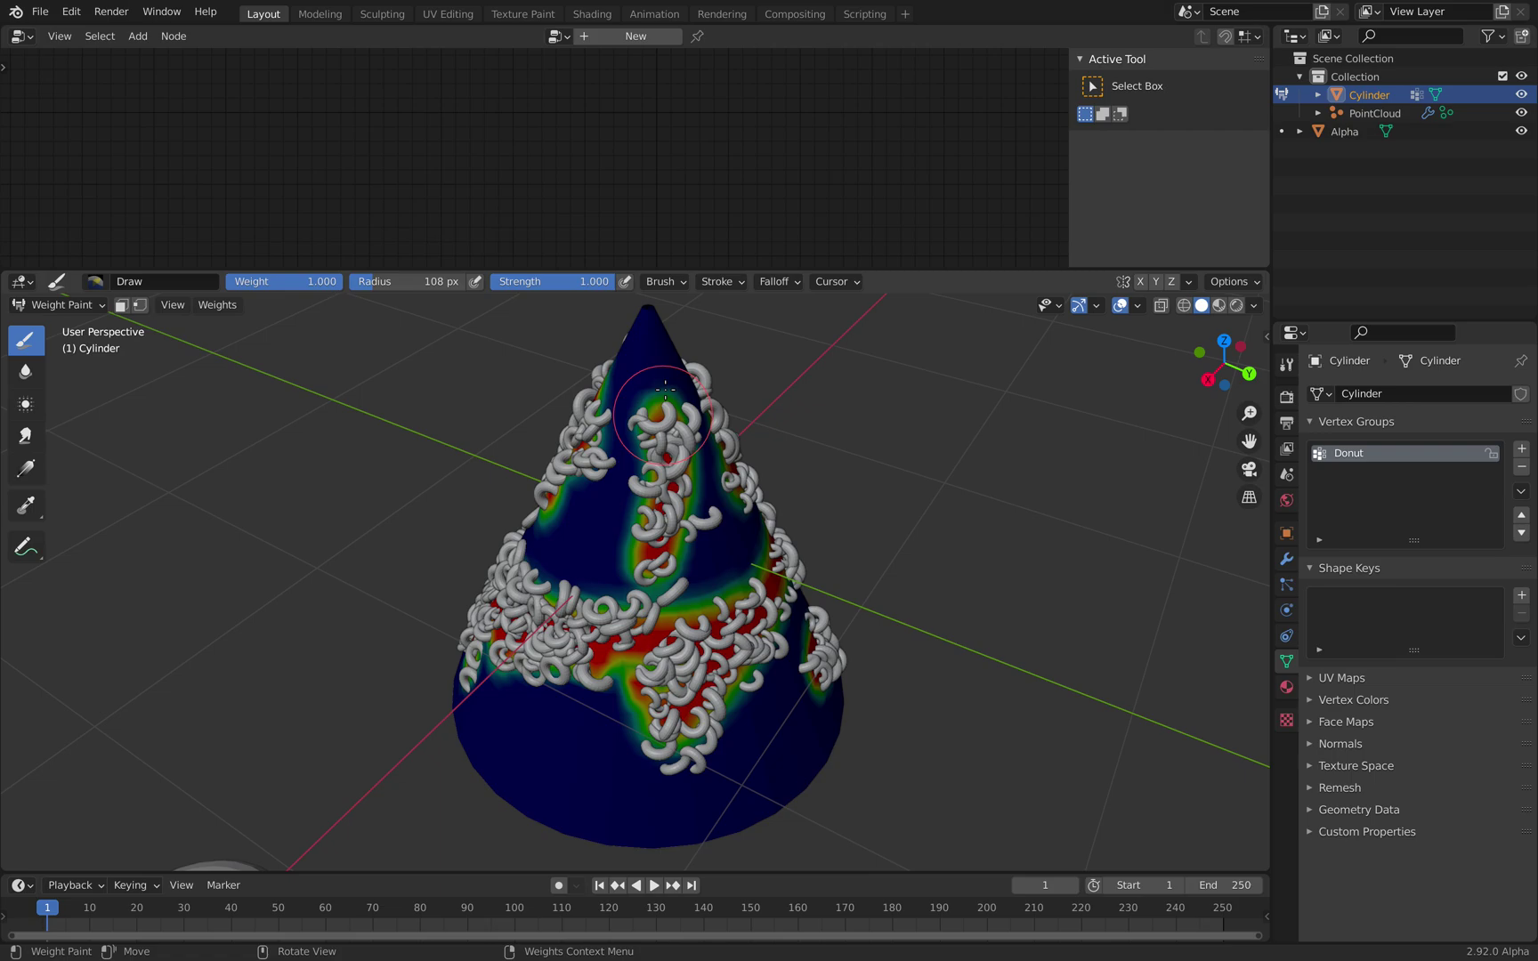
middle_click_drag(649, 391, 728, 492)
left_click_drag(724, 598, 714, 746)
scroll(677, 712, "down", 1)
middle_click_drag(640, 703, 739, 628)
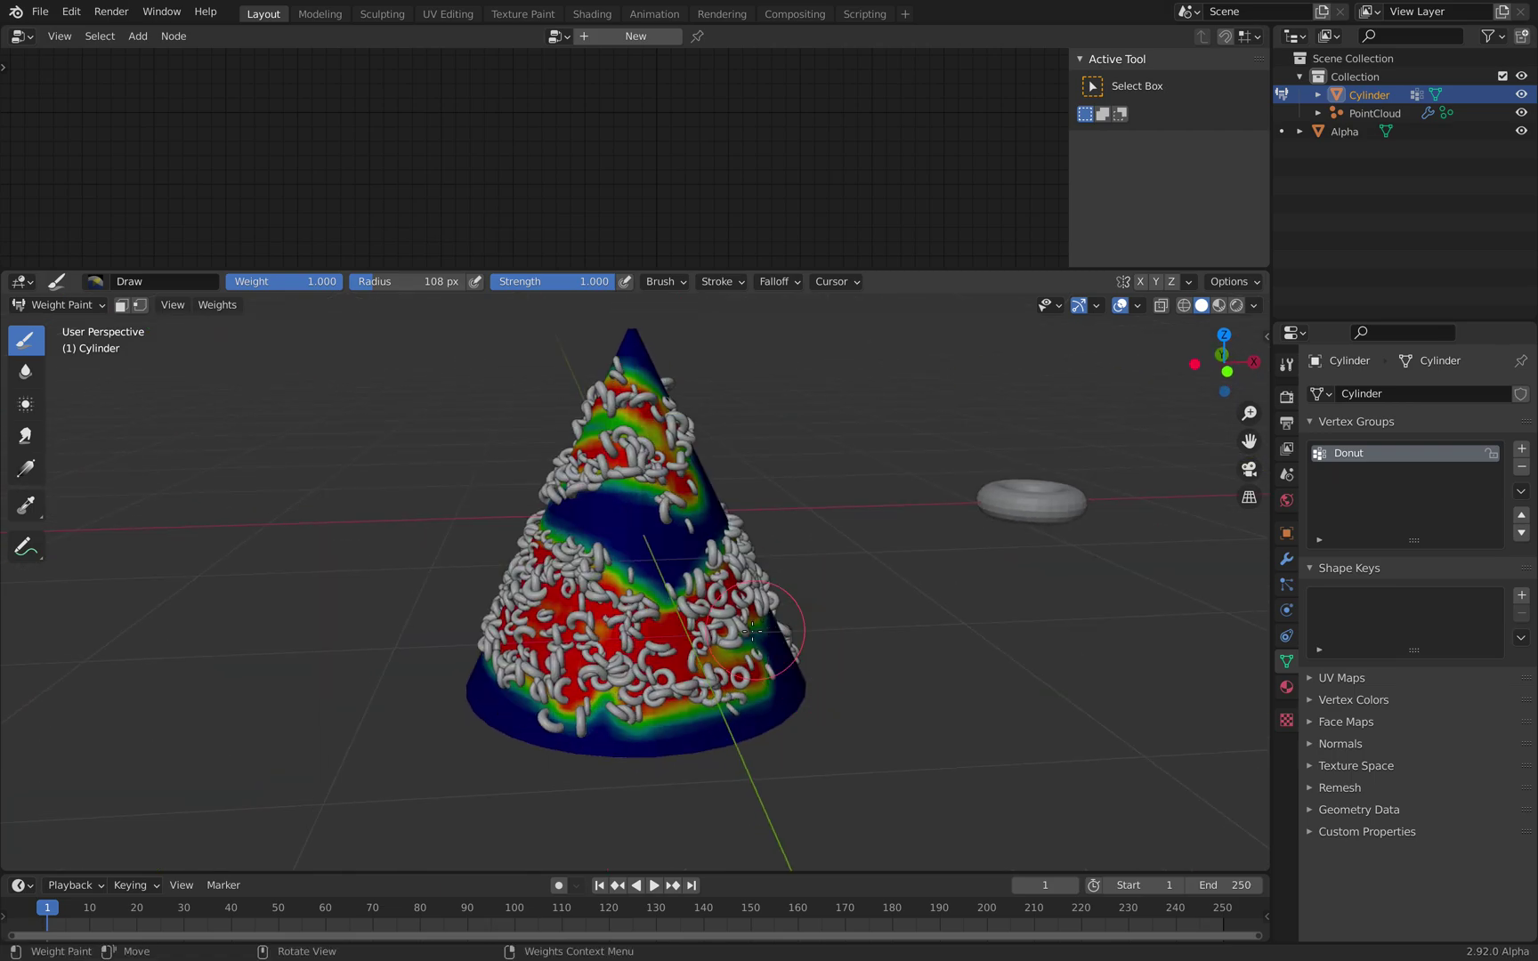
left_click_drag(738, 627, 623, 637)
scroll(623, 636, "down", 2)
mouse_move(623, 636)
middle_mouse_down()
mouse_move(686, 622)
mouse_move(54, 383)
middle_mouse_up()
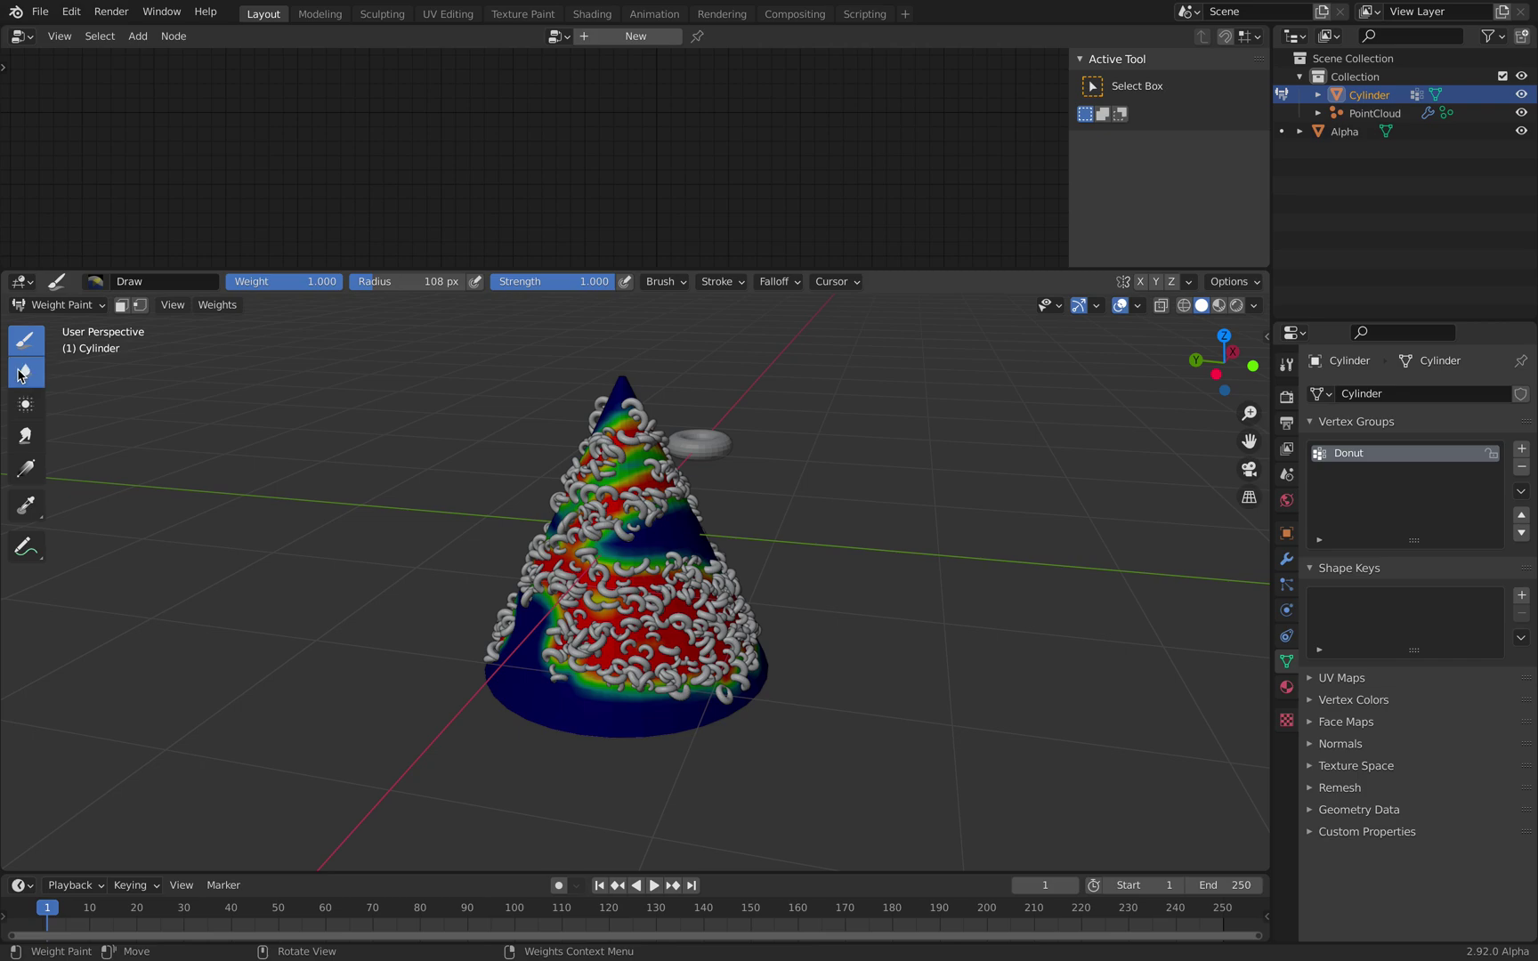
left_click(20, 373)
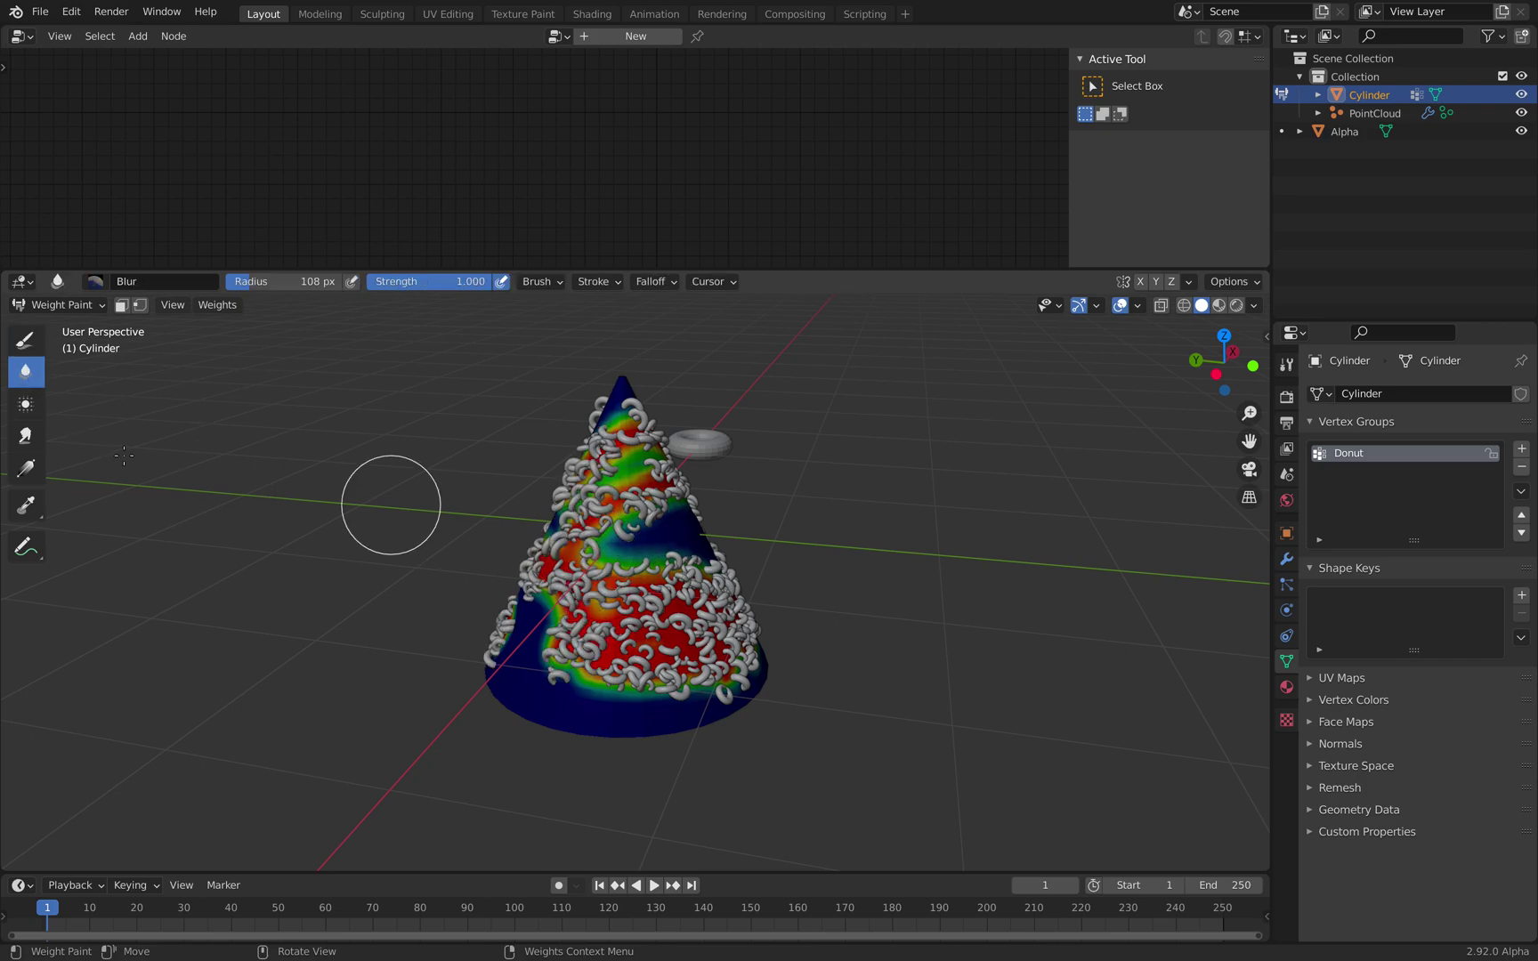
left_click(26, 436)
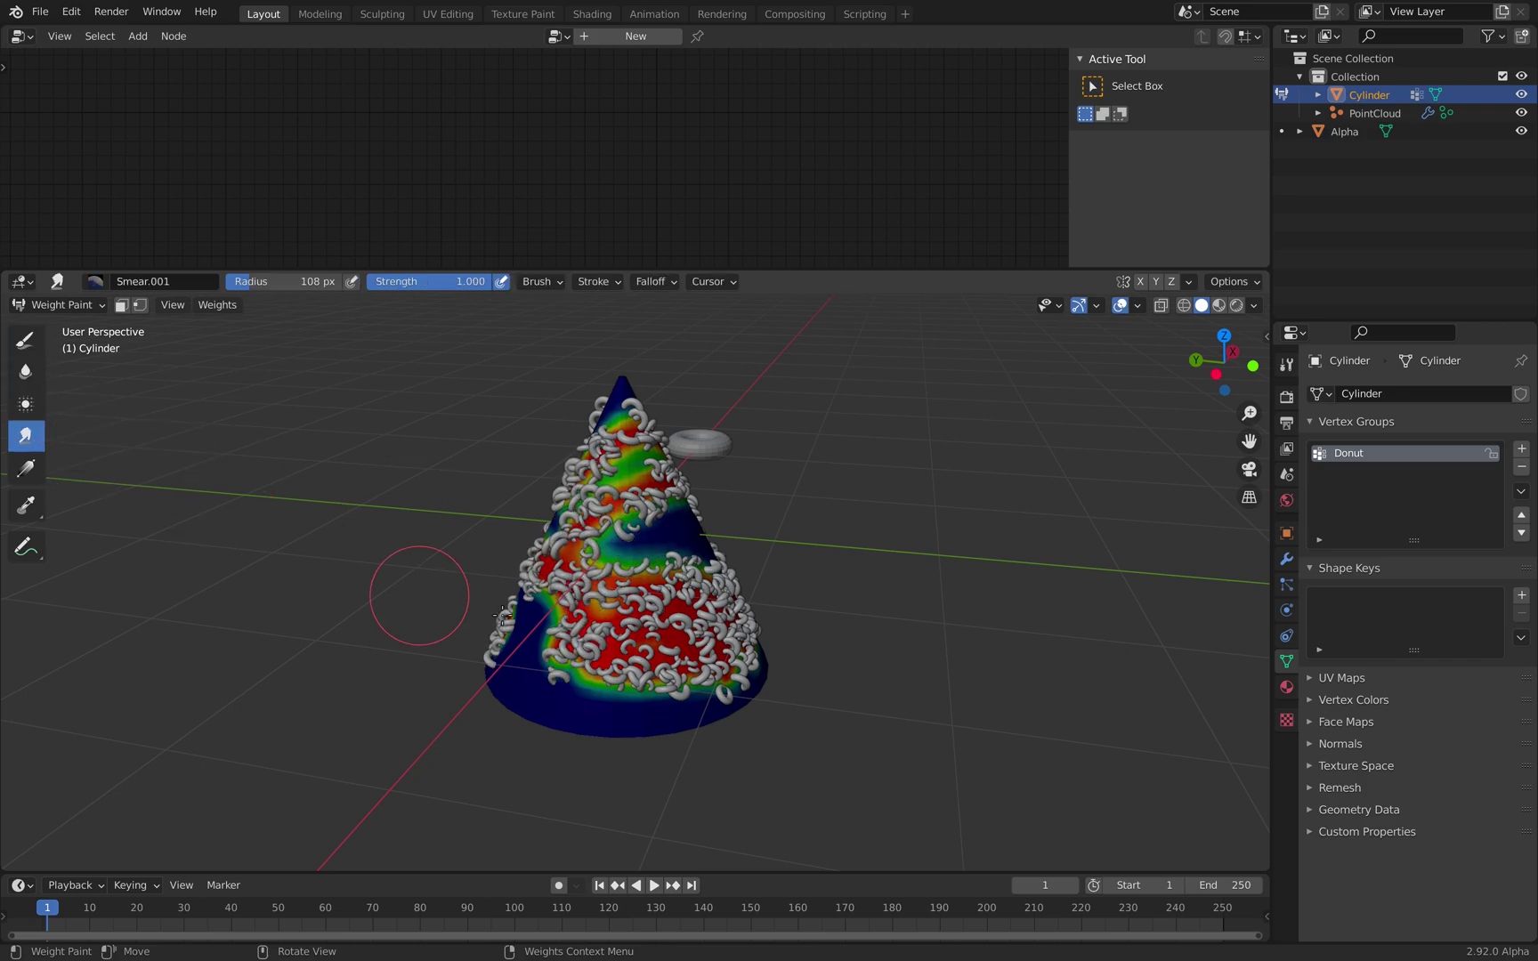
mouse_move(412, 680)
middle_mouse_down()
mouse_move(605, 631)
mouse_move(98, 374)
middle_mouse_up()
left_click(23, 354)
Step: Paint with weight 0.000 over the upper and side areas of the cone to clear donuts from them
middle_click_drag(391, 543, 628, 565)
mouse_move(632, 480)
left_mouse_down()
mouse_move(605, 579)
mouse_move(583, 543)
left_mouse_up()
mouse_move(583, 587)
middle_mouse_down()
mouse_move(638, 583)
mouse_move(639, 597)
middle_mouse_up()
mouse_move(639, 594)
left_mouse_down()
mouse_move(623, 472)
mouse_move(579, 543)
mouse_move(703, 685)
mouse_move(661, 567)
mouse_move(631, 559)
left_mouse_up()
mouse_move(681, 583)
middle_mouse_down()
mouse_move(583, 570)
mouse_move(712, 574)
middle_mouse_up()
mouse_move(647, 562)
left_mouse_down()
mouse_move(579, 554)
mouse_move(645, 592)
mouse_move(605, 481)
mouse_move(491, 558)
left_mouse_up()
middle_click_drag(492, 559, 627, 556)
mouse_move(627, 556)
left_mouse_down()
mouse_move(517, 472)
mouse_move(601, 588)
left_mouse_up()
middle_click_drag(601, 588, 748, 569)
left_click_drag(605, 596, 570, 536)
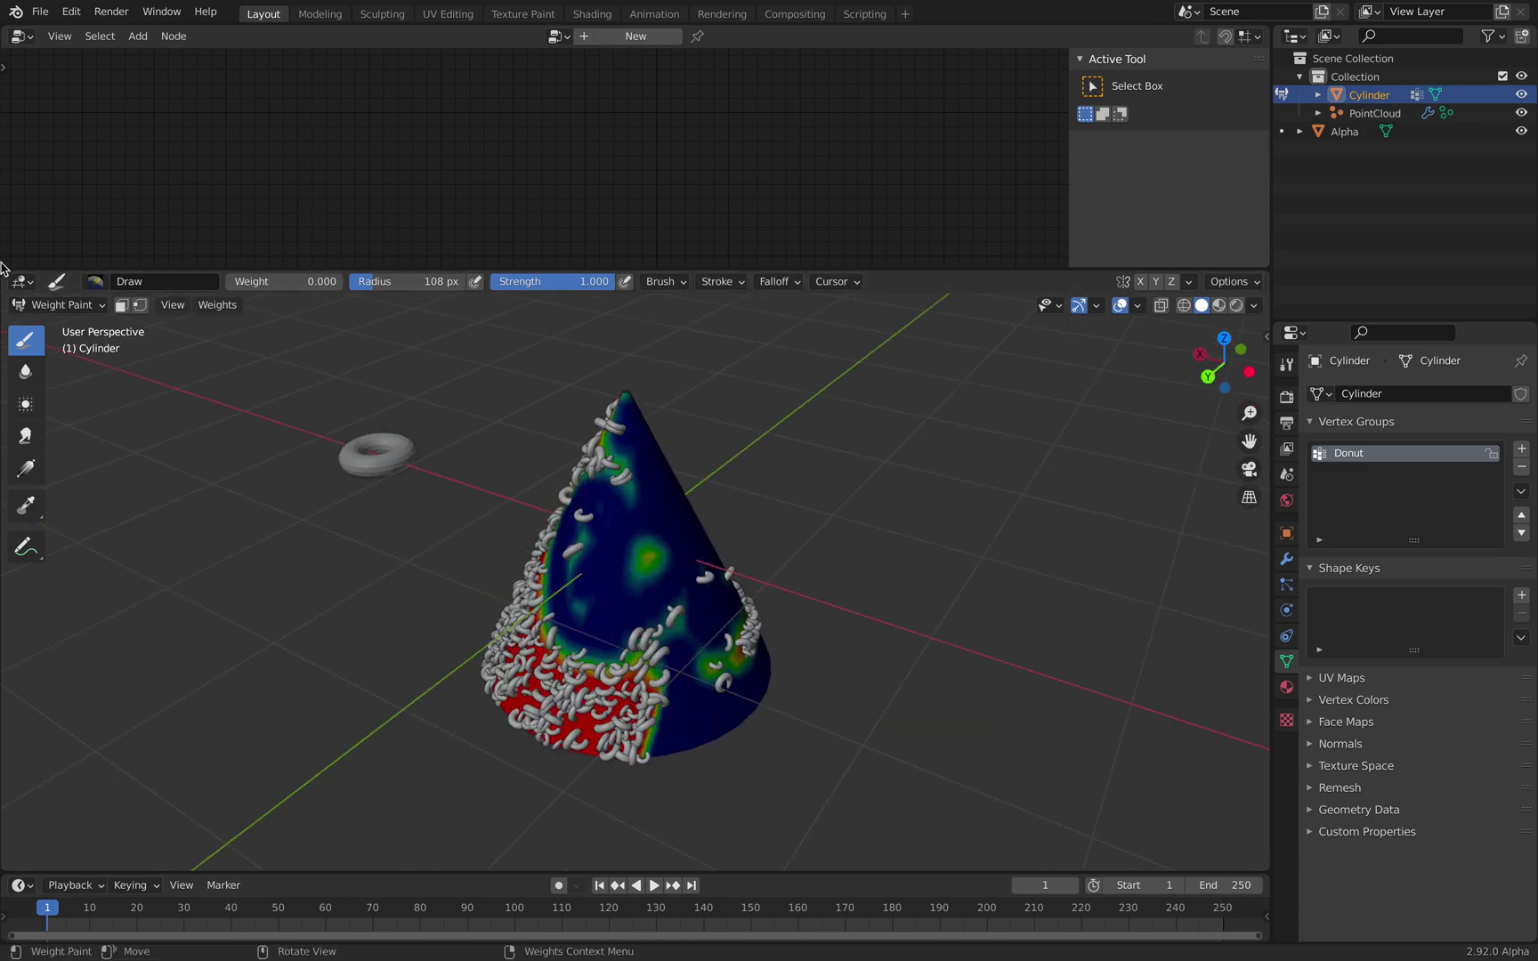
Step: Return the cone to Object Mode, deselect it and save the file
left_click(58, 304)
left_click(62, 325)
middle_click_drag(534, 418, 698, 478)
key("ctrl+s")
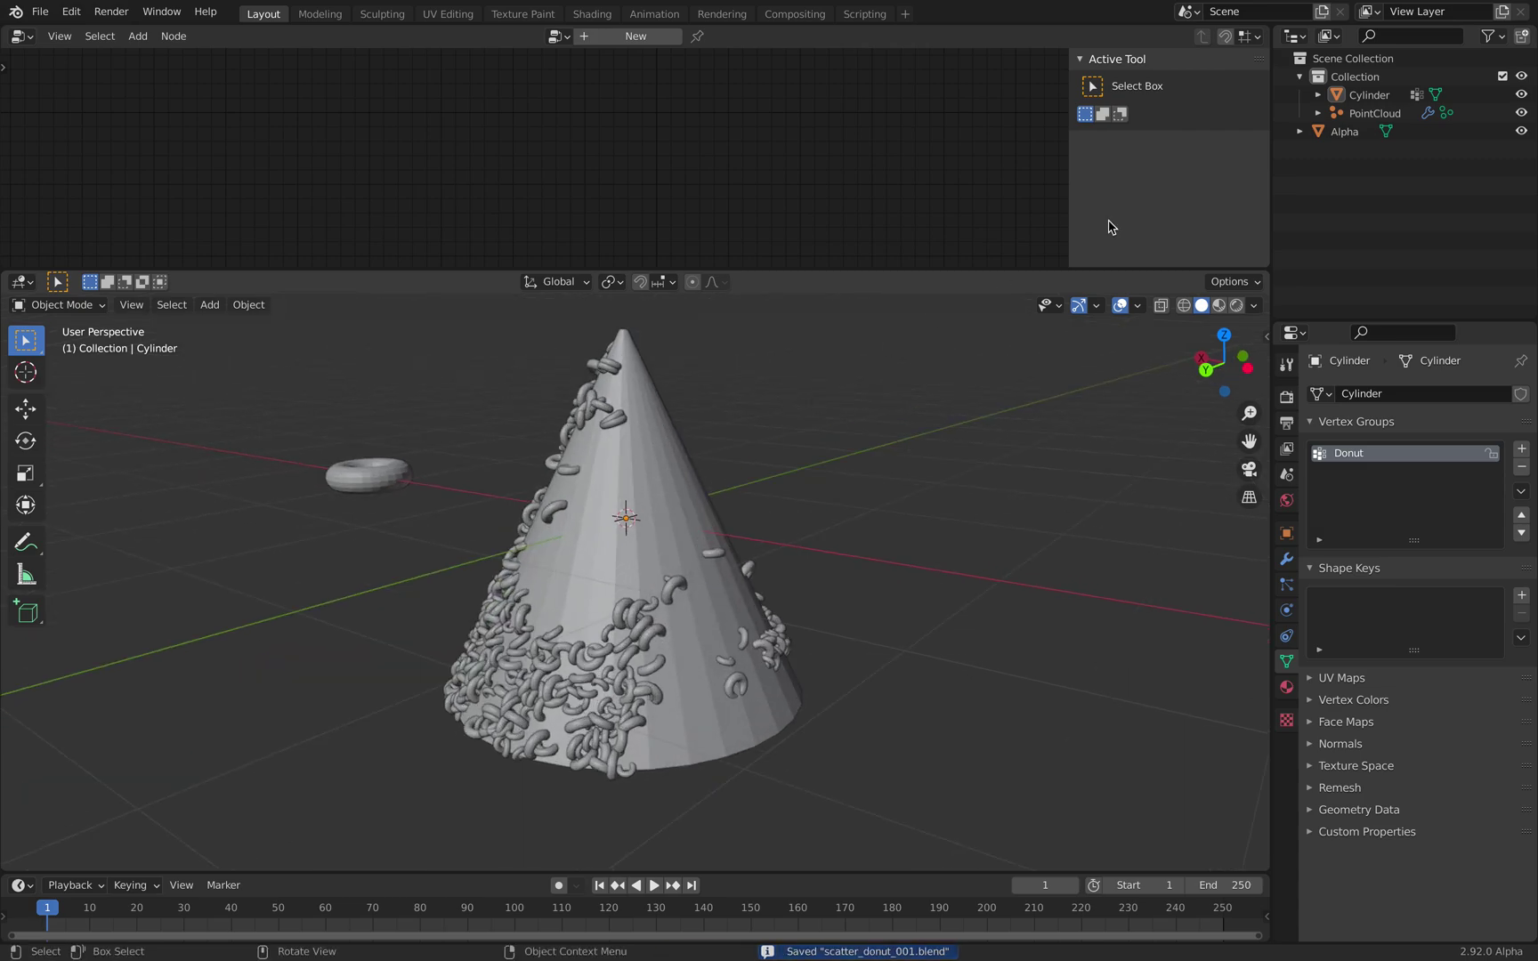
Step: Select the point cloud, fit its whole node tree into an enlarged node editor, and reselect the cone
left_click(1375, 112)
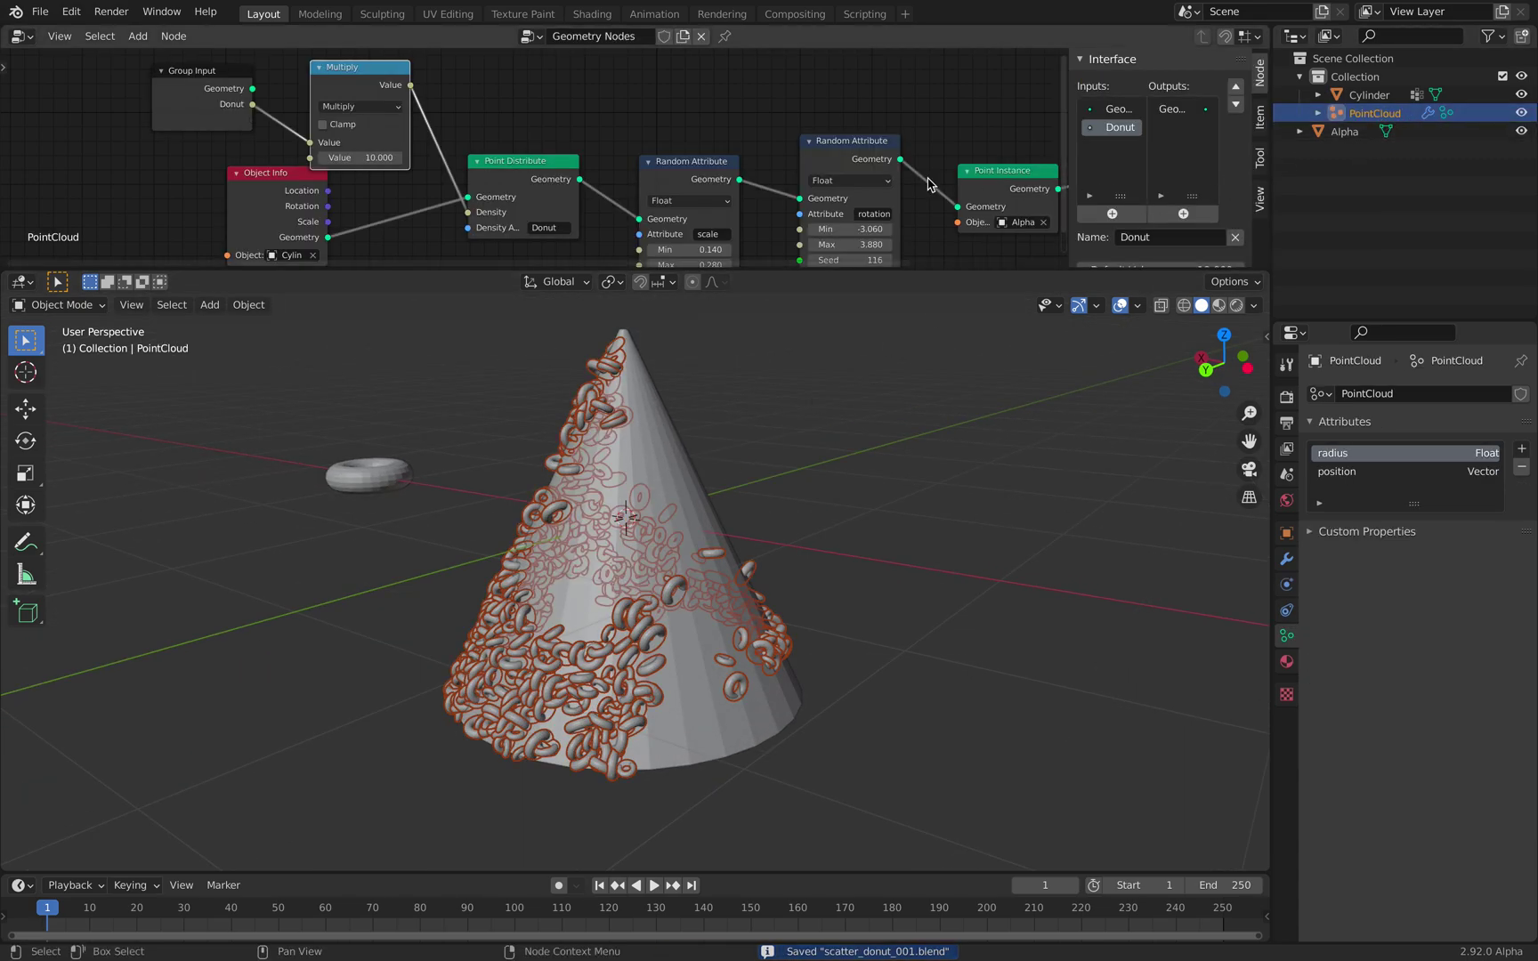
scroll(883, 196, "down", 2)
left_click_drag(913, 268, 917, 361)
key("Home")
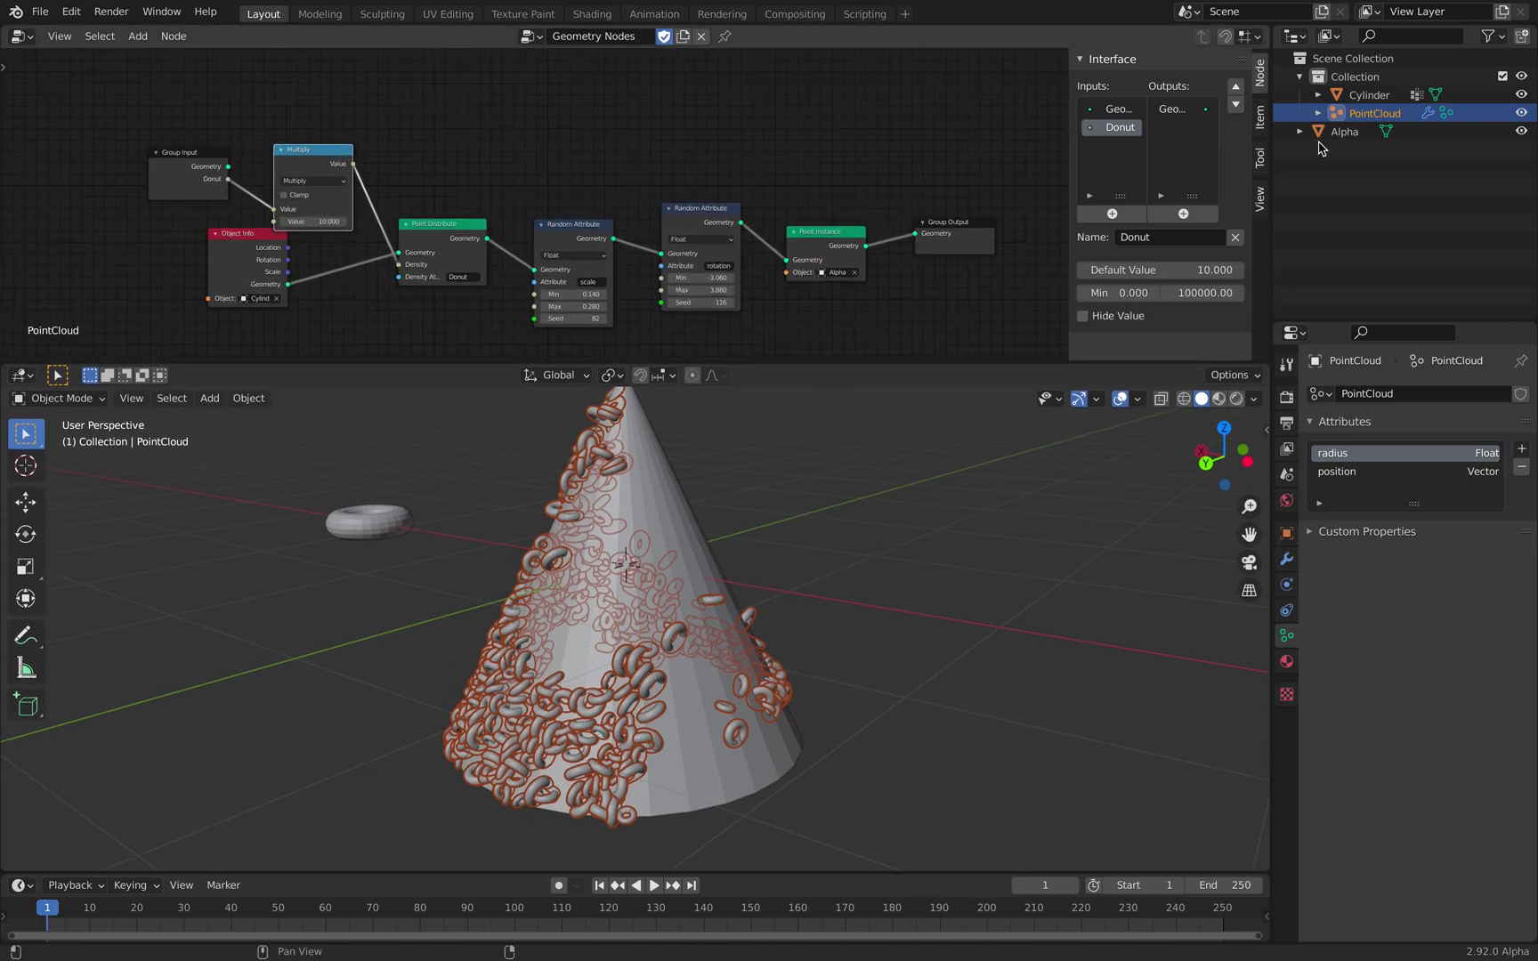
left_click(1370, 95)
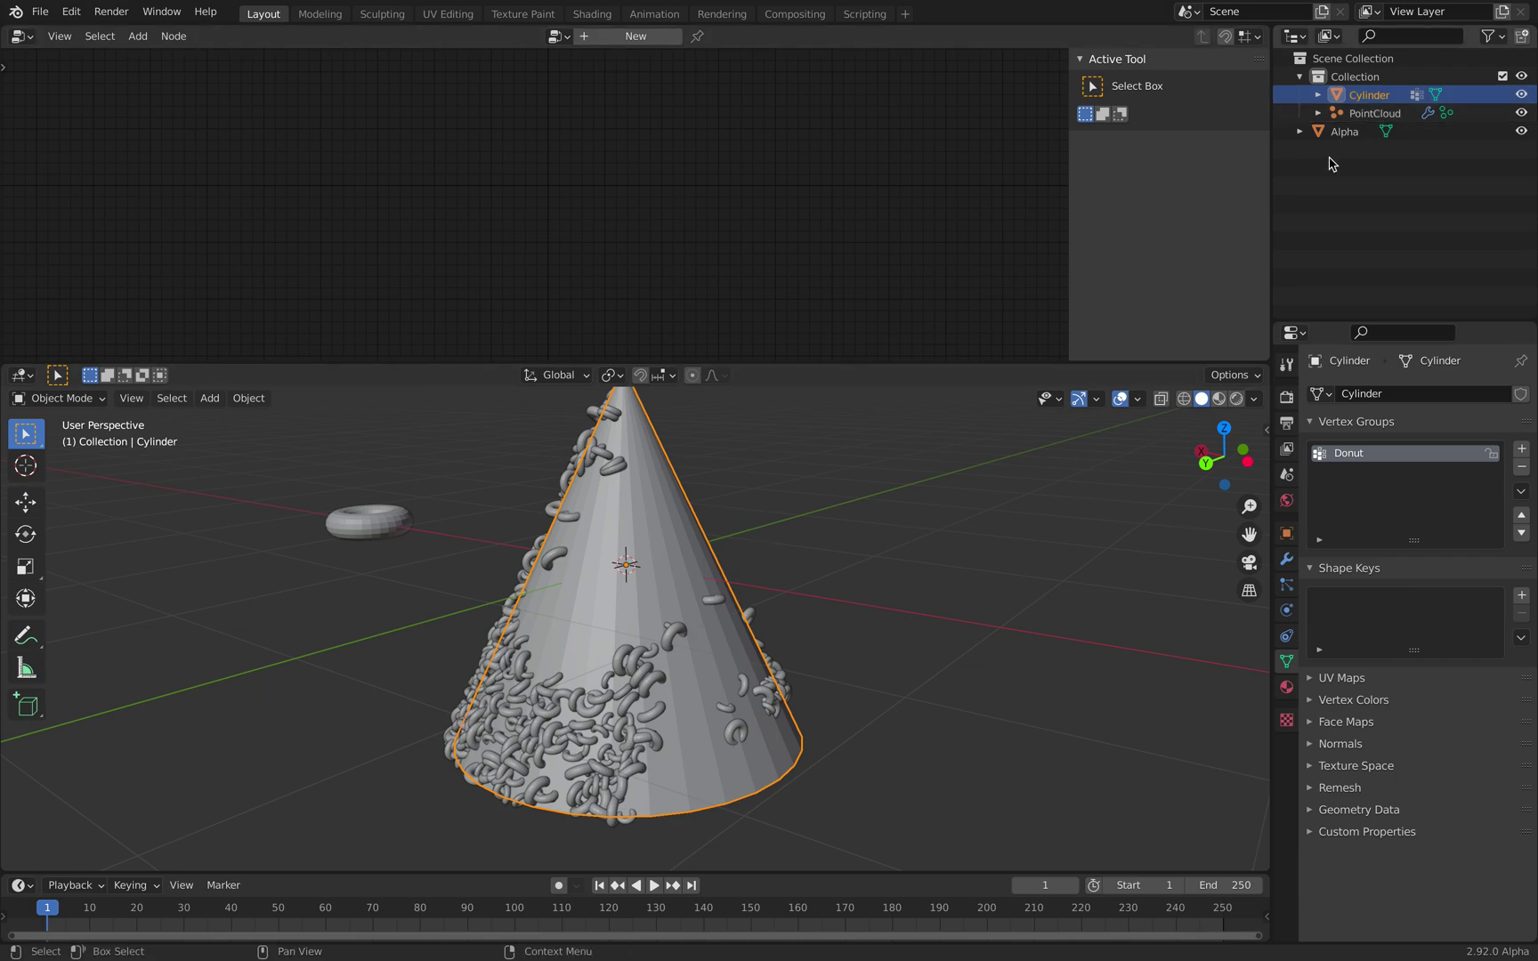
Step: Turn on Cavity in the solid viewport shading and deselect the point cloud to view the scattered donuts
left_click(1349, 114)
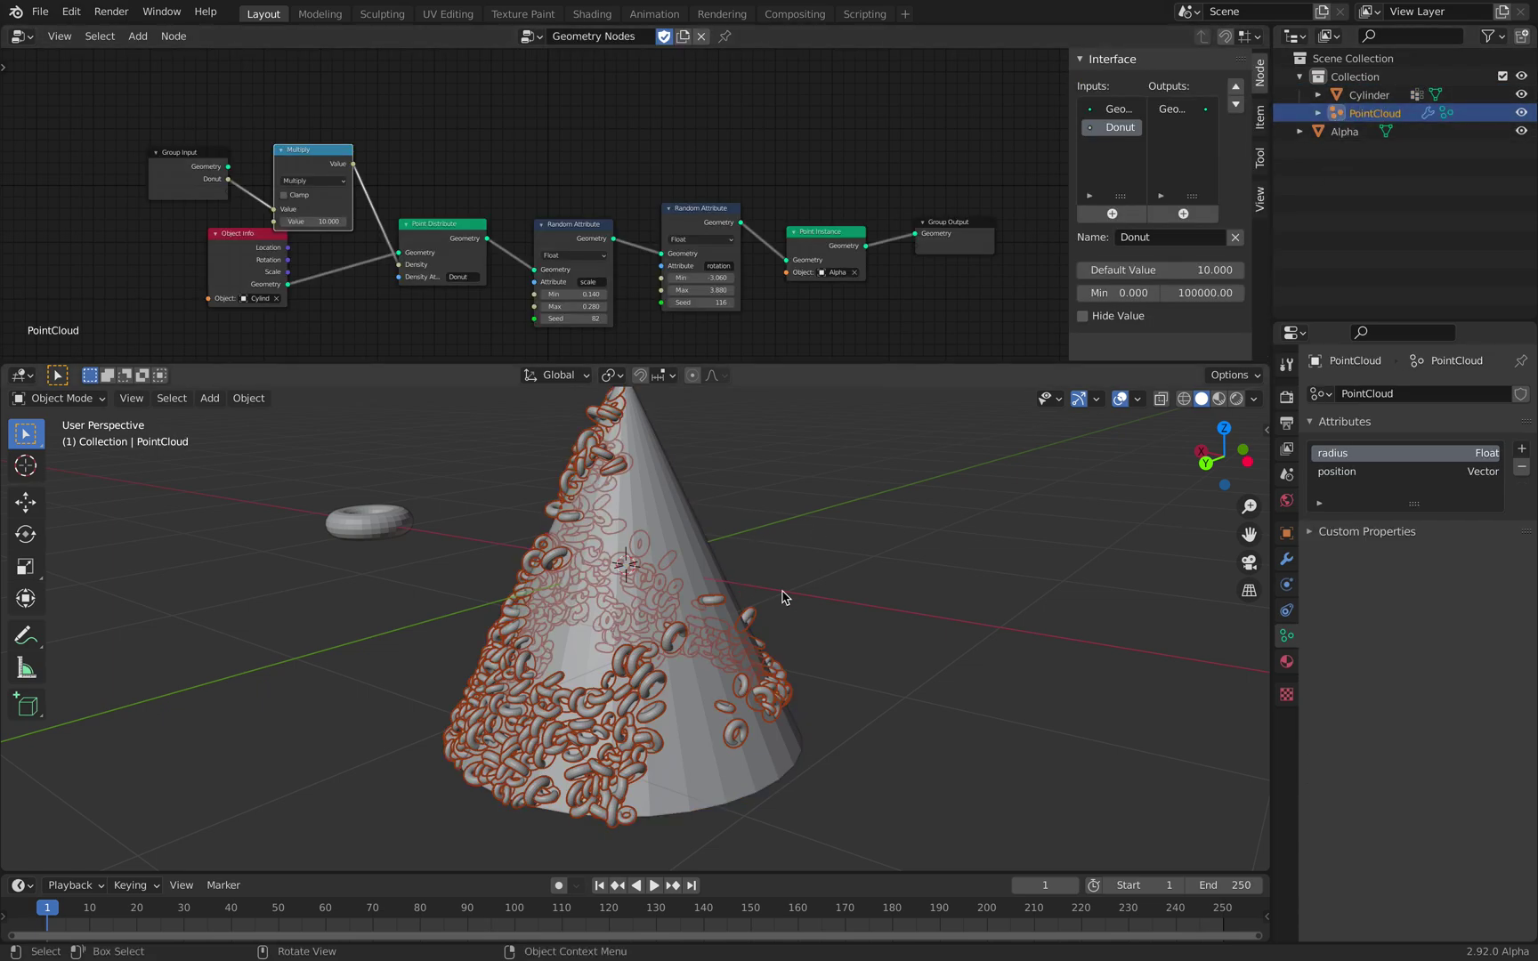
middle_click_drag(748, 601, 854, 599)
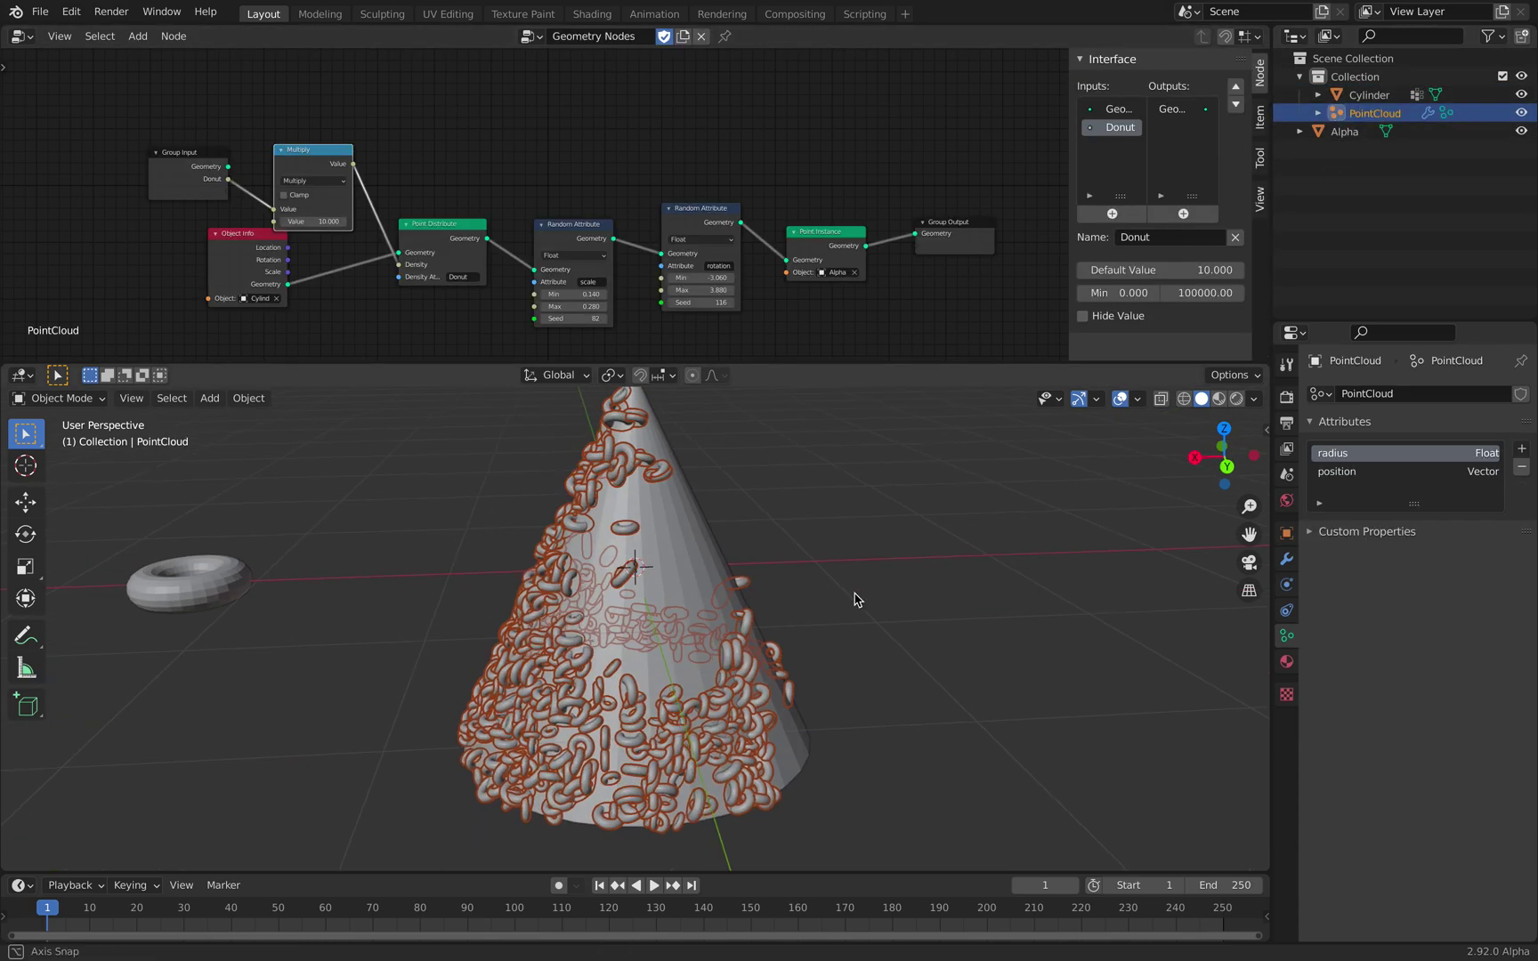
left_click(1254, 398)
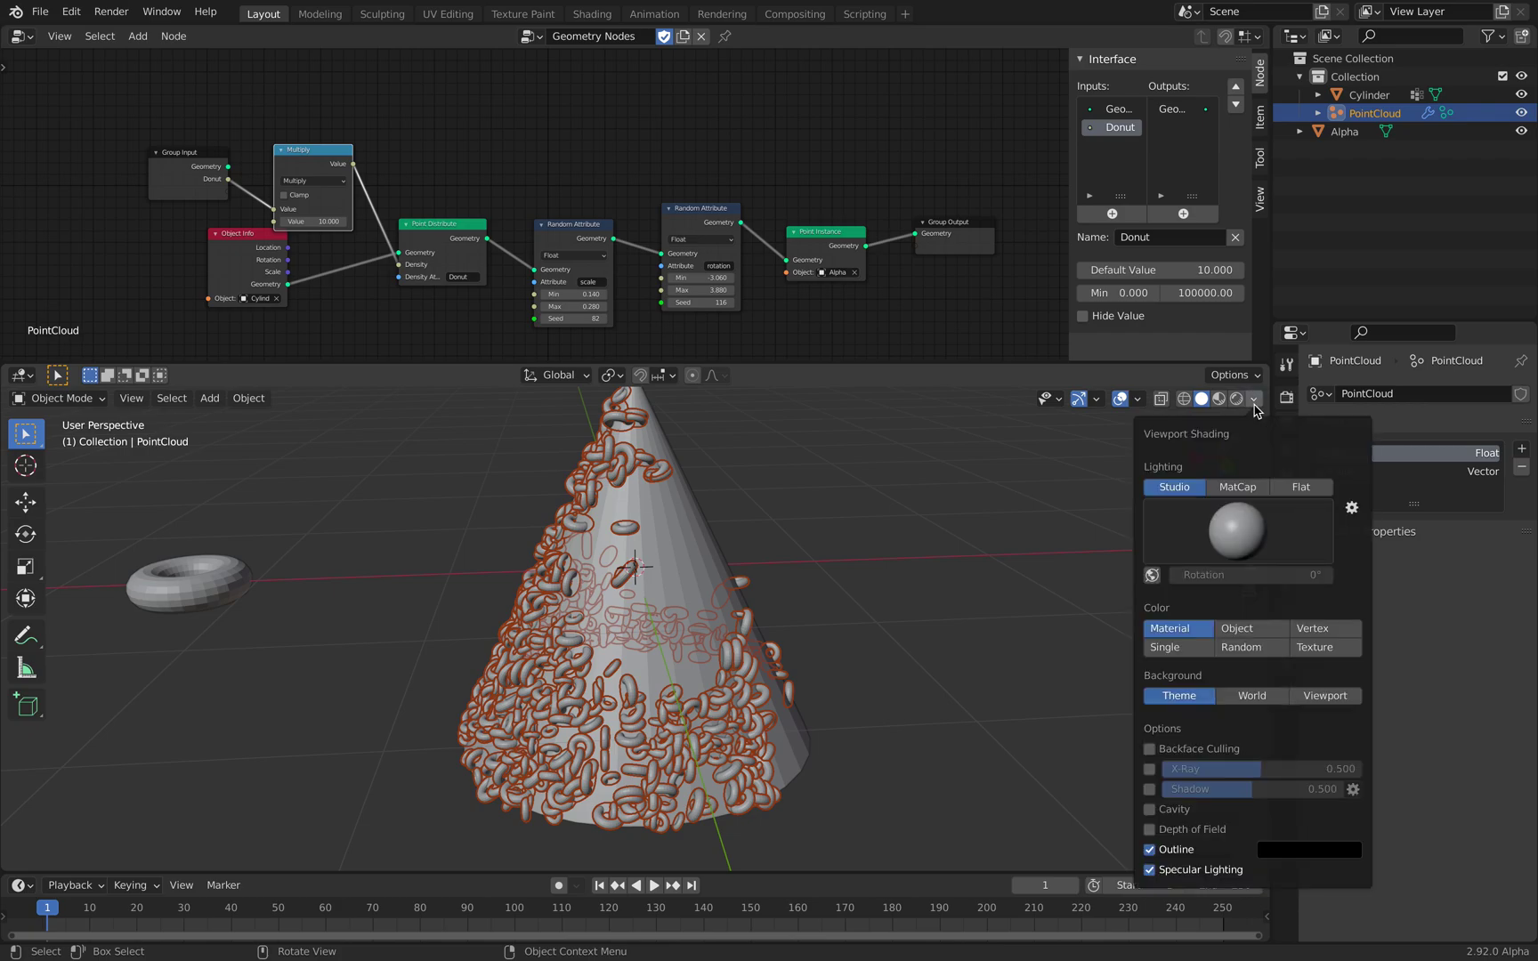
left_click(1149, 809)
left_click(926, 649)
middle_click_drag(757, 628, 872, 631)
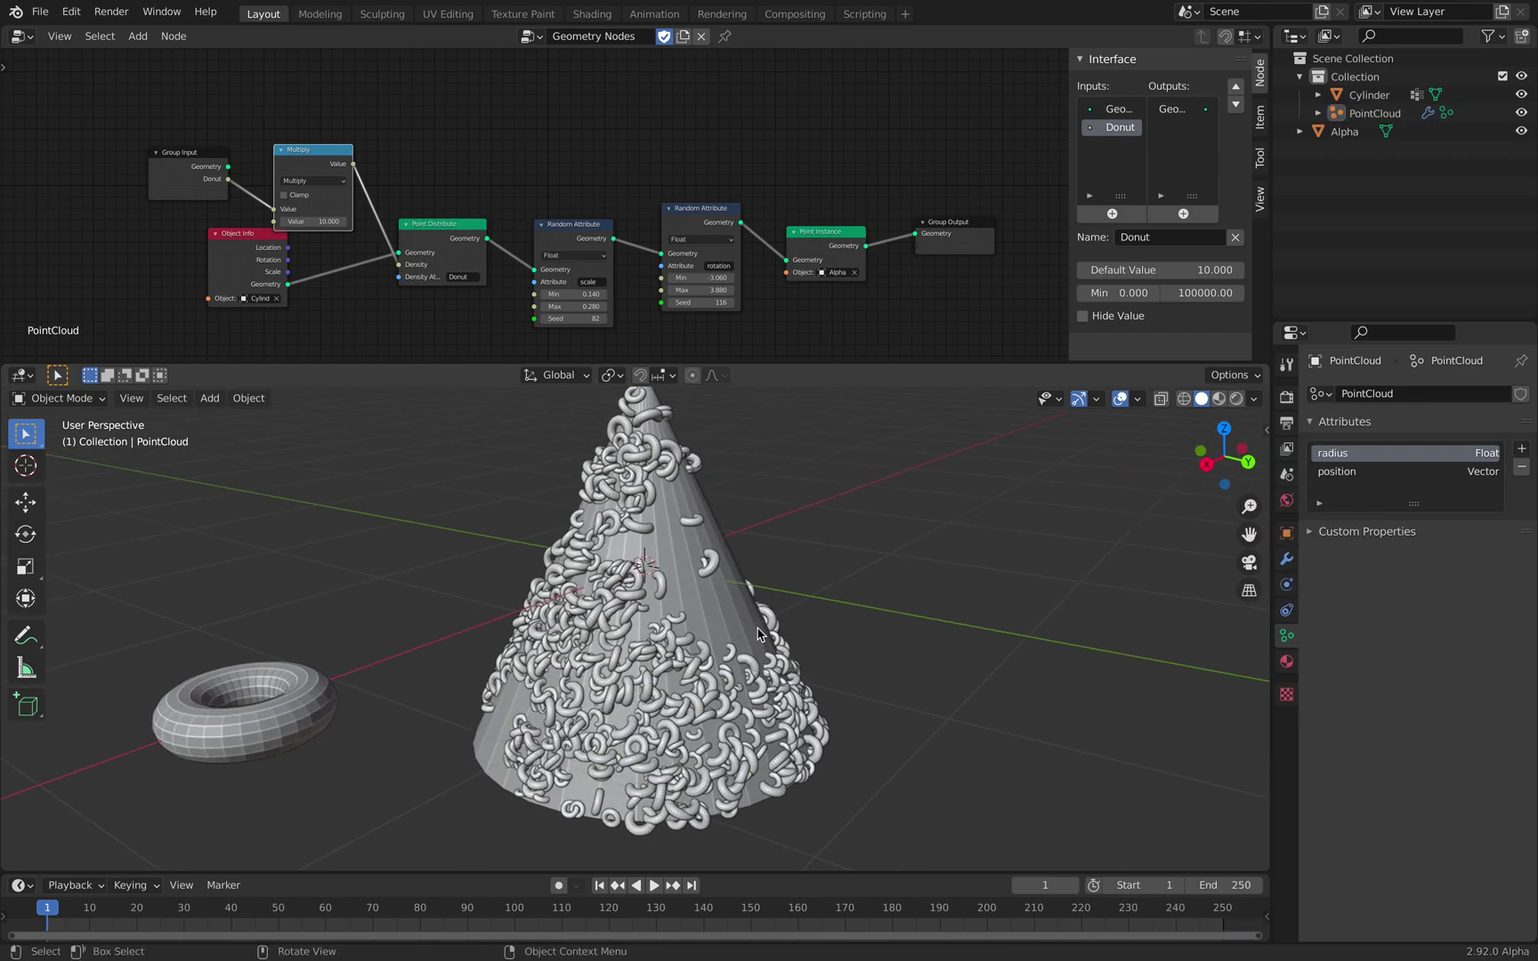
Step: Save the file and reselect the point cloud of scattered donuts on the cone
scroll(753, 630, "up", 2)
left_click(730, 590)
scroll(730, 590, "down", 2)
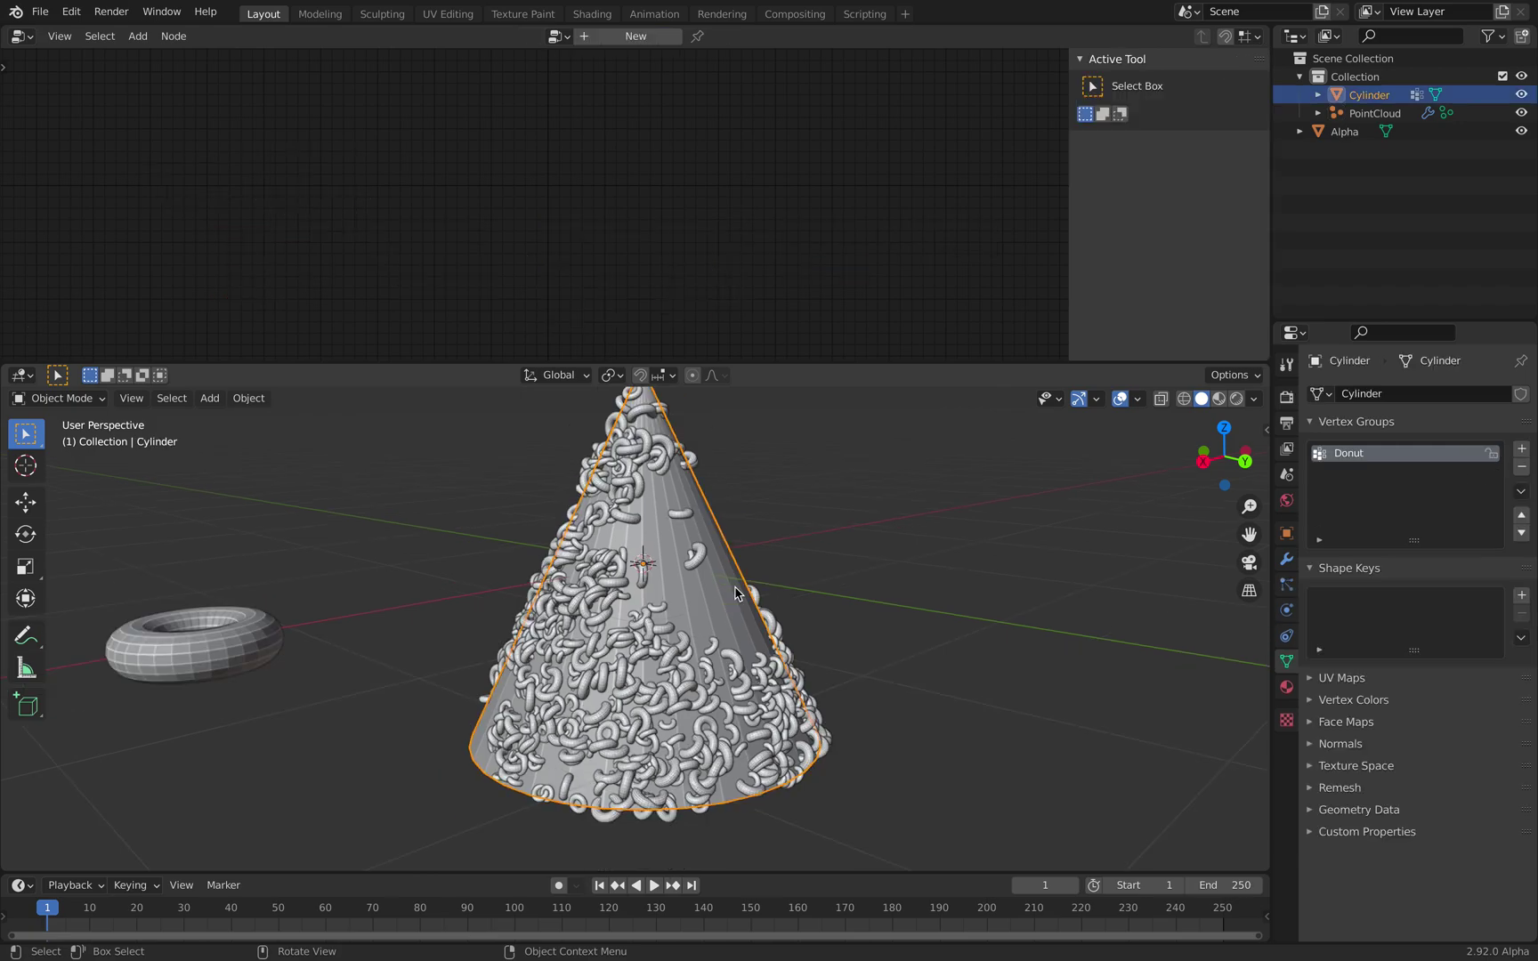
scroll(1008, 532, "down", 1)
scroll(911, 583, "up", 1)
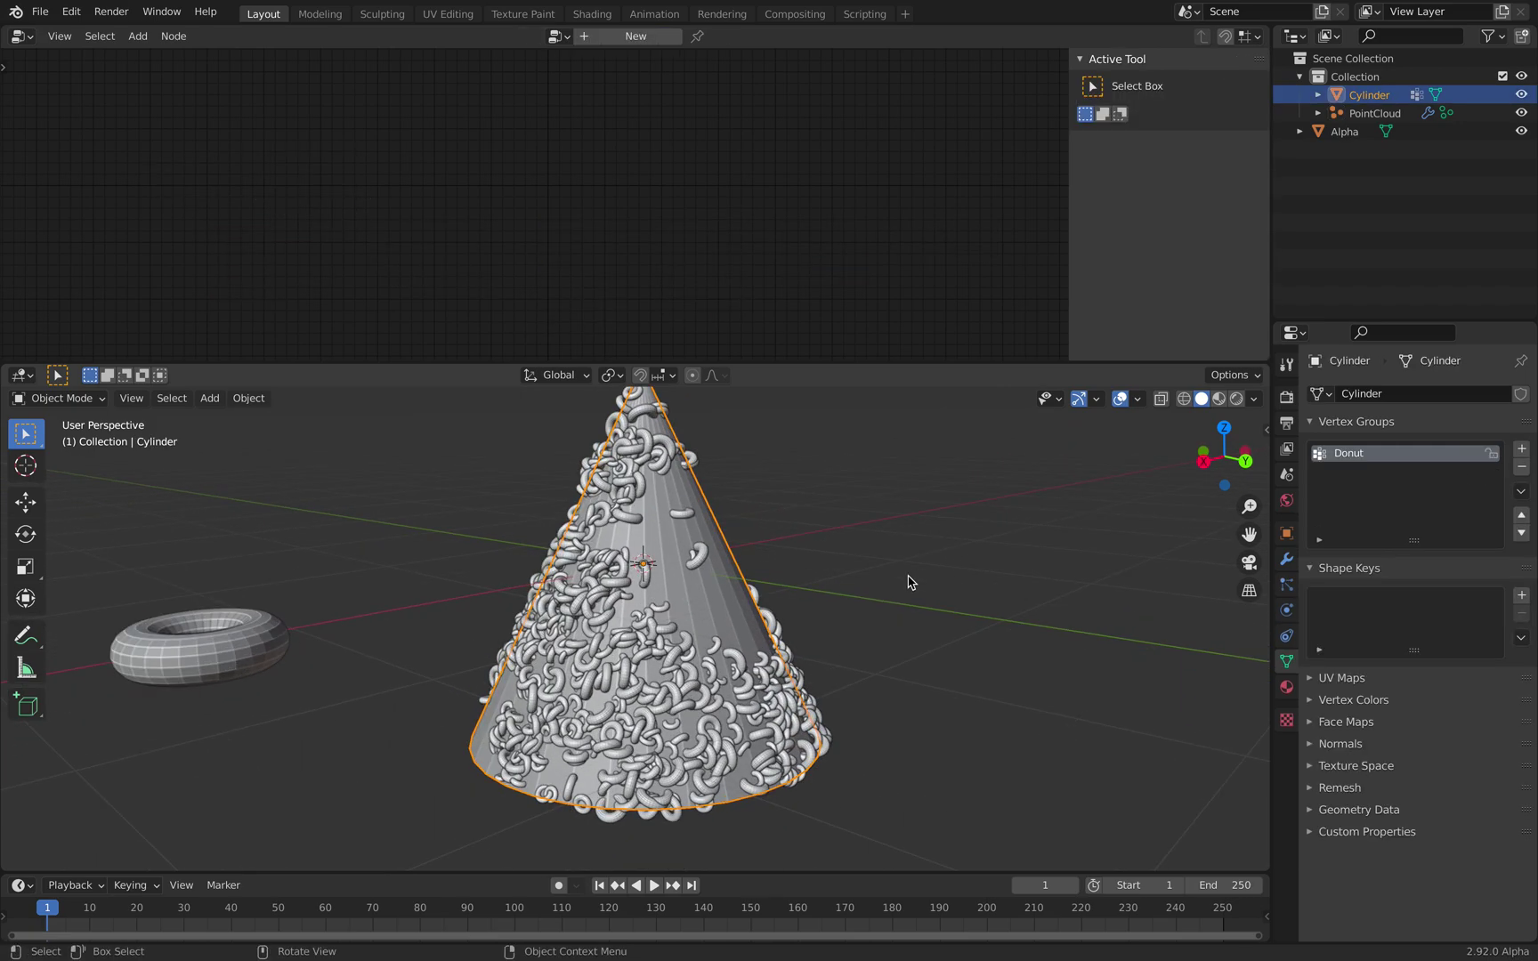
key("ctrl+s")
middle_click_drag(909, 576, 941, 583)
left_click(940, 583)
middle_click_drag(853, 610, 782, 601)
left_click(780, 641)
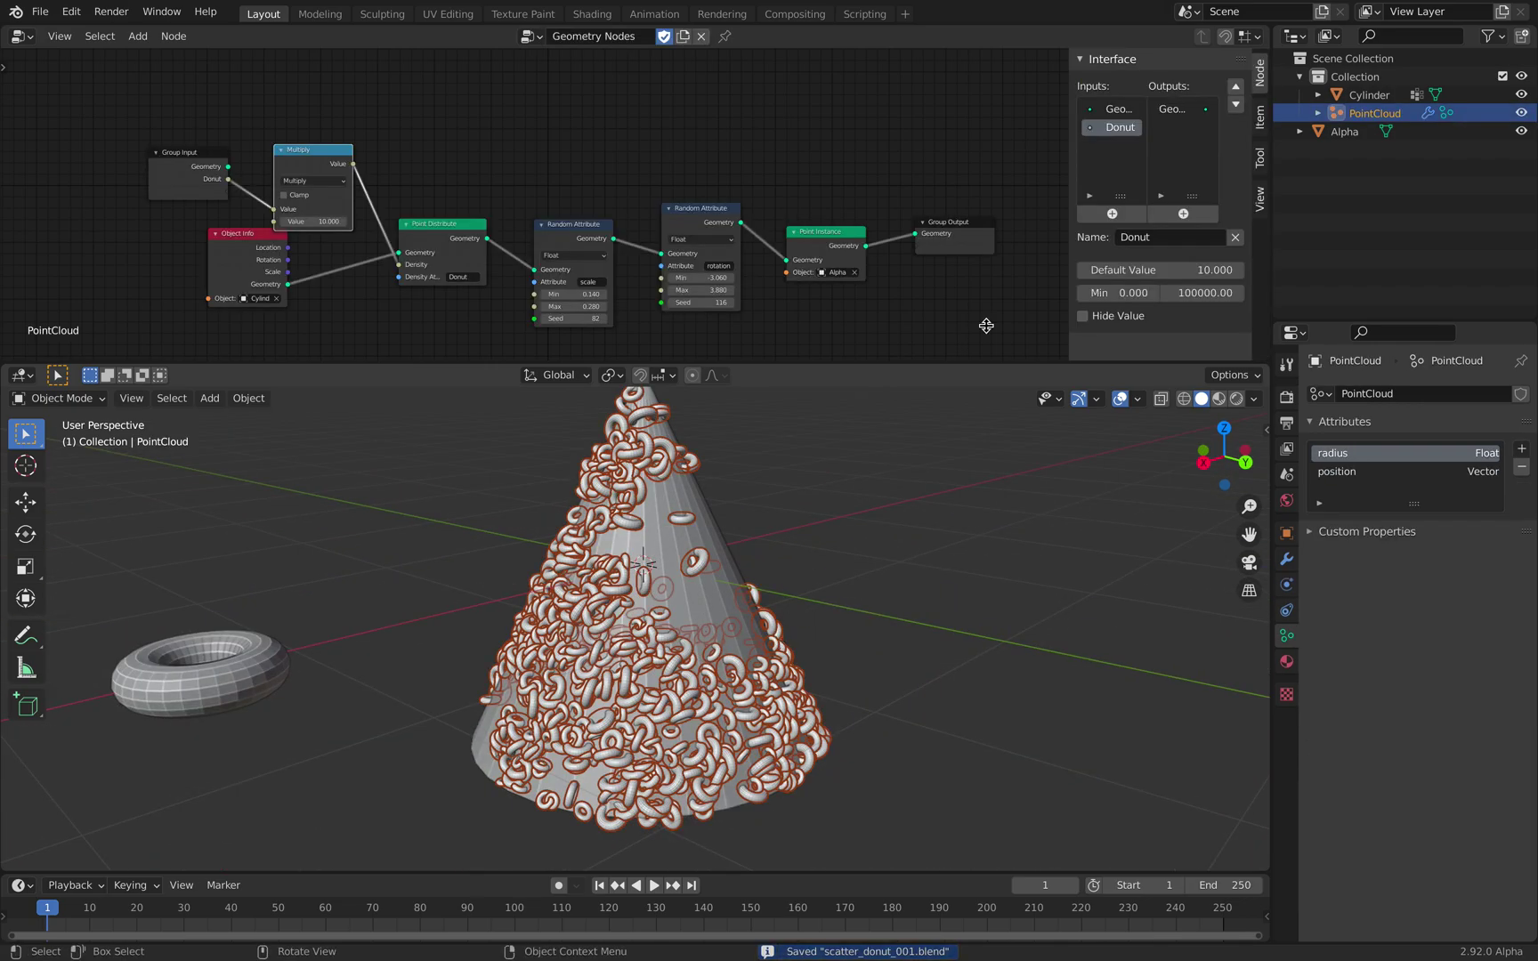
Step: Create a new material for the Alpha donut and show its nodes in the Shader Editor
left_click(1346, 134)
left_click(1292, 690)
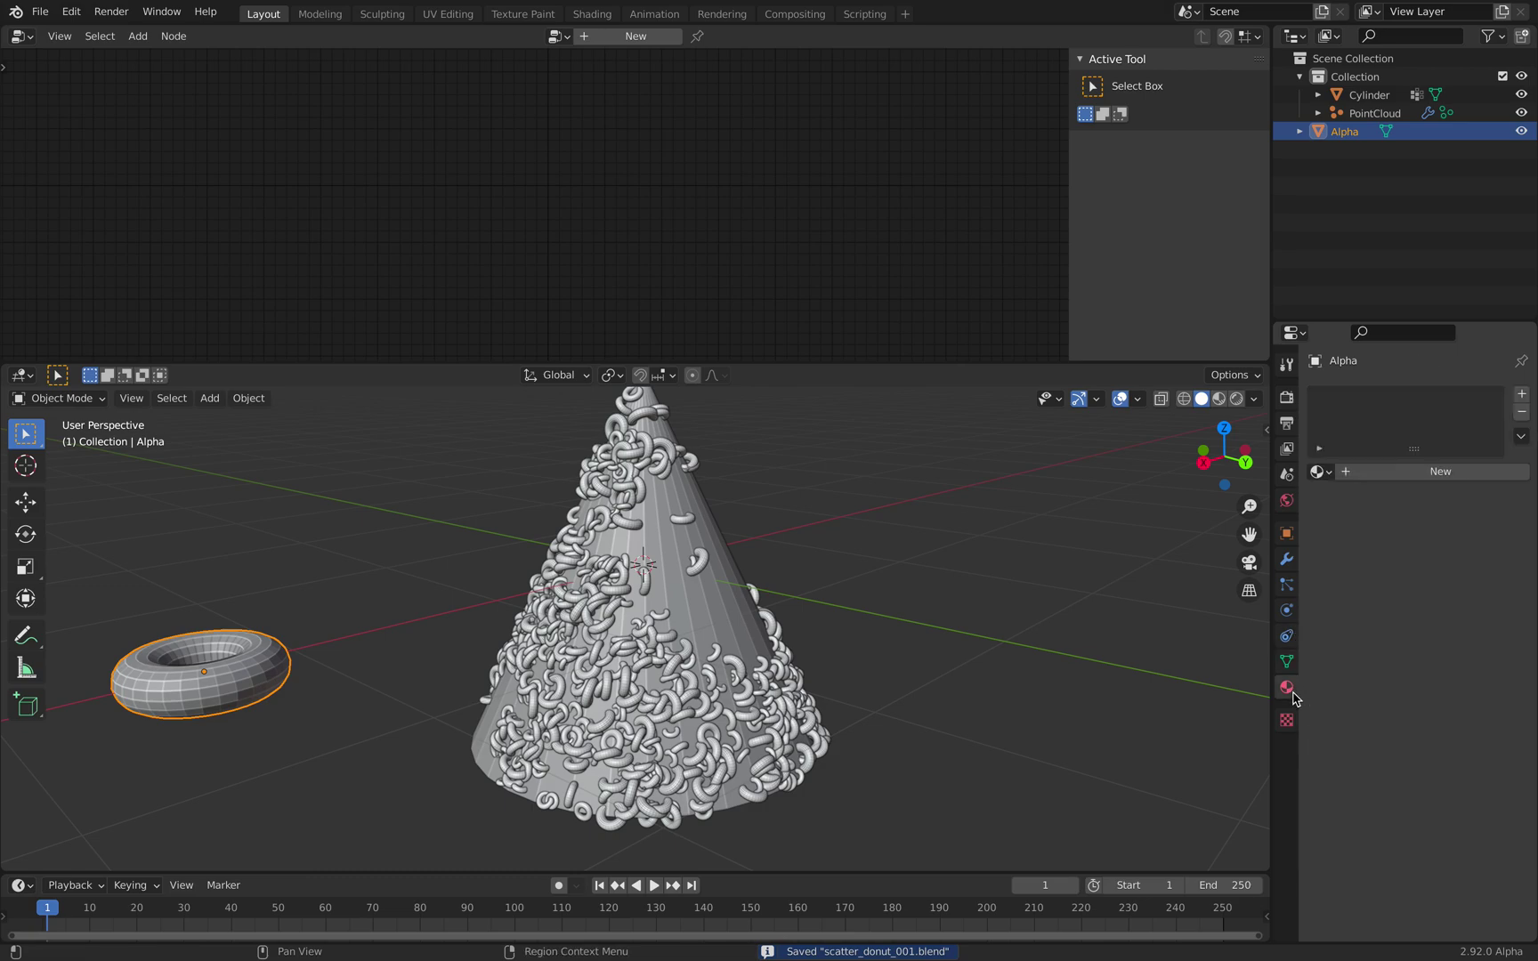
left_click(1371, 481)
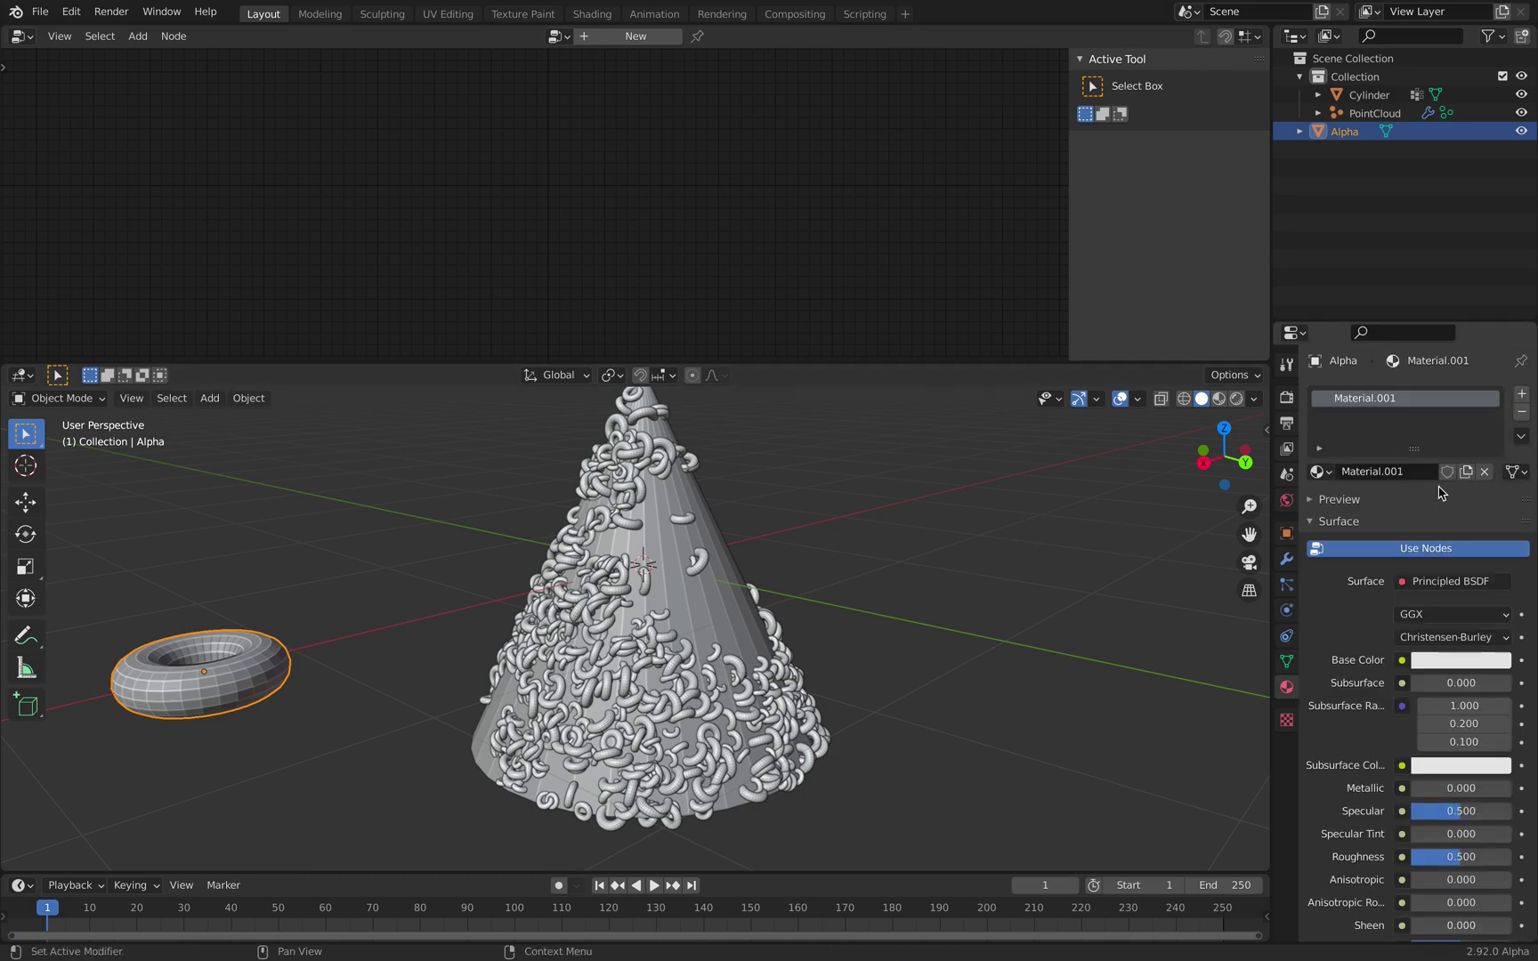
left_click(23, 37)
left_click(71, 224)
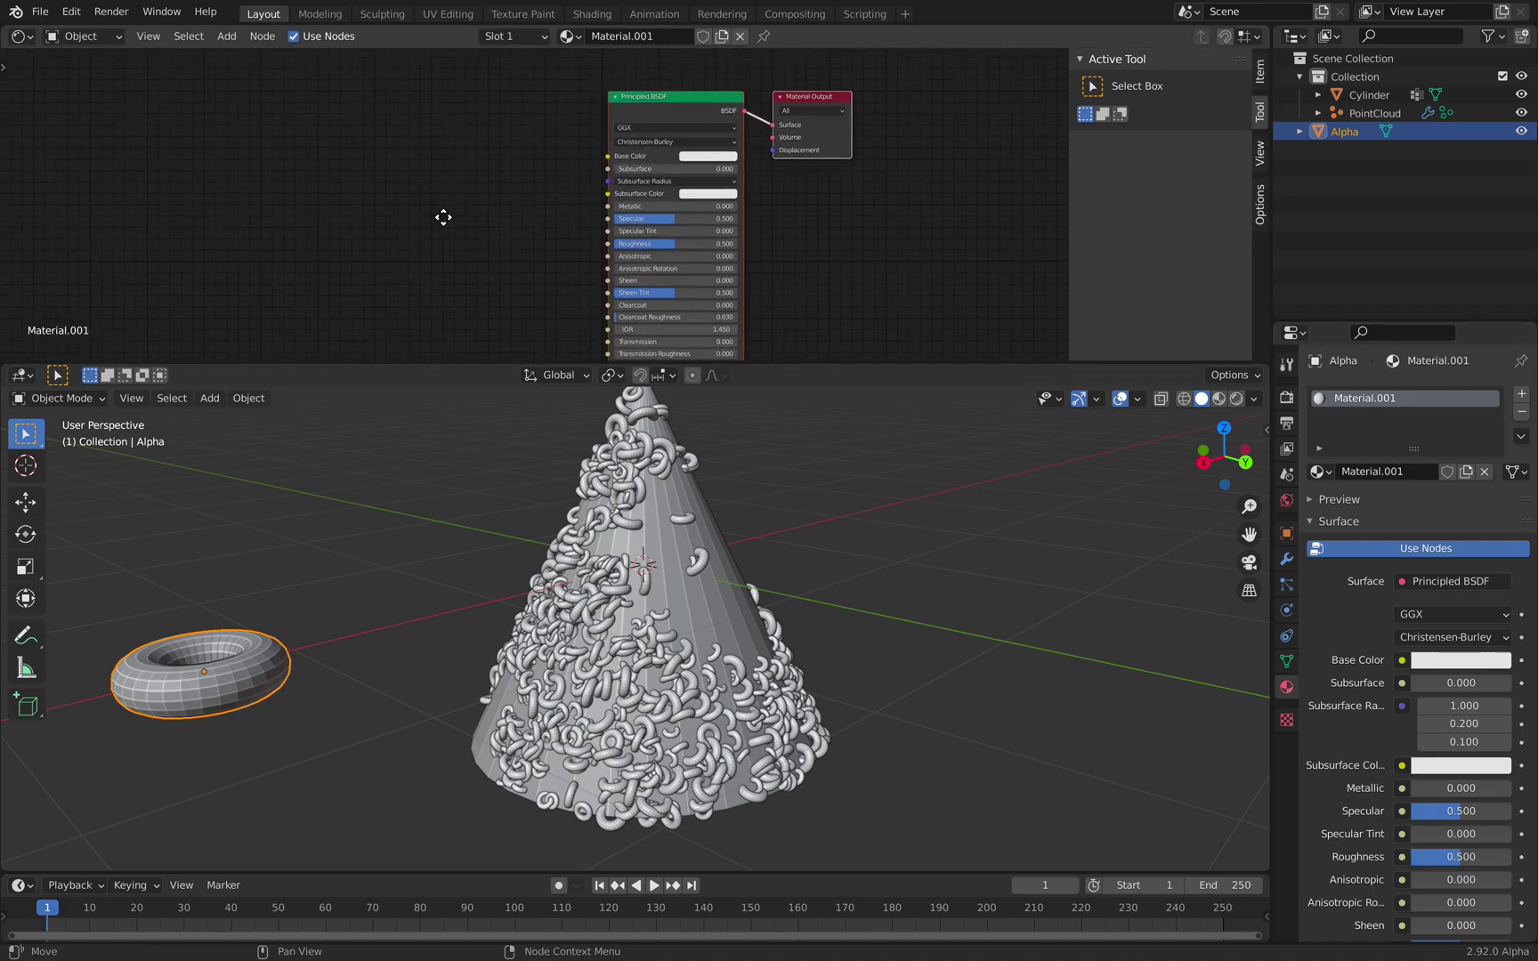
Step: Add a Hue/Saturation node before the Principled BSDF in the donut material
key("shift+a")
left_click(416, 191)
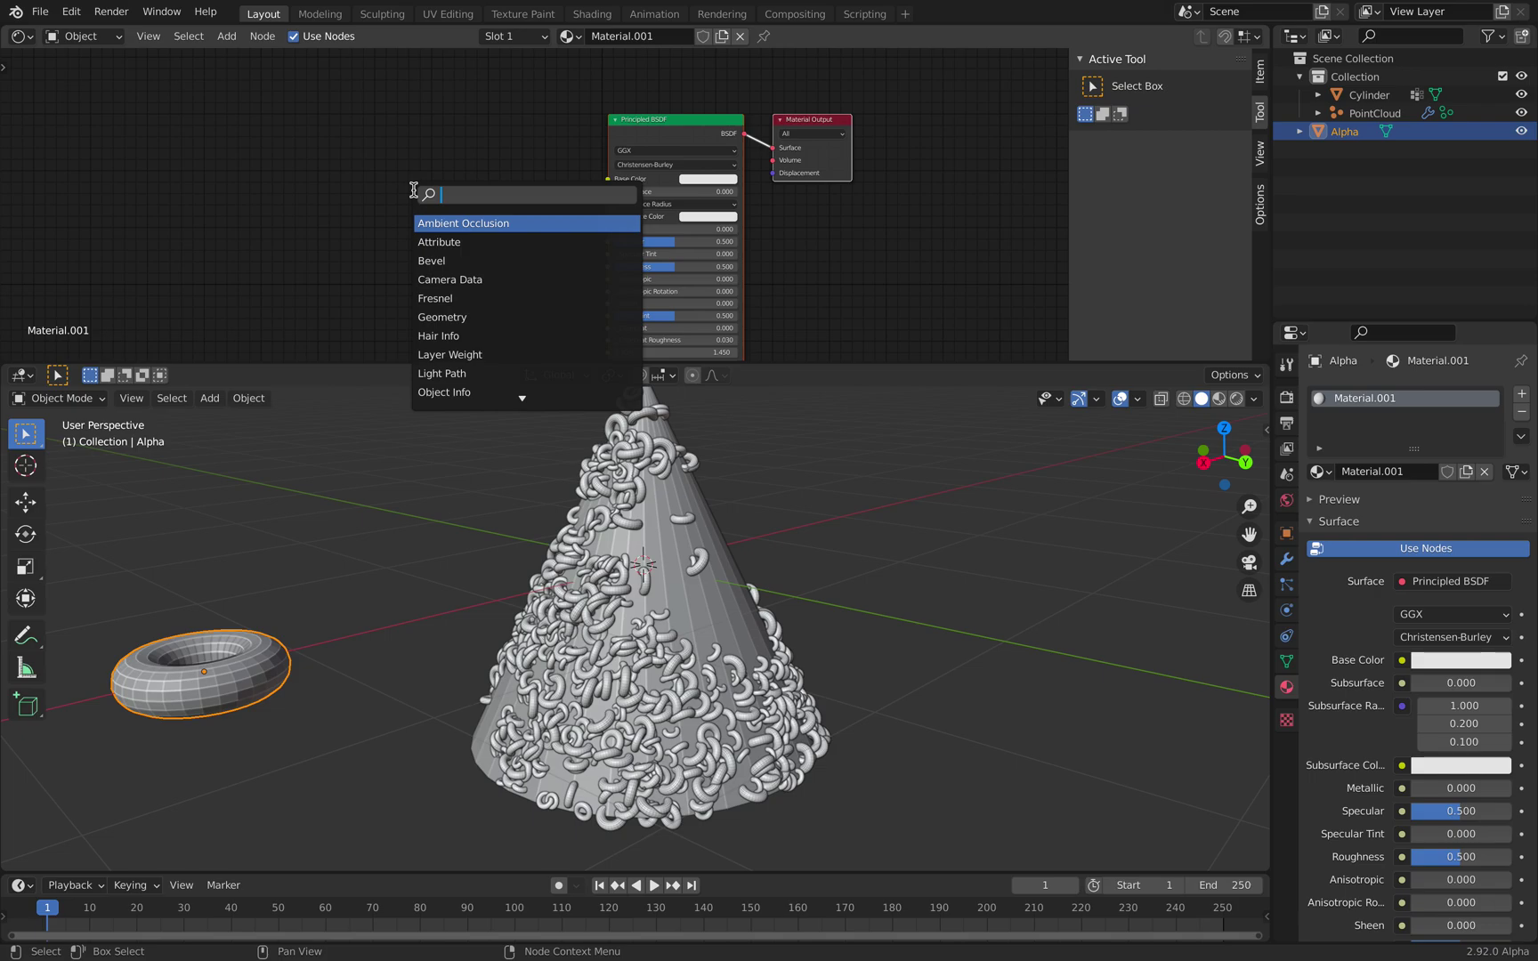
type("hu")
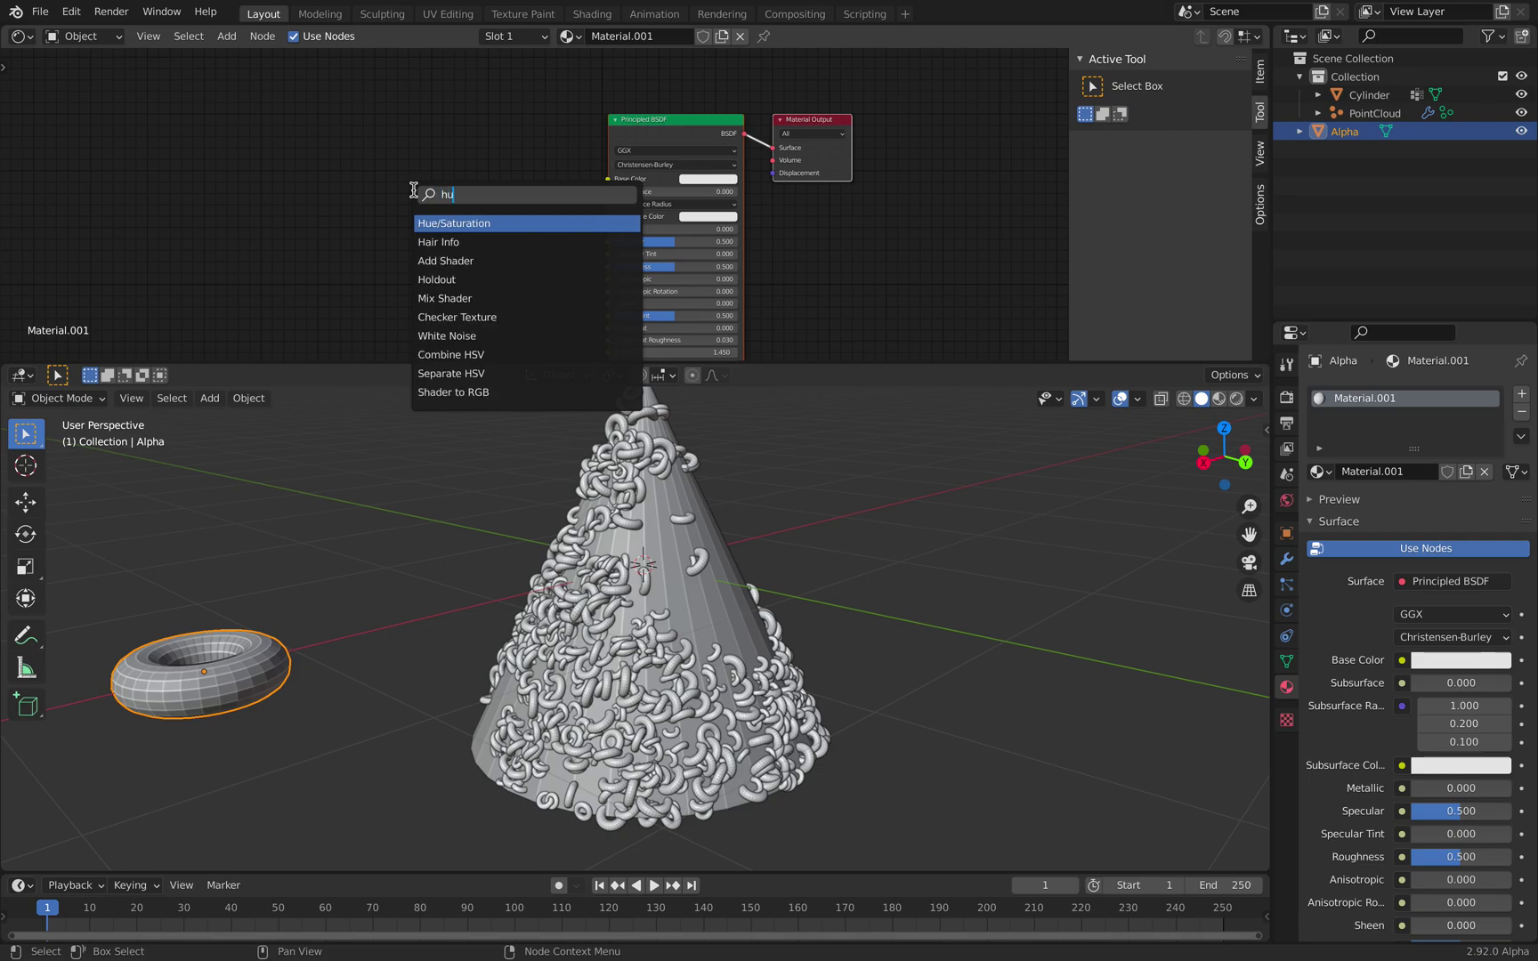
key("Return")
left_click(412, 191)
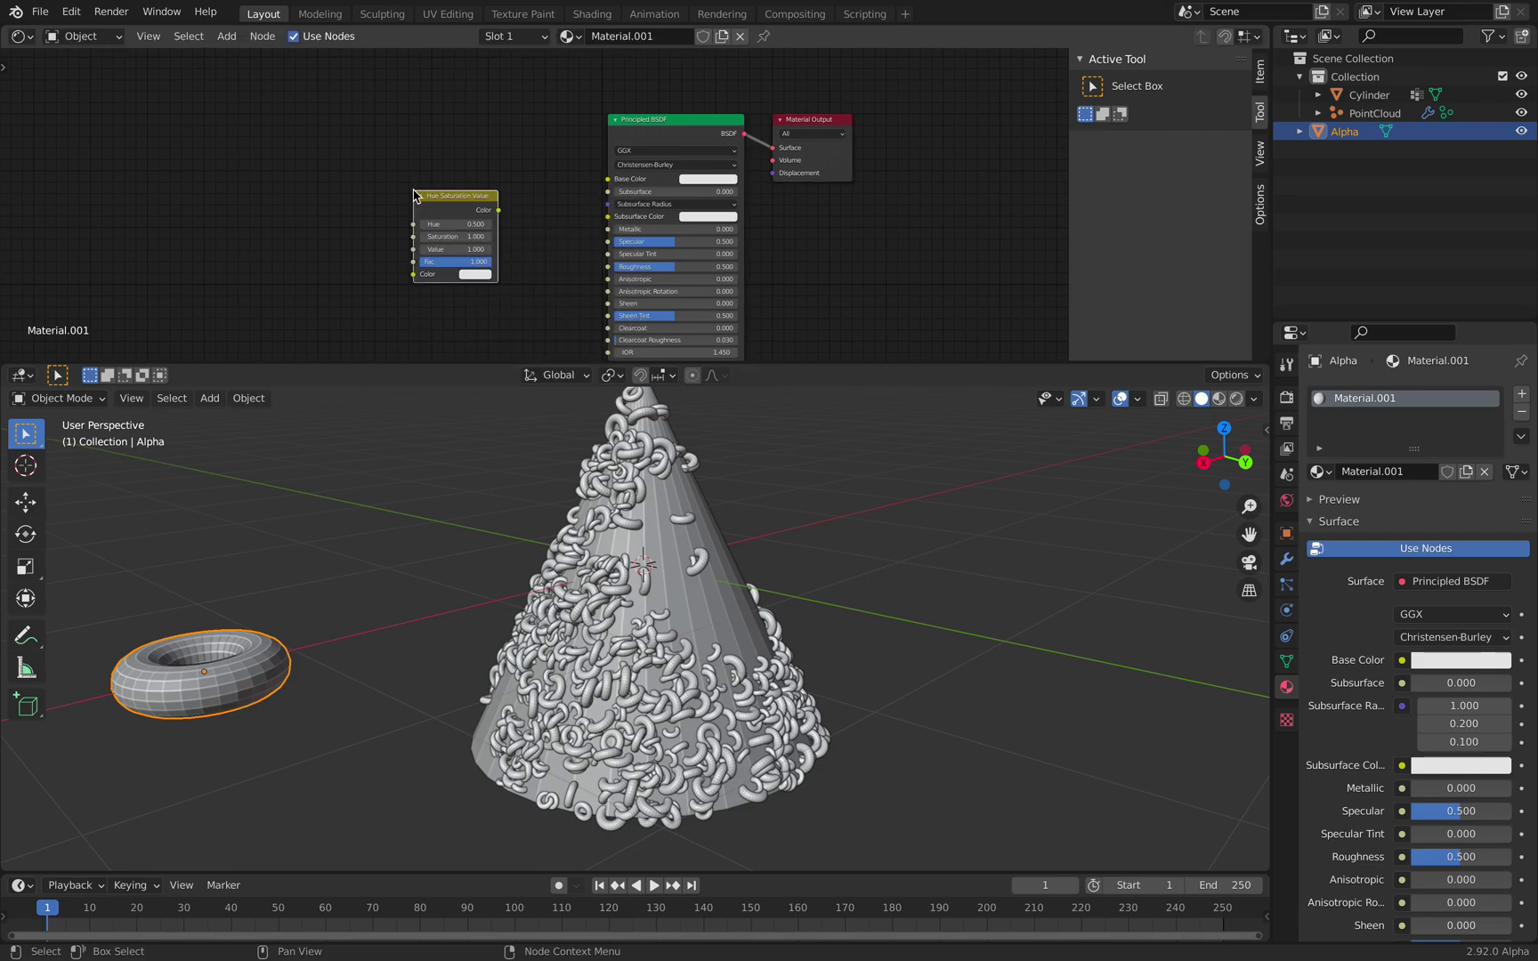
Step: Add an Object Info node ahead of the Hue Saturation Value node in the donut material
scroll(288, 174, "up", 1)
key("shift+a")
left_click(288, 178)
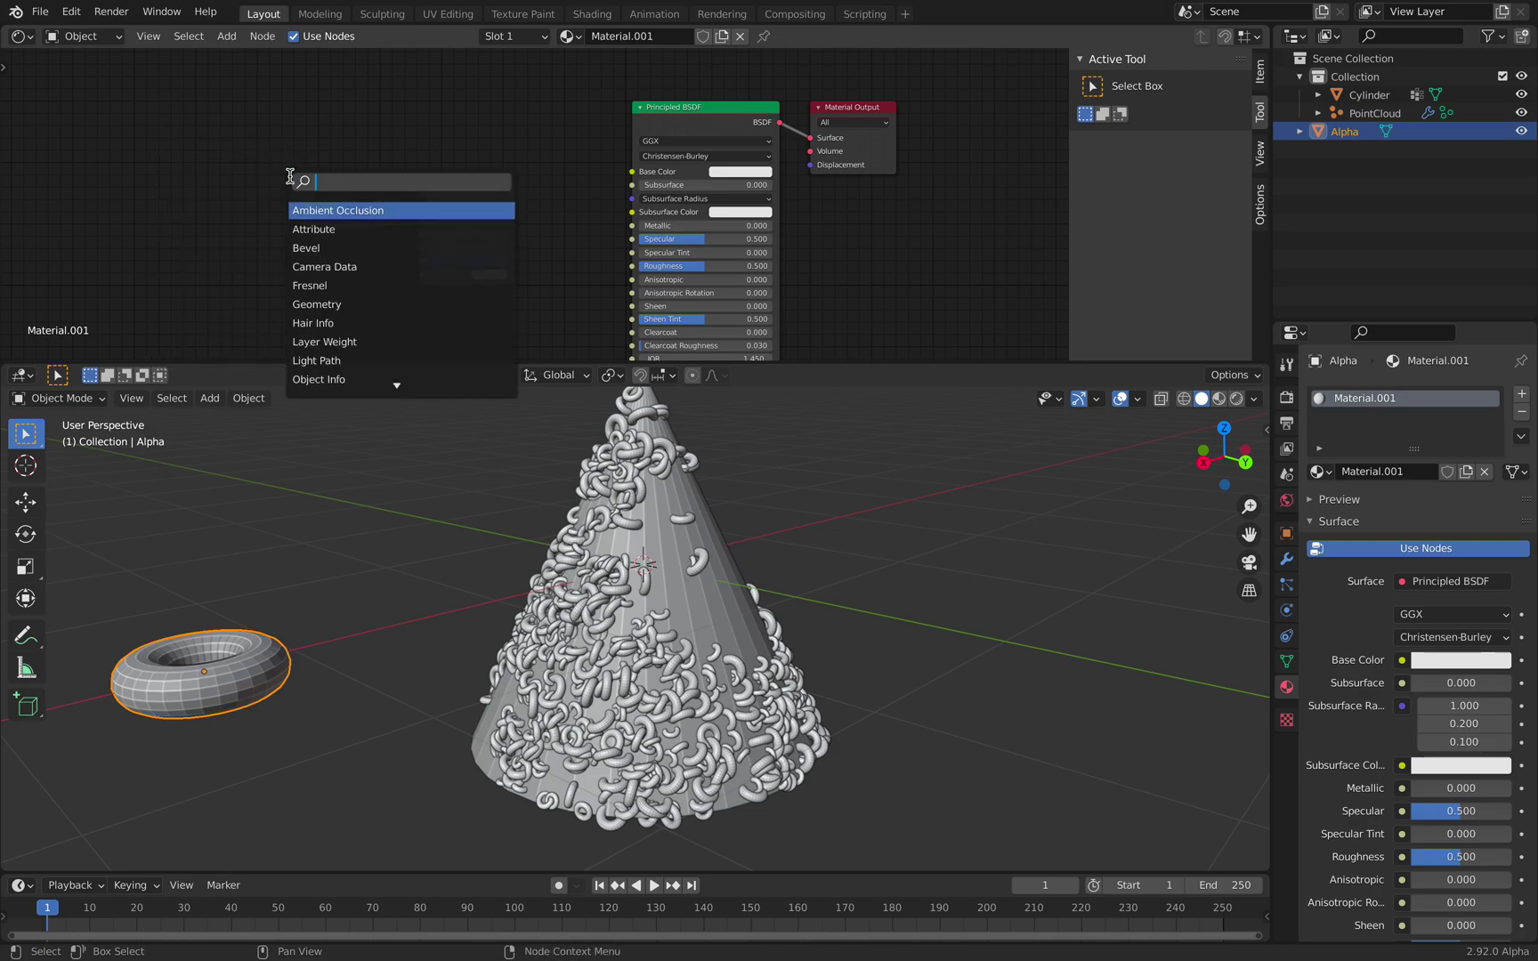
type("obje")
key("Return")
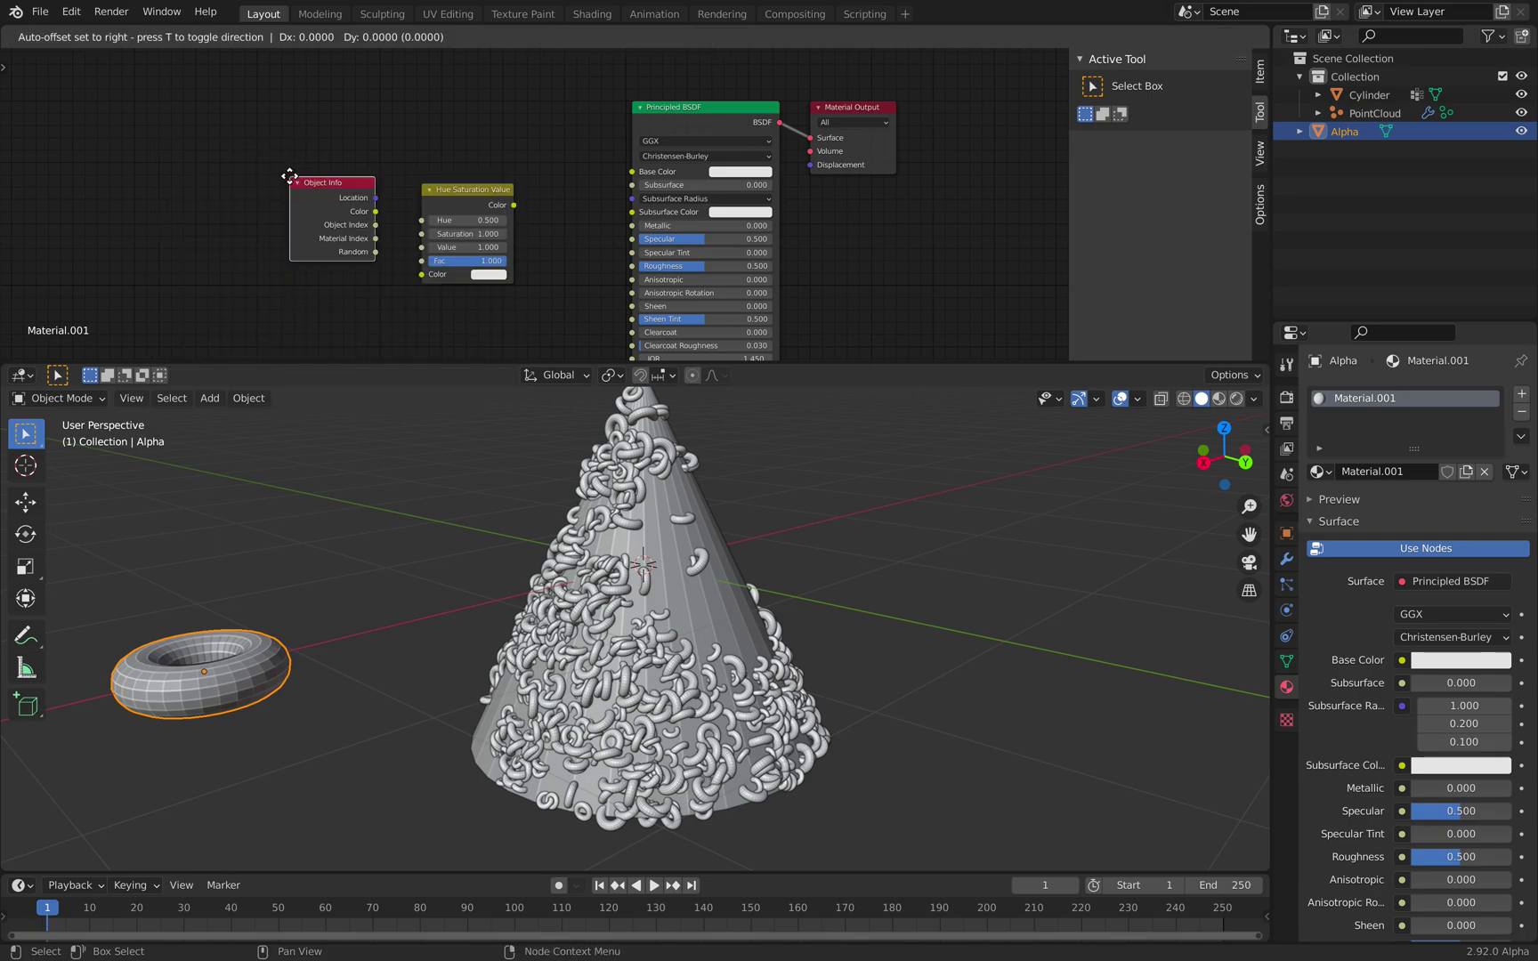
left_click(214, 171)
Step: Link Object Info's Random output to Hue, and the Hue Saturation Value colour to the Principled BSDF's Base Color
scroll(261, 227, "up", 1)
left_click_drag(245, 254, 388, 236)
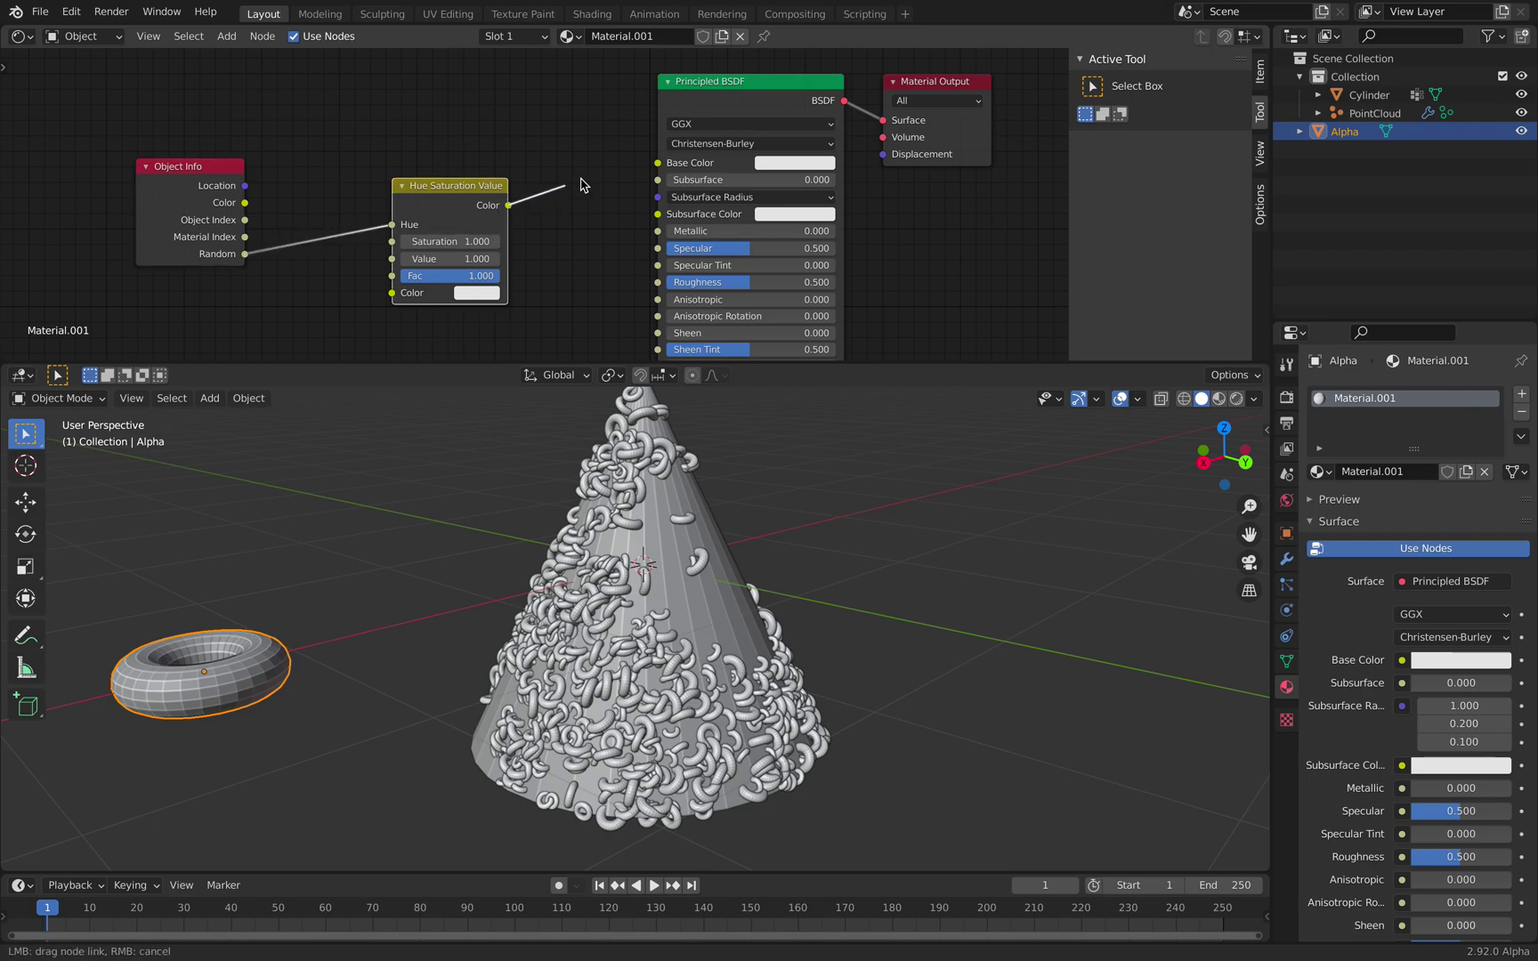
left_click_drag(656, 167, 658, 164)
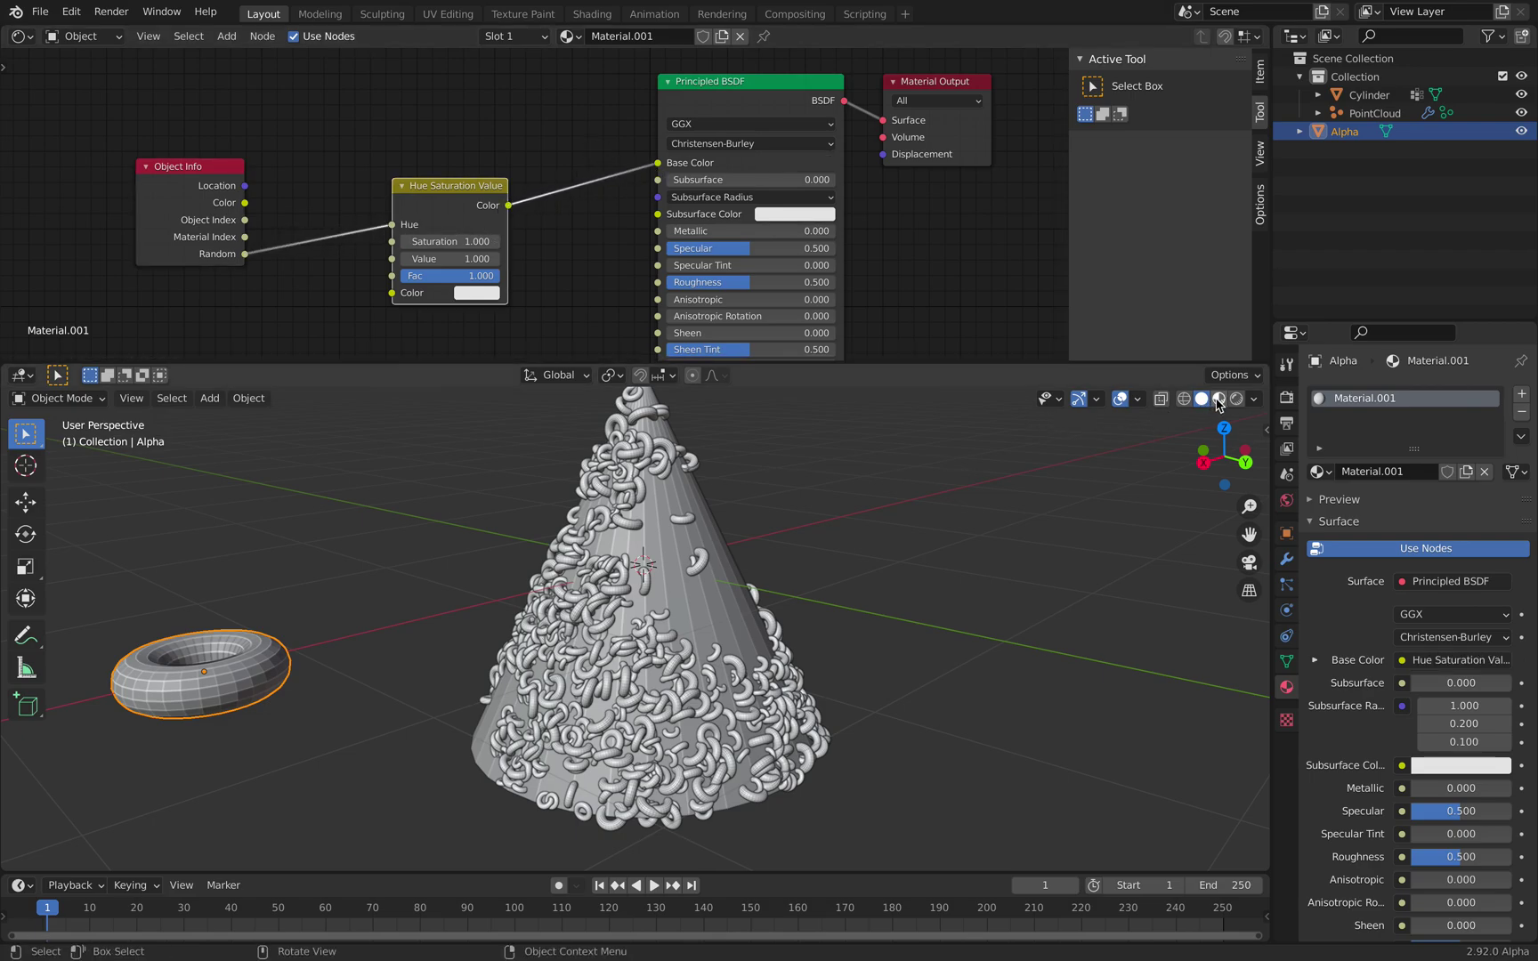
Step: Set the Hue Saturation Value node's colour to pinkish red under Material Preview shading and save the file
left_click(1219, 400)
middle_click_drag(935, 550, 758, 584)
left_click(476, 292)
left_click_drag(501, 237, 567, 237)
mouse_move(509, 176)
left_mouse_down()
mouse_move(521, 101)
mouse_move(506, 172)
mouse_move(492, 159)
mouse_move(508, 151)
mouse_move(496, 174)
mouse_move(519, 141)
mouse_move(530, 166)
left_mouse_up()
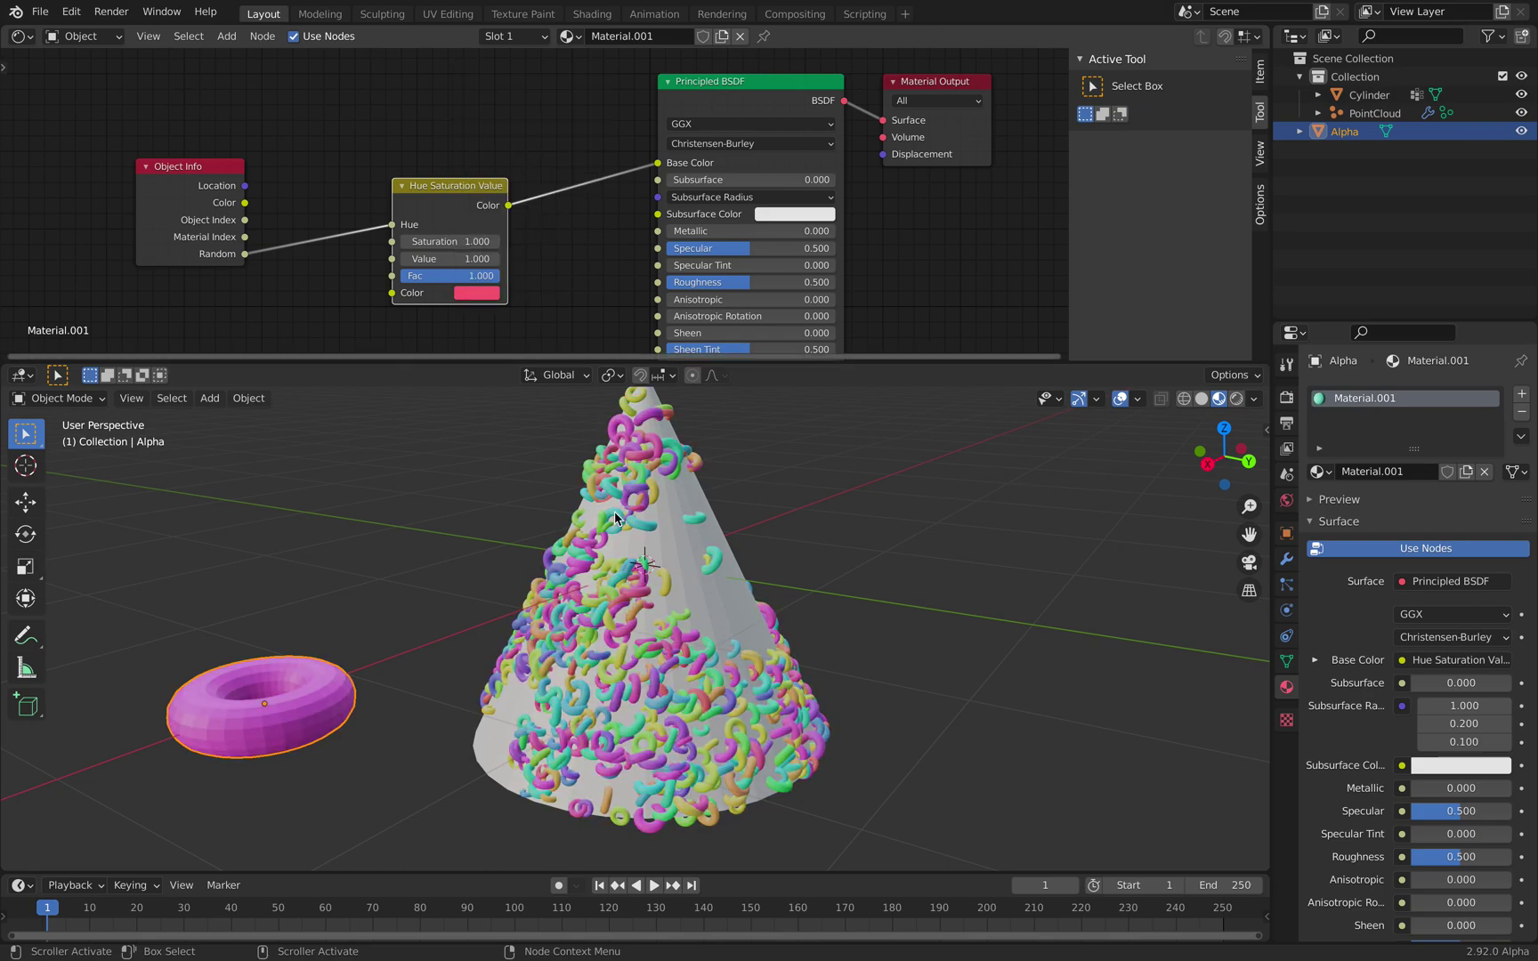
middle_click_drag(748, 525, 664, 523)
key("ctrl+s")
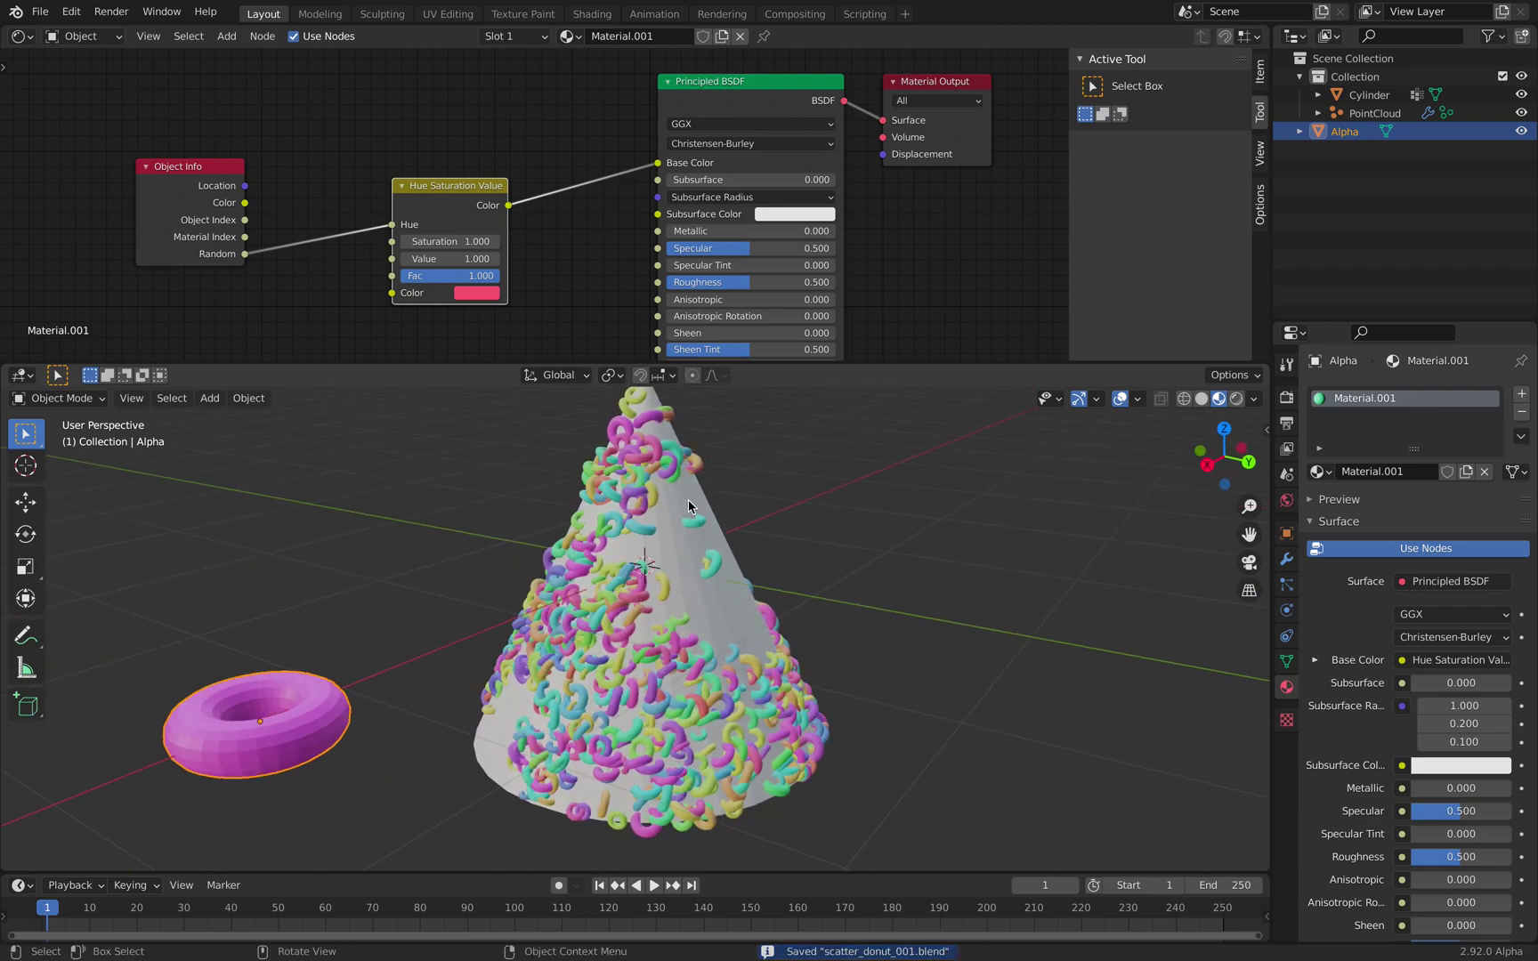
Step: Give the cone a new material with a dark green base colour of H 0.228, S 0.809, V 0.390
left_click(688, 505)
left_click(1404, 474)
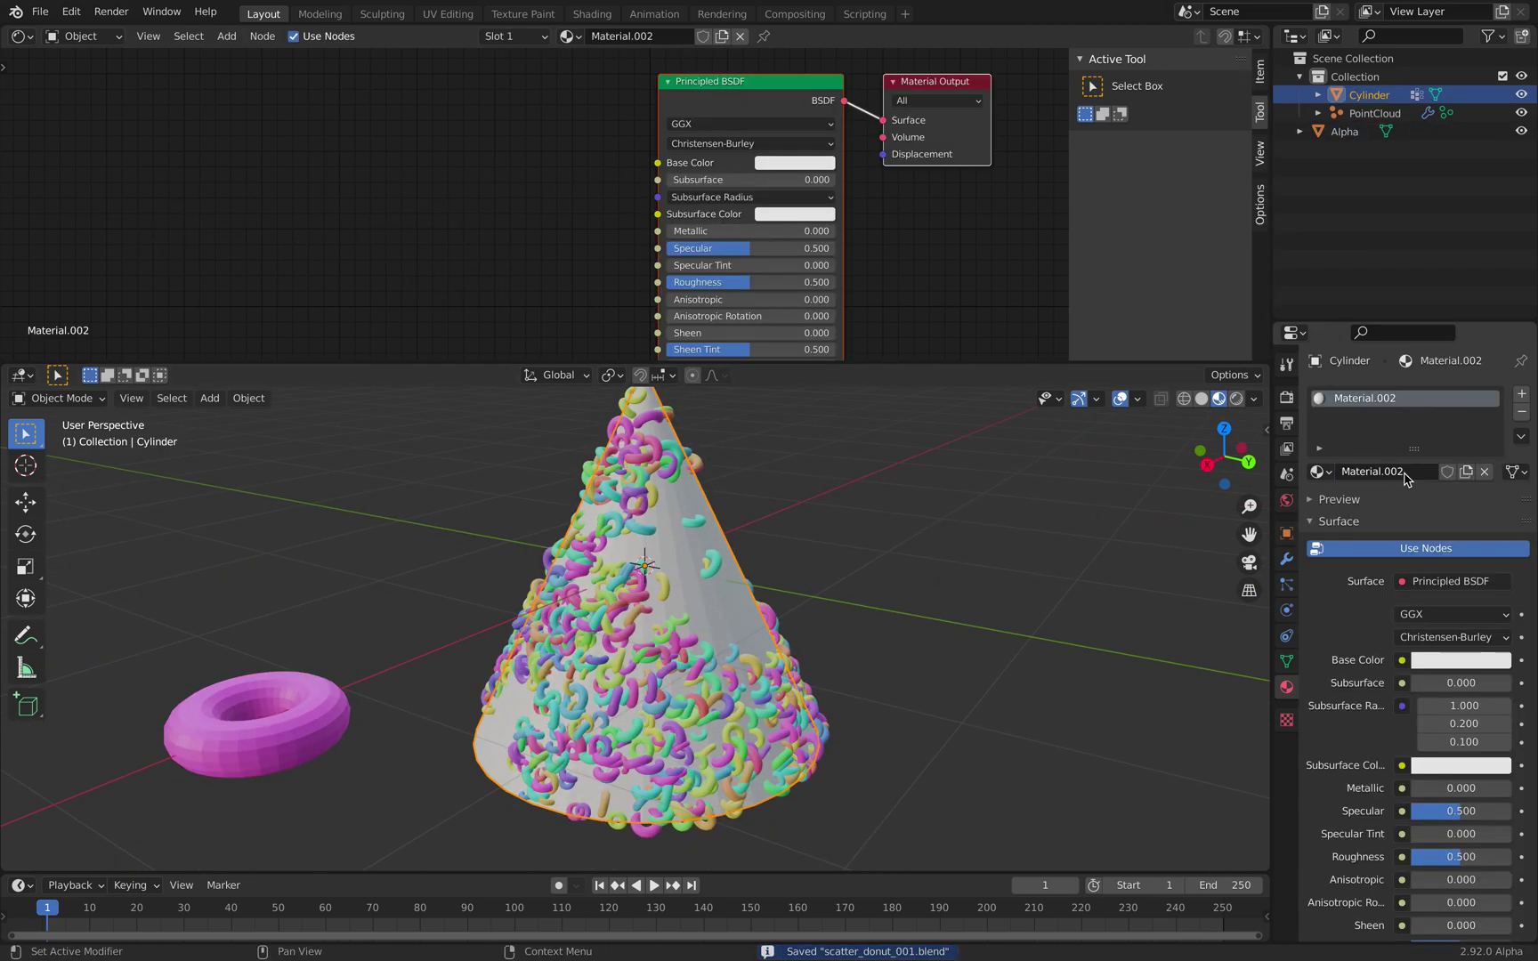
left_click(1439, 664)
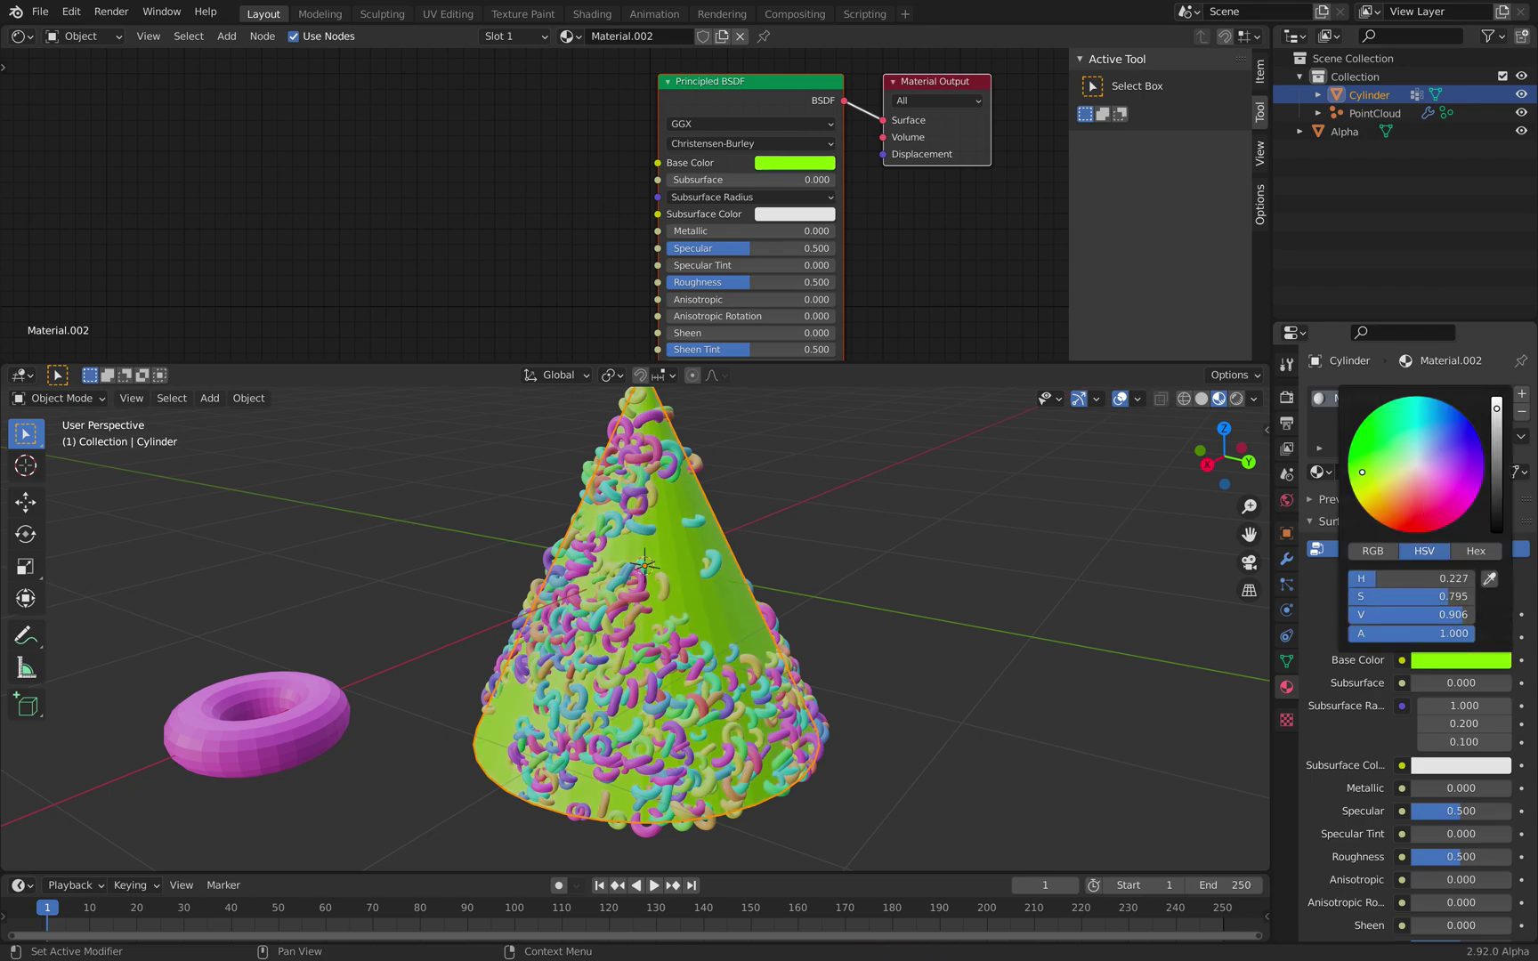
left_click_drag(1493, 482, 1496, 480)
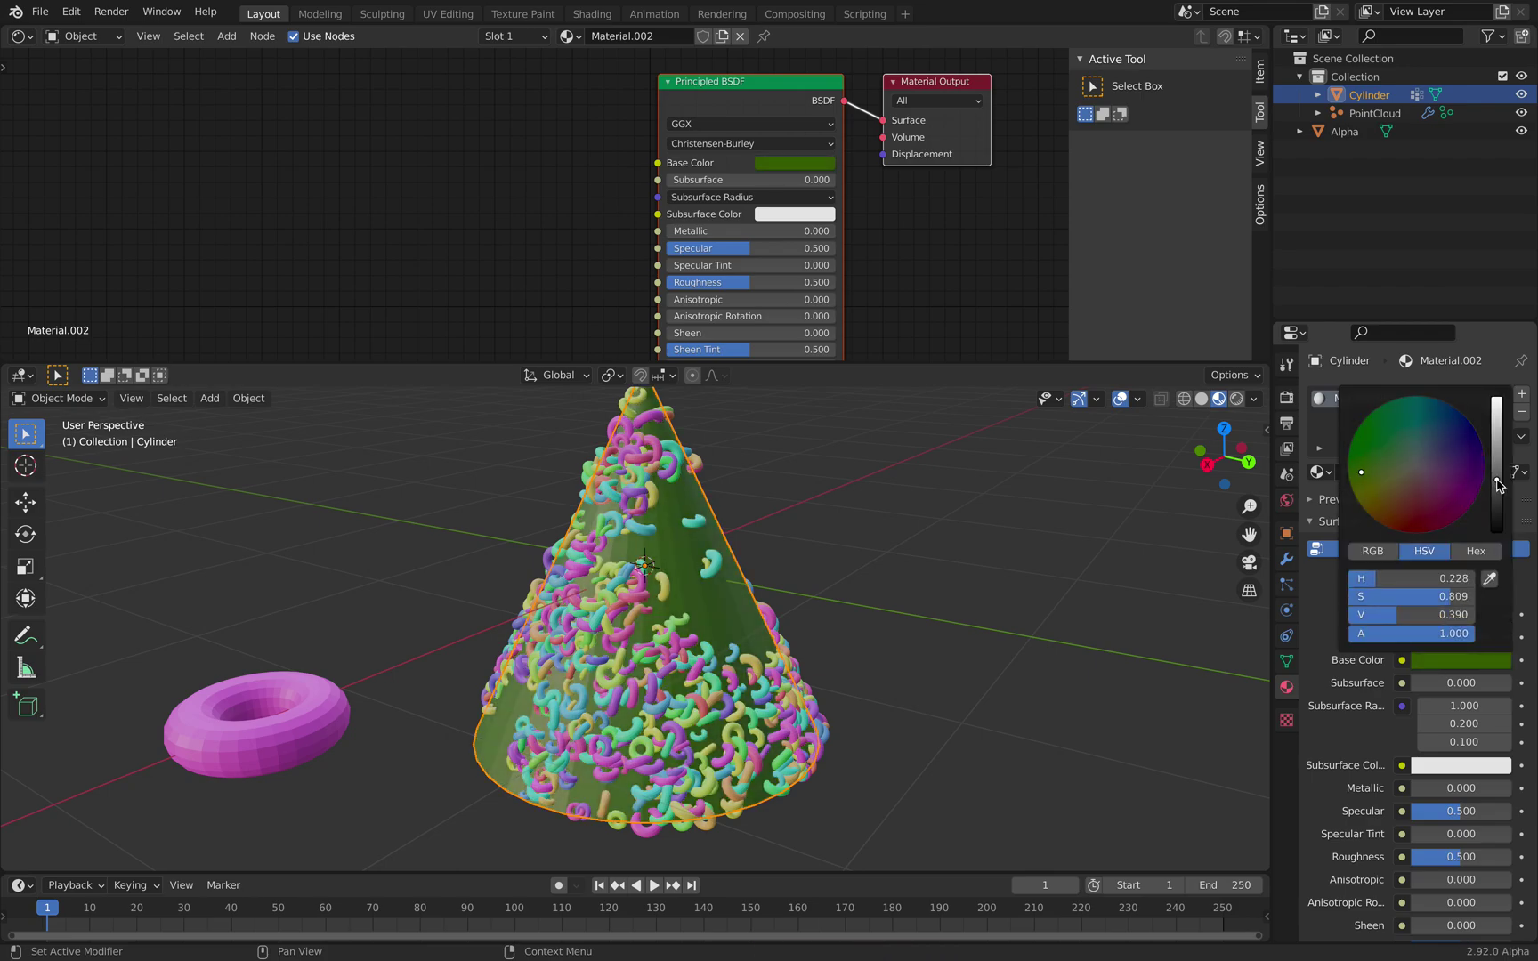
middle_click_drag(1233, 509, 1109, 514)
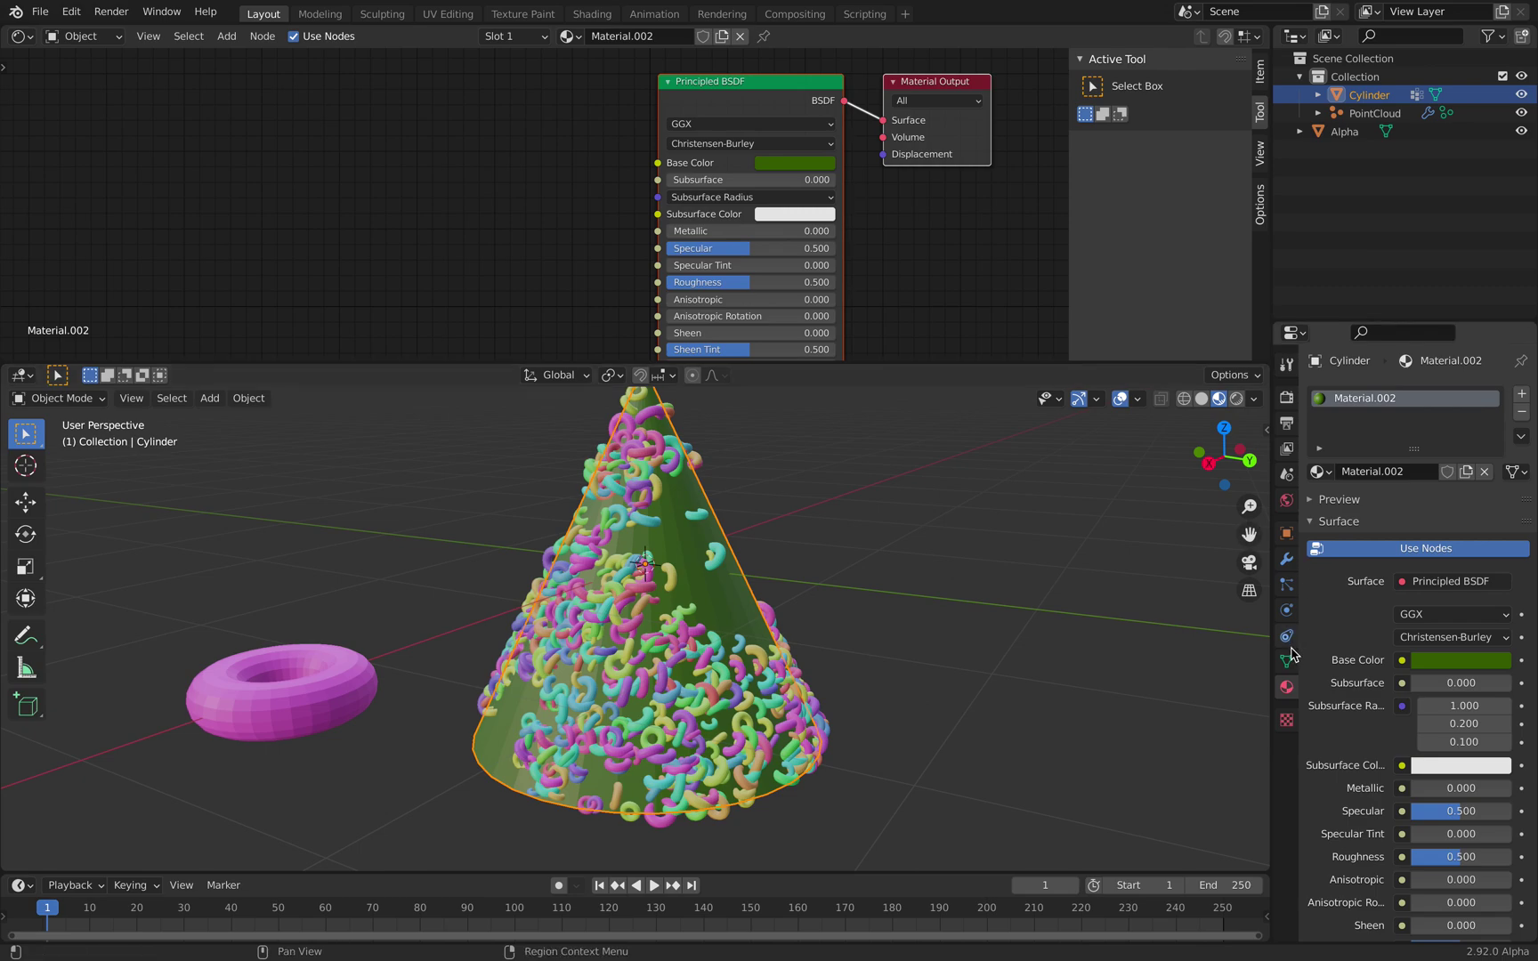
Step: Add a second vertex group named Box to the cone
left_click(1291, 647)
left_click(1289, 658)
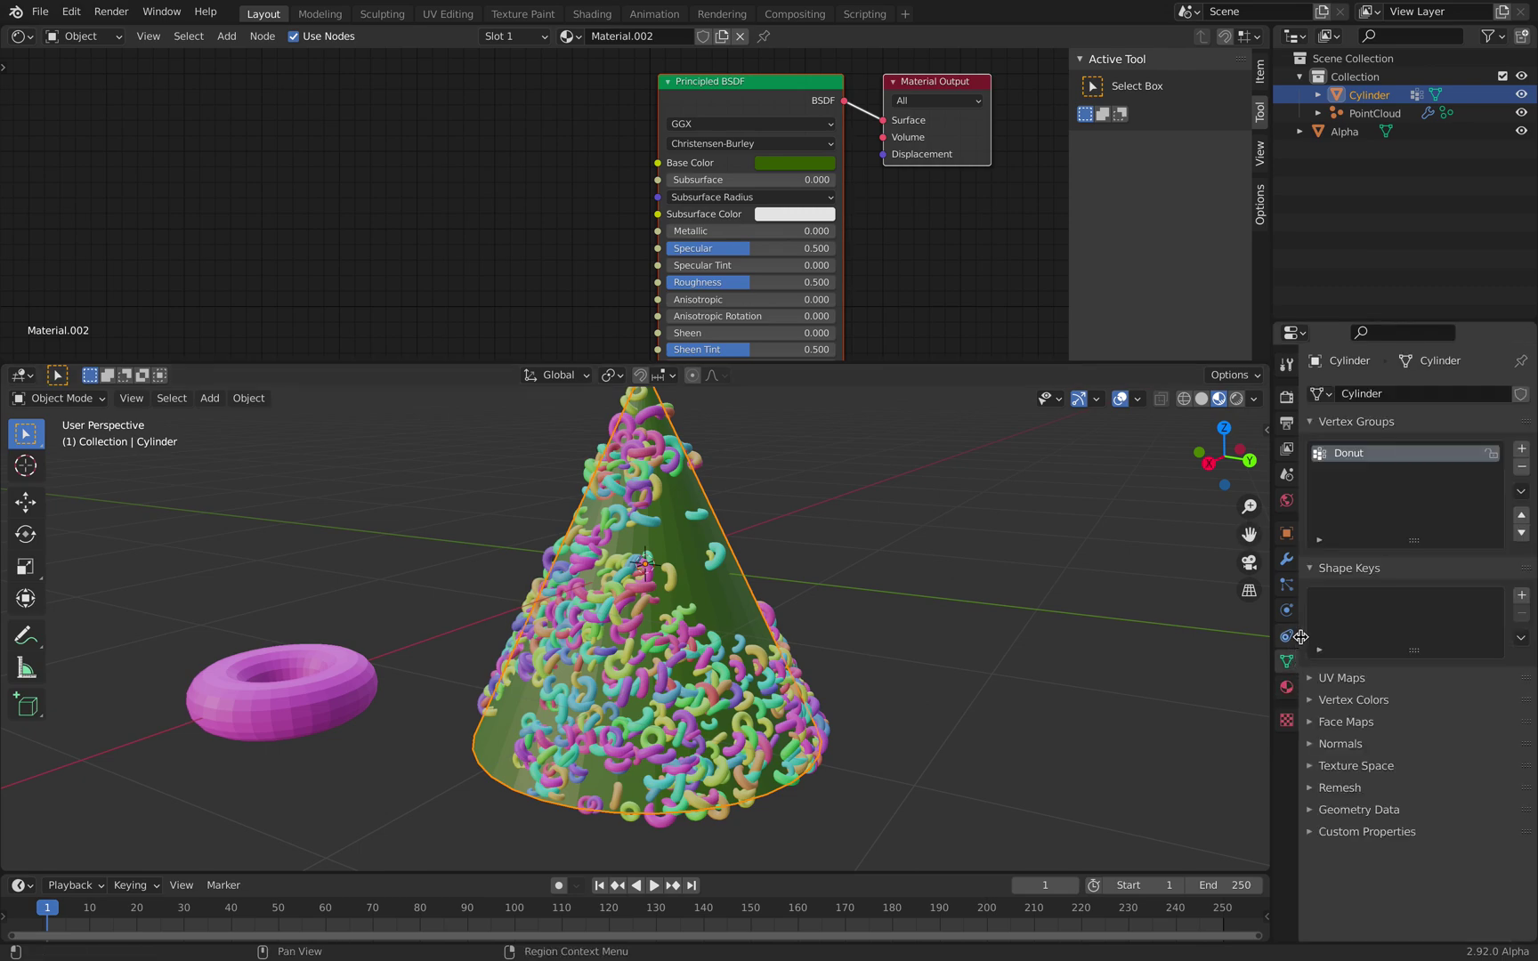
middle_click_drag(732, 580, 721, 577)
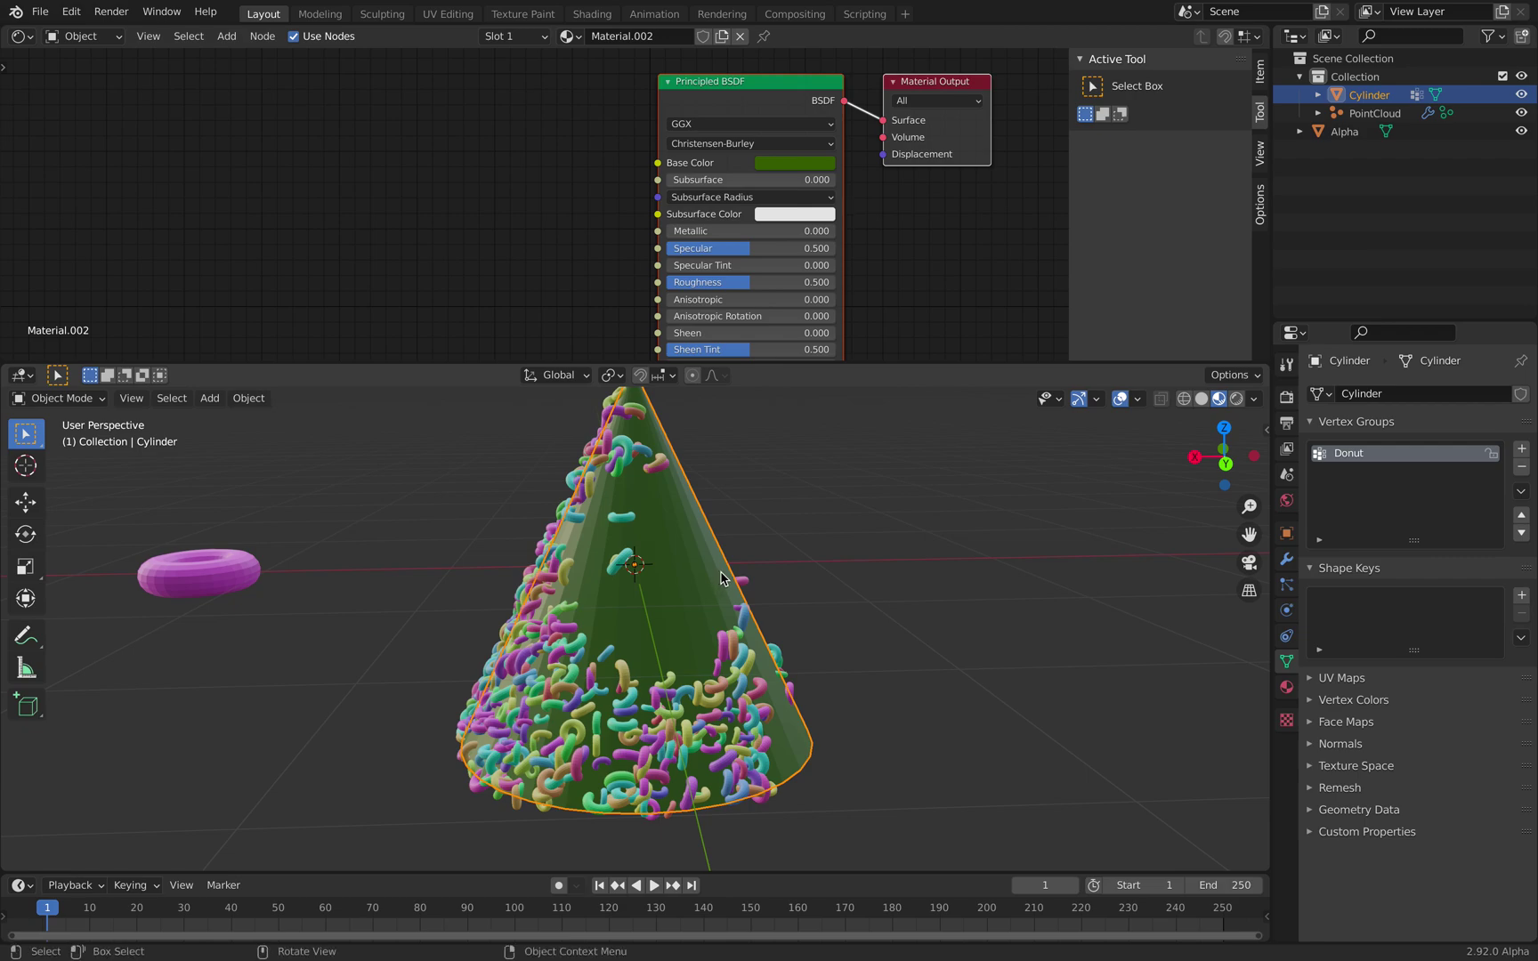
left_click(1522, 450)
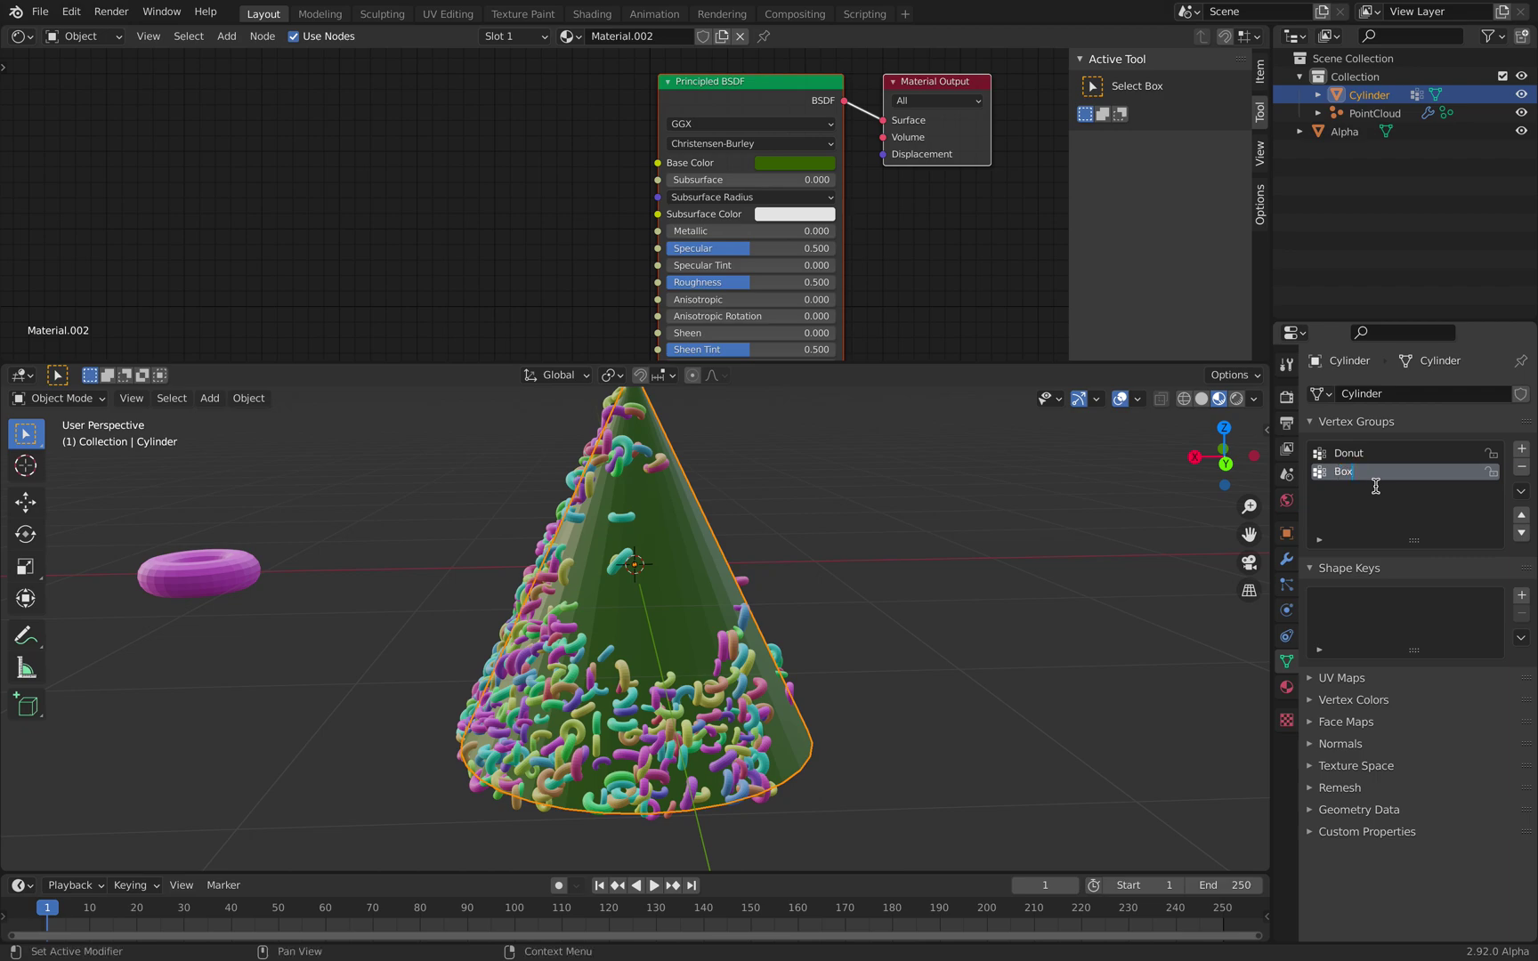
mouse_move(979, 561)
middle_mouse_down()
mouse_move(893, 573)
mouse_move(958, 580)
middle_mouse_up()
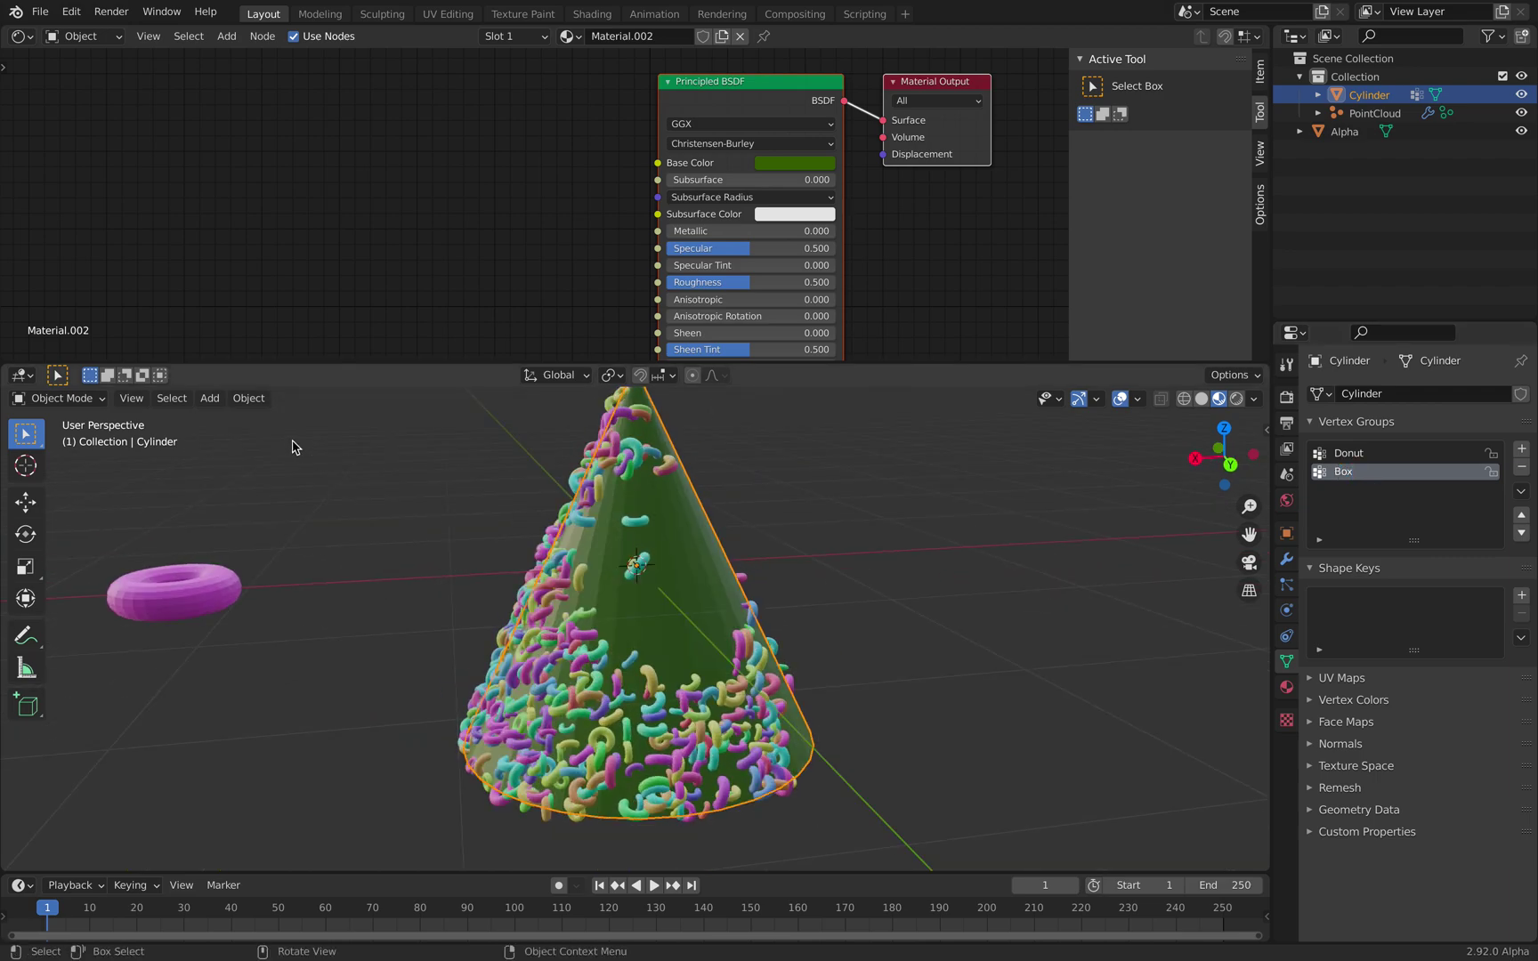
Step: Enter Weight Paint mode and paint the Box group with weight 1.000 over the cone side bare of donuts
left_click(62, 397)
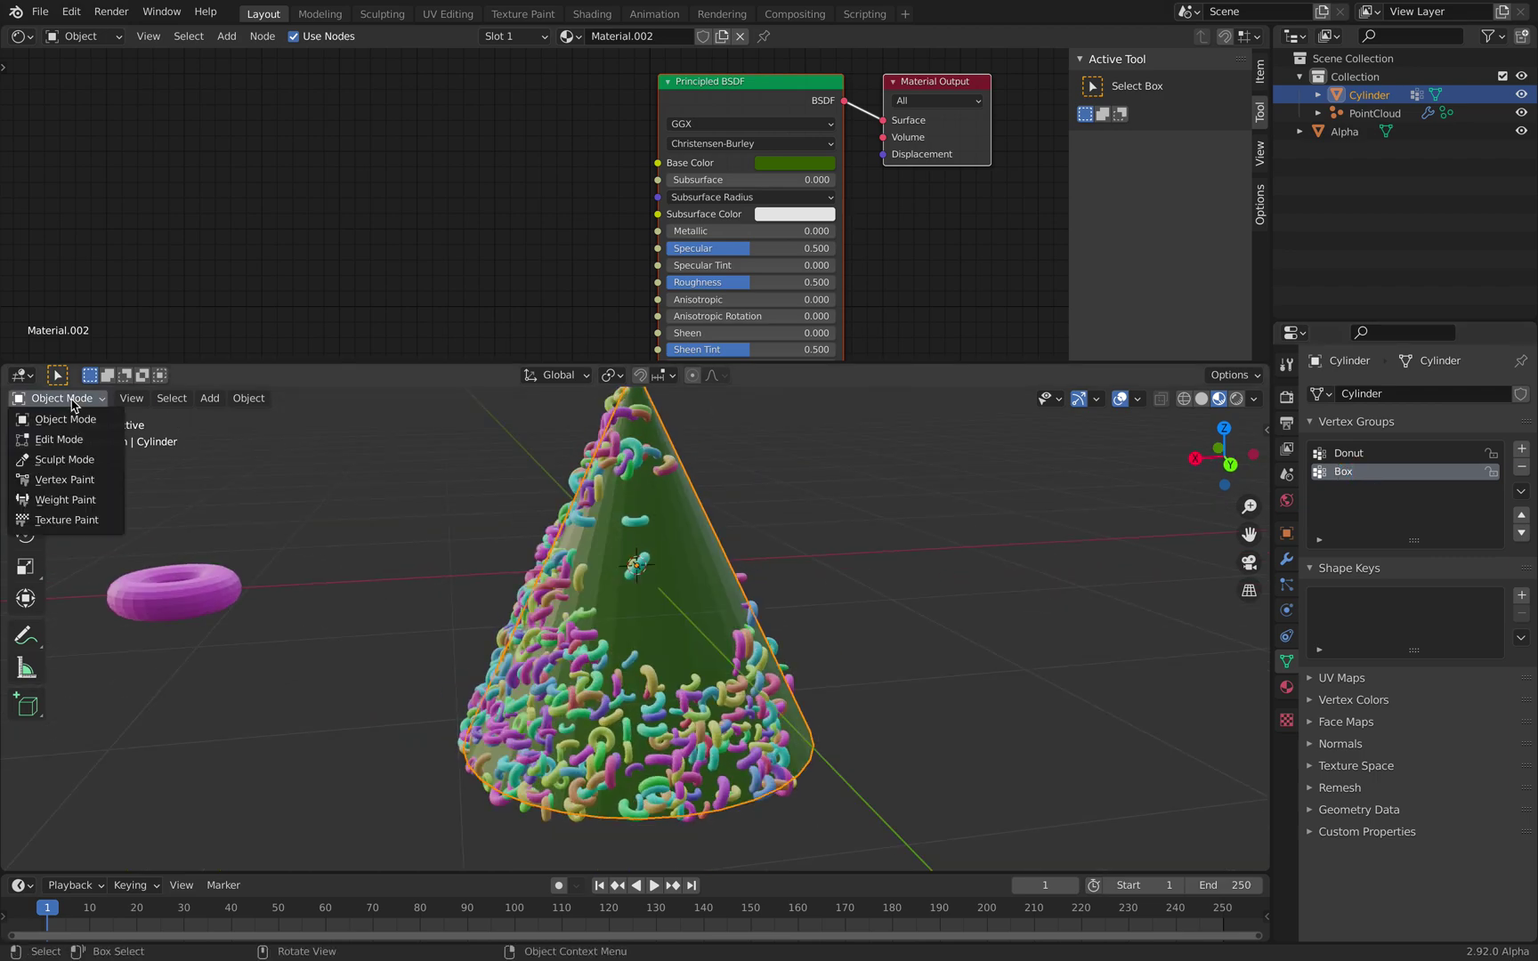
left_click(88, 510)
mouse_move(538, 617)
middle_mouse_down()
mouse_move(519, 627)
mouse_move(541, 574)
mouse_move(495, 534)
middle_mouse_up()
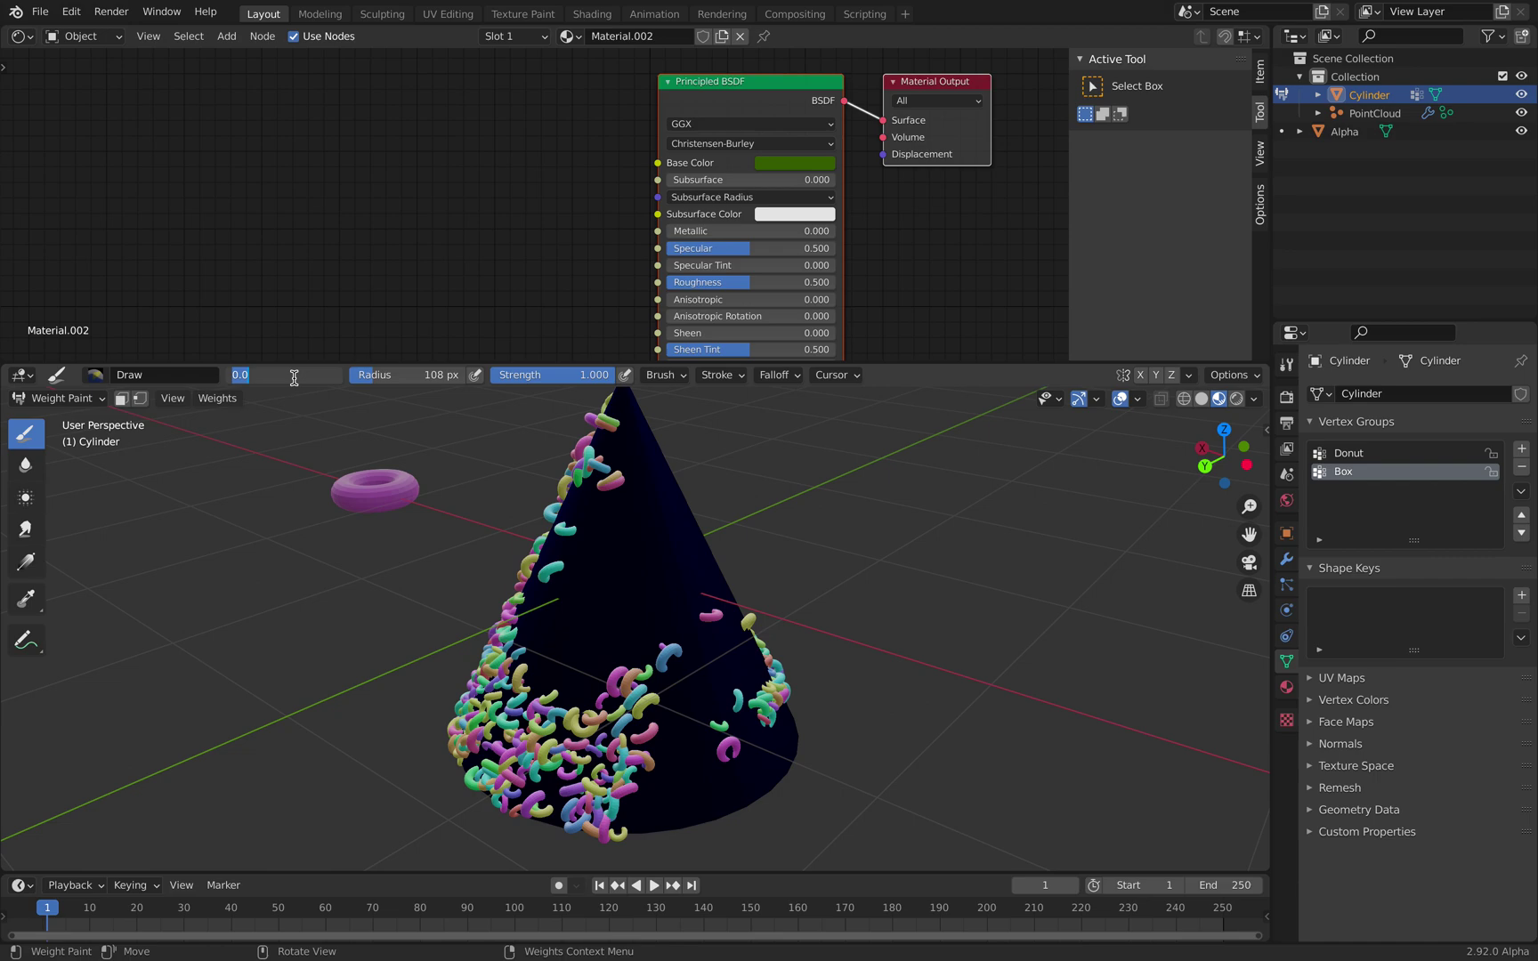
key("Return")
mouse_move(628, 520)
left_mouse_down()
mouse_move(605, 620)
mouse_move(641, 548)
mouse_move(699, 765)
mouse_move(659, 427)
mouse_move(637, 579)
mouse_move(712, 757)
mouse_move(663, 471)
mouse_move(666, 589)
left_mouse_up()
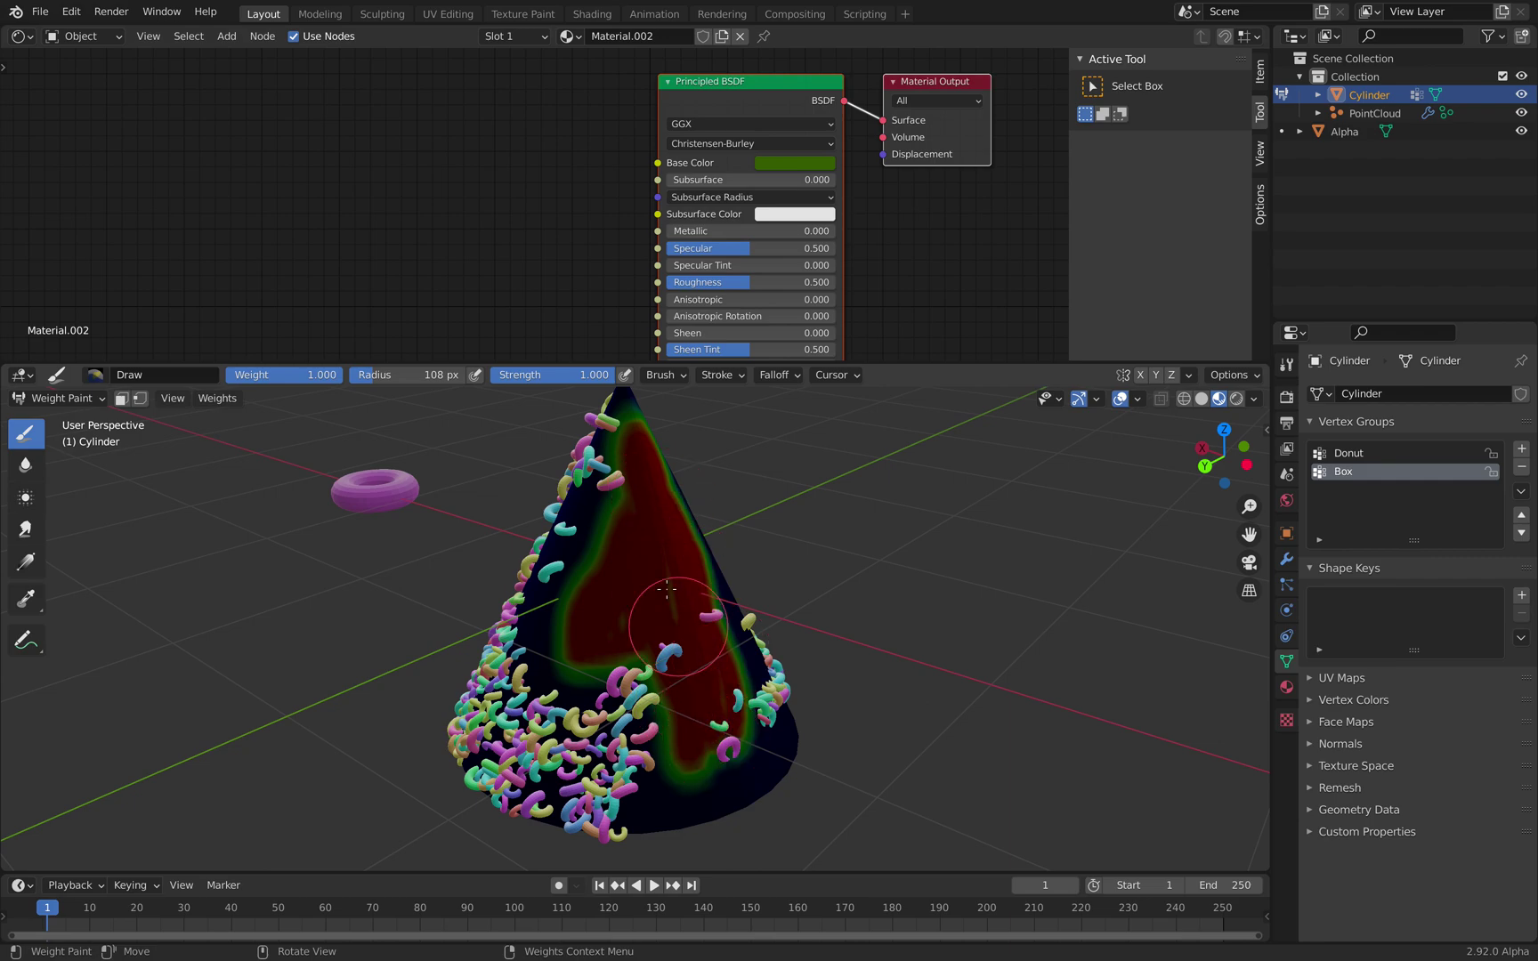
middle_click_drag(689, 597, 790, 555)
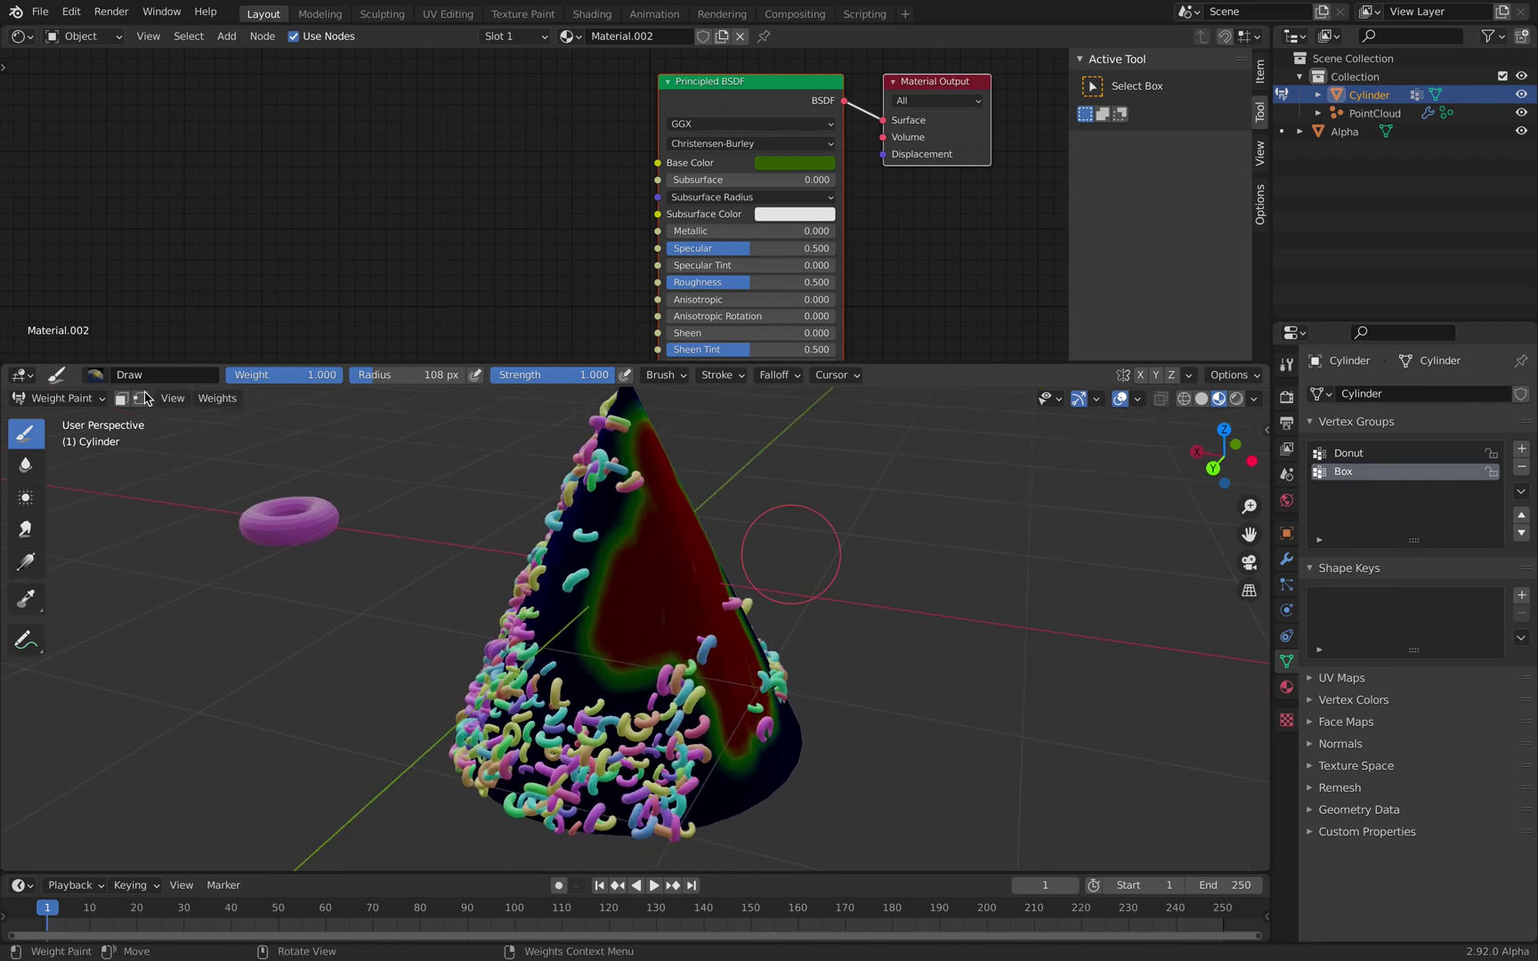
Step: Return the weight-painted cone to Object Mode and save the file
left_click(87, 400)
left_click(86, 415)
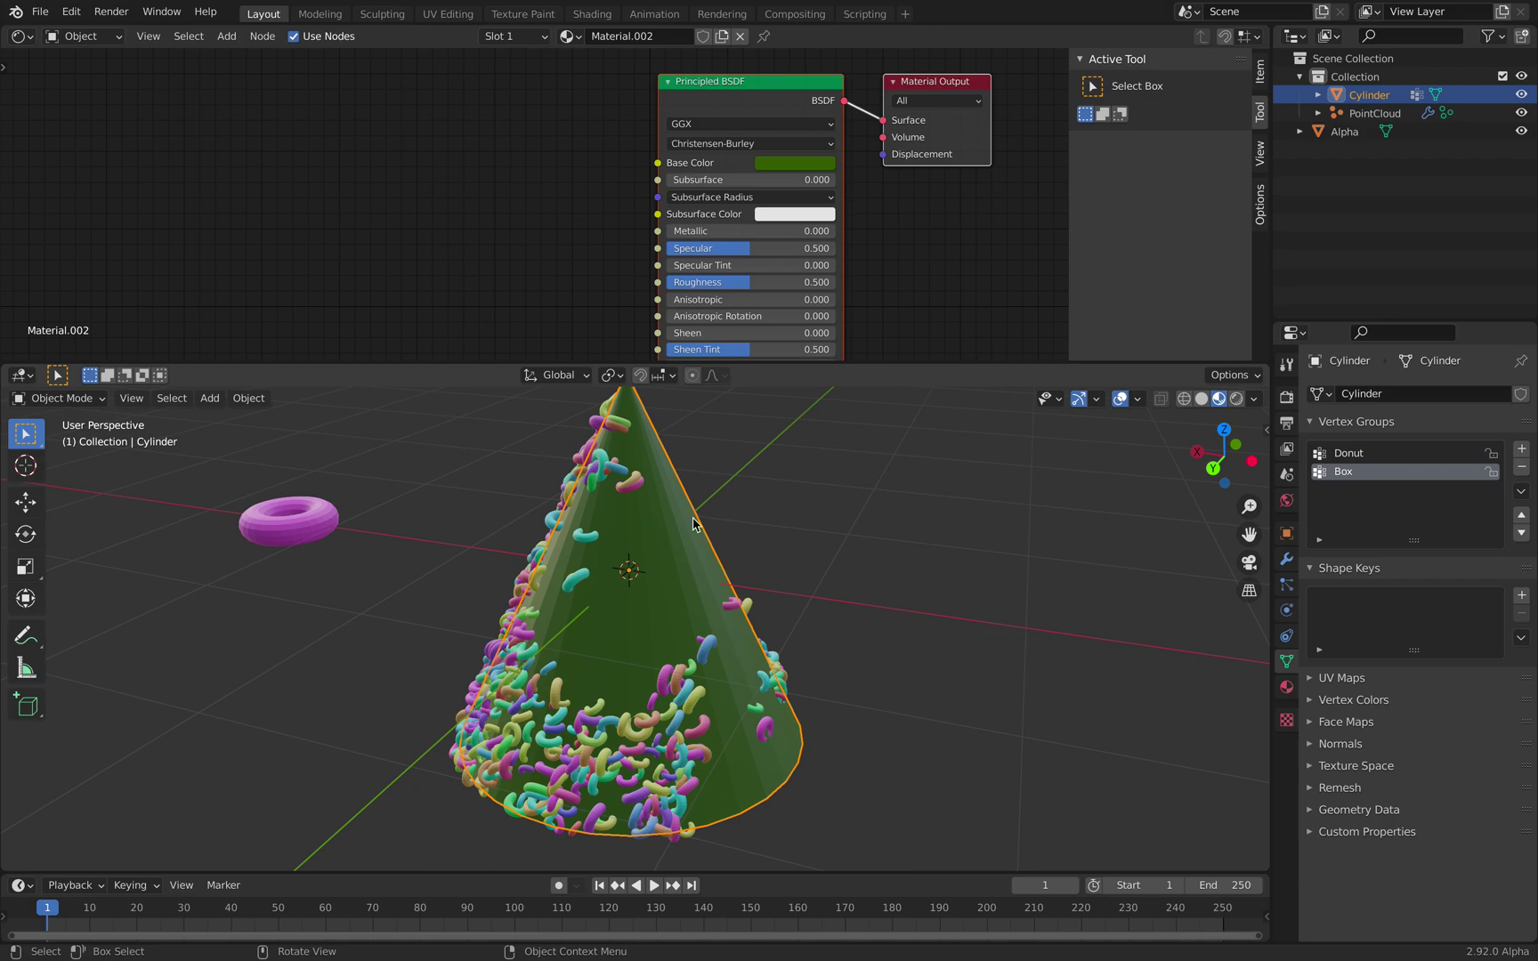
middle_click_drag(694, 523, 687, 516)
key("ctrl+s")
Step: Select the point cloud, enlarge the node editor and open the Geometry Nodes modifier settings
left_click(1373, 113)
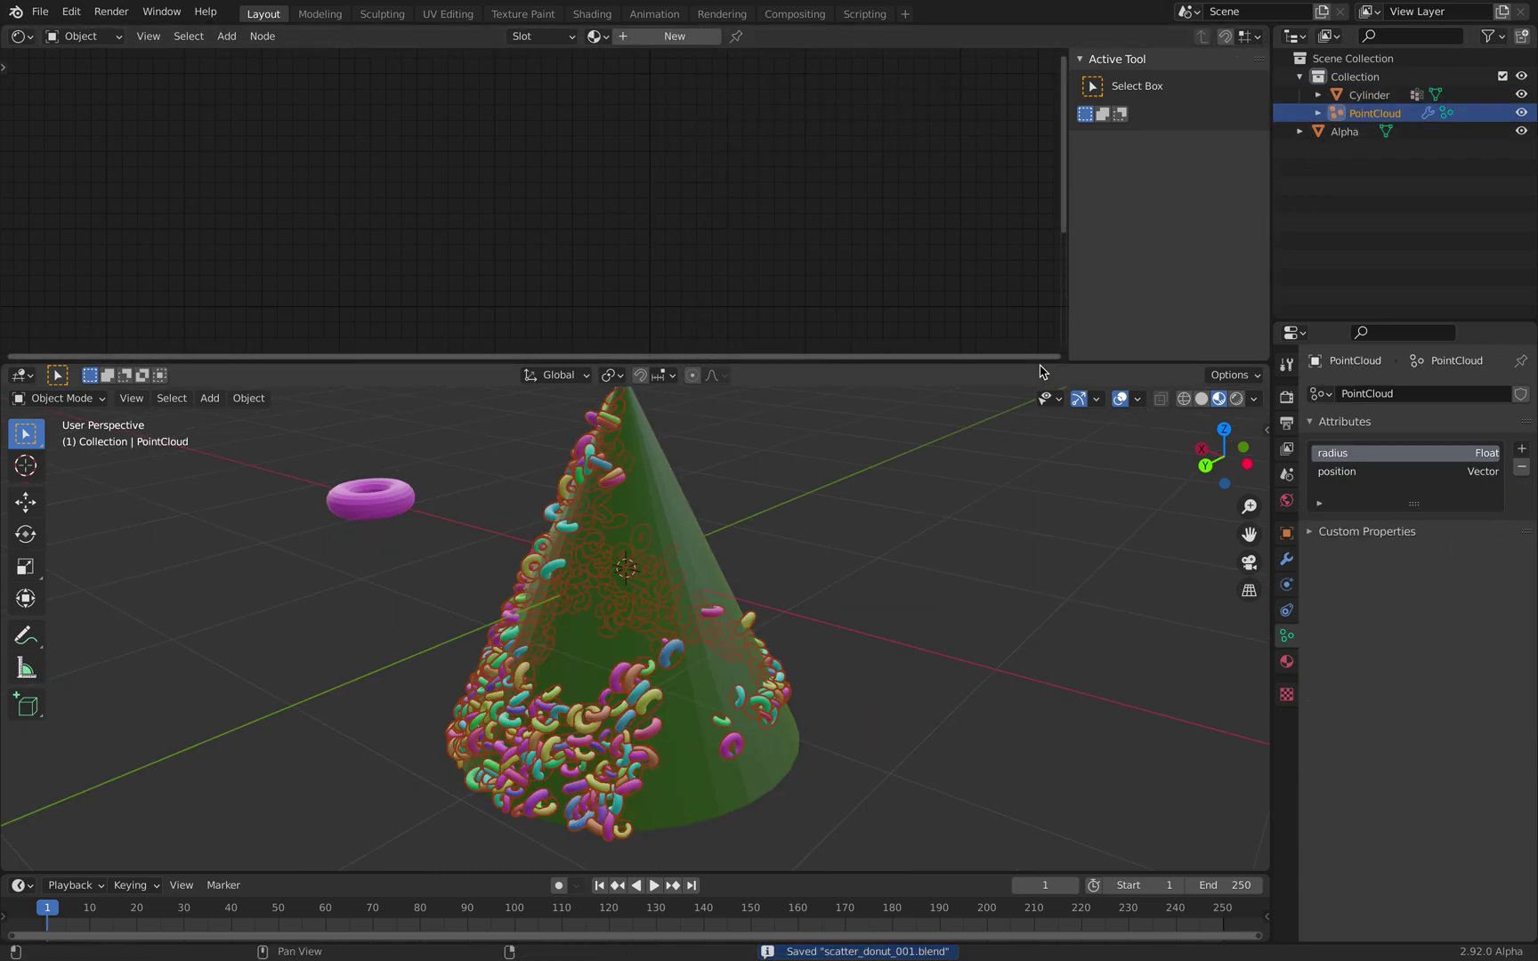
left_click_drag(1039, 361, 1038, 409)
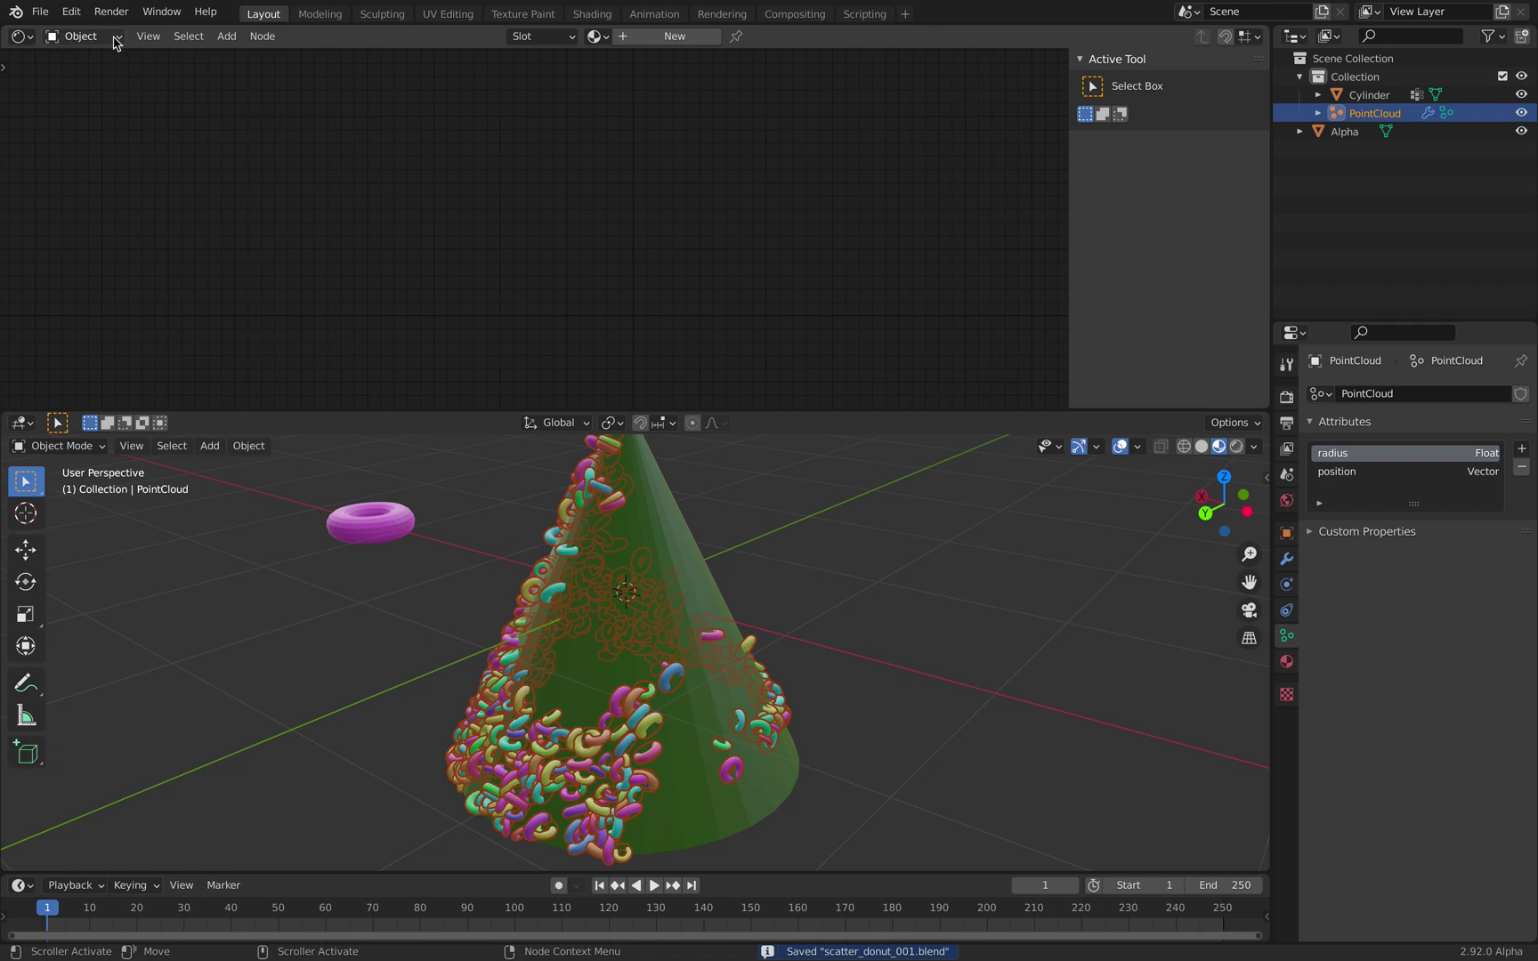
left_click(1290, 564)
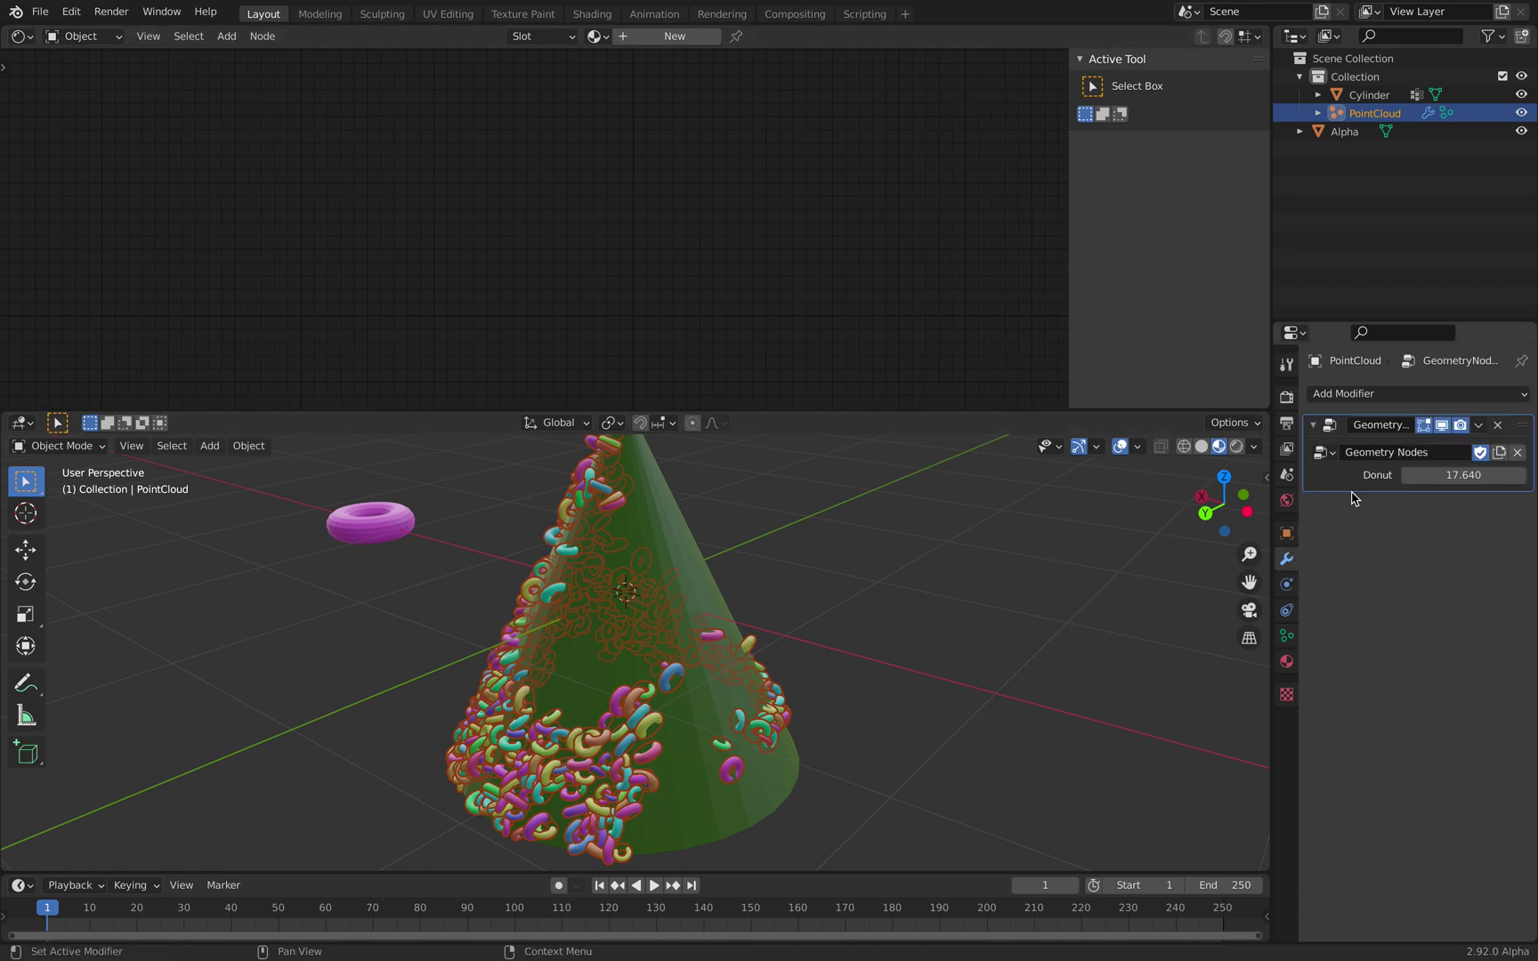
Step: Show the point cloud's Geometry Nodes tree in the node editor and collapse the sidebar to widen the canvas
left_click(22, 36)
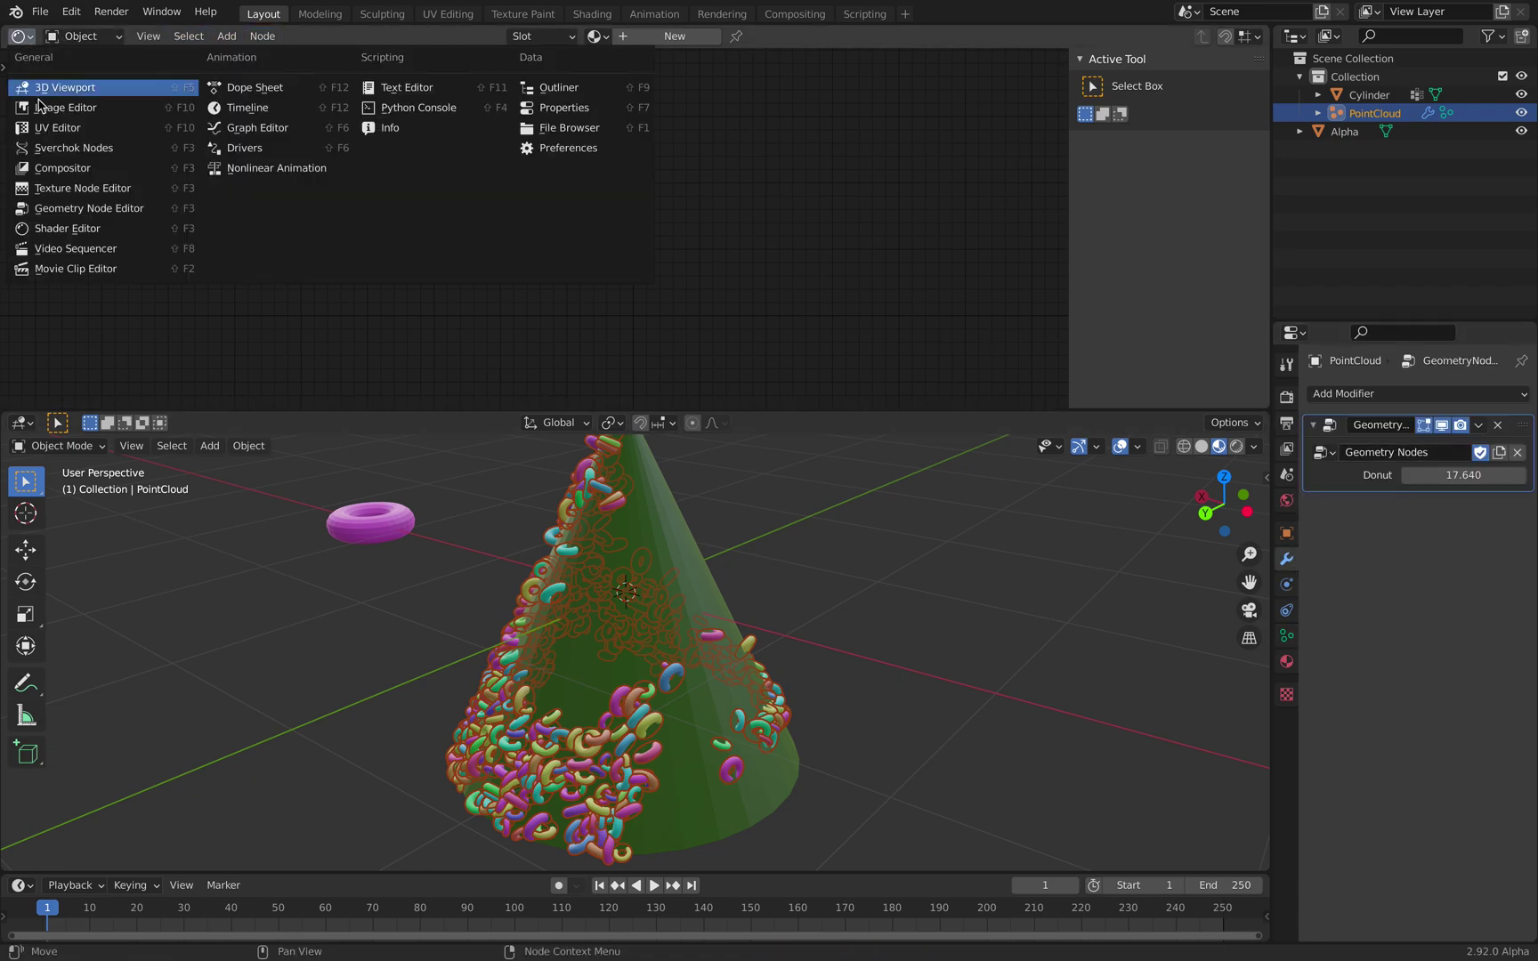
left_click(81, 207)
key("Home")
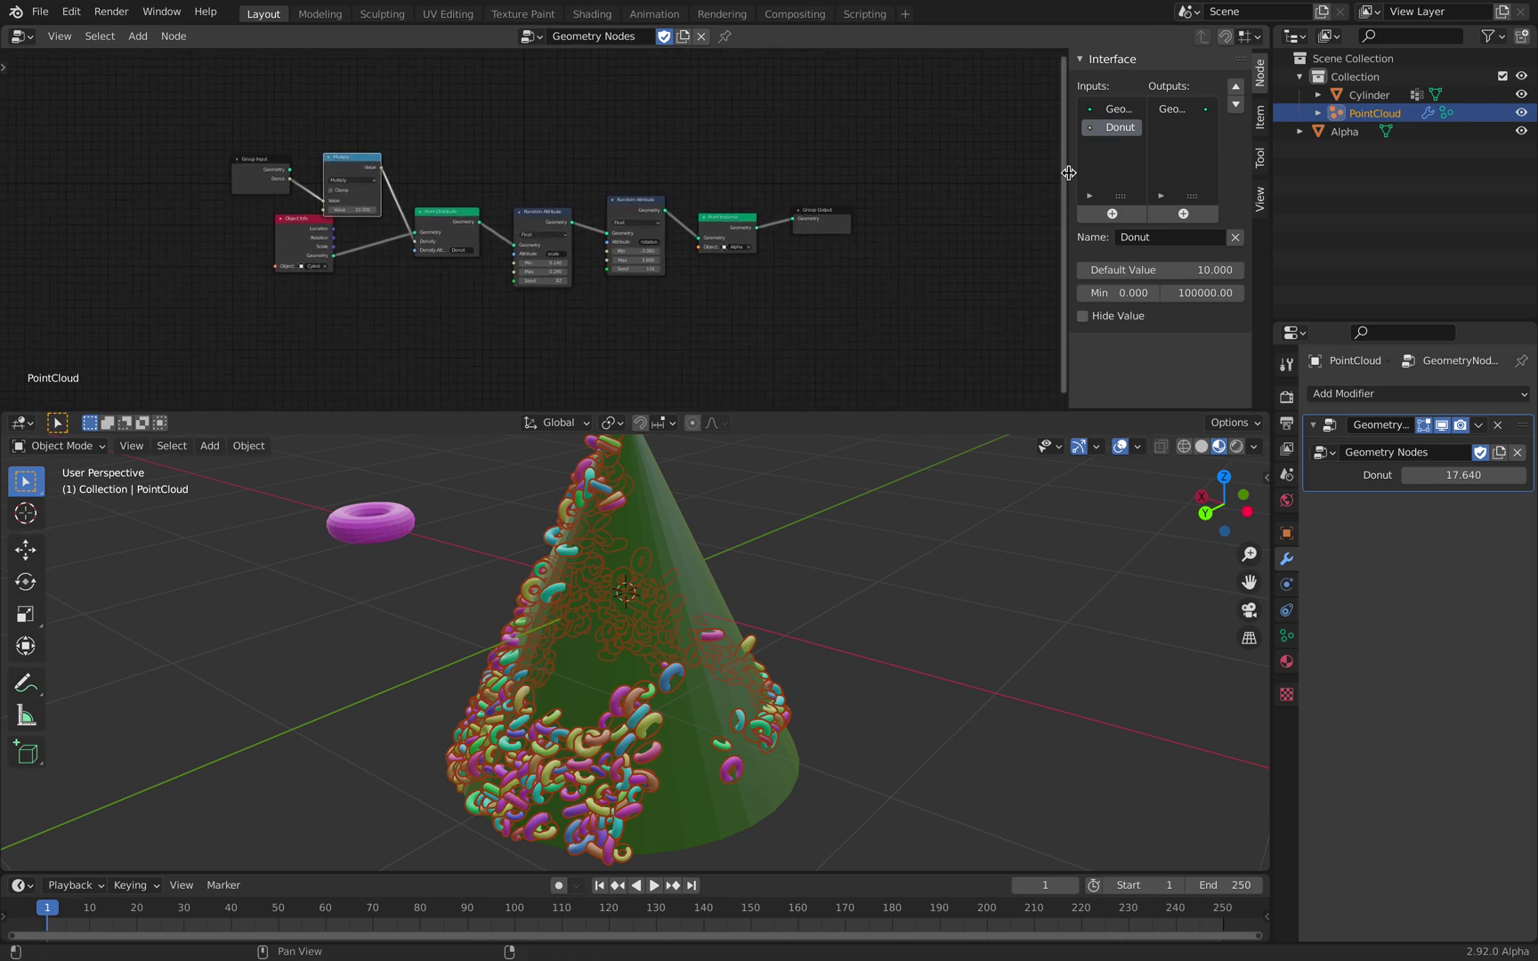
left_click_drag(1068, 173, 1246, 173)
scroll(872, 133, "up", 3)
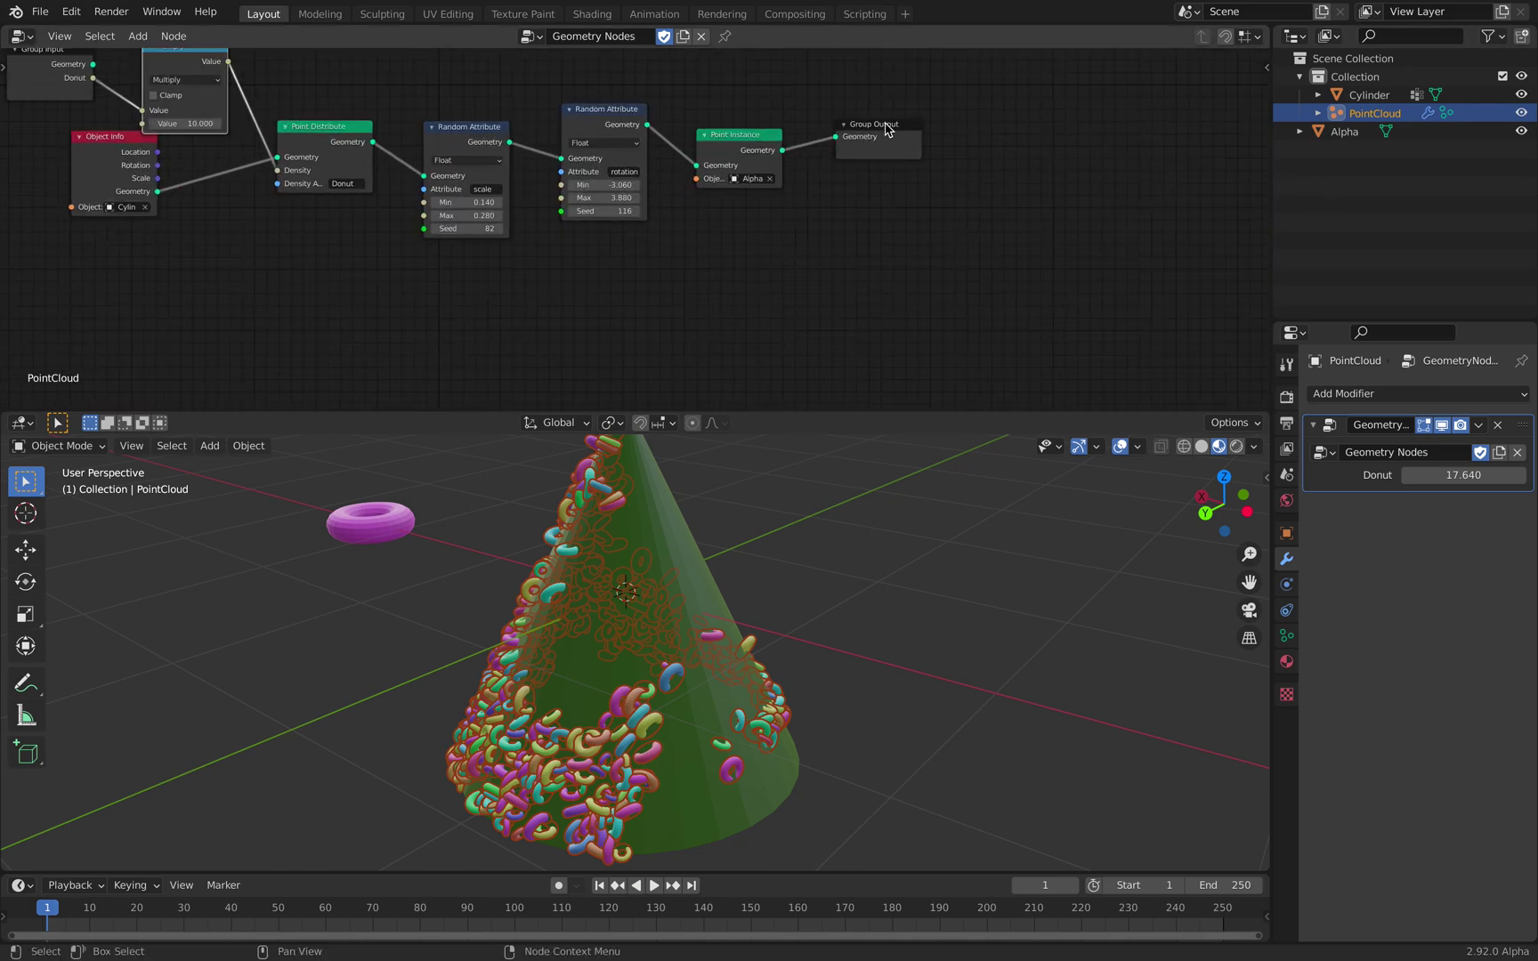
Step: Move the Group Output node well away from Point Instance to make room, and save the file
left_click_drag(904, 129, 1146, 243)
scroll(922, 172, "up", 3)
middle_click_drag(881, 166, 923, 247)
key("ctrl+s")
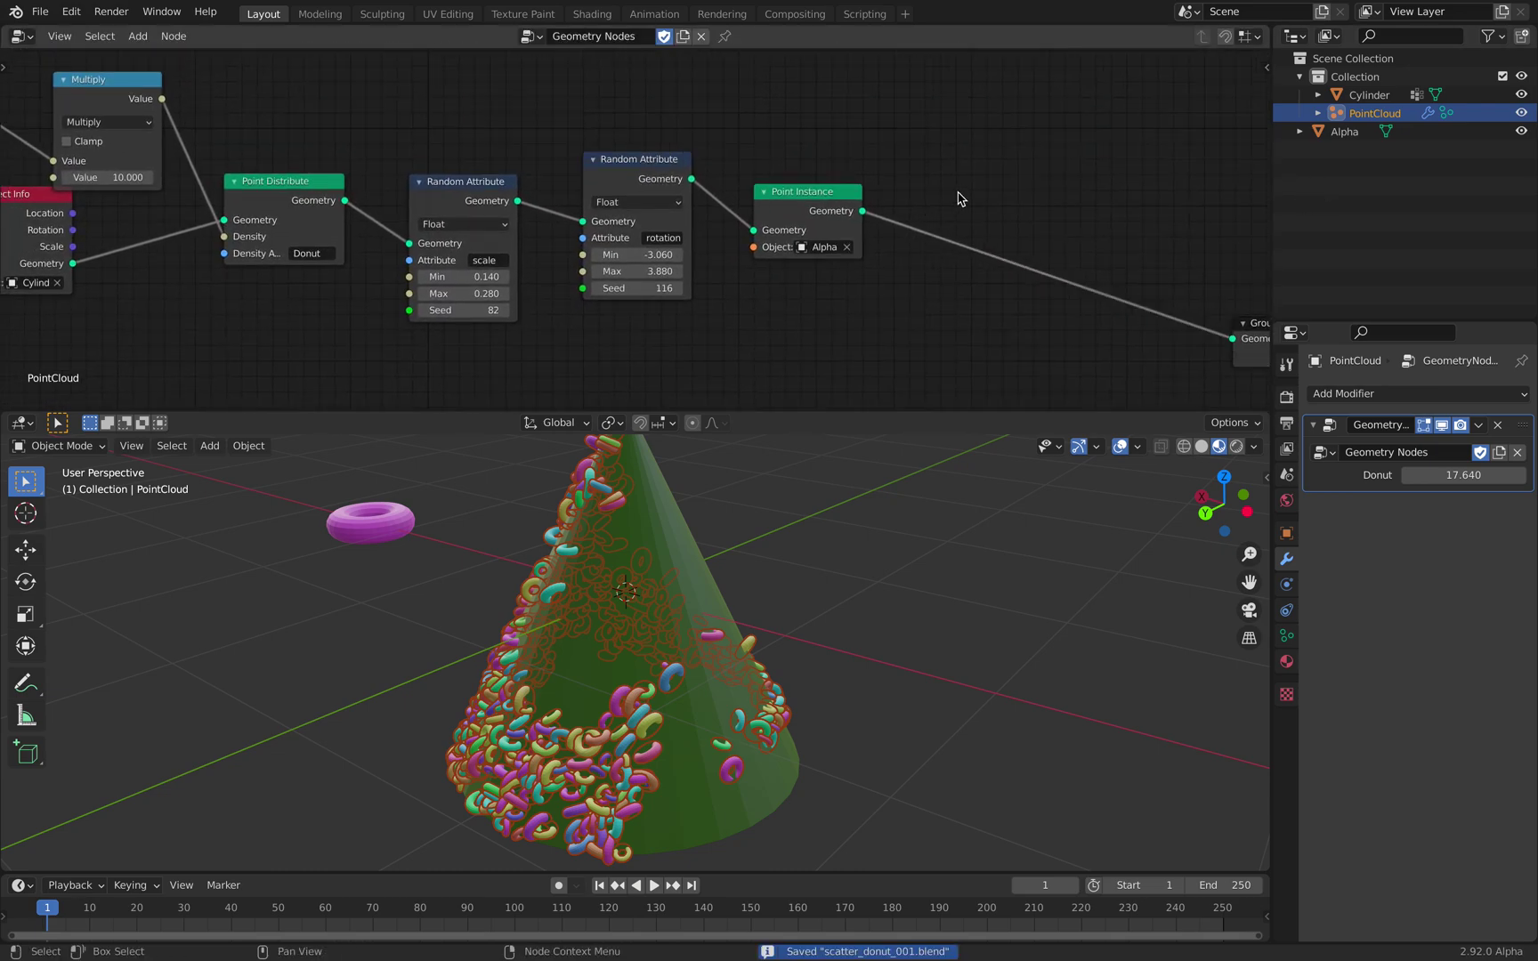
Step: Add a Join Geometry node after Point Instance and connect the instanced donuts to its first Geometry input
key("shift+a")
left_click(958, 193)
type("join")
key("Return")
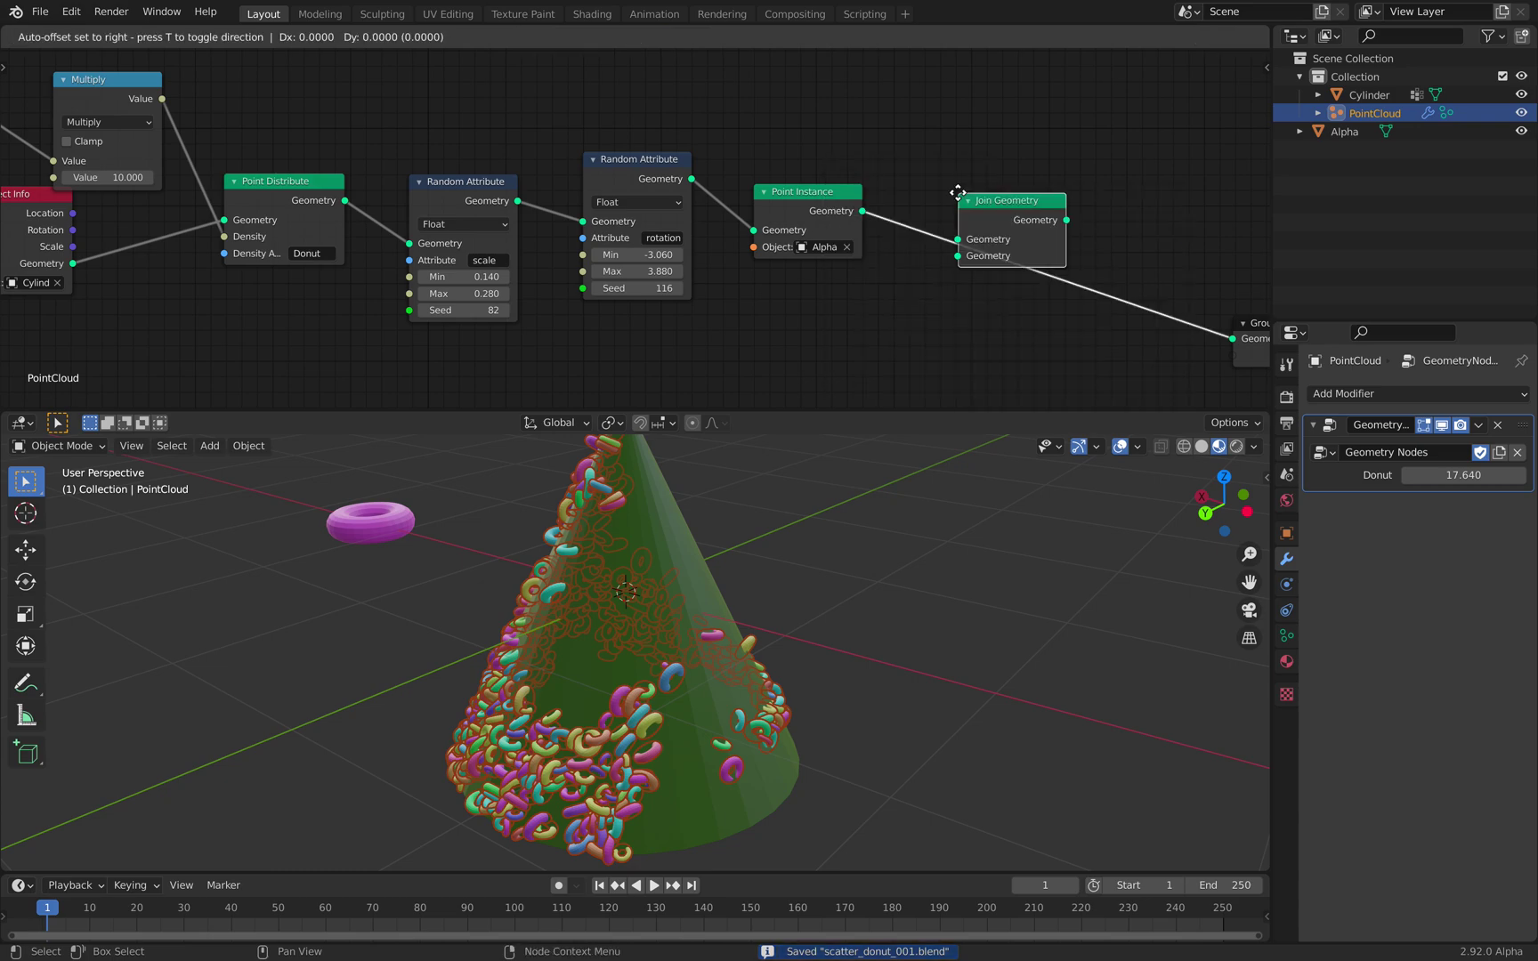
left_click(979, 156)
key("Home")
scroll(930, 60, "up", 3)
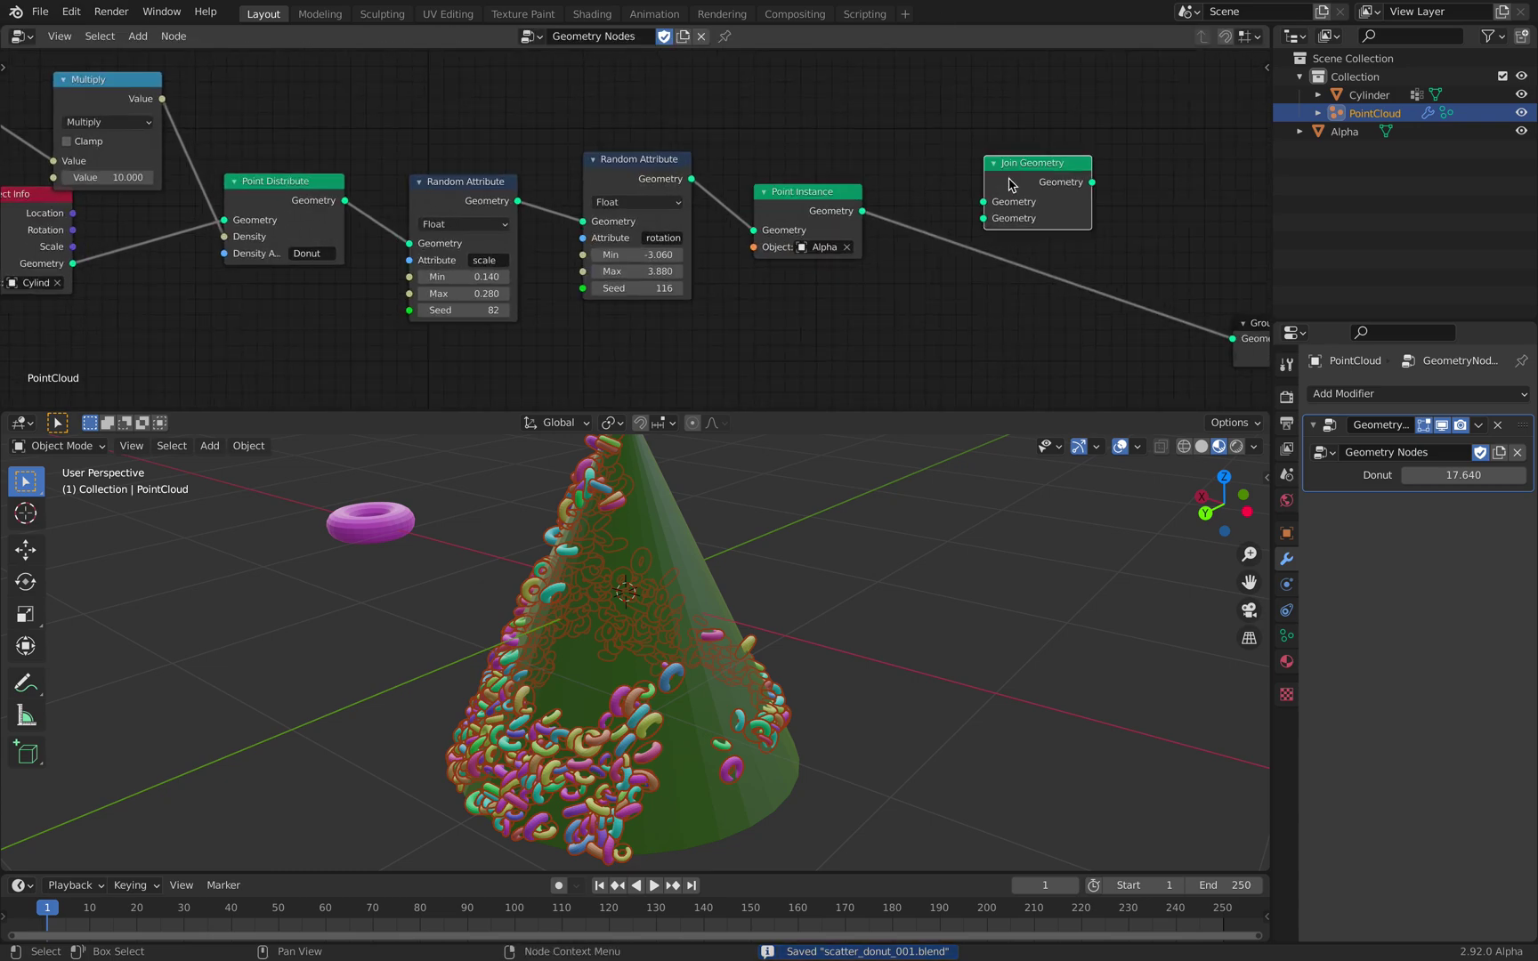
left_click_drag(1029, 179, 1009, 171)
left_click_drag(856, 203, 962, 193)
key("Home")
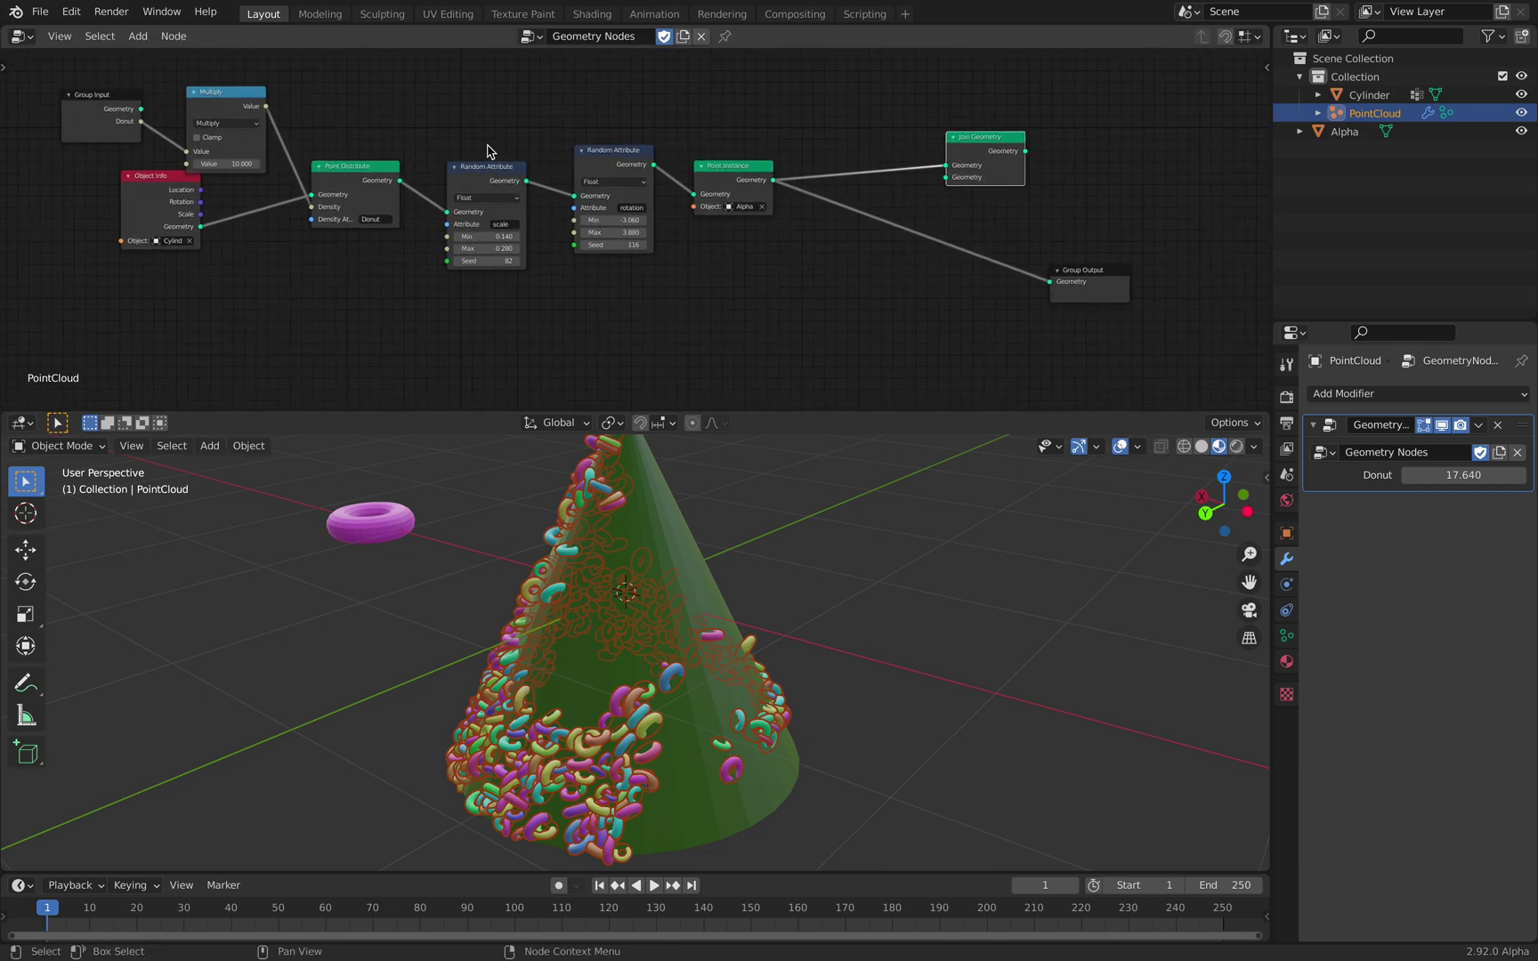
Step: Move the Object Info node lower, nudge Group Input, and save the file
left_click_drag(171, 181, 213, 220)
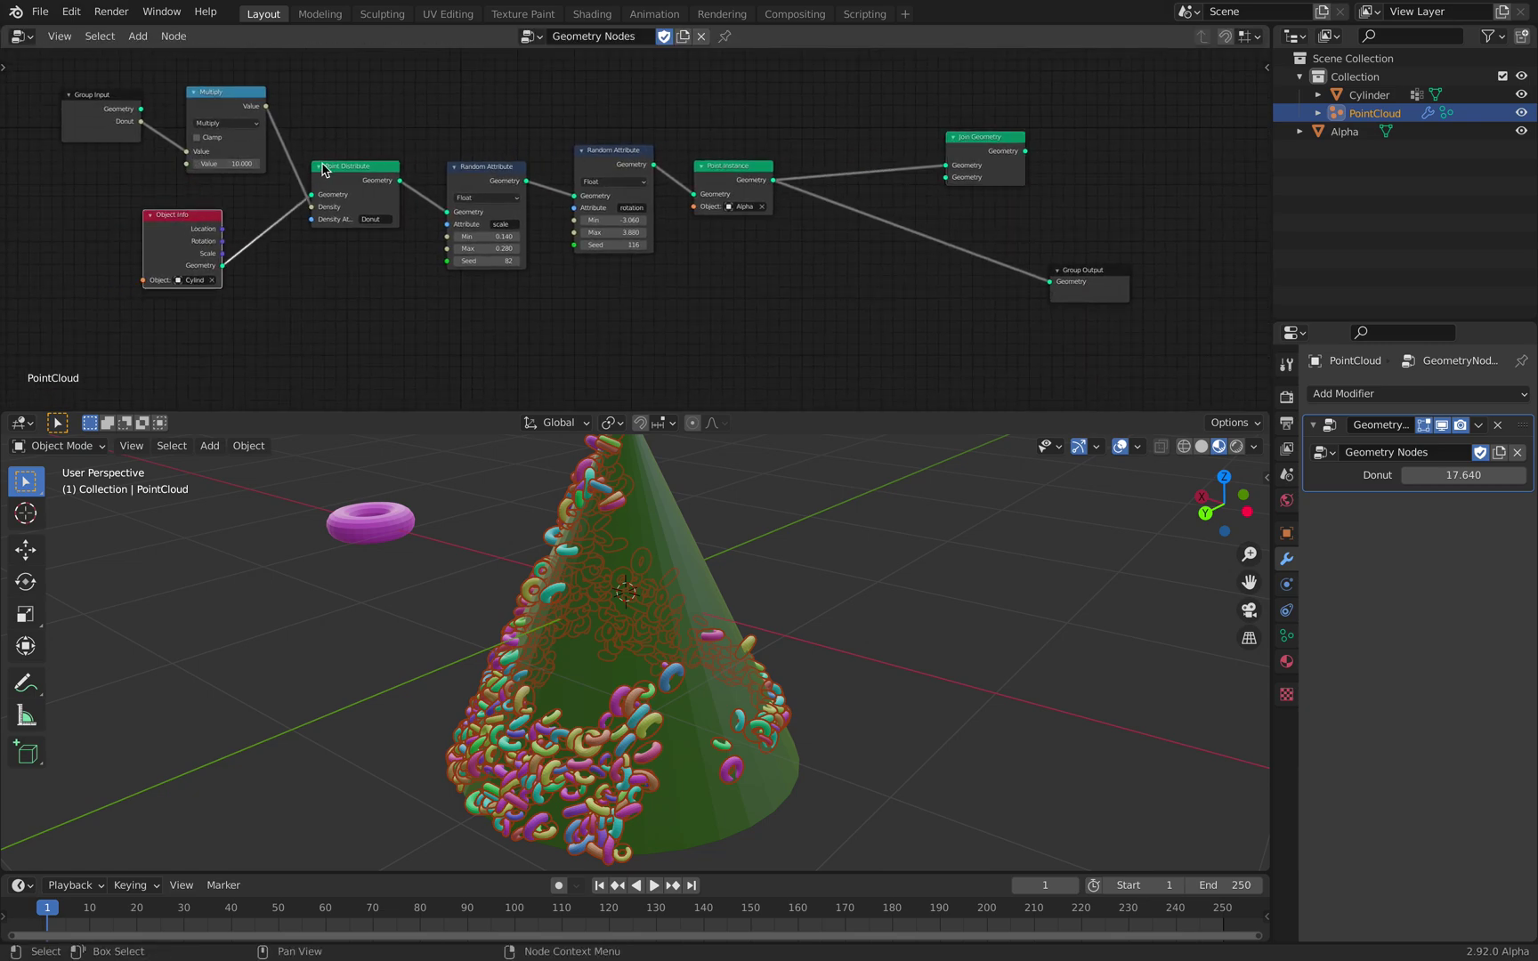
key("ctrl+s")
left_click_drag(132, 106, 134, 102)
left_click(214, 105)
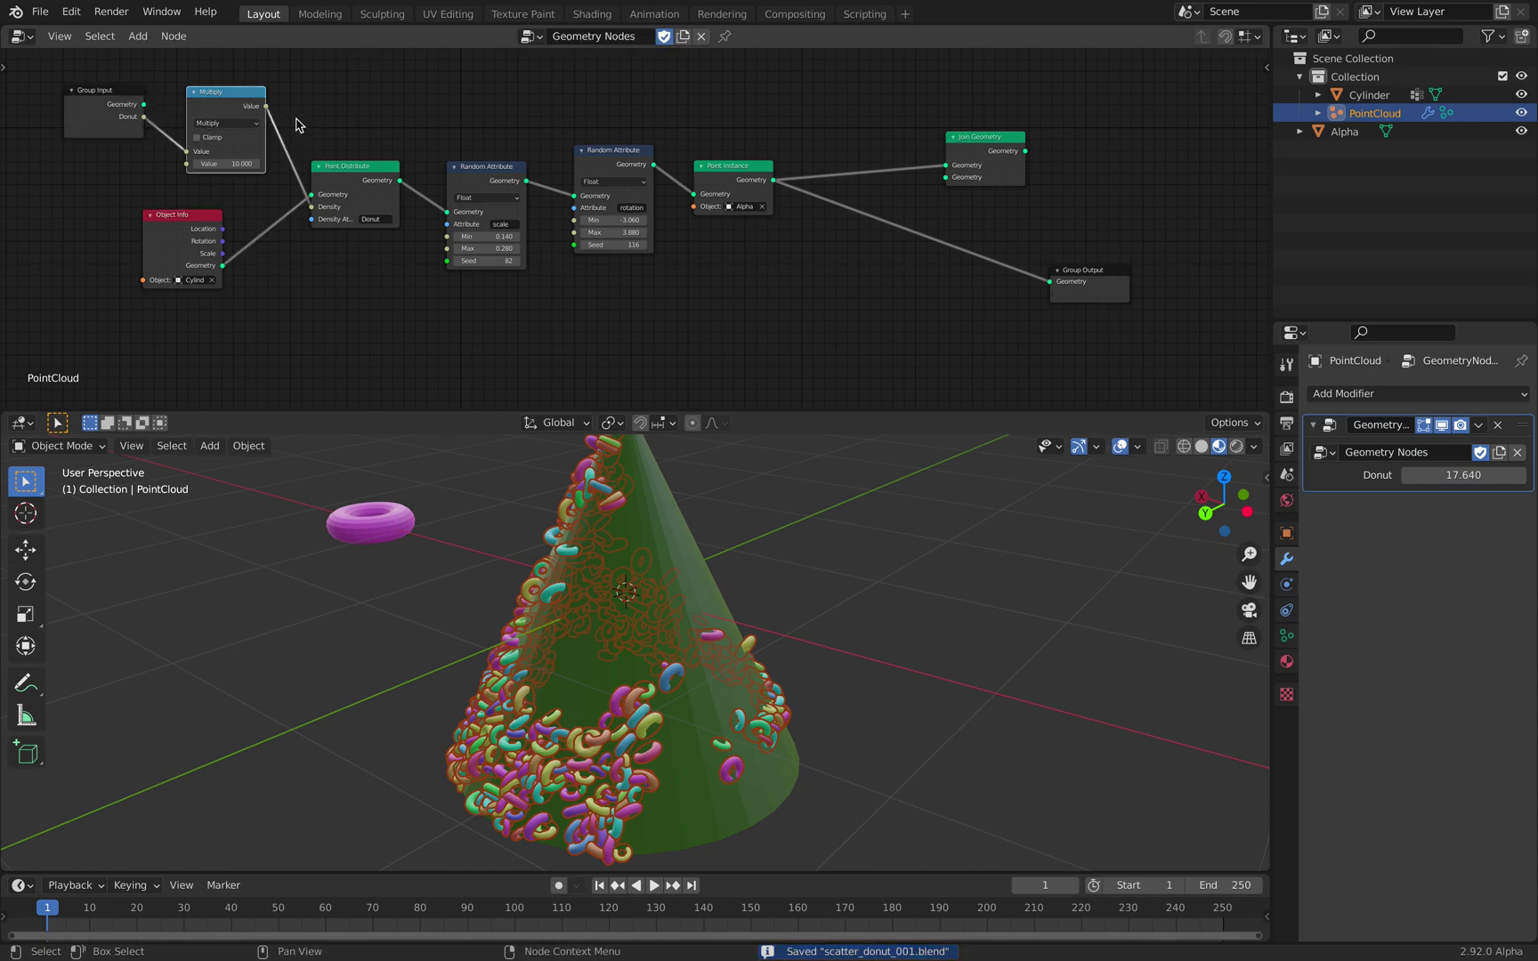
Step: Duplicate the Point Distribute, both Random Attribute and Point Instance nodes as a second chain below the originals
left_click_drag(357, 171, 354, 171)
left_click(456, 176, "shift")
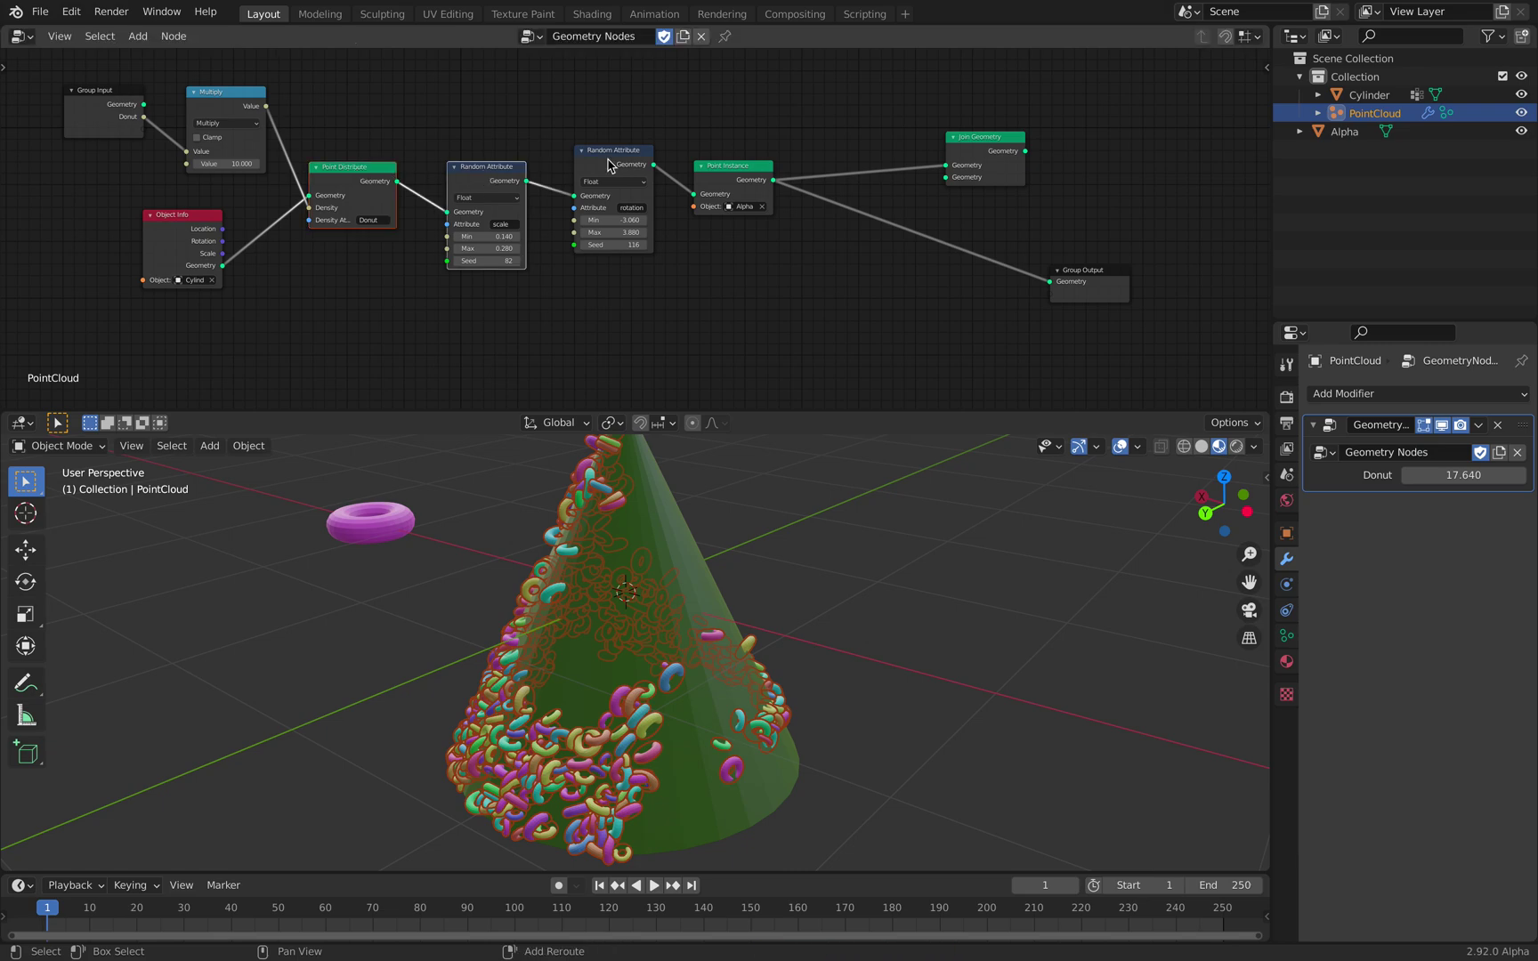
left_click(613, 167, "shift")
left_click(726, 171, "shift")
key("shift+d")
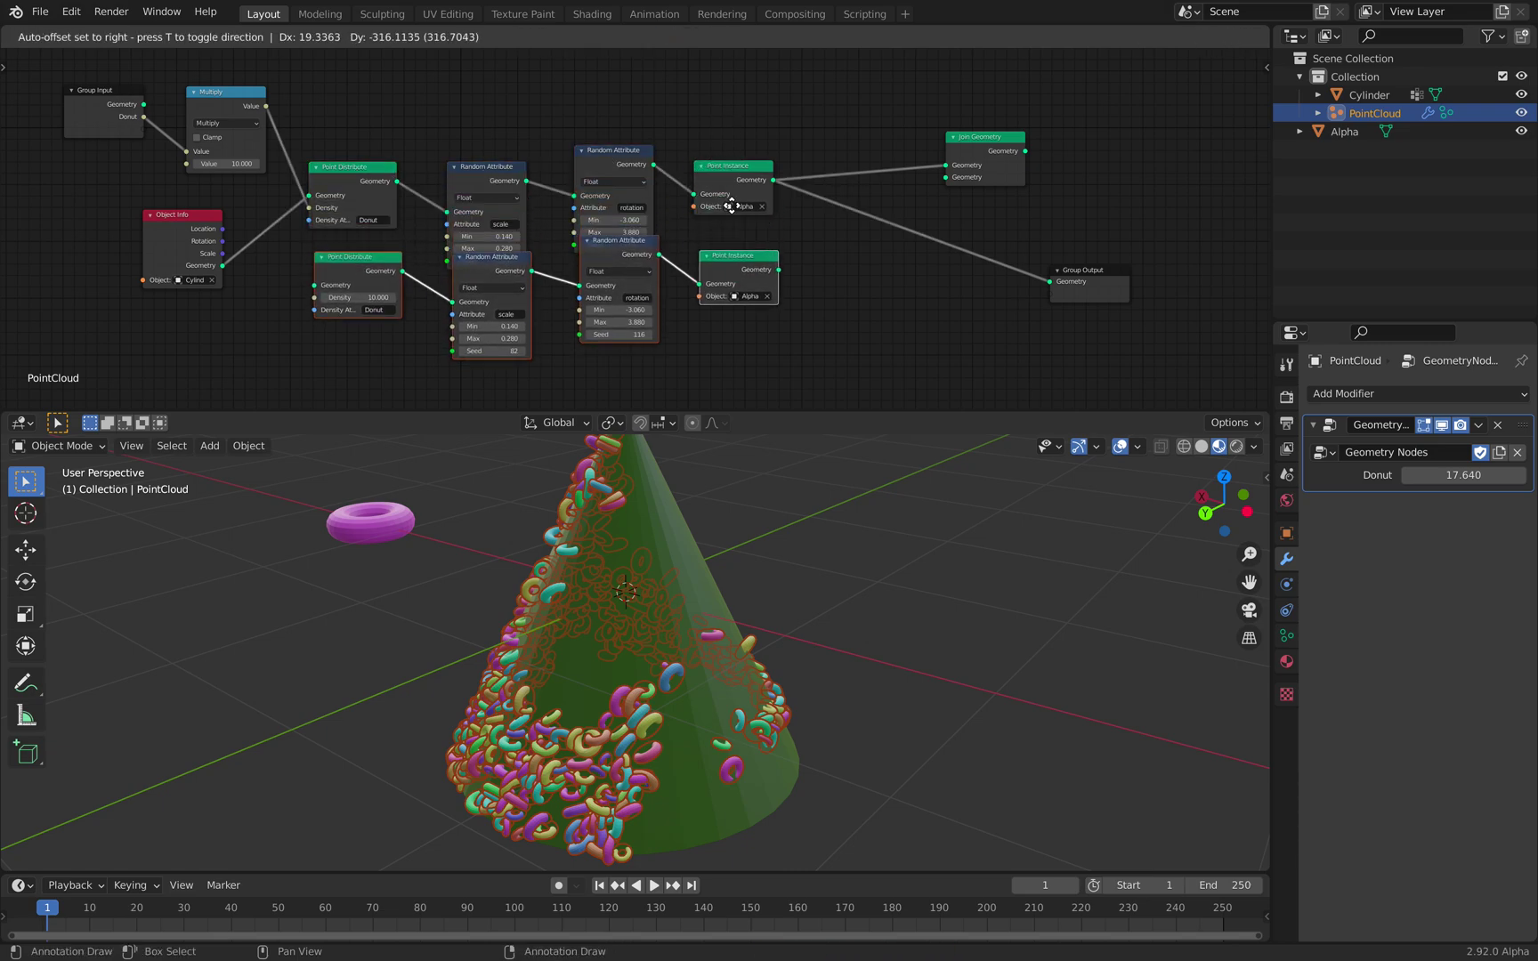
left_click(744, 252)
scroll(830, 319, "up", 2)
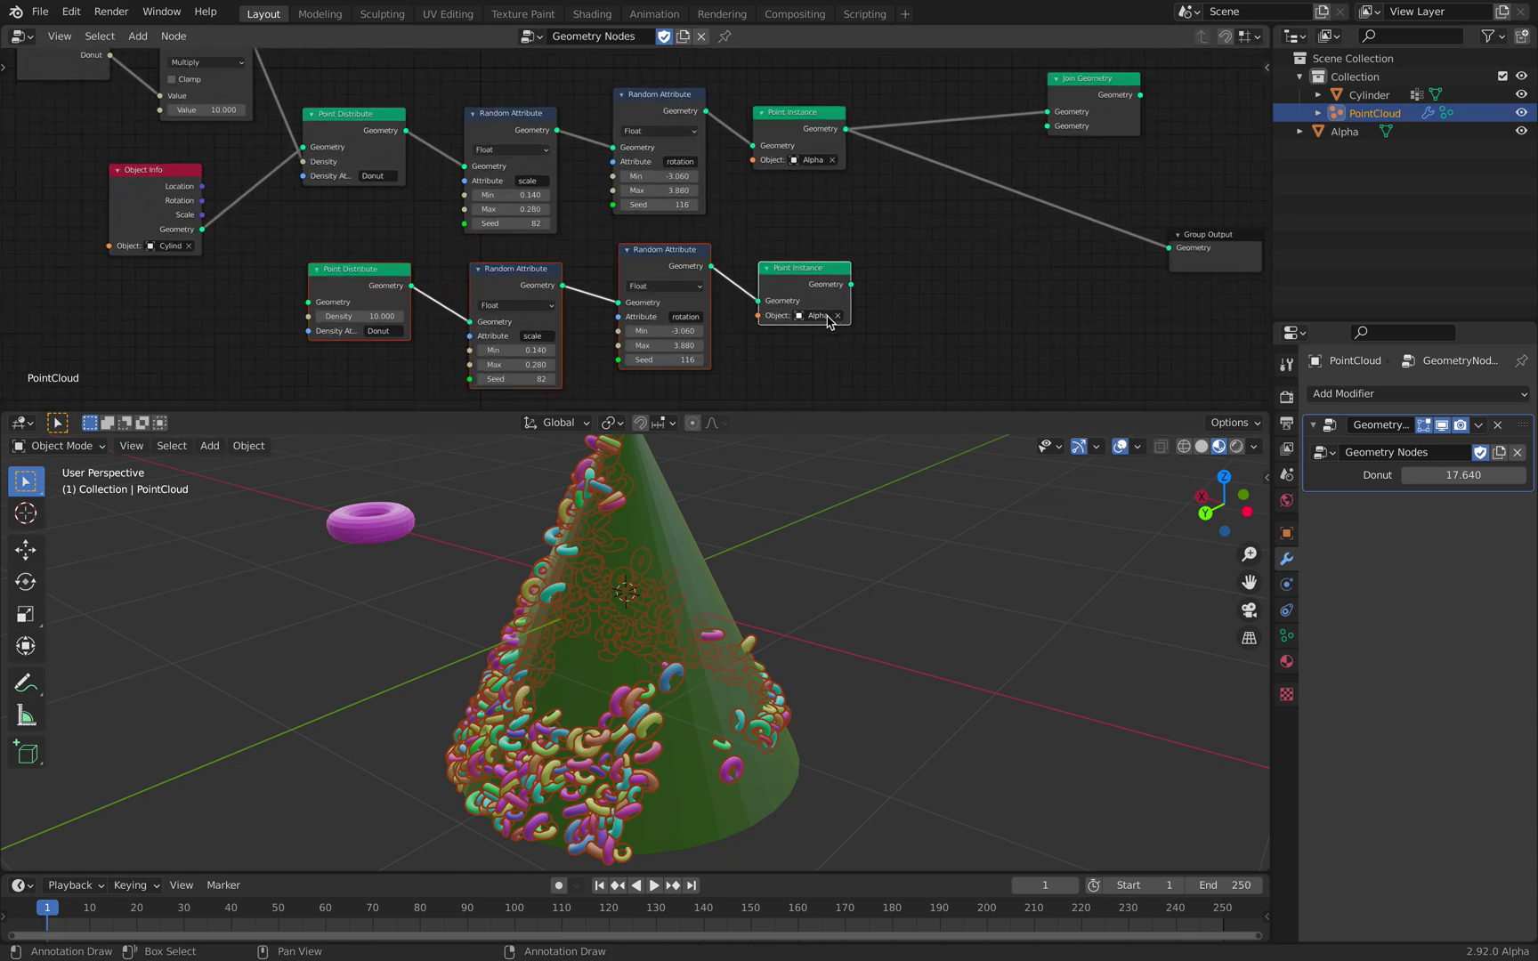
Step: Add a cube mesh at the cone and scale it down in Edit Mode to a small box
left_click(841, 560)
key("shift+a")
mouse_move(861, 574)
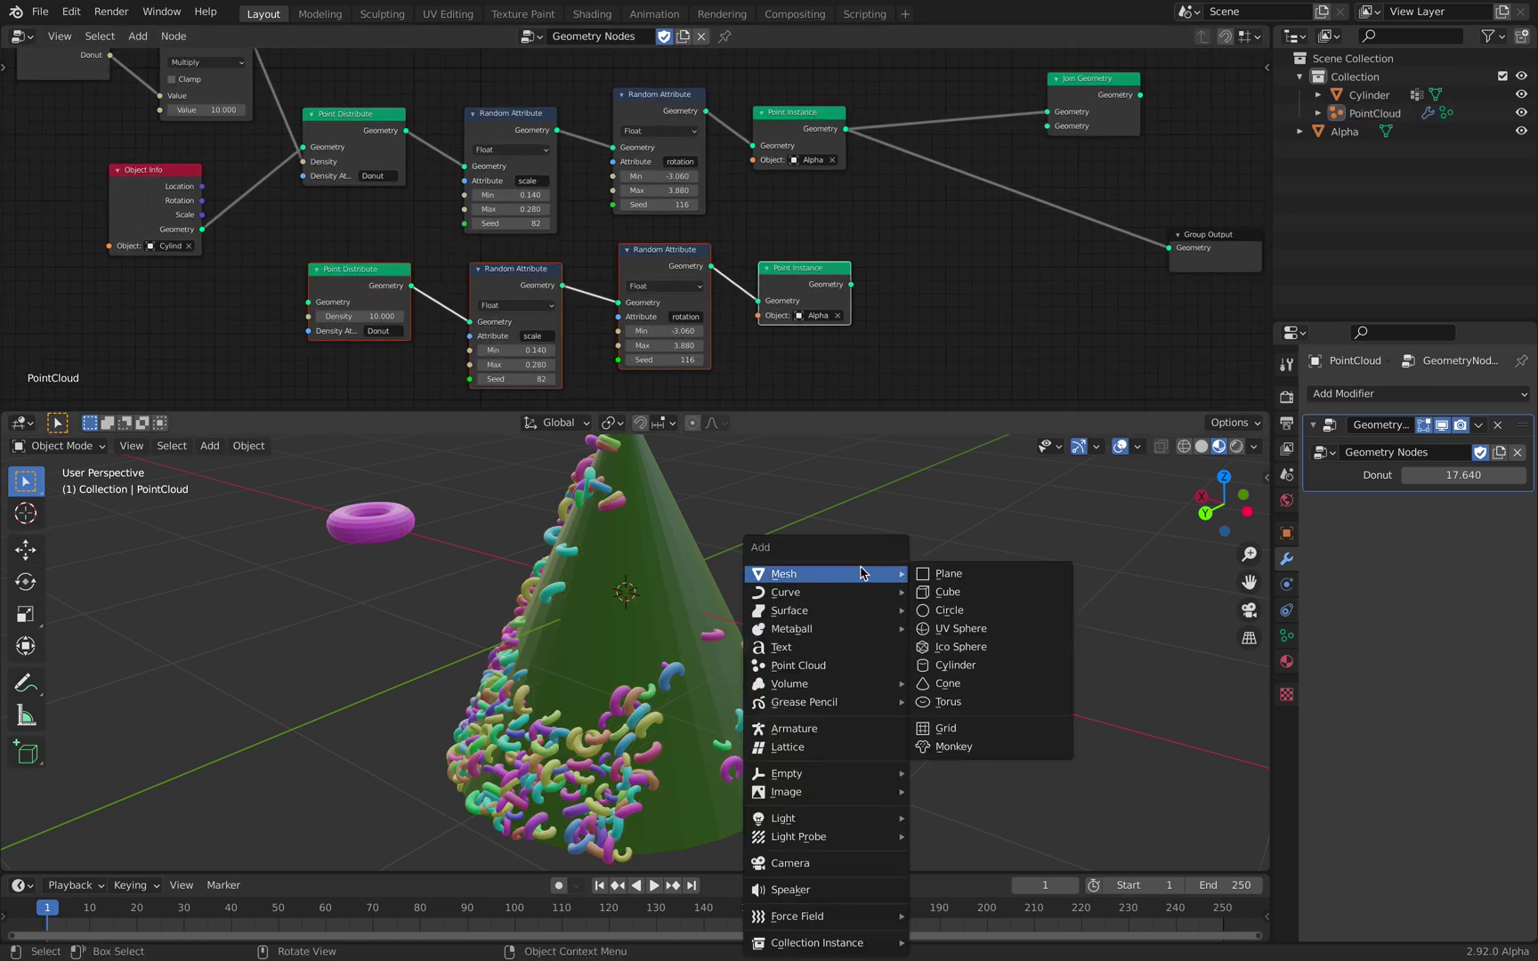
left_click(945, 591)
key("Tab")
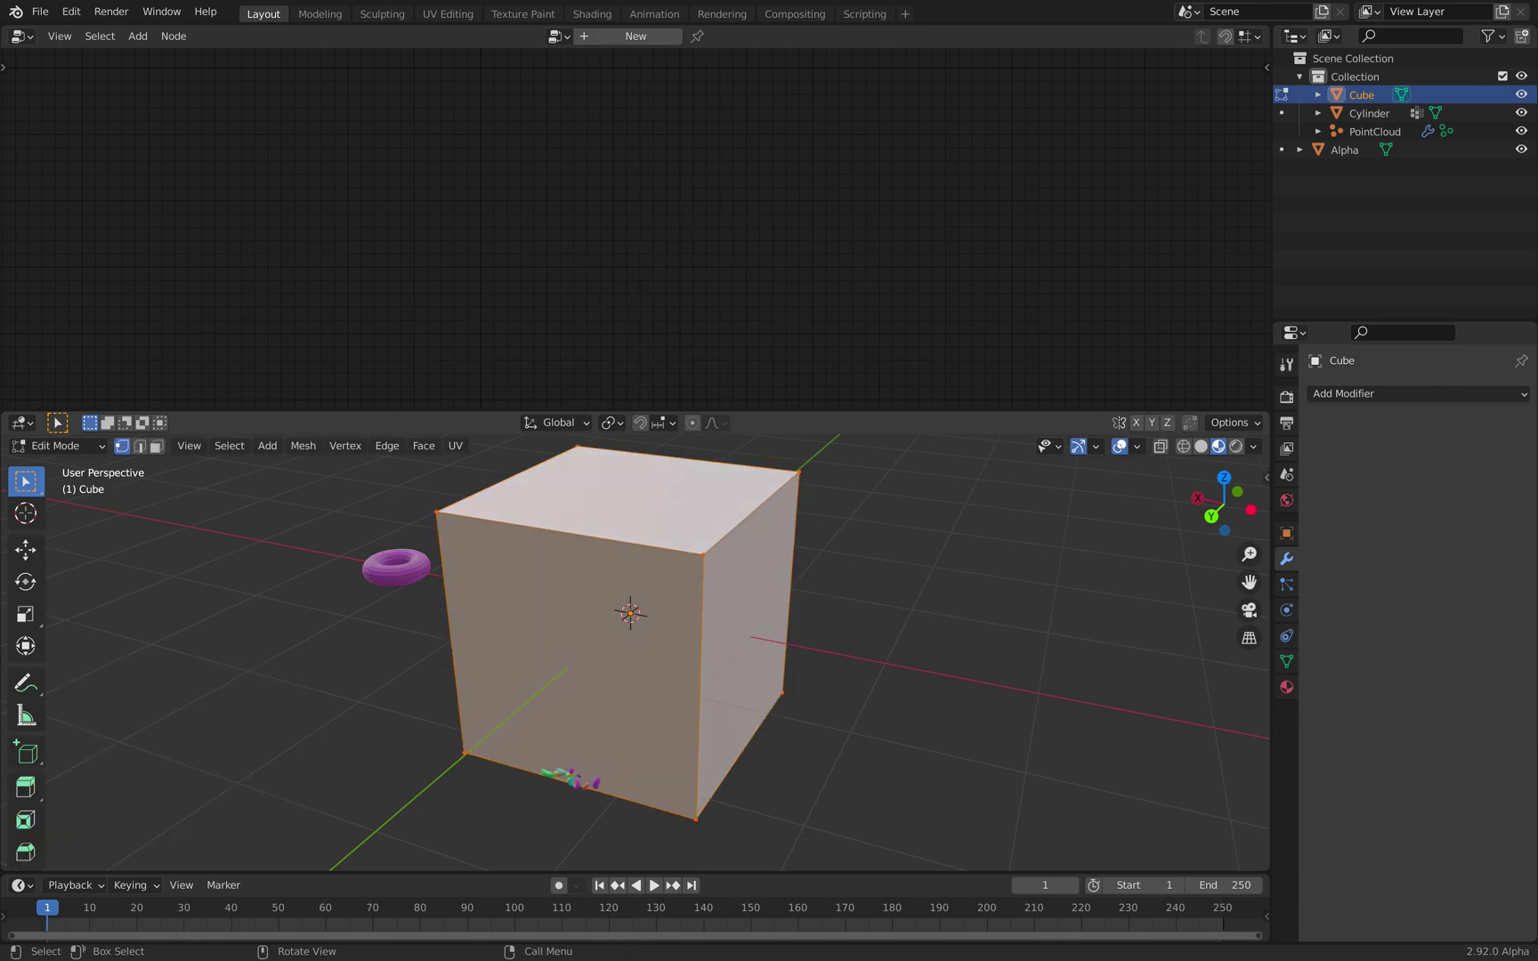
key("s")
left_click(696, 641)
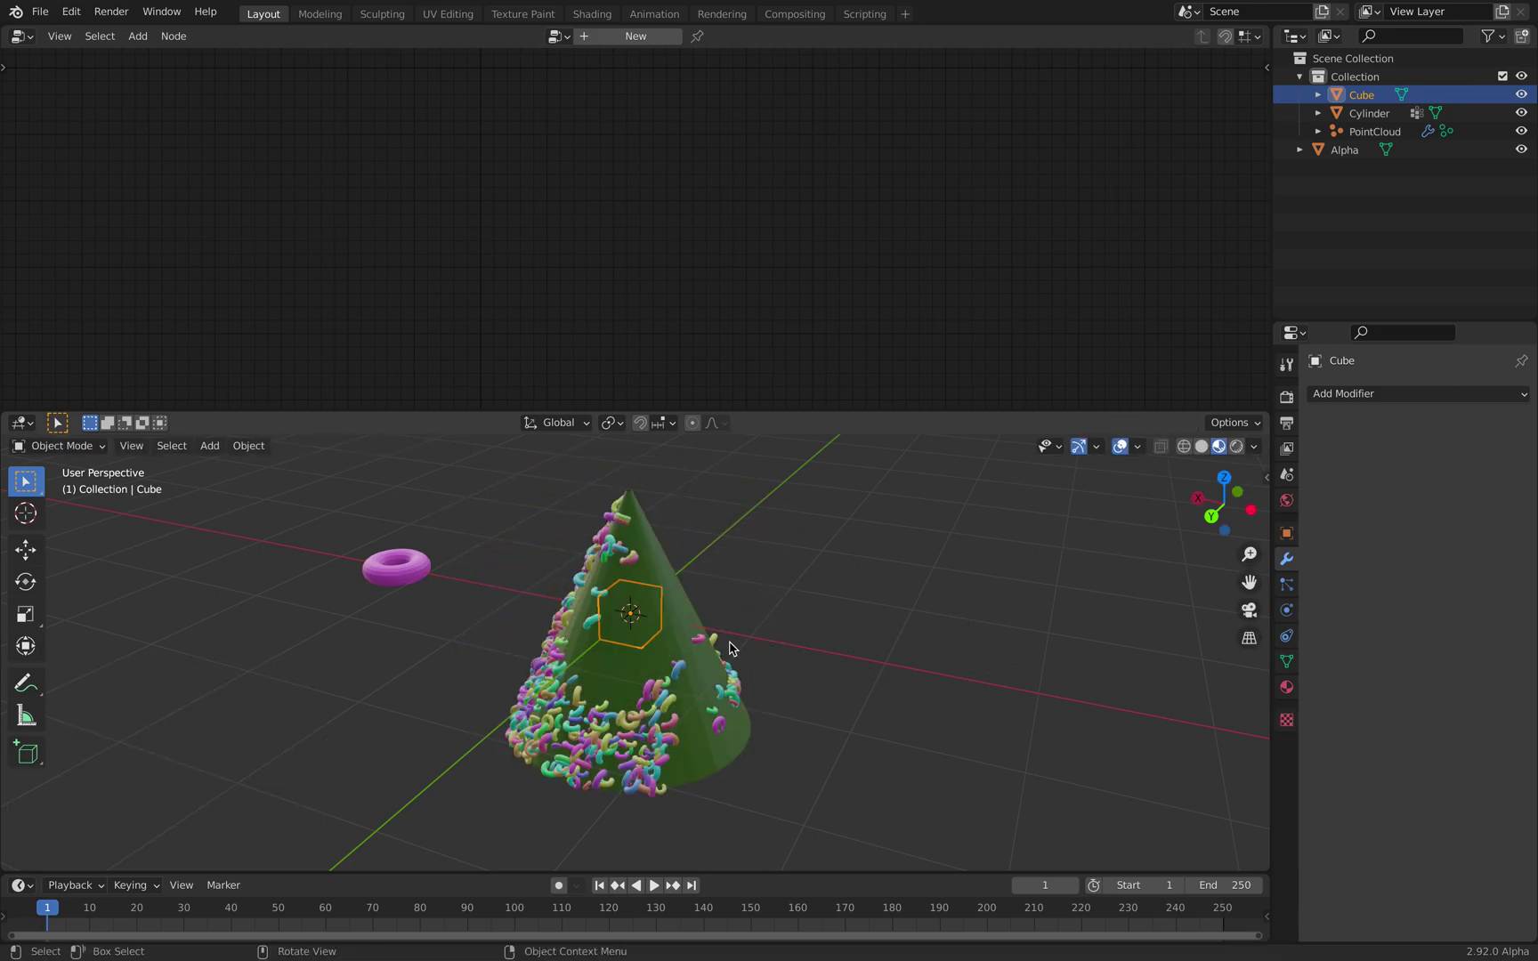
Step: Move the small cube out beside the cone in Object Mode, about 1.77 m along negative X
middle_click_drag(696, 640, 865, 673)
key("Tab")
key("g")
left_click(970, 645)
middle_click_drag(969, 645, 954, 642)
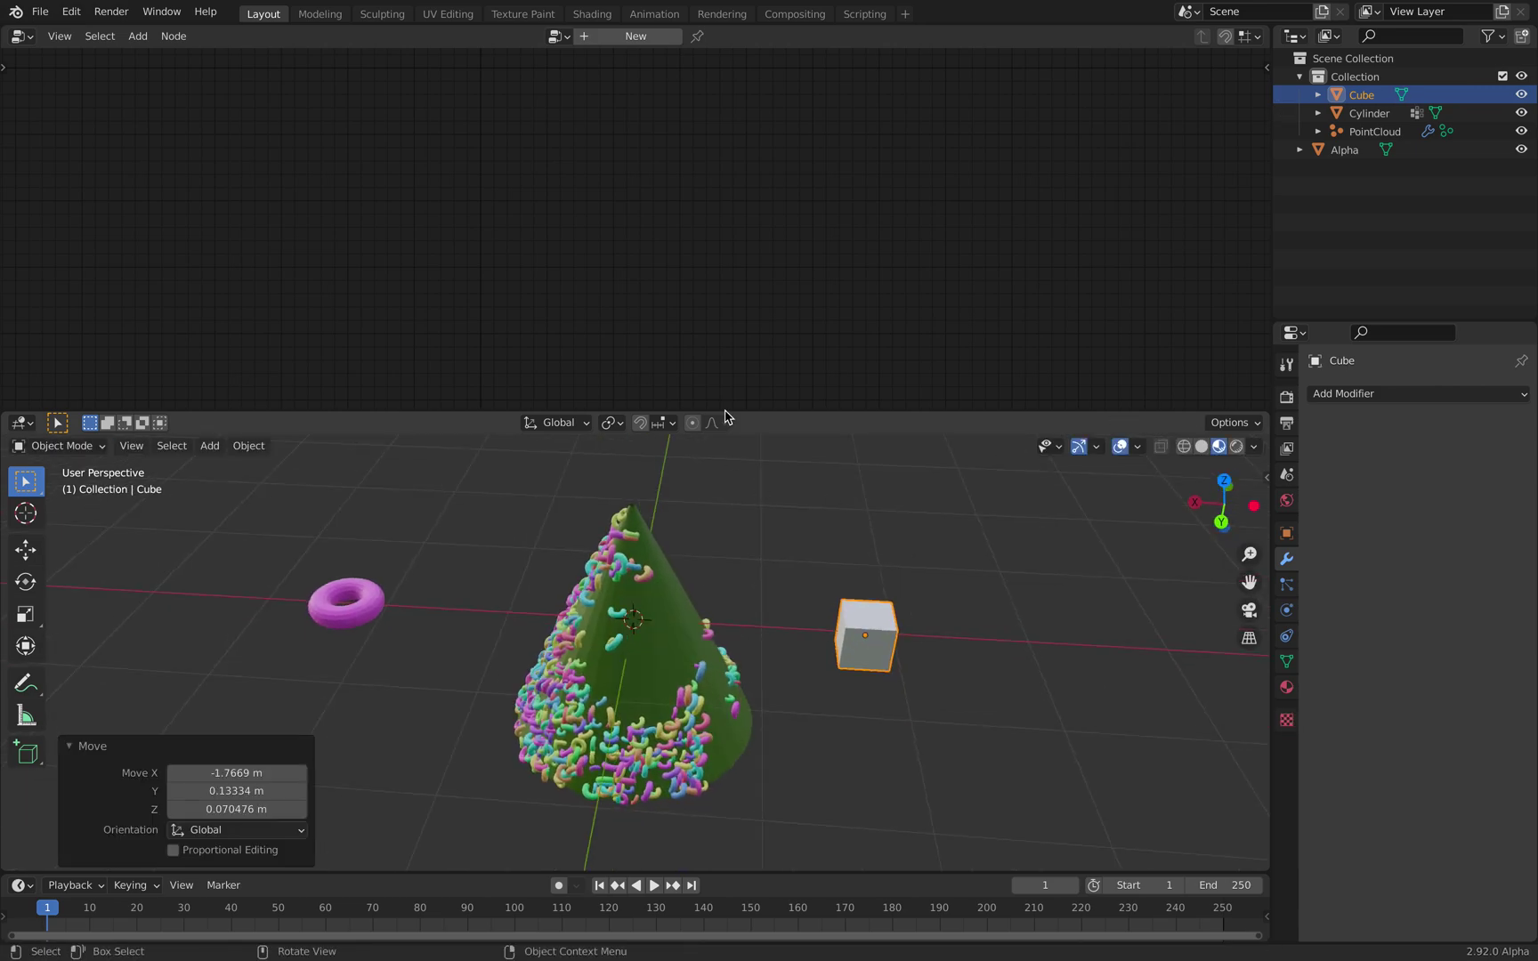
Step: Reselect the point cloud and set the duplicated Point Distribute node's density attribute to Box
left_click(1375, 131)
middle_click_drag(454, 204, 484, 206)
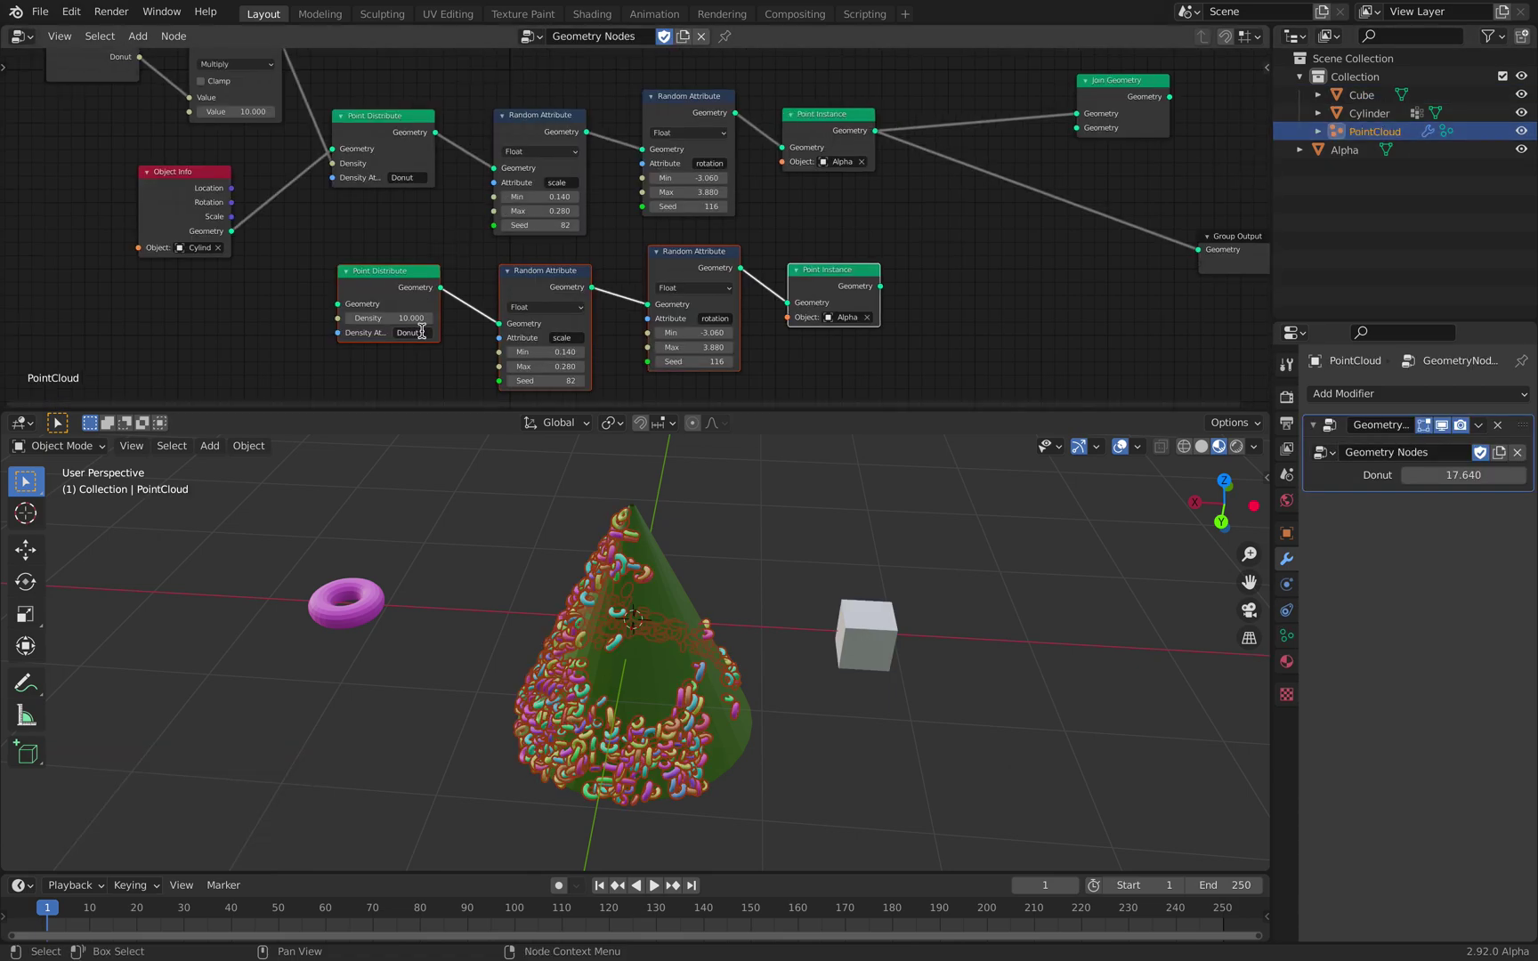
type("Box")
key("Return")
scroll(467, 307, "up", 1)
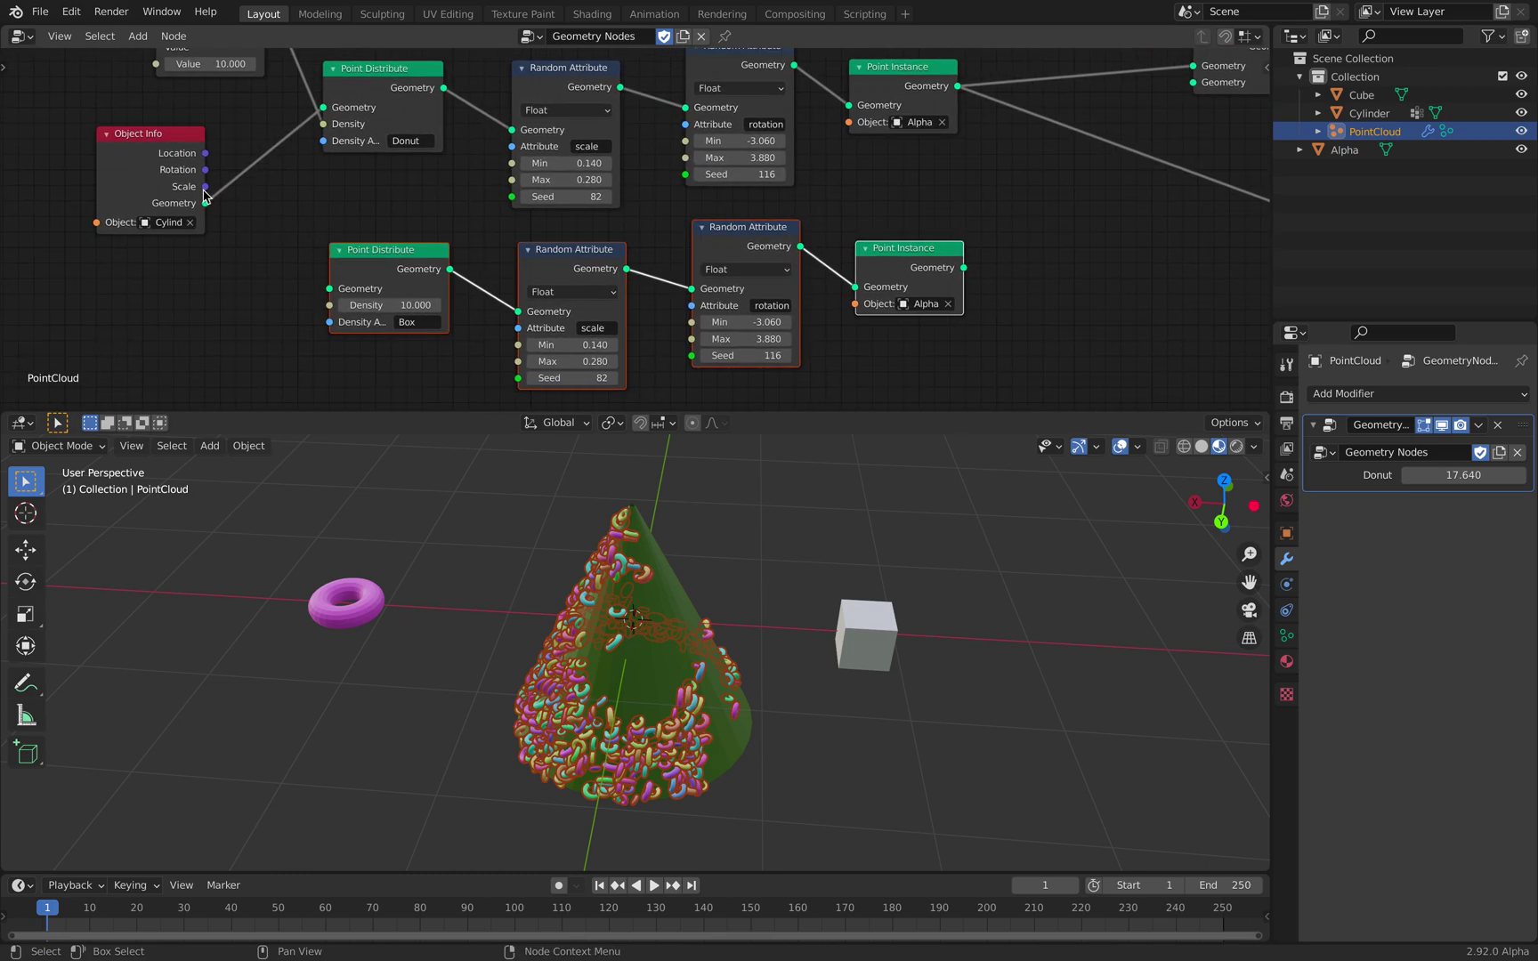
Step: Connect the Object Info geometry to the Box Point Distribute node, save the file, and reposition Object Info
left_click_drag(206, 203, 328, 289)
scroll(377, 232, "down", 3)
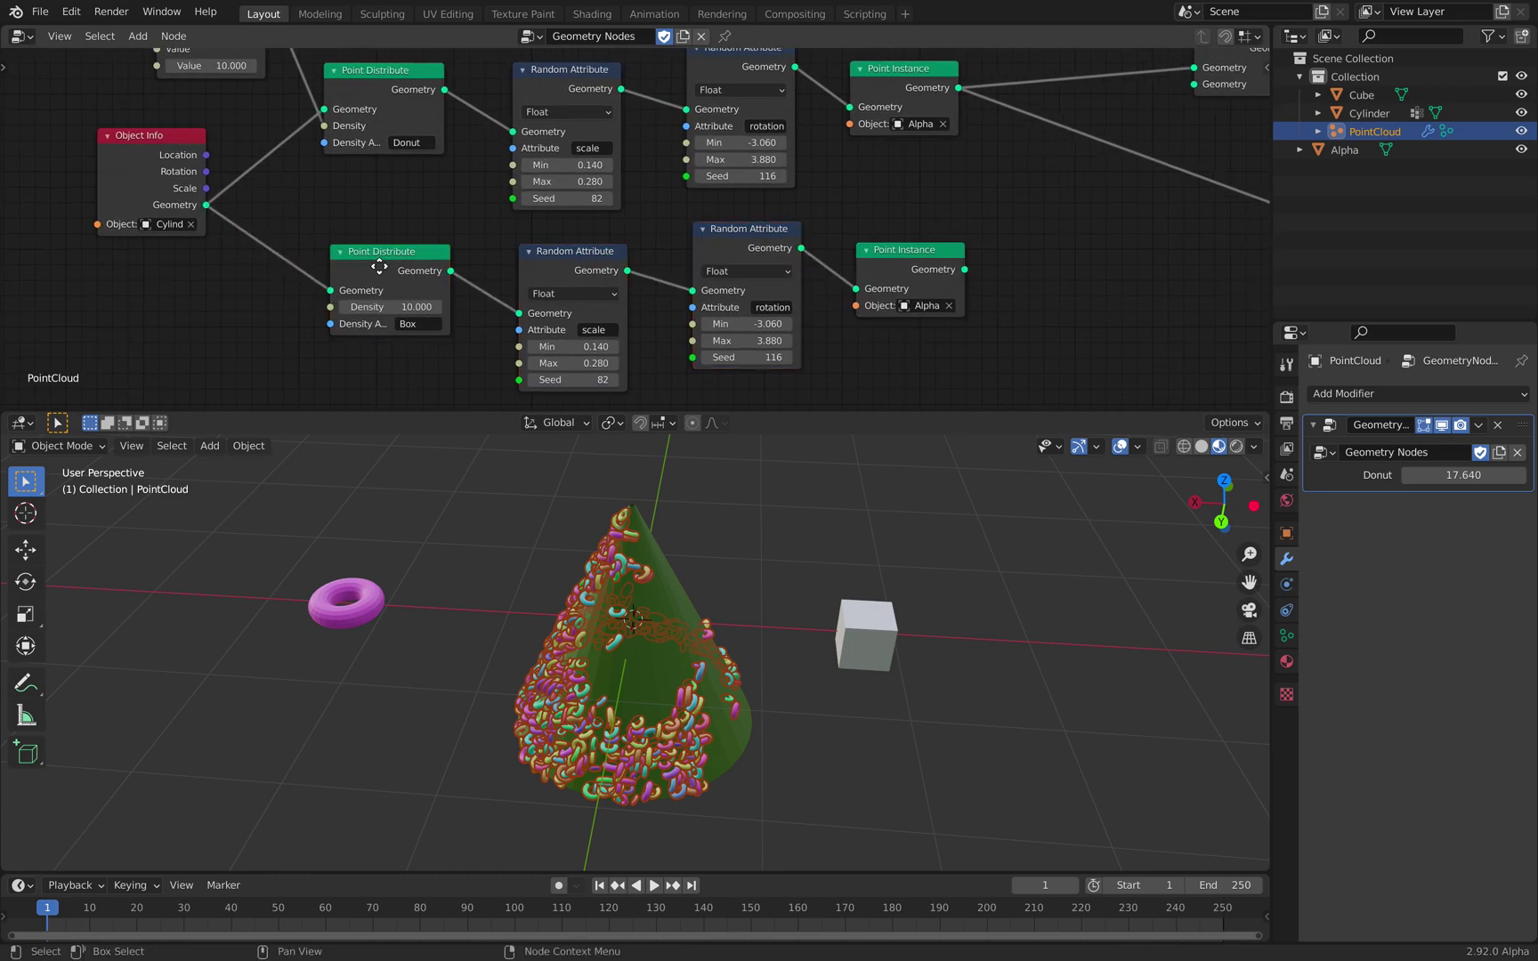
key("ctrl+s")
left_click_drag(222, 183, 189, 199)
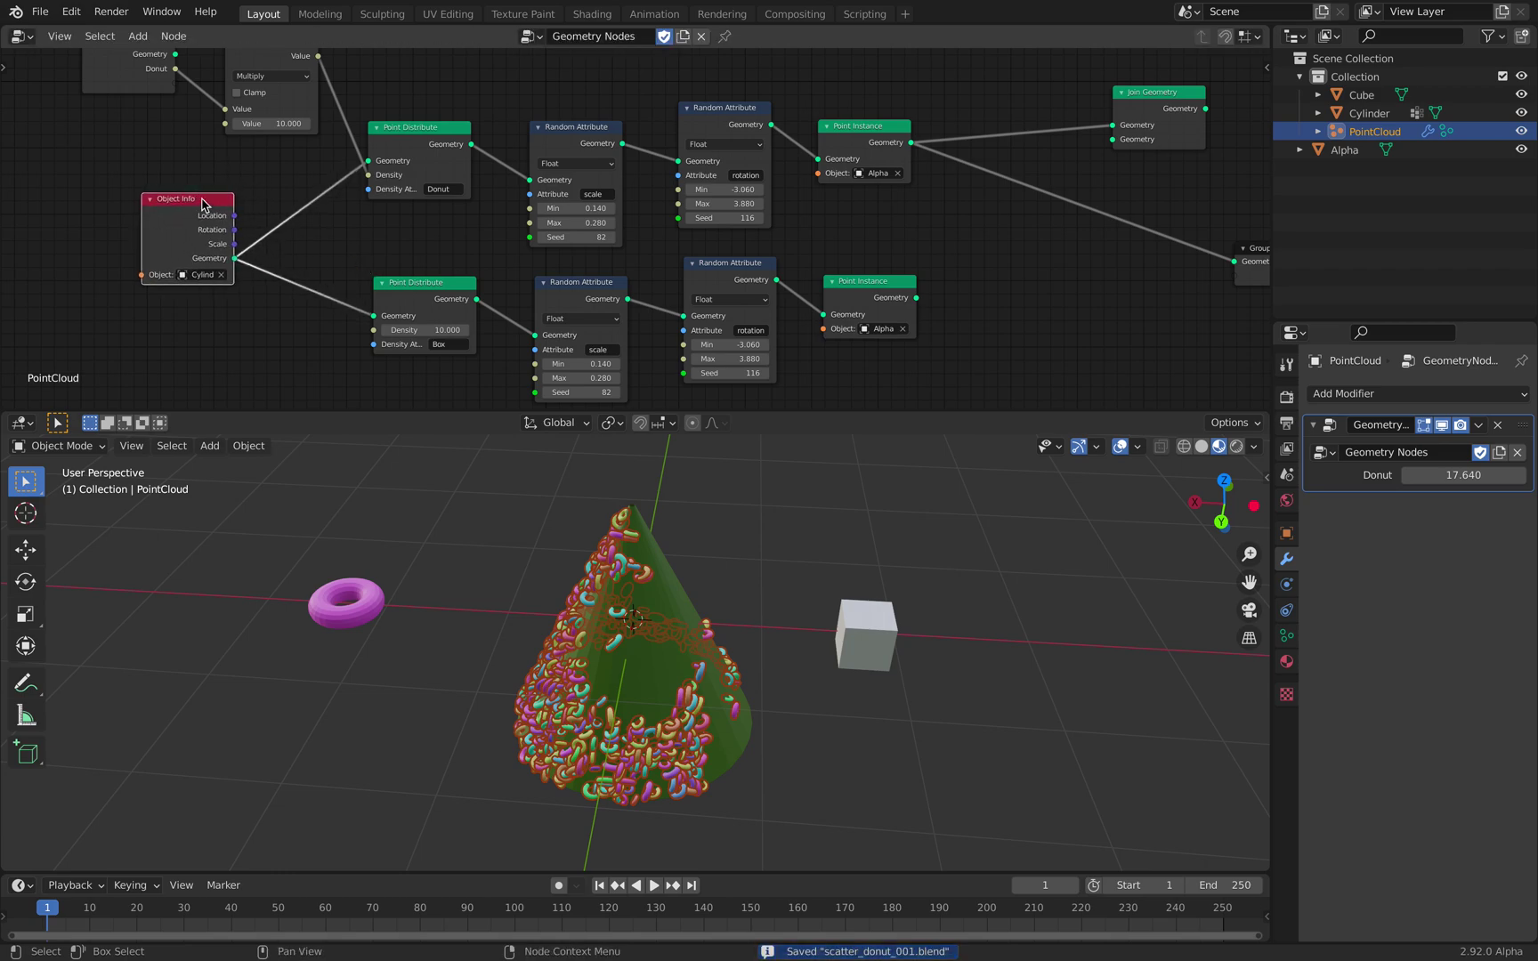
middle_click_drag(272, 184, 254, 230)
middle_click_drag(364, 259, 314, 212)
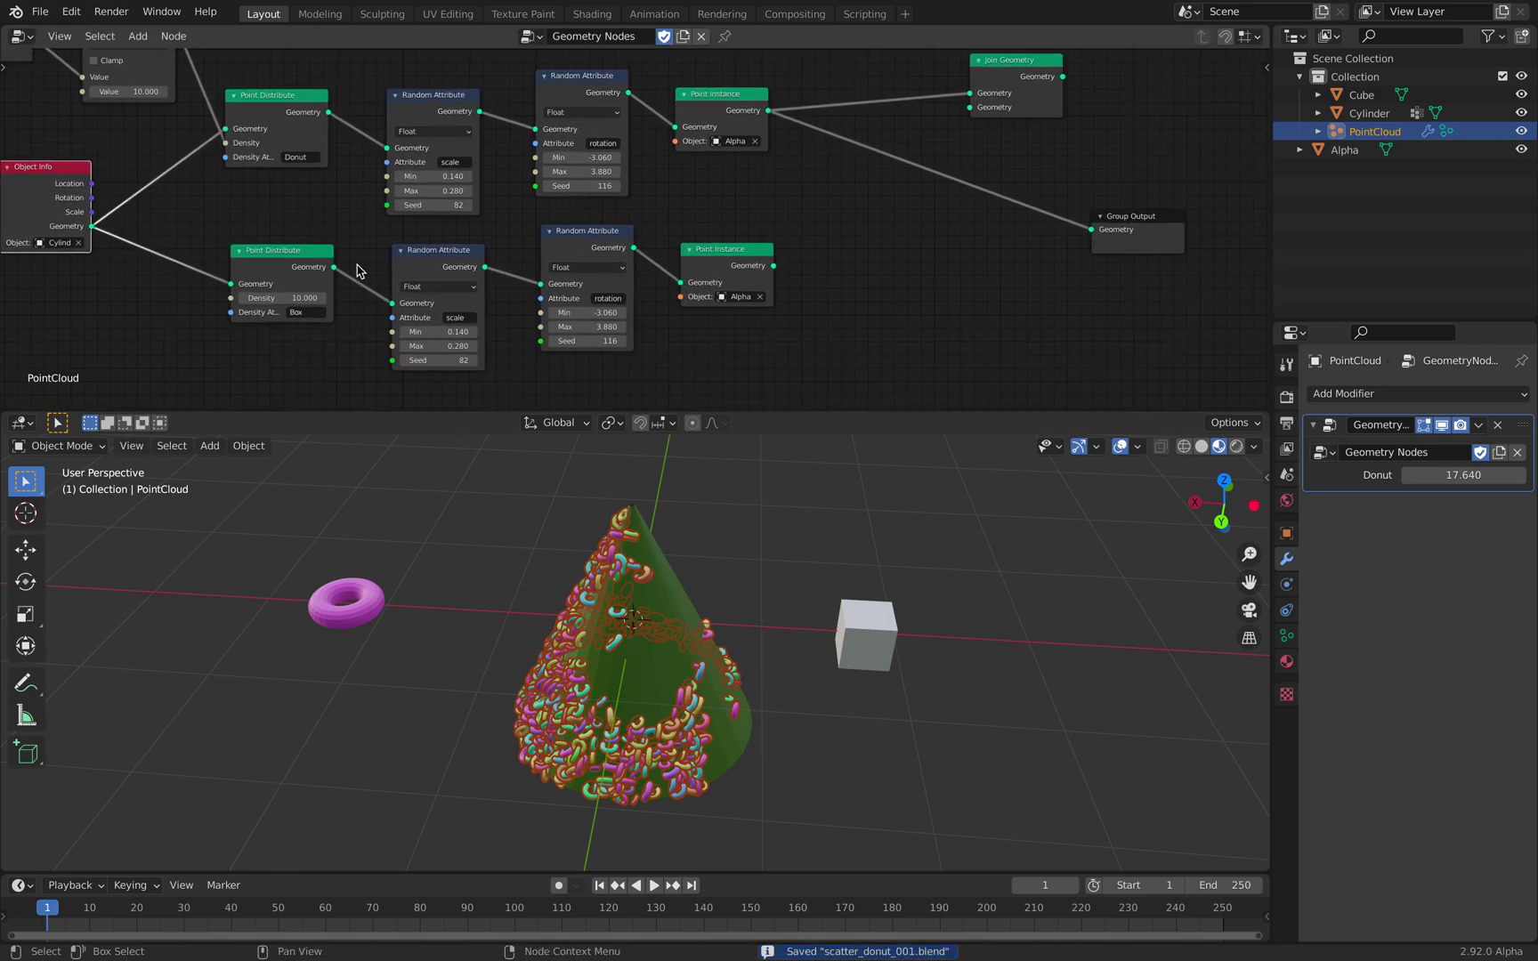
Step: Set the second Point Instance node's object to Cube and connect it to Join Geometry's second input
left_click(743, 296)
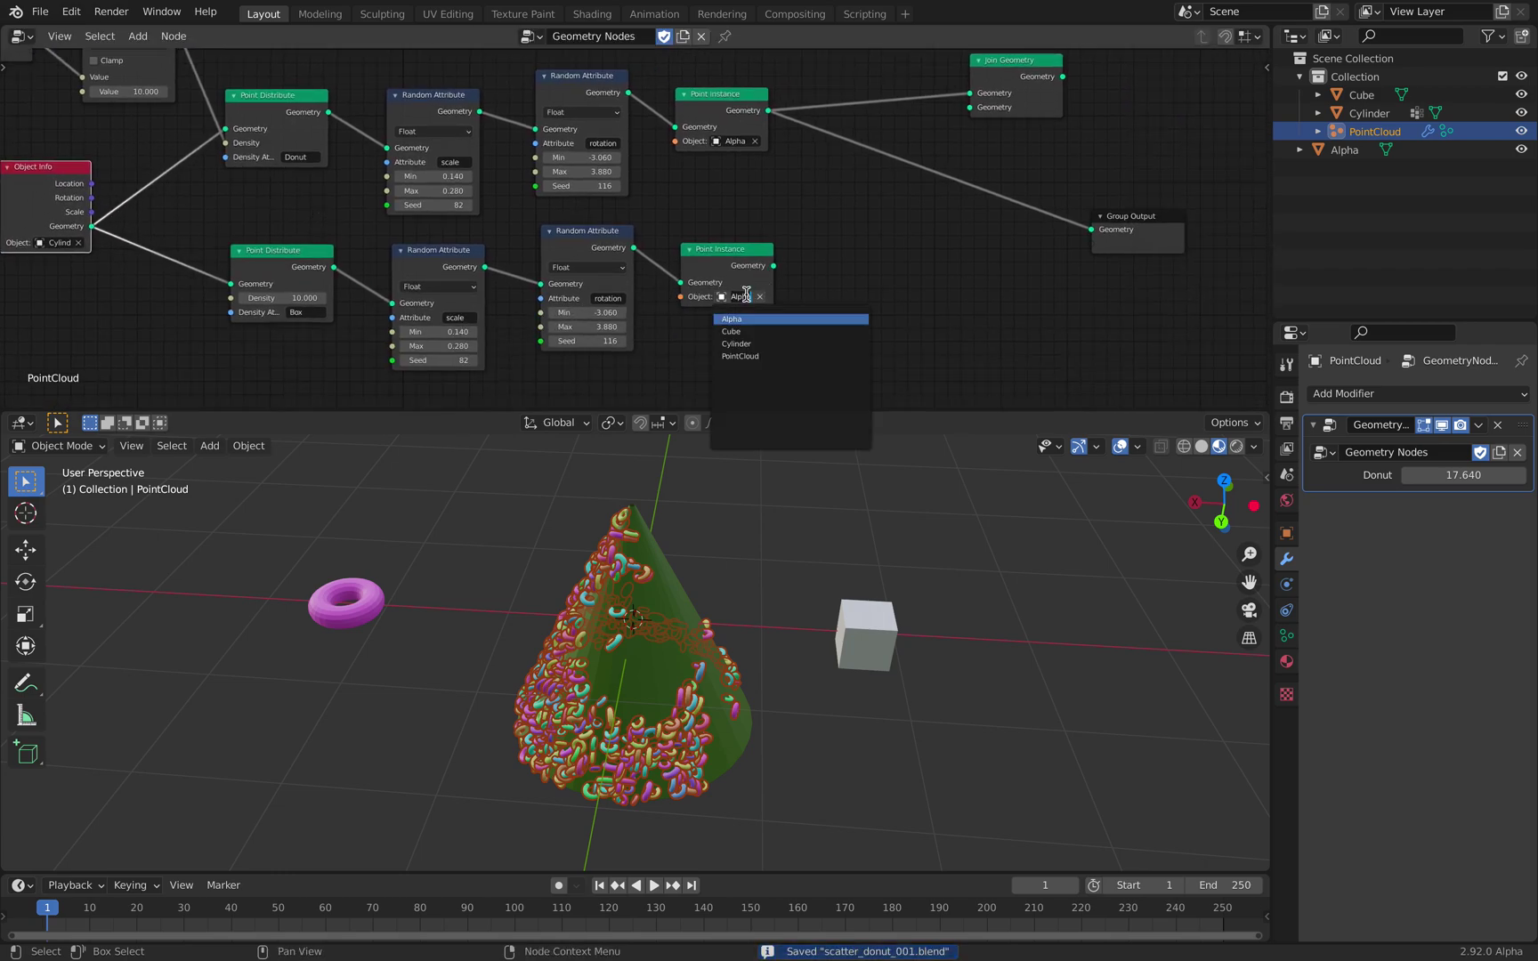
left_click(748, 332)
left_click_drag(773, 266, 807, 256)
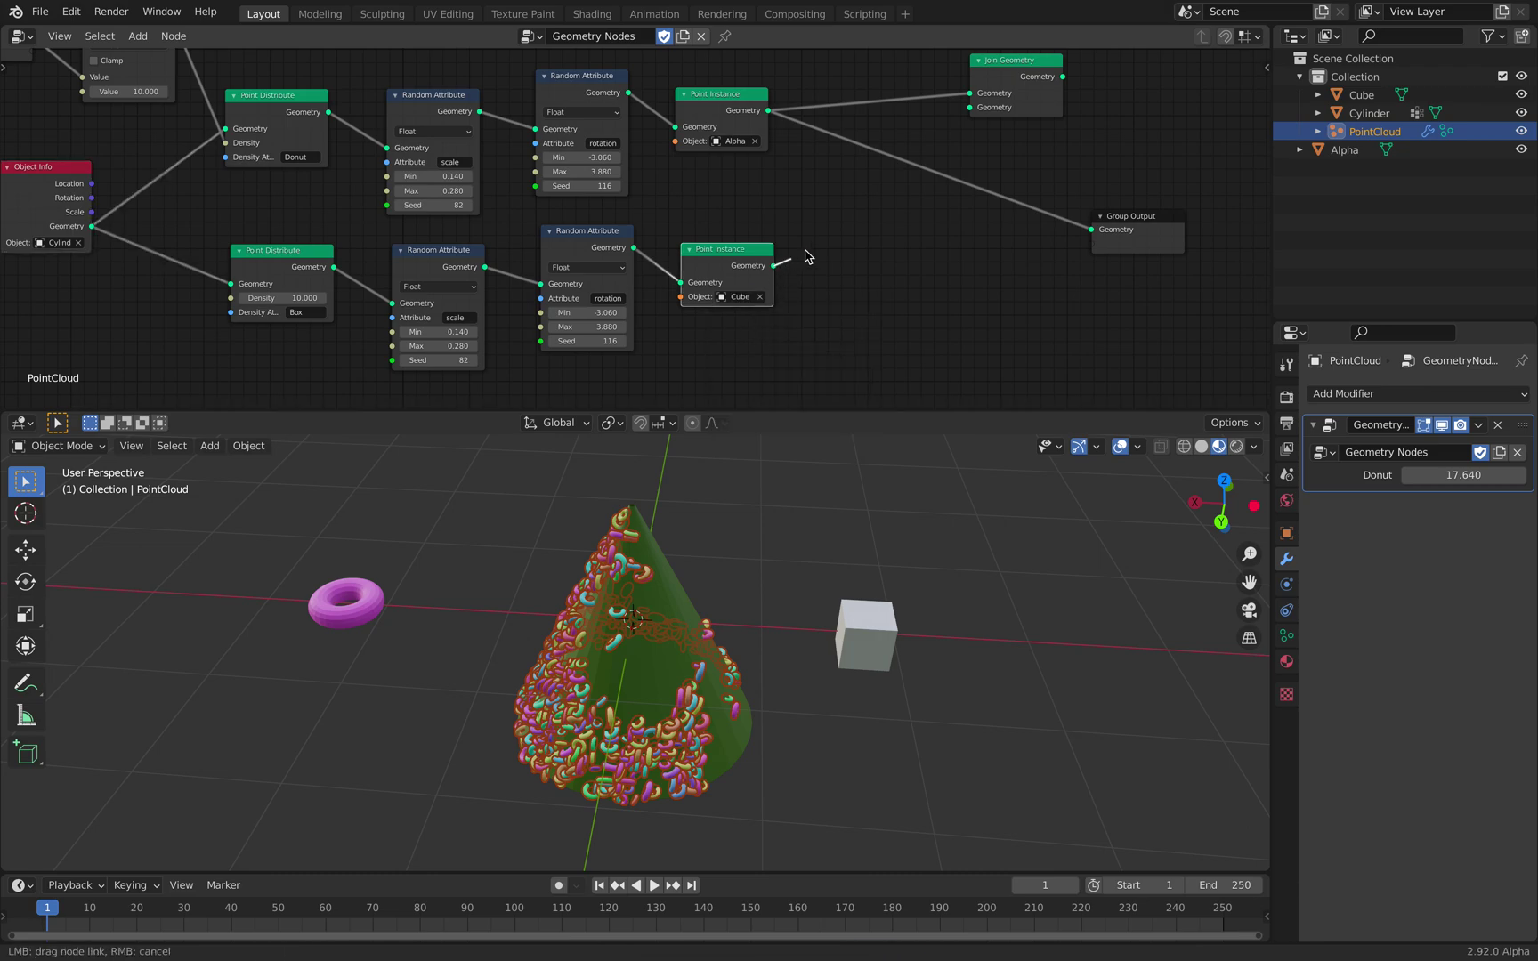
left_click_drag(969, 115, 970, 115)
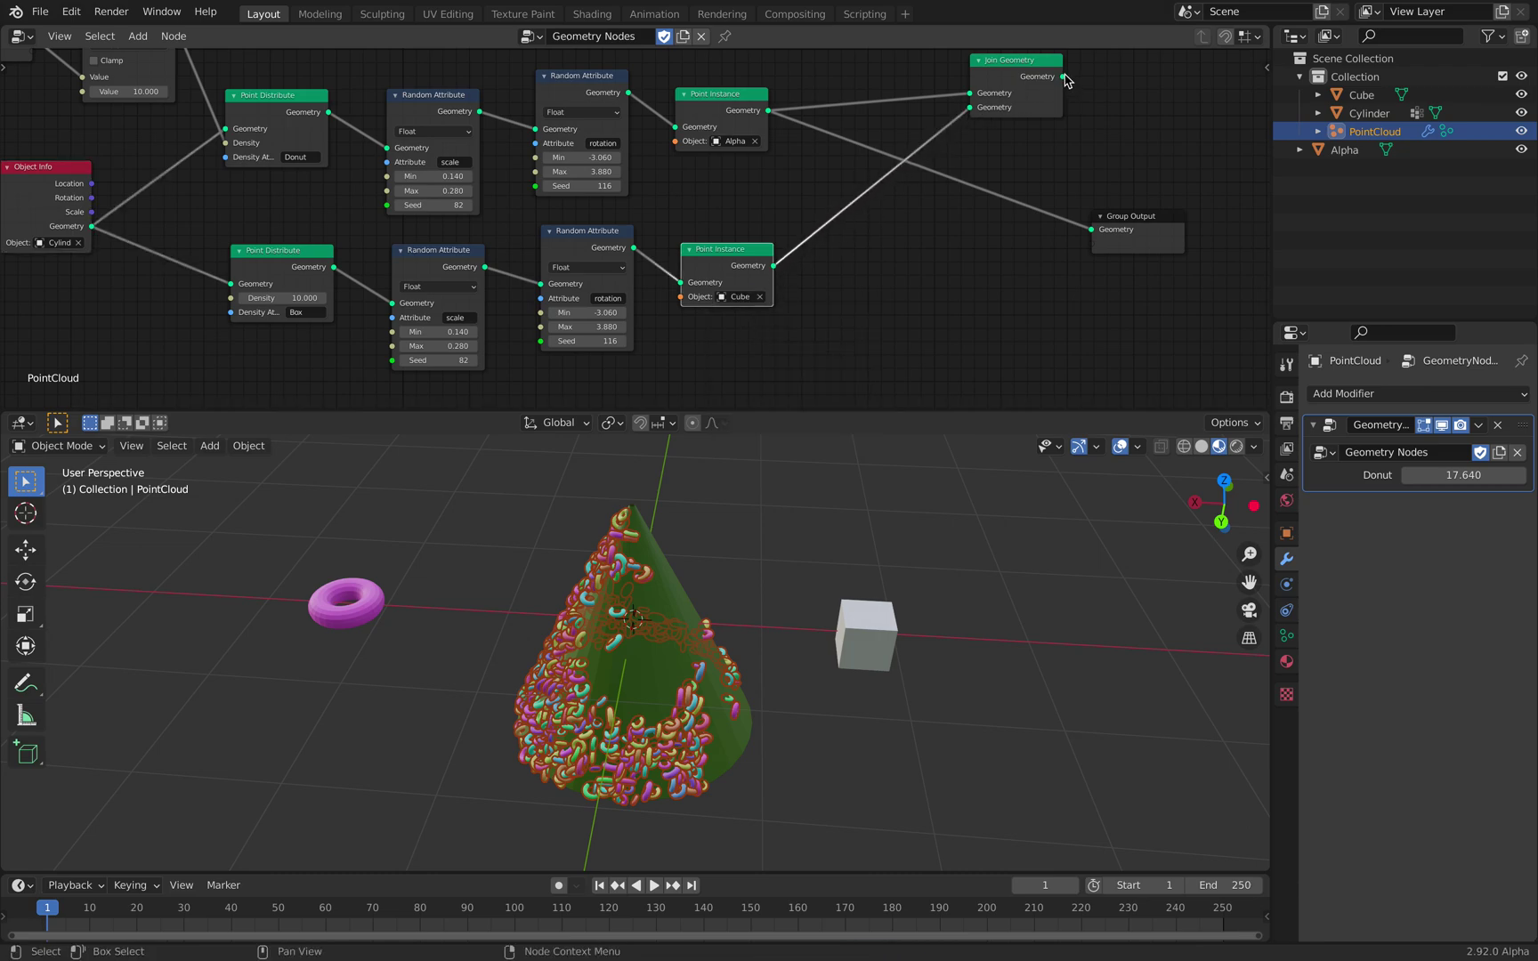
Step: Feed Join Geometry into Group Output, set the Box Point Distribute density to 79, and save the file
left_click_drag(1064, 77, 1008, 119)
left_click_drag(1135, 216, 1107, 191)
left_click_drag(303, 298, 374, 298)
middle_click_drag(756, 627, 698, 626)
key("ctrl+s")
Step: Assign Material.001 to the cube and make it an independent single-user copy
left_click(890, 675)
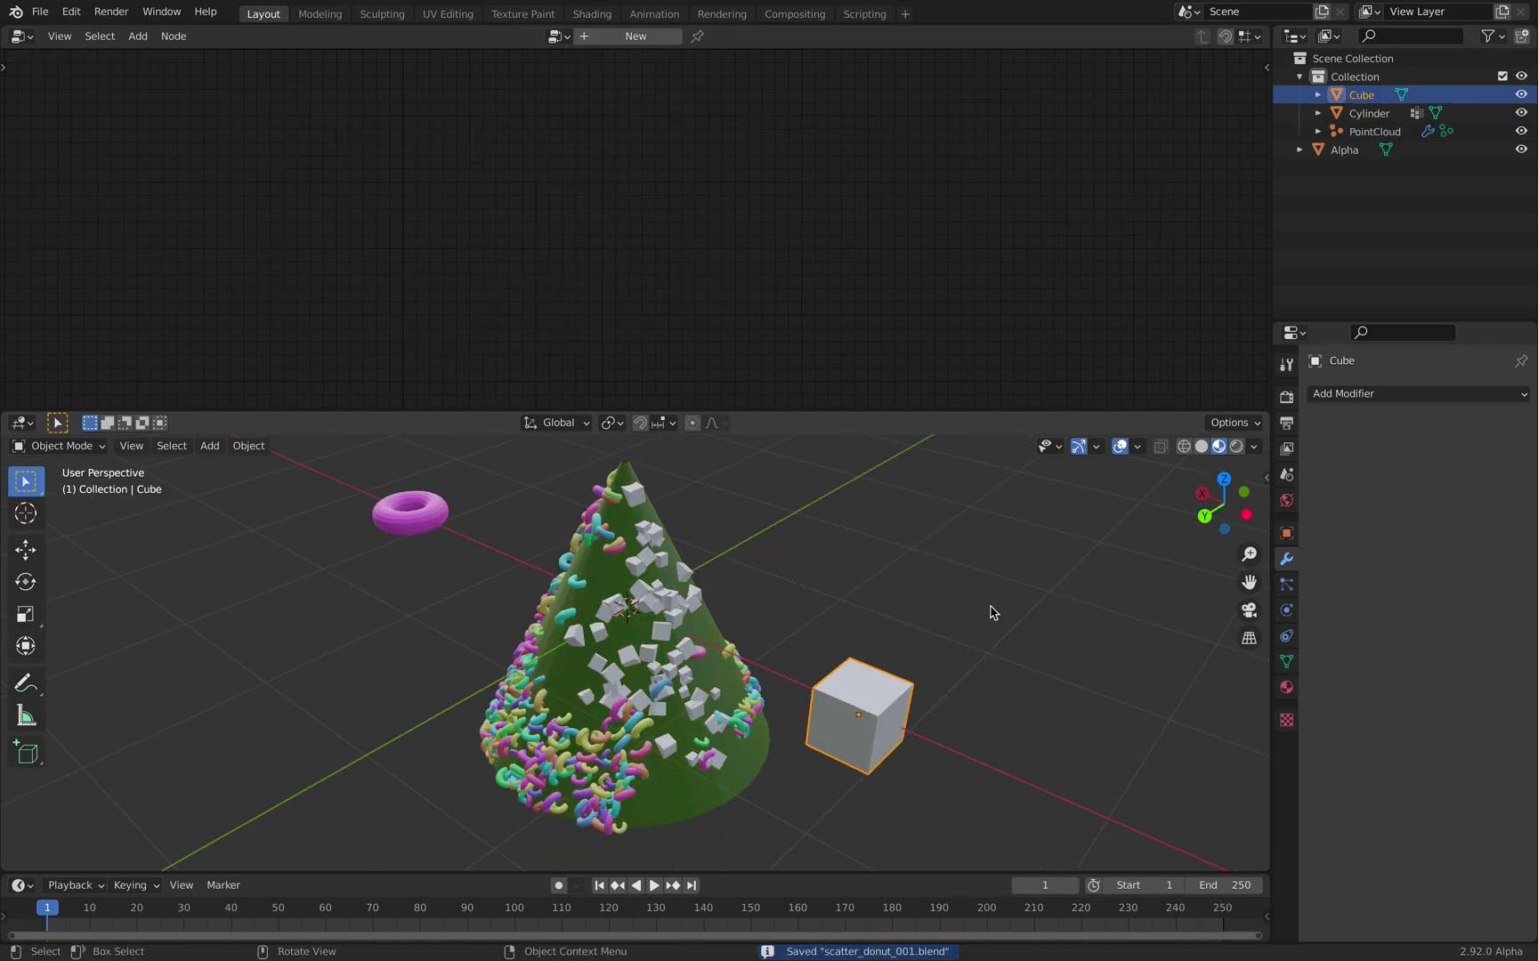
left_click(1290, 686)
left_click(1326, 471)
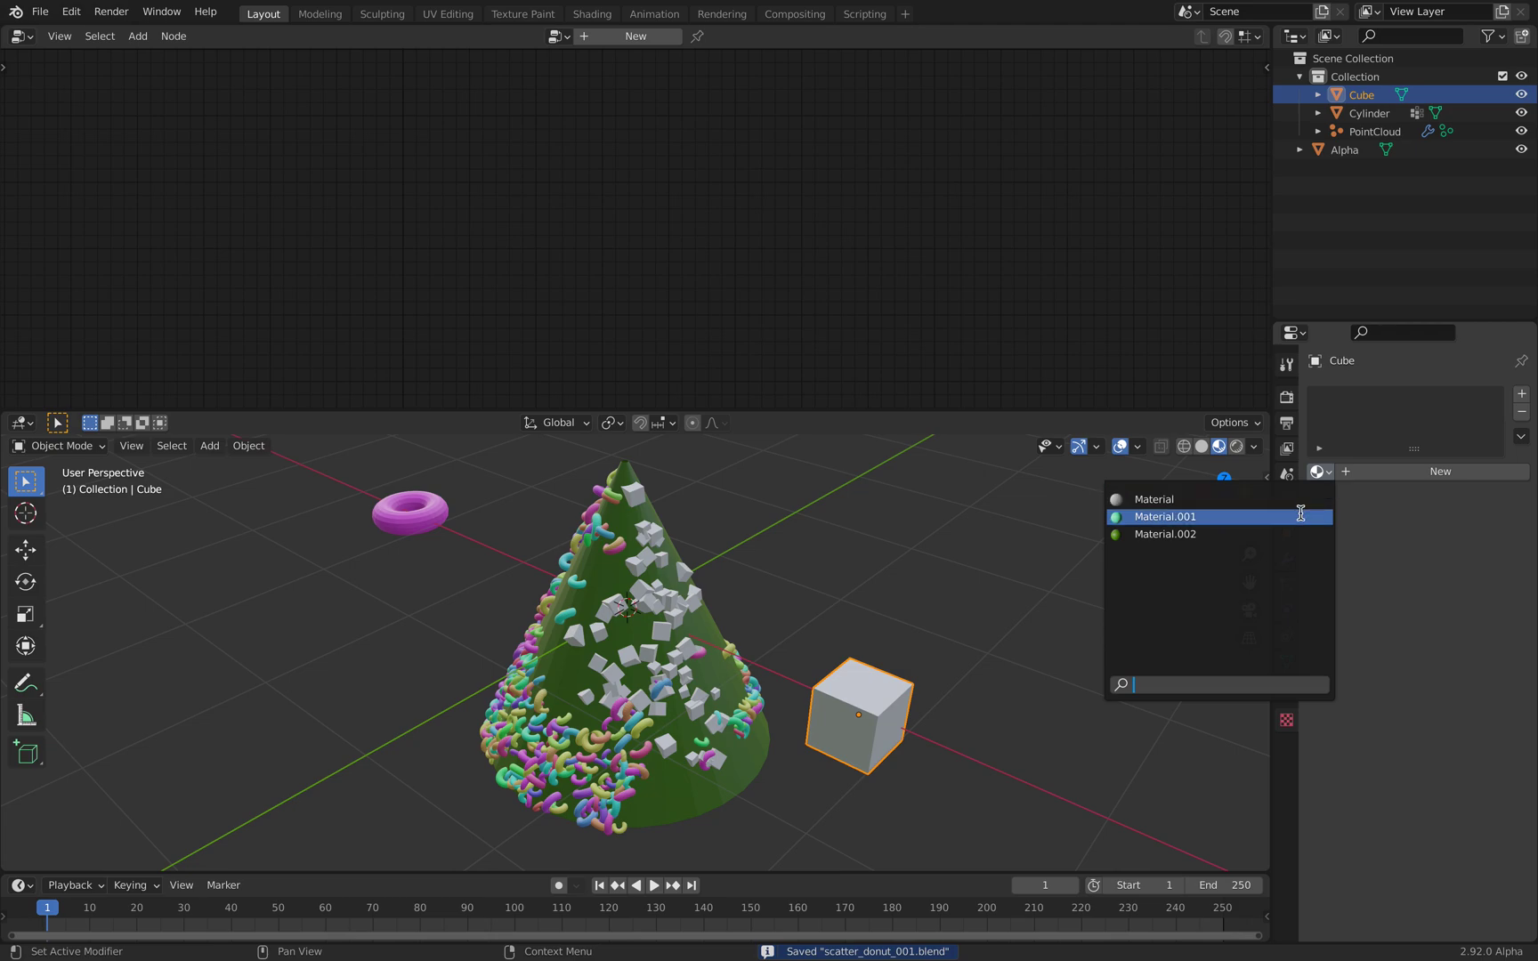
left_click(1300, 515)
middle_click_drag(914, 623, 746, 588)
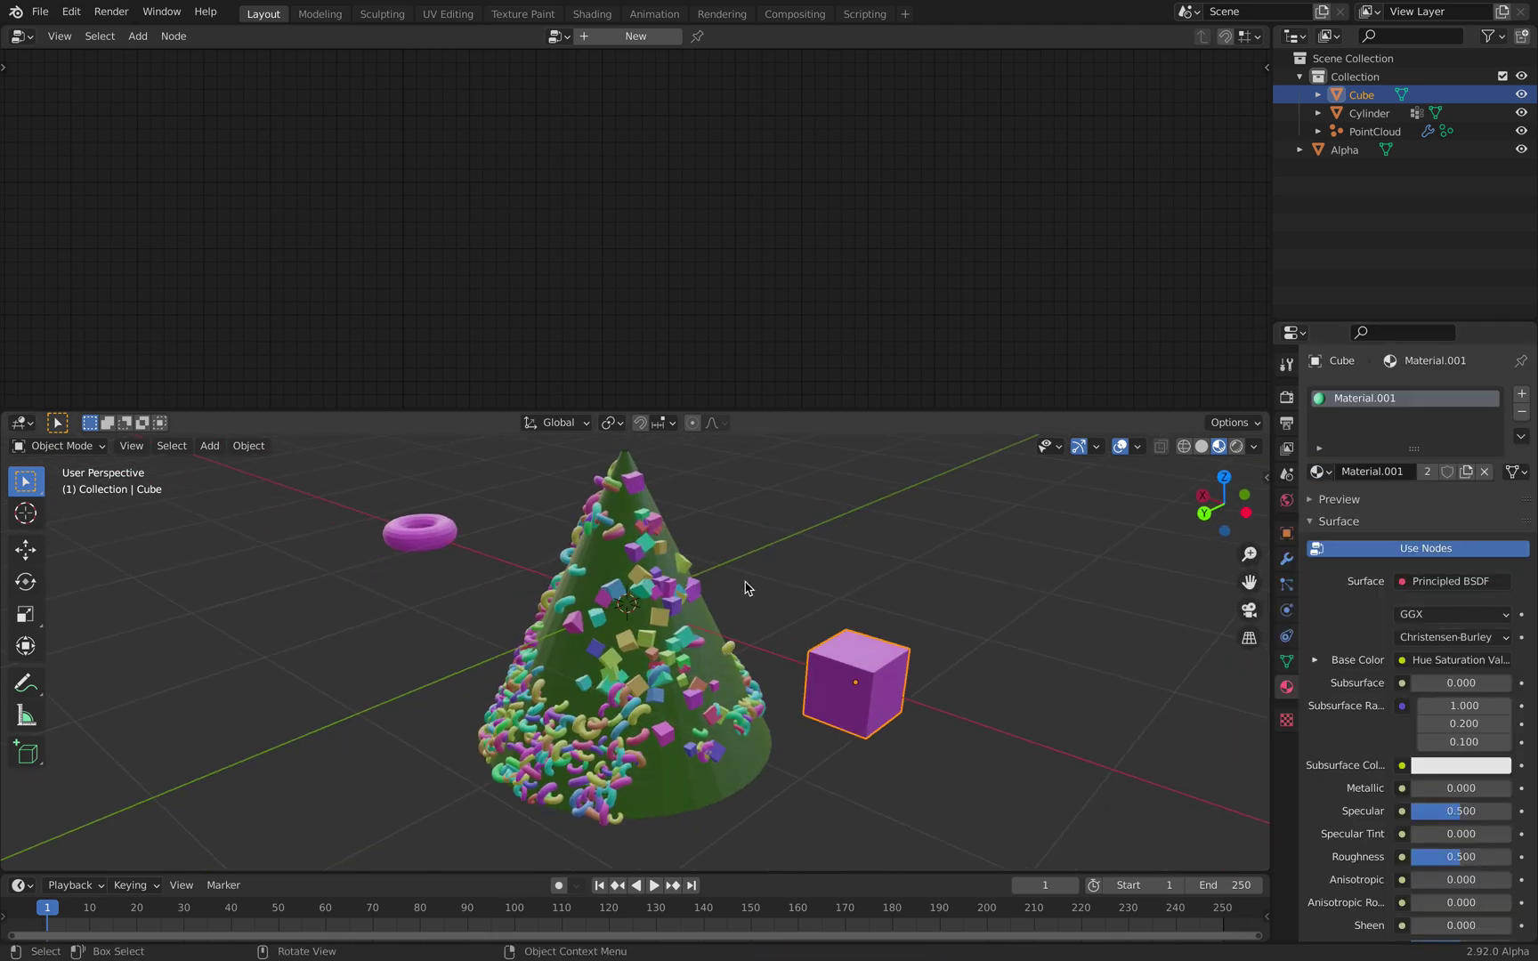
left_click(1428, 472)
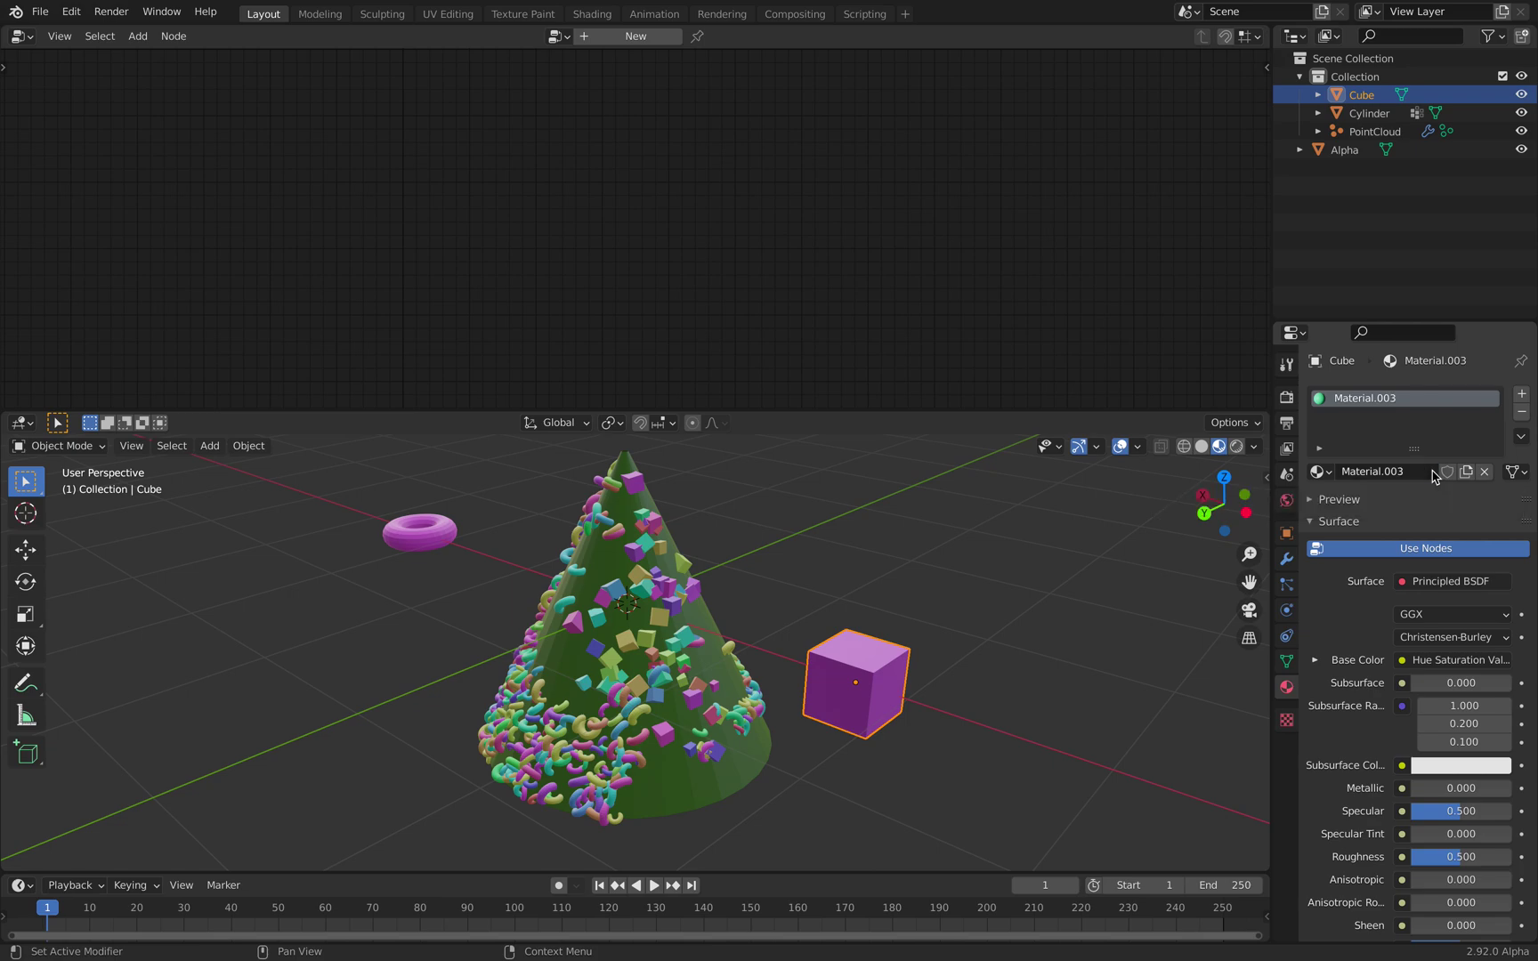
Step: Show the cube's material in the Shader Editor and set its Roughness to 0.189 and Metallic to 0.427
left_click(24, 35)
left_click(72, 228)
scroll(405, 225, "up", 3)
middle_click_drag(351, 125, 381, 315)
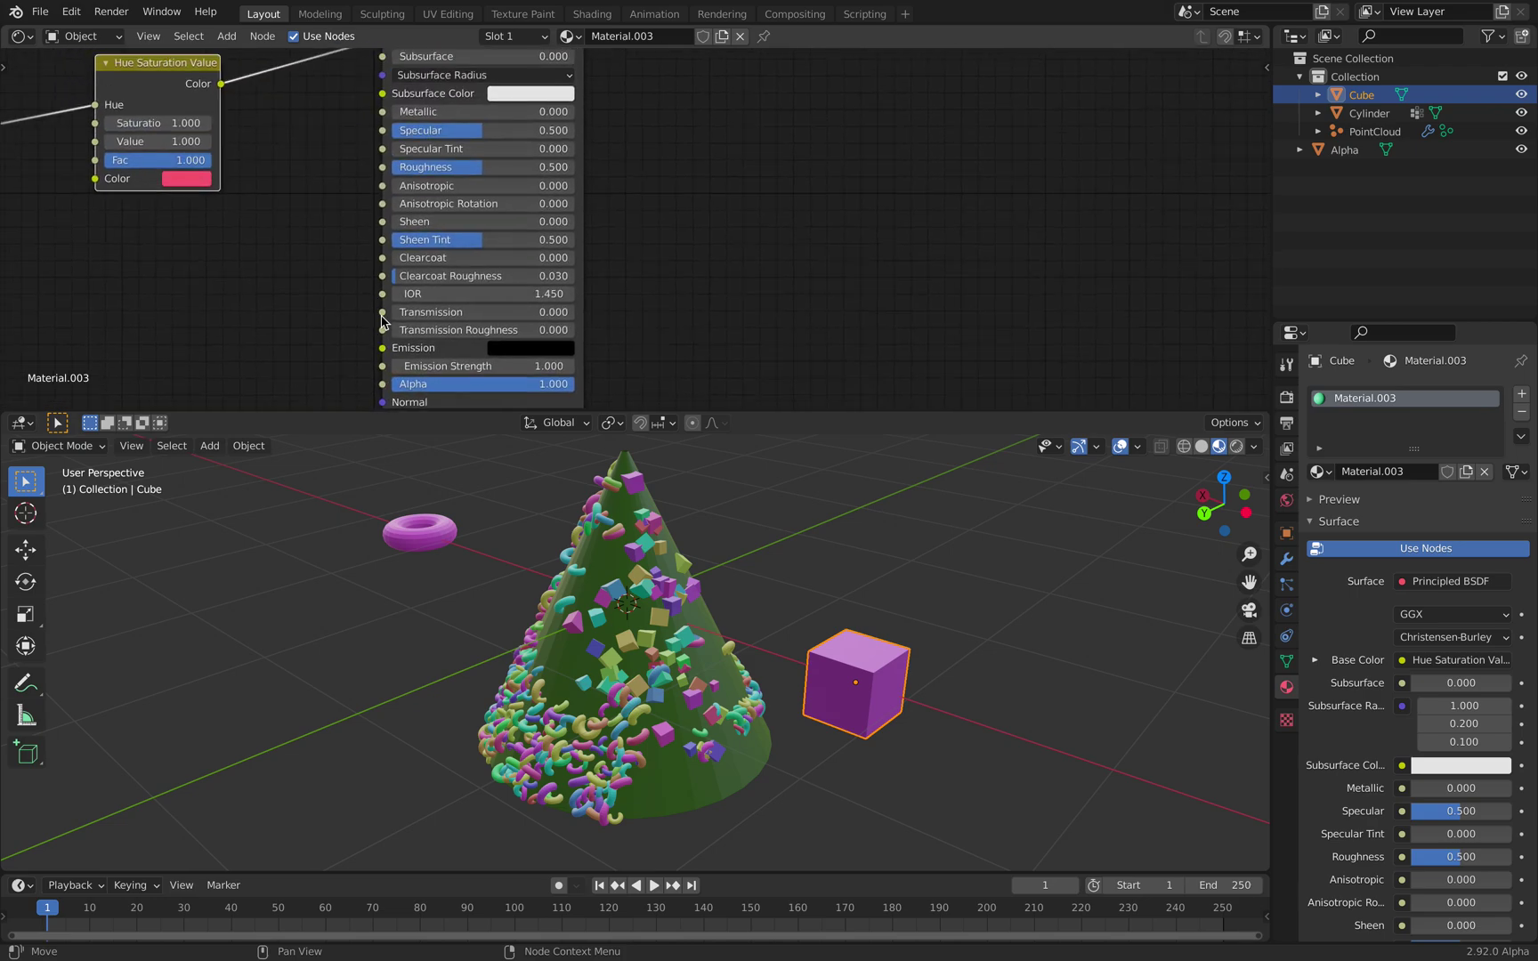
left_click_drag(453, 166, 381, 167)
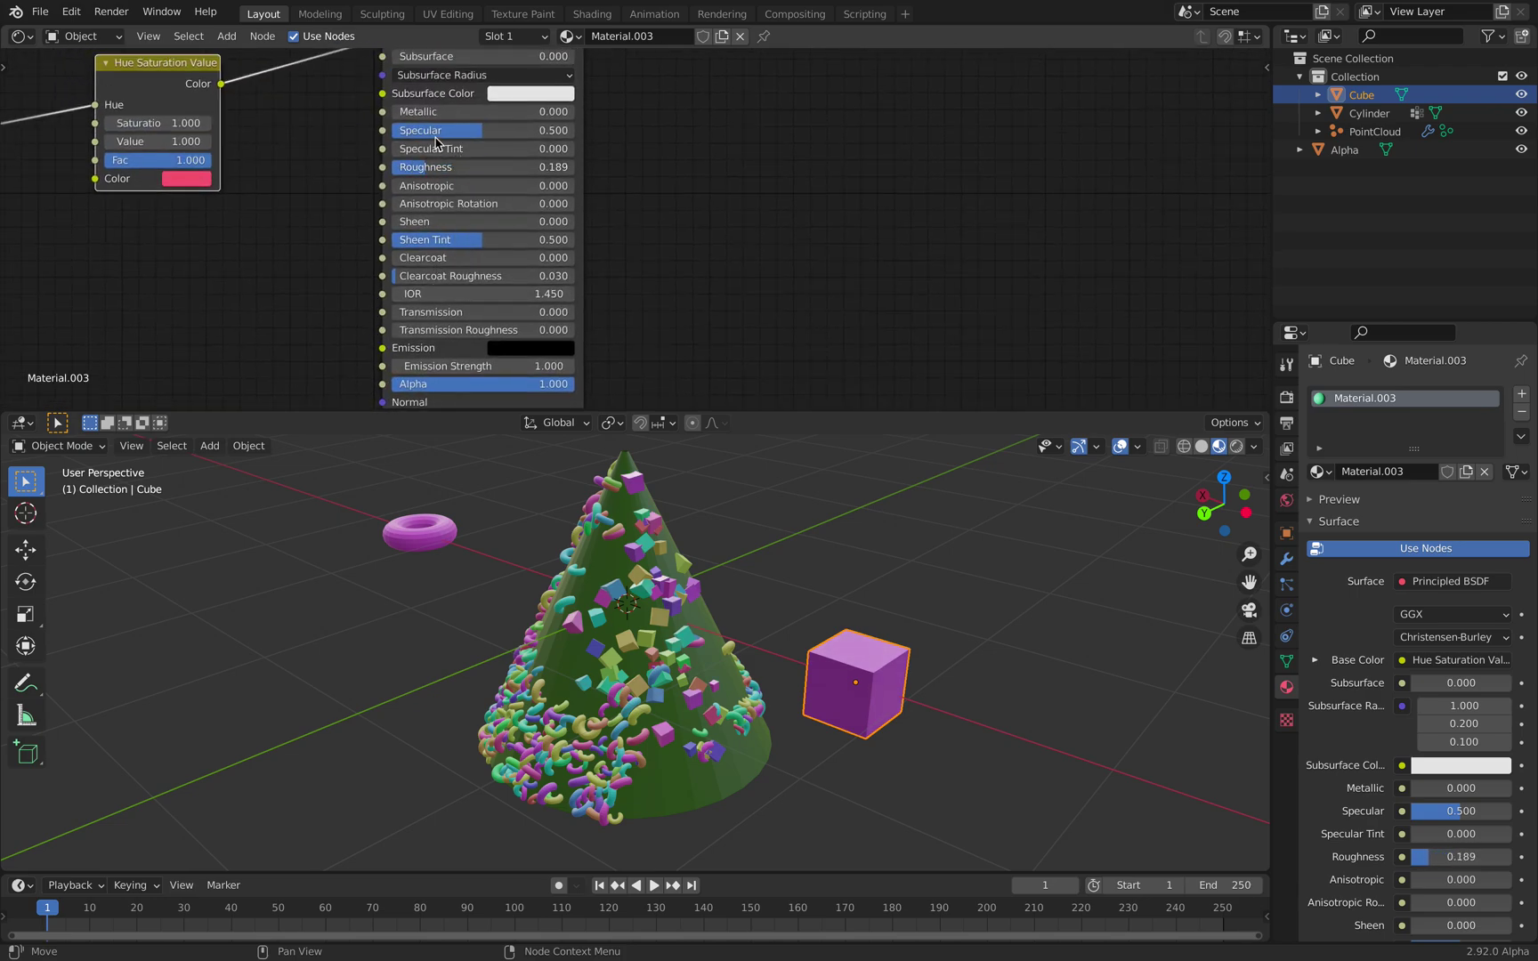
mouse_move(436, 111)
left_mouse_down()
mouse_move(487, 111)
mouse_move(415, 111)
left_mouse_up()
middle_click_drag(616, 200, 655, 266)
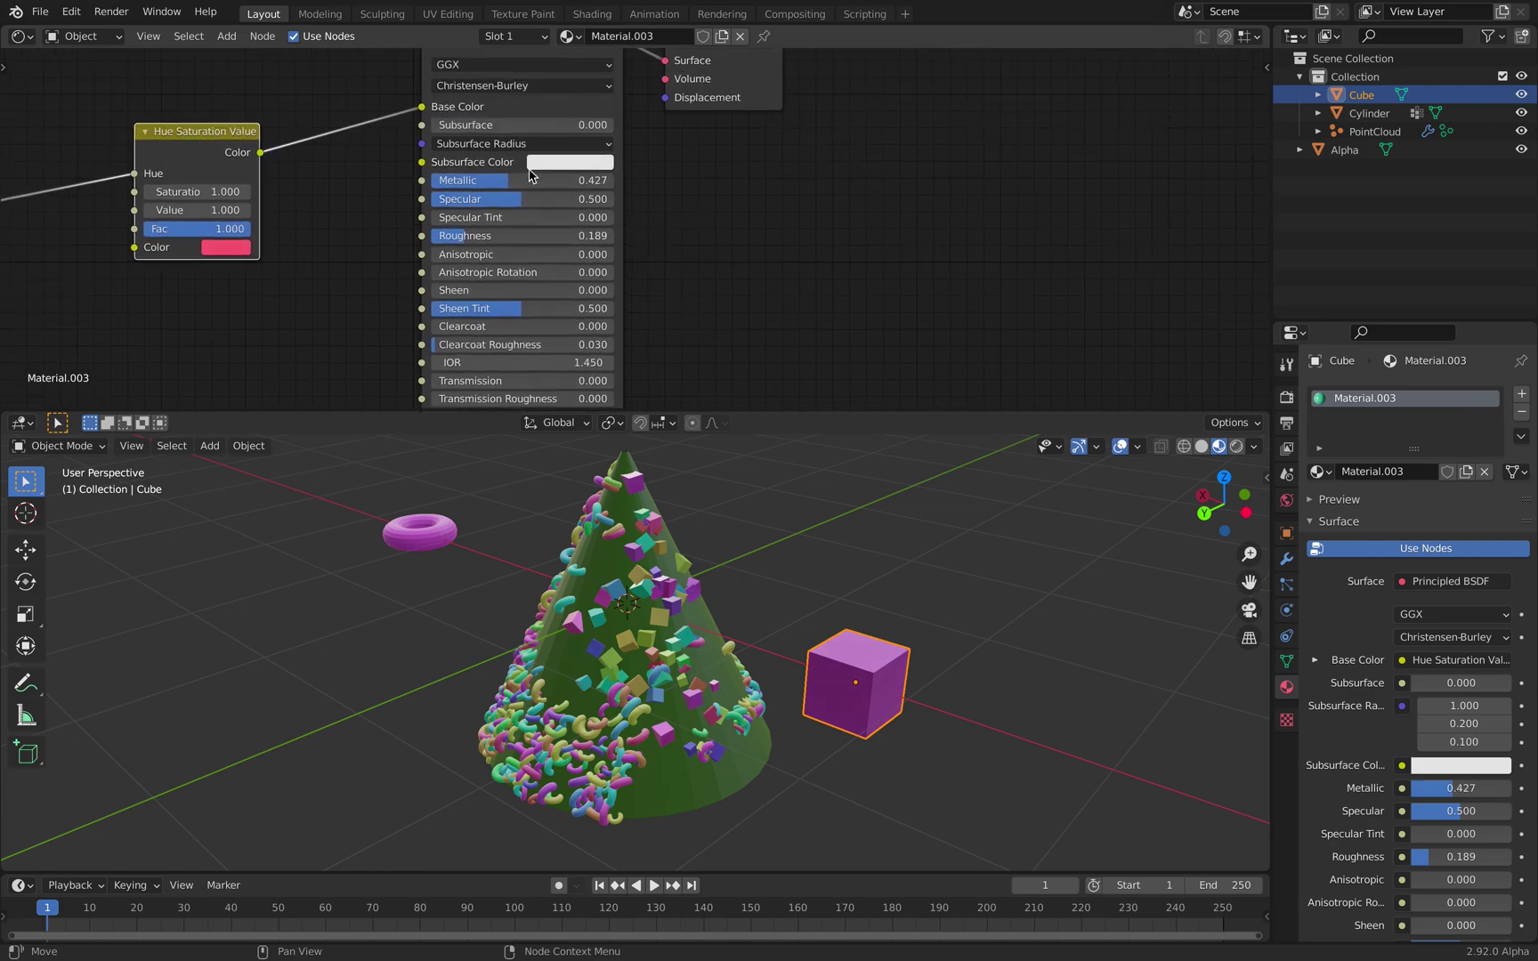
Step: Pick a more saturated colour in the cube material's Hue Saturation Value node and save the file
middle_click_drag(229, 203, 414, 203)
left_click(398, 249)
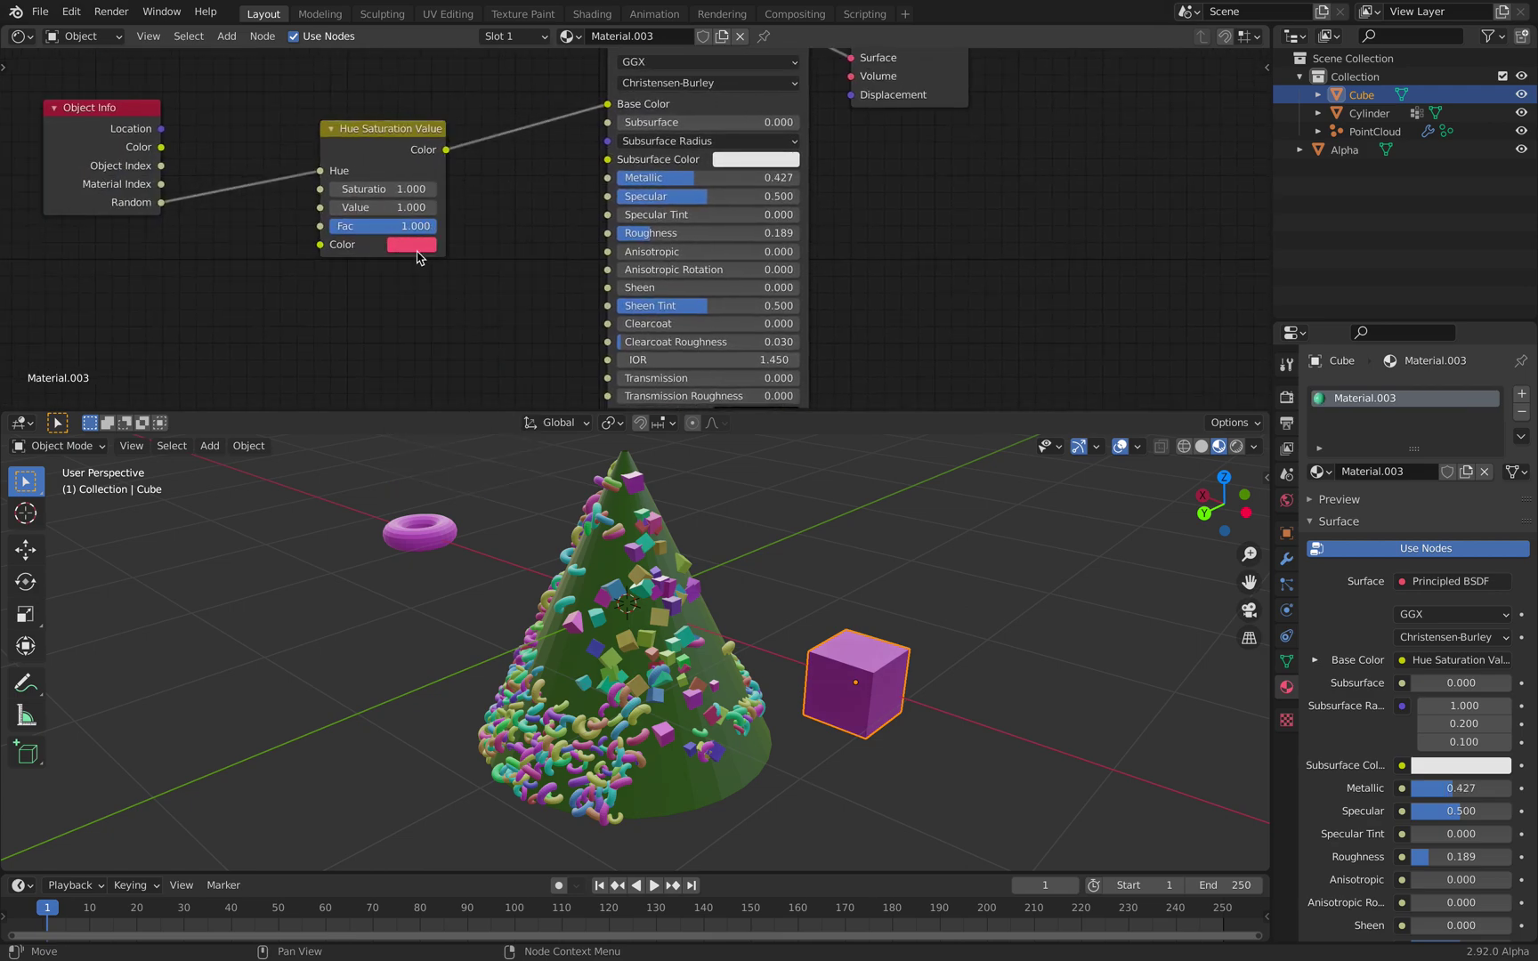
left_click(416, 248)
mouse_move(449, 304)
left_mouse_down()
mouse_move(469, 321)
mouse_move(453, 374)
mouse_move(395, 326)
left_mouse_up()
left_click(719, 521)
mouse_move(741, 522)
middle_mouse_down()
mouse_move(861, 521)
mouse_move(636, 536)
mouse_move(750, 539)
middle_mouse_up()
key("ctrl+s")
Step: Select the point cloud again and bring its Geometry Nodes tree back into the node editor
left_click(652, 532)
left_click(1374, 131)
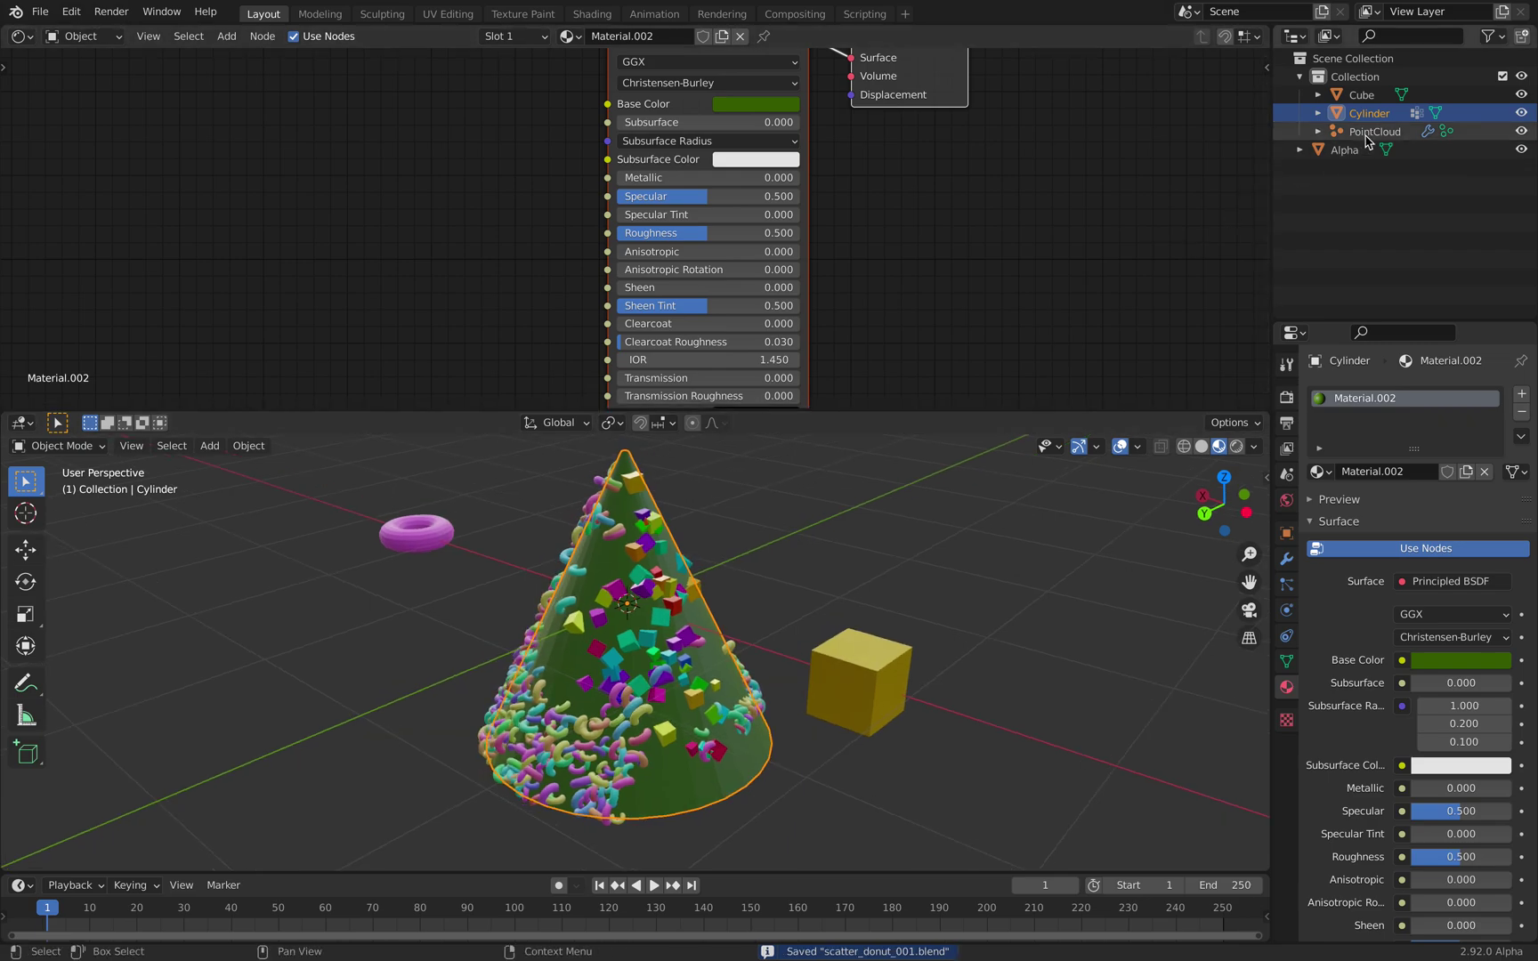
left_click(22, 35)
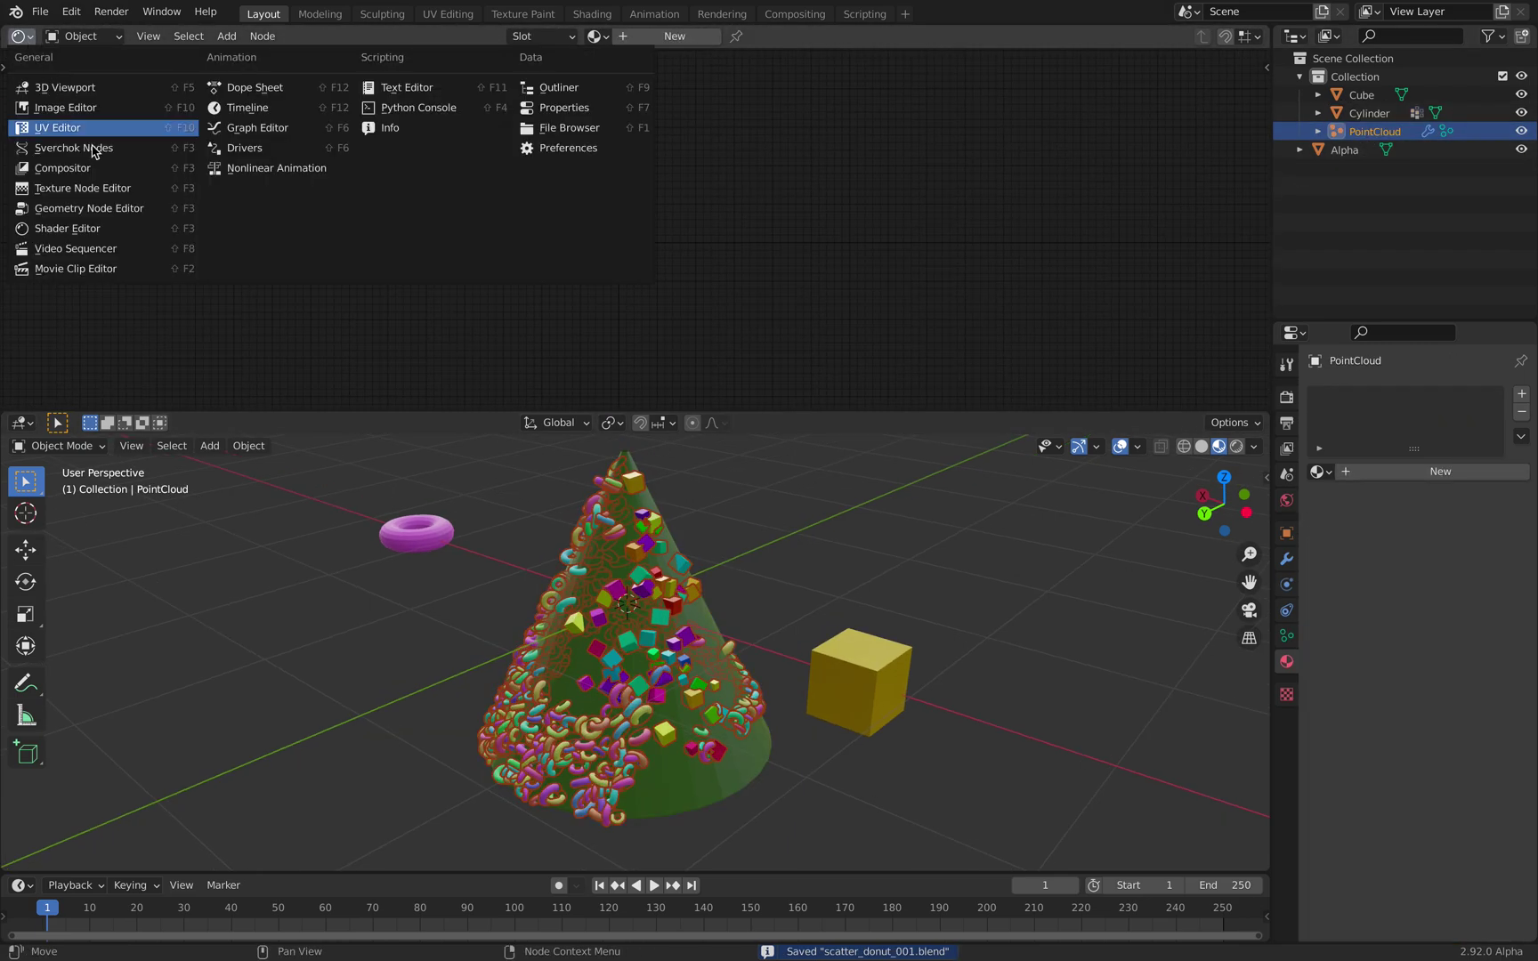
left_click(98, 205)
middle_click_drag(386, 207, 443, 188)
scroll(441, 191, "up", 6)
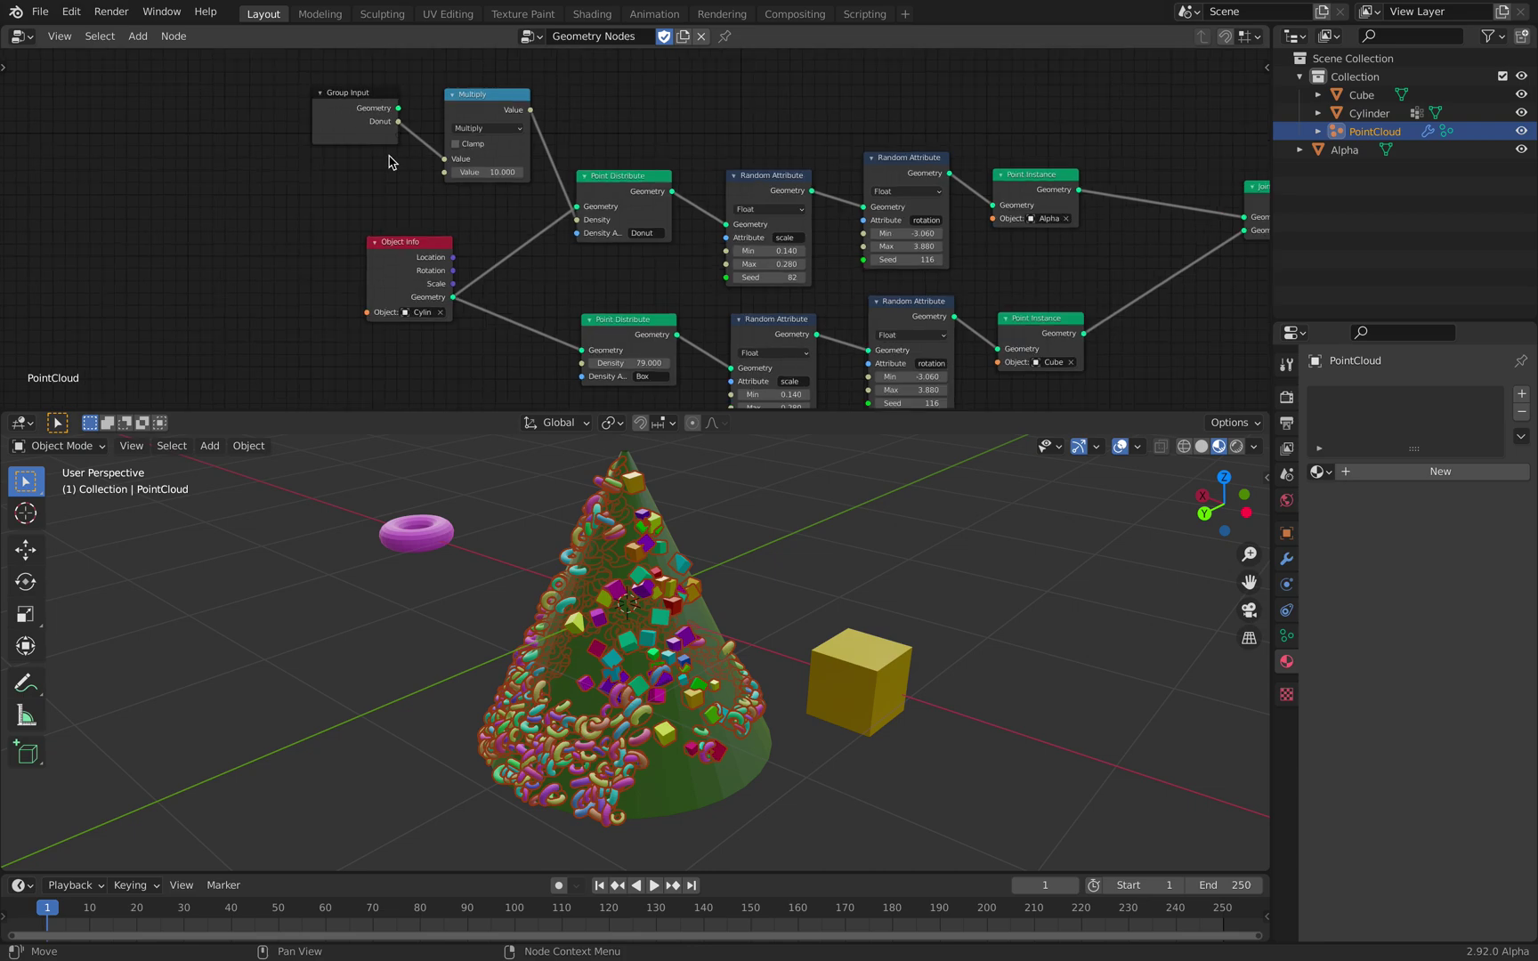
Step: Expand and move the Group Input node, shift the Object Info node down, and place a duplicate of the Multiply node between them
left_click(321, 92)
key("h")
left_click_drag(334, 99, 191, 112)
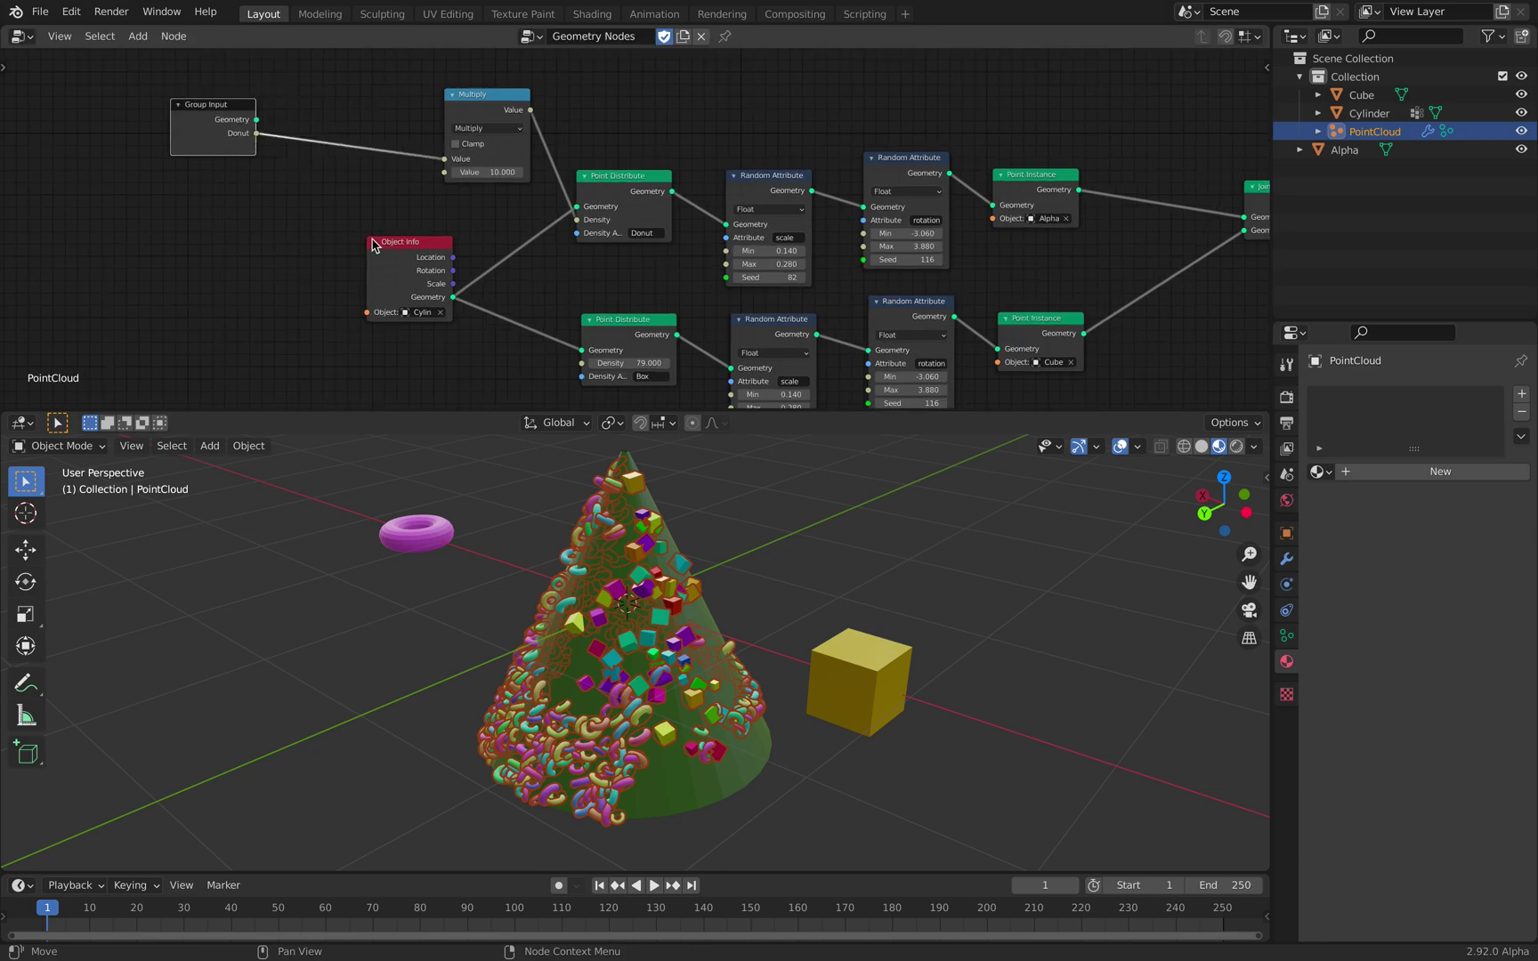
left_click_drag(409, 245, 390, 324)
left_click(479, 105)
key("shift+d")
left_click(358, 202)
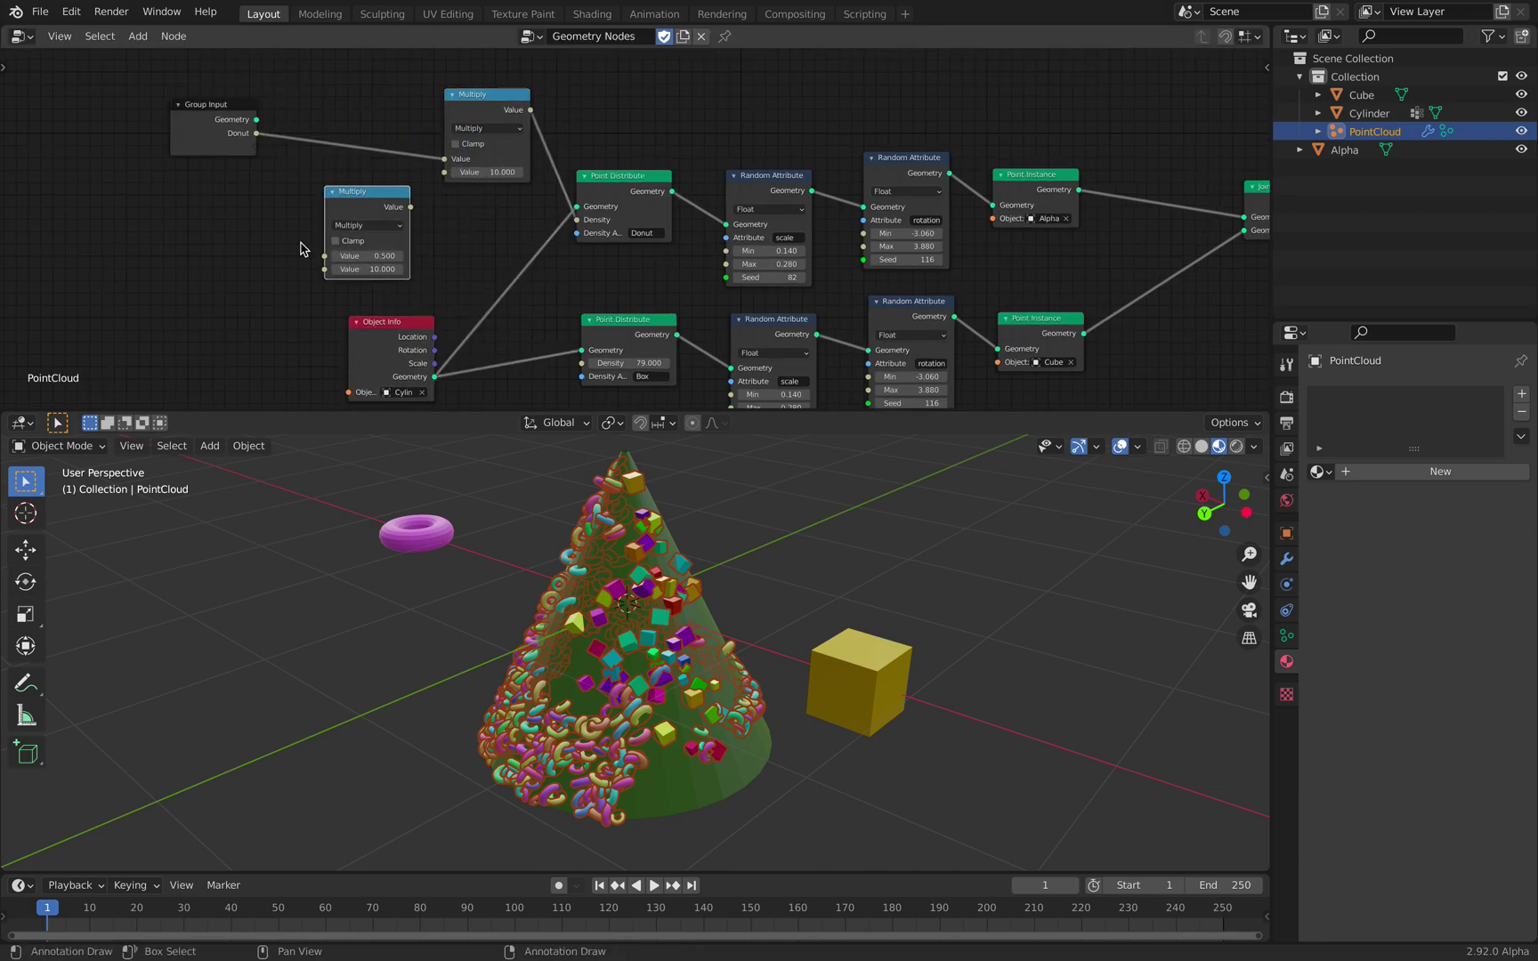
Step: Link a new Group Input socket to the duplicated Multiply node's Value, and its output to the Box Point Distribute node's Density
scroll(252, 191, "up", 1)
left_click_drag(203, 118, 245, 196)
left_click_drag(287, 260, 284, 260)
middle_click_drag(467, 254, 300, 151)
left_click_drag(245, 124, 281, 164)
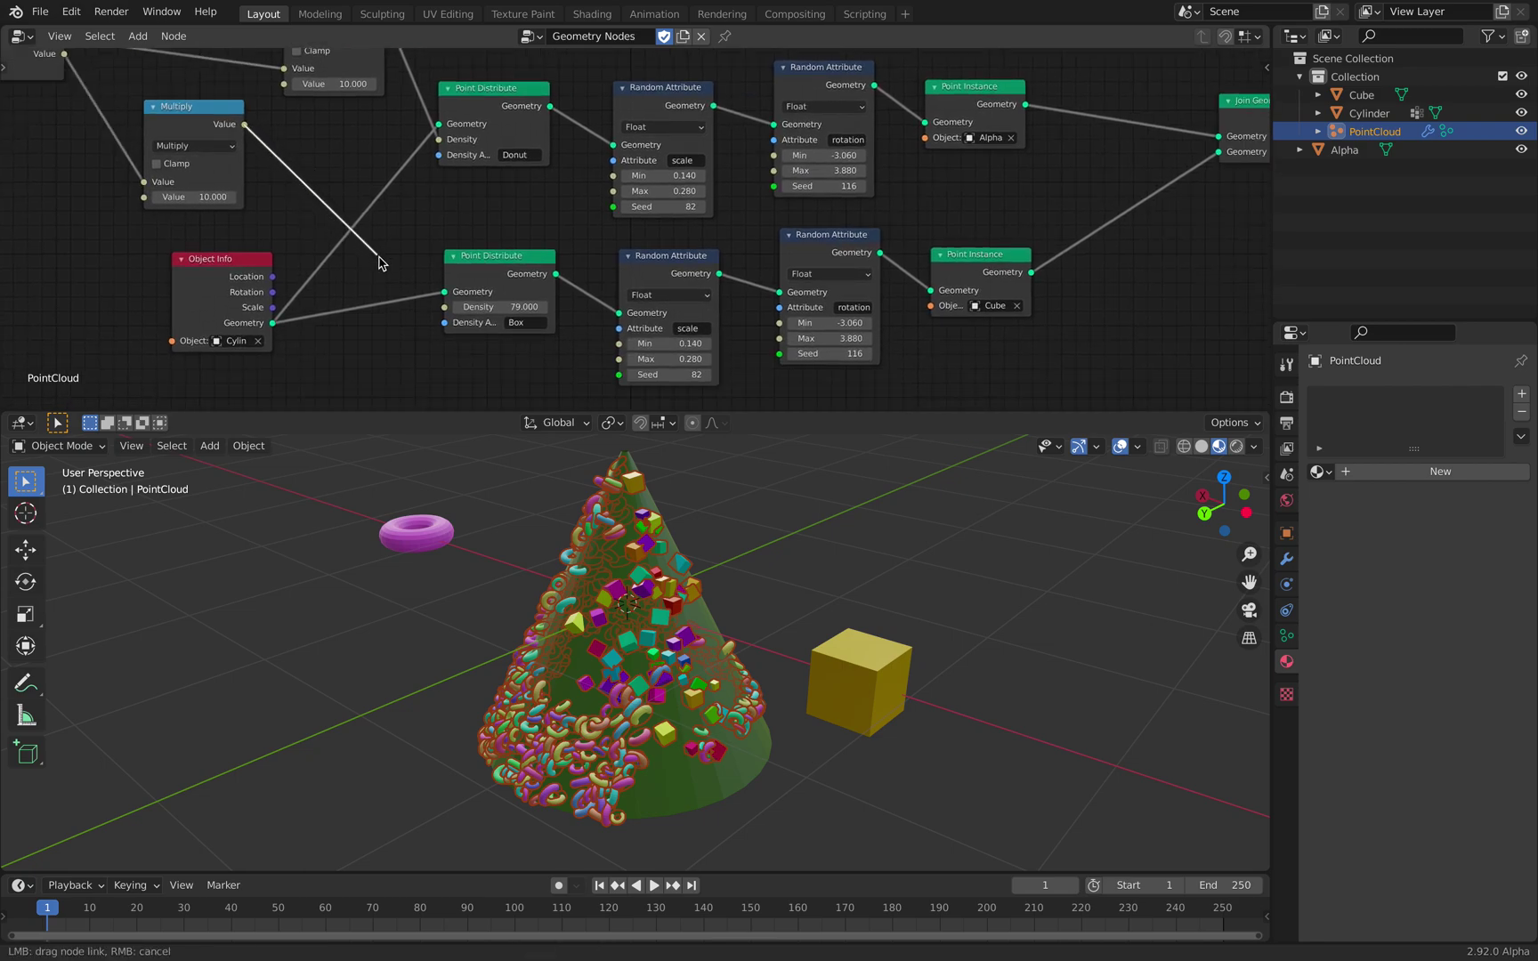
left_click_drag(443, 312, 444, 307)
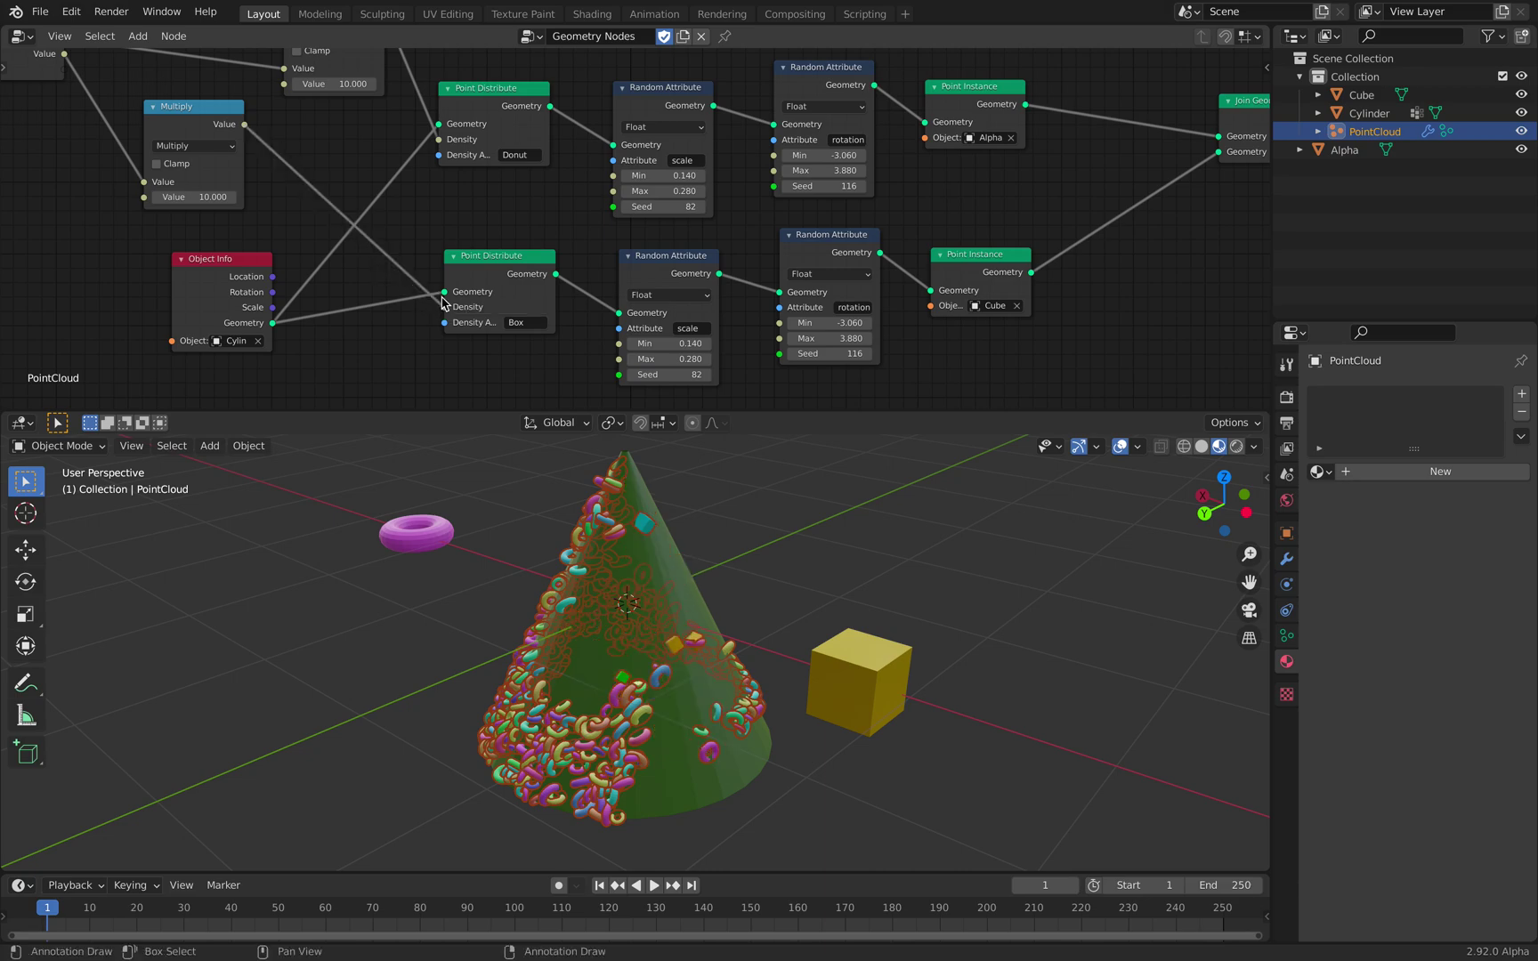
middle_click_drag(406, 243, 456, 239)
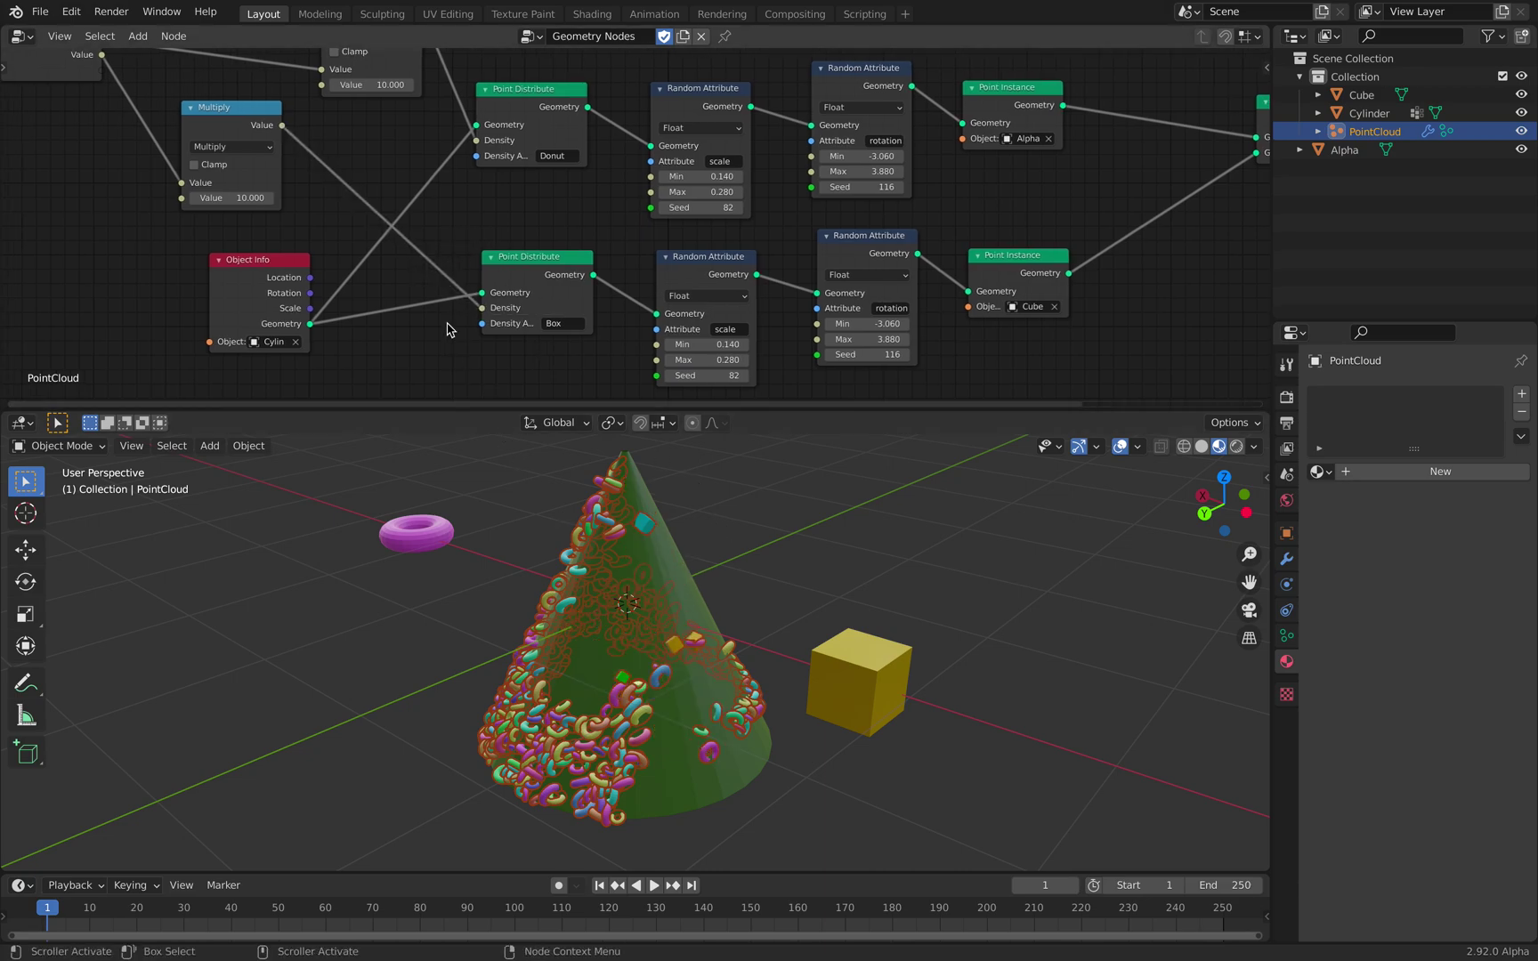
Step: Set the Value input of the point cloud's Geometry Nodes modifier to 31.020 to control the cube density
middle_click_drag(431, 303, 534, 329)
left_click(720, 579)
mouse_move(720, 579)
middle_mouse_down()
mouse_move(762, 566)
mouse_move(712, 574)
middle_mouse_up()
left_click(1375, 131)
left_click(1286, 636)
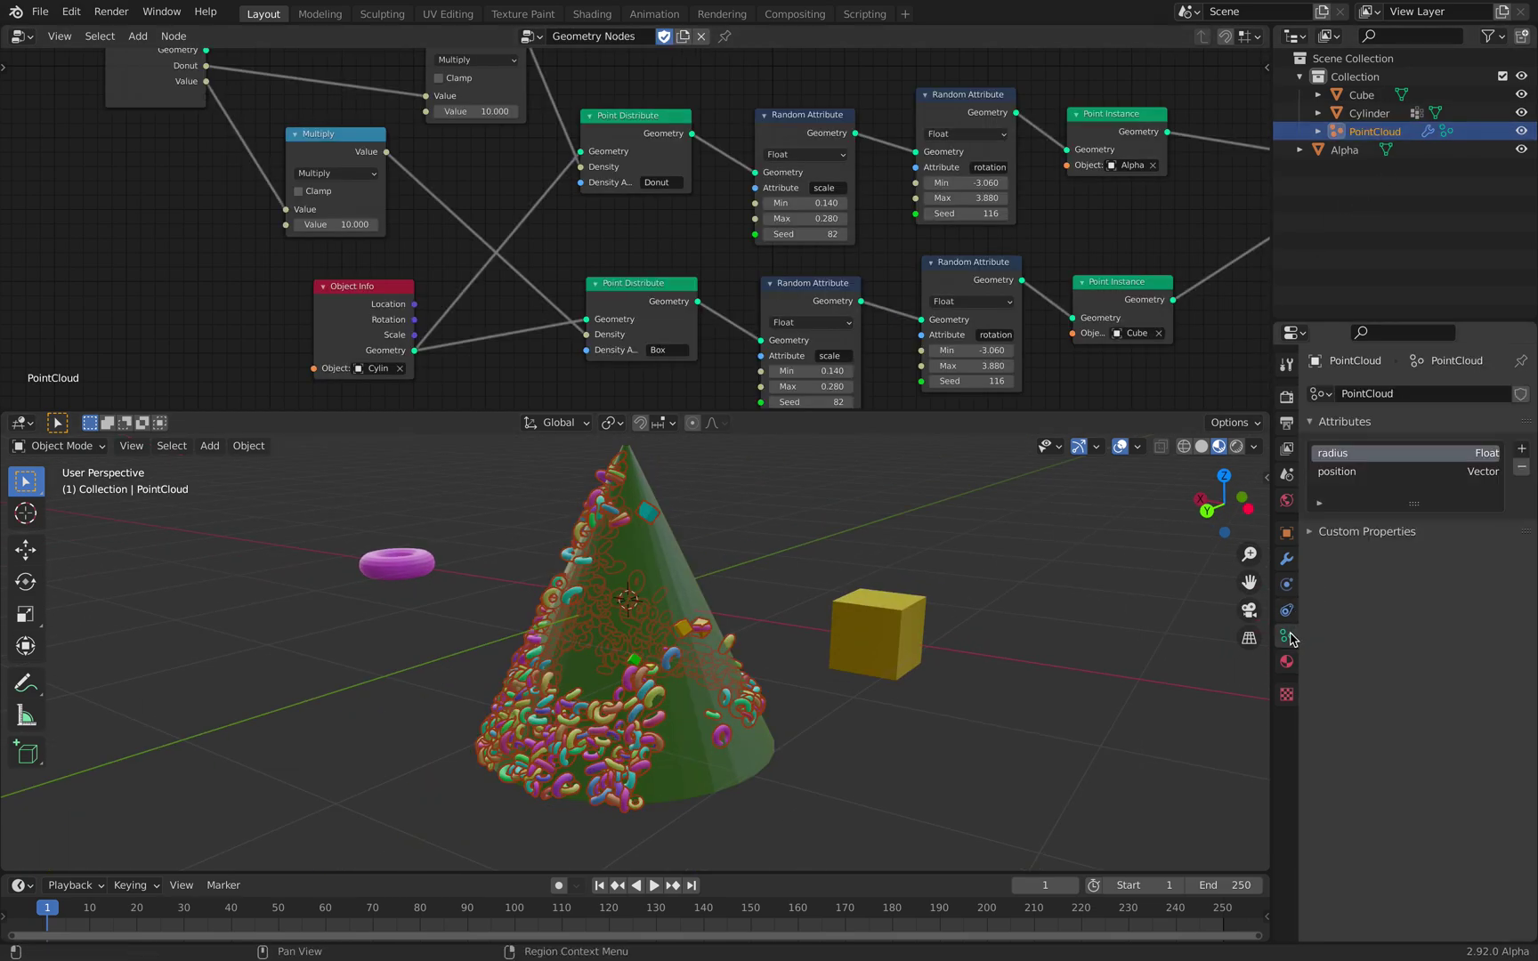
left_click(1287, 560)
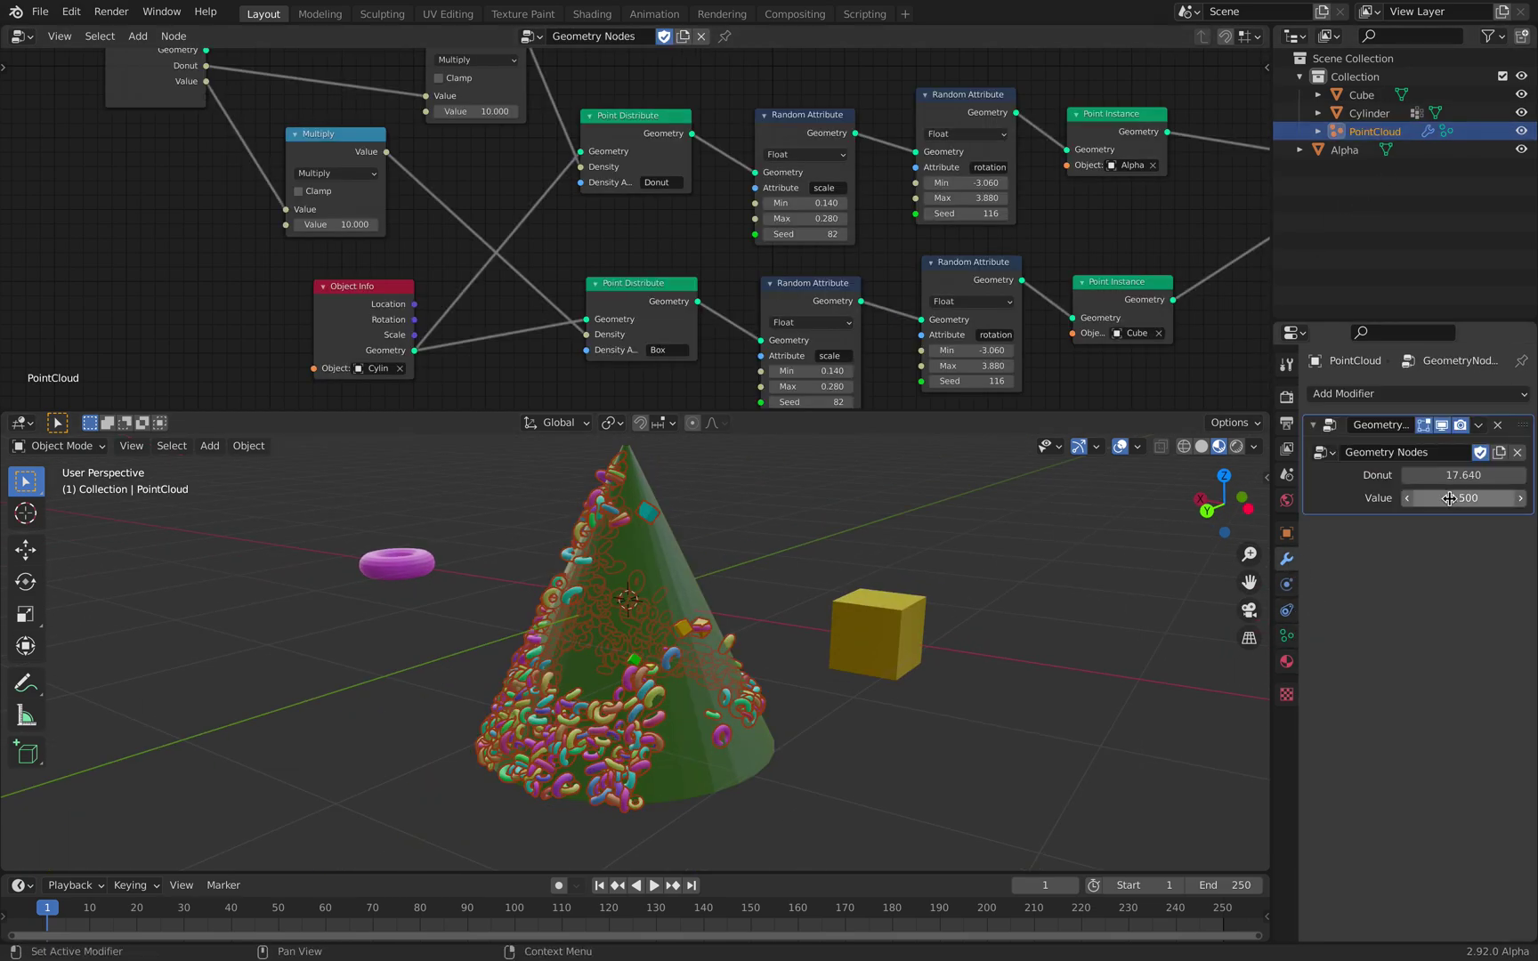
left_click_drag(1449, 498, 1513, 497)
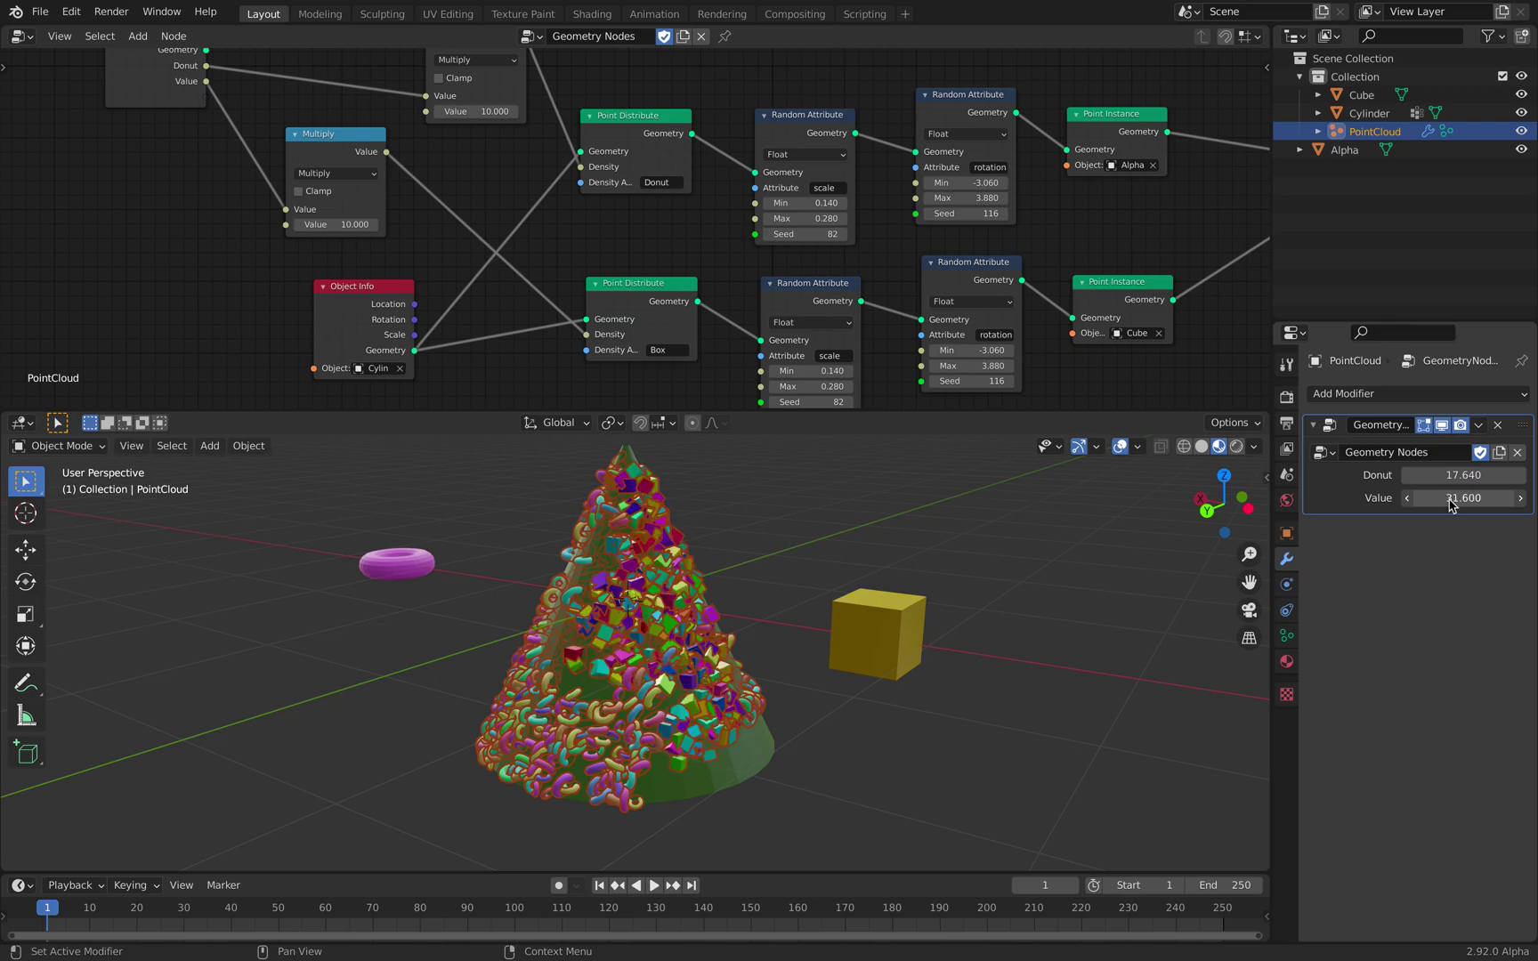
middle_click_drag(777, 550, 792, 610)
middle_click_drag(720, 661, 730, 774)
scroll(730, 774, "up", 2)
left_click_drag(1463, 498, 1438, 497)
middle_click_drag(817, 609, 871, 564)
Step: Set the cube branch's scale Random Attribute node to Min 0.100 and Max 0.340
left_click(1354, 128)
middle_click_drag(693, 272, 630, 234)
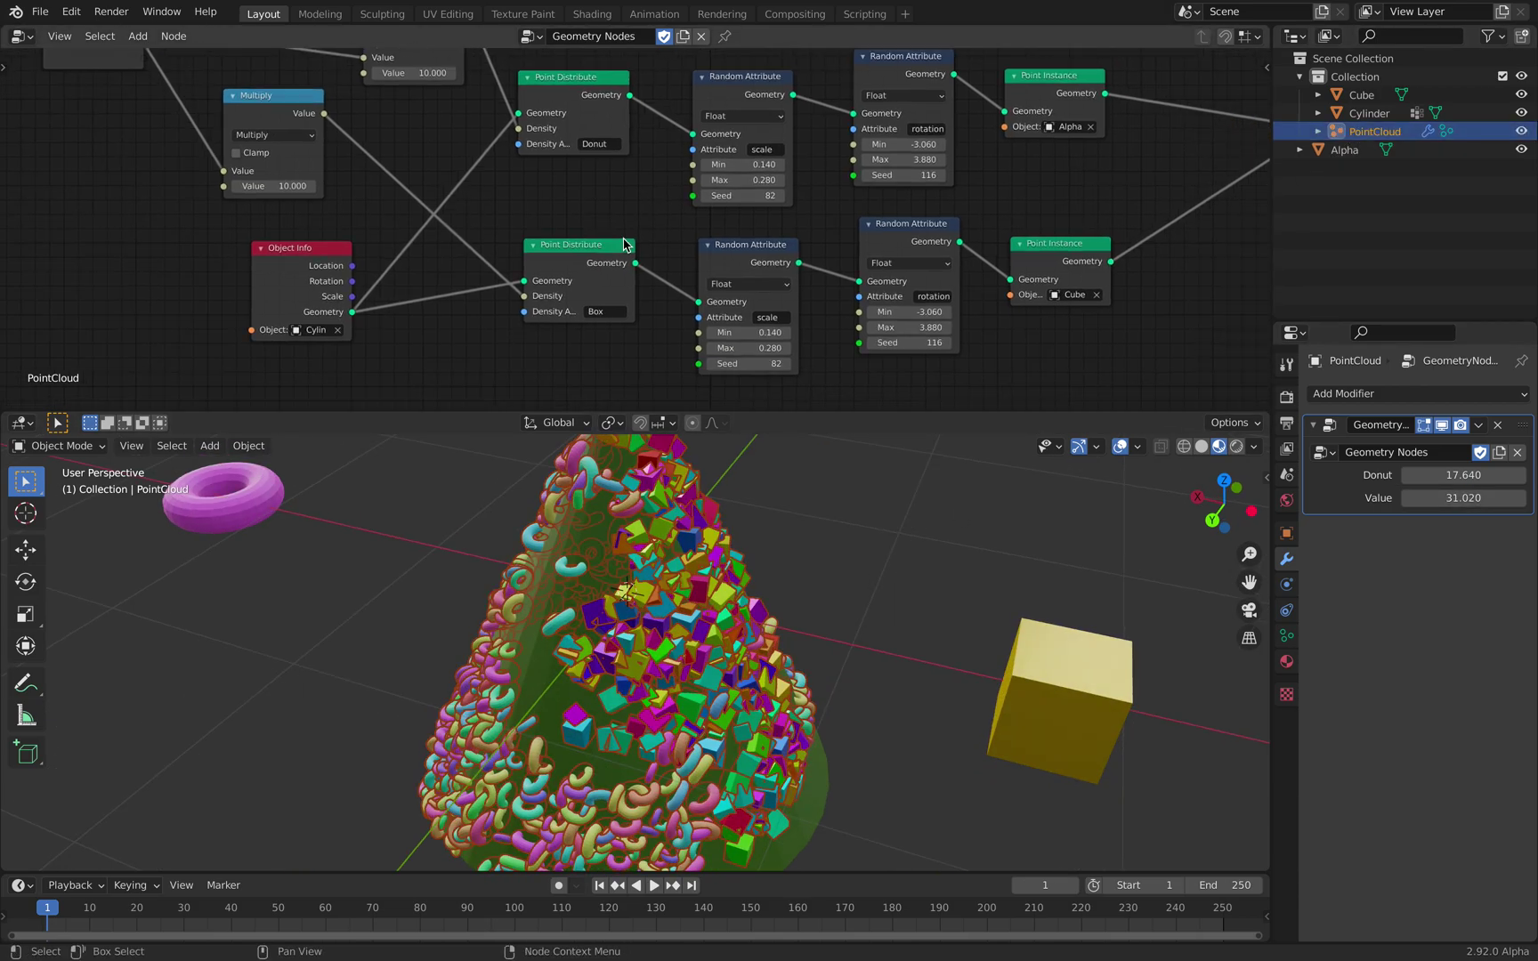
scroll(632, 233, "up", 2)
mouse_move(785, 352)
left_mouse_down()
mouse_move(827, 351)
mouse_move(780, 351)
mouse_move(806, 369)
left_mouse_up()
Step: Switch the cube branch's scale Random Attribute to Vector, with Min 0.040 and Max 0.480 on all three axes
middle_click_drag(788, 294, 712, 233)
scroll(712, 234, "up", 1)
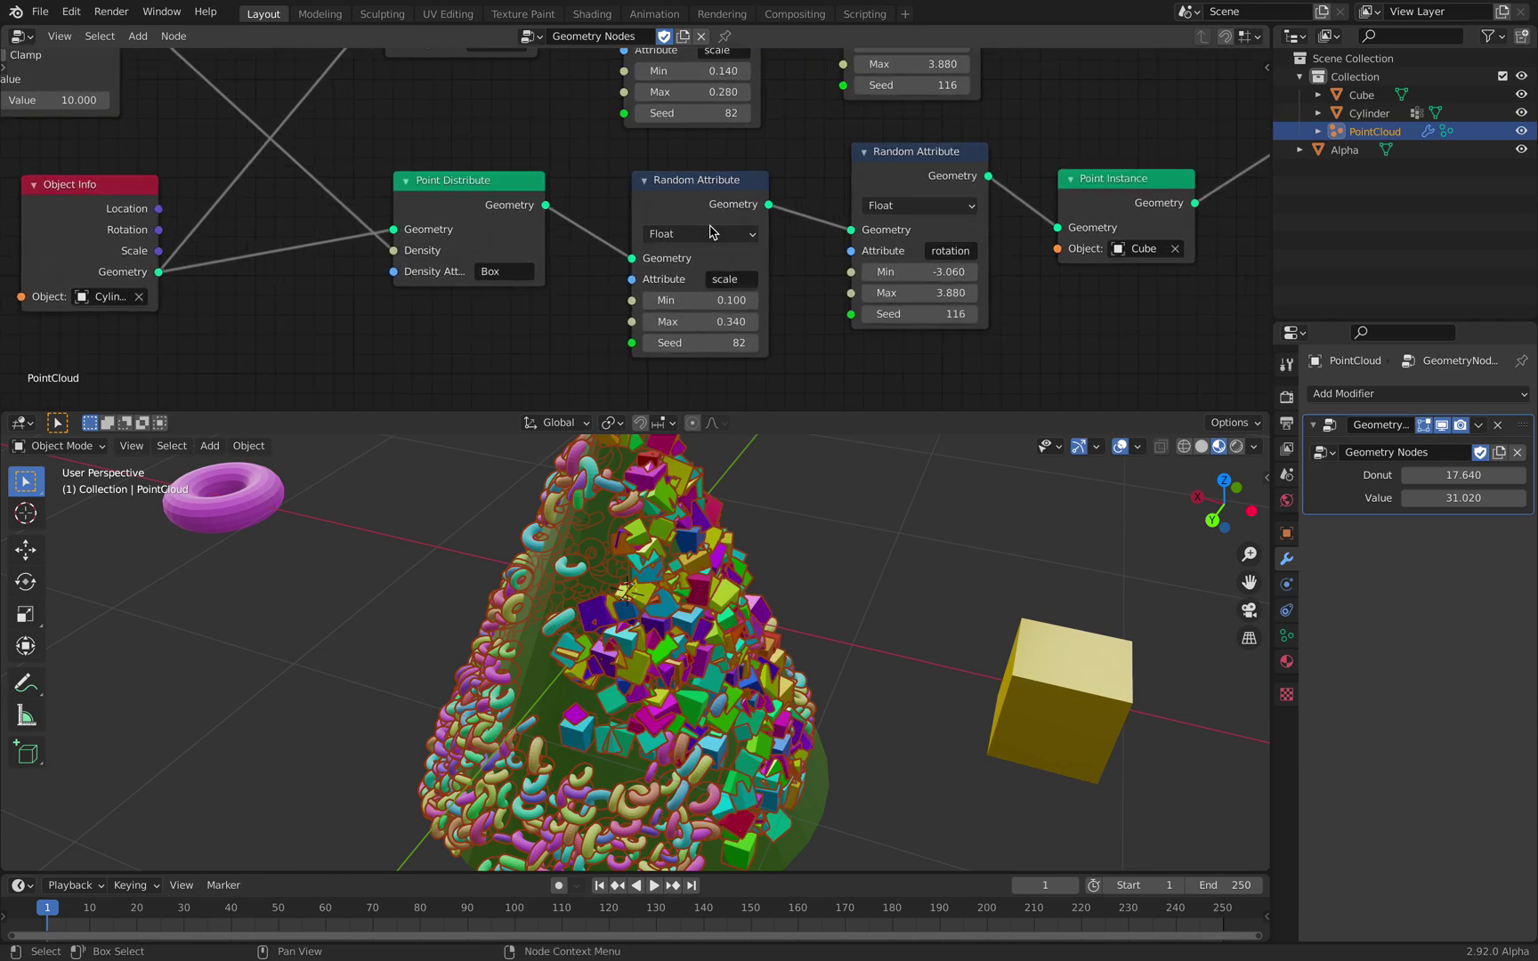
left_click(693, 234)
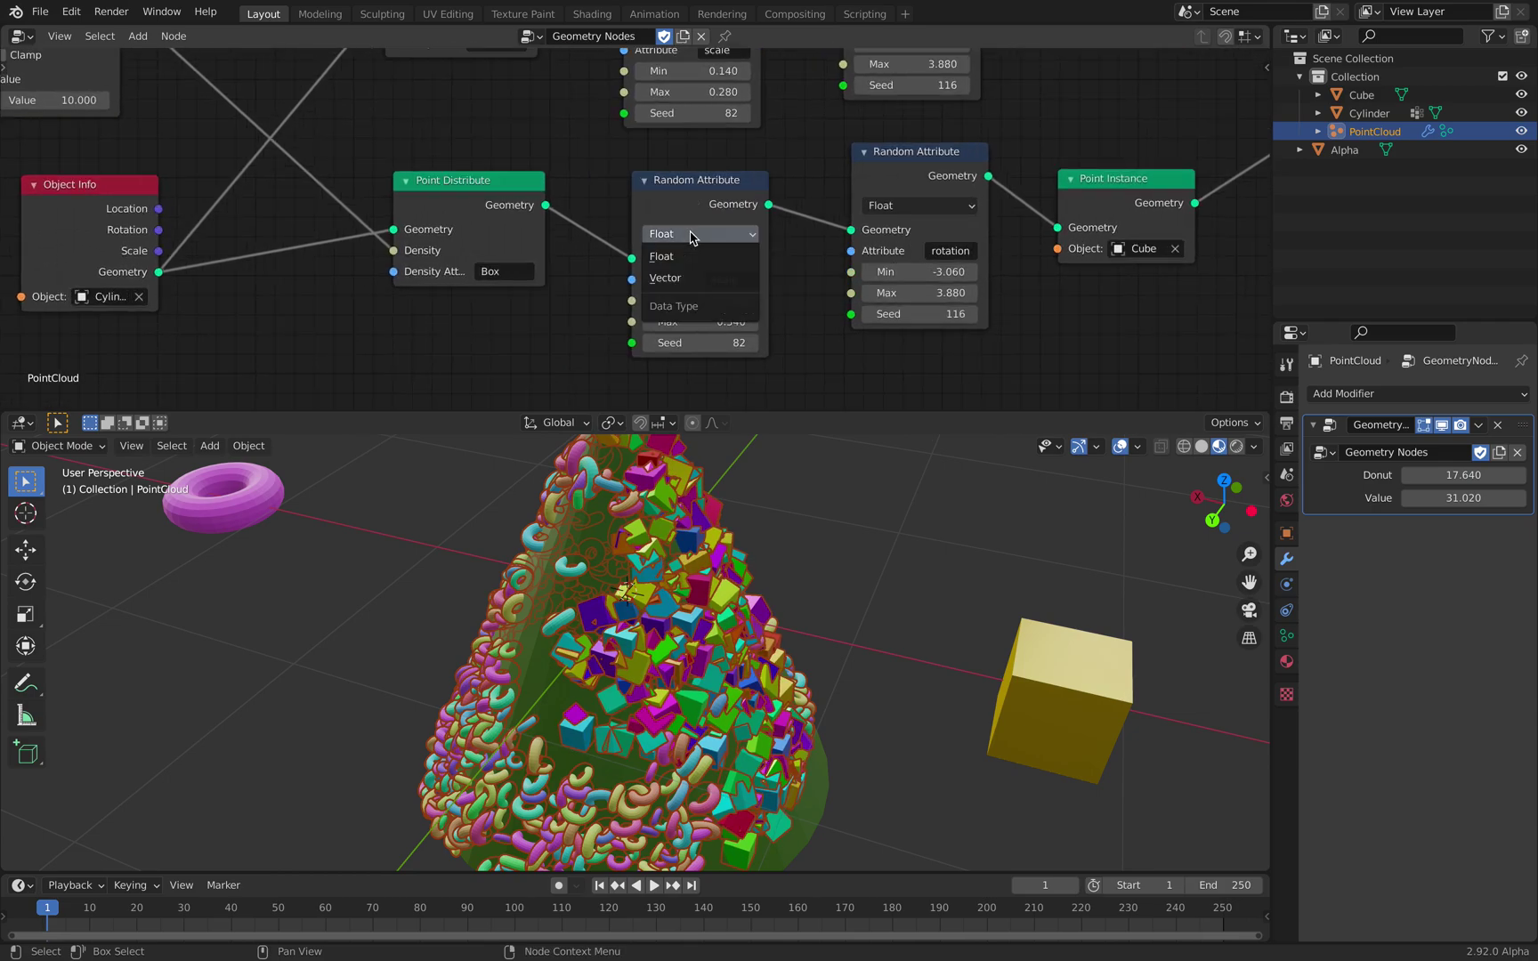
left_click(697, 279)
left_click_drag(699, 319, 658, 320, "alt")
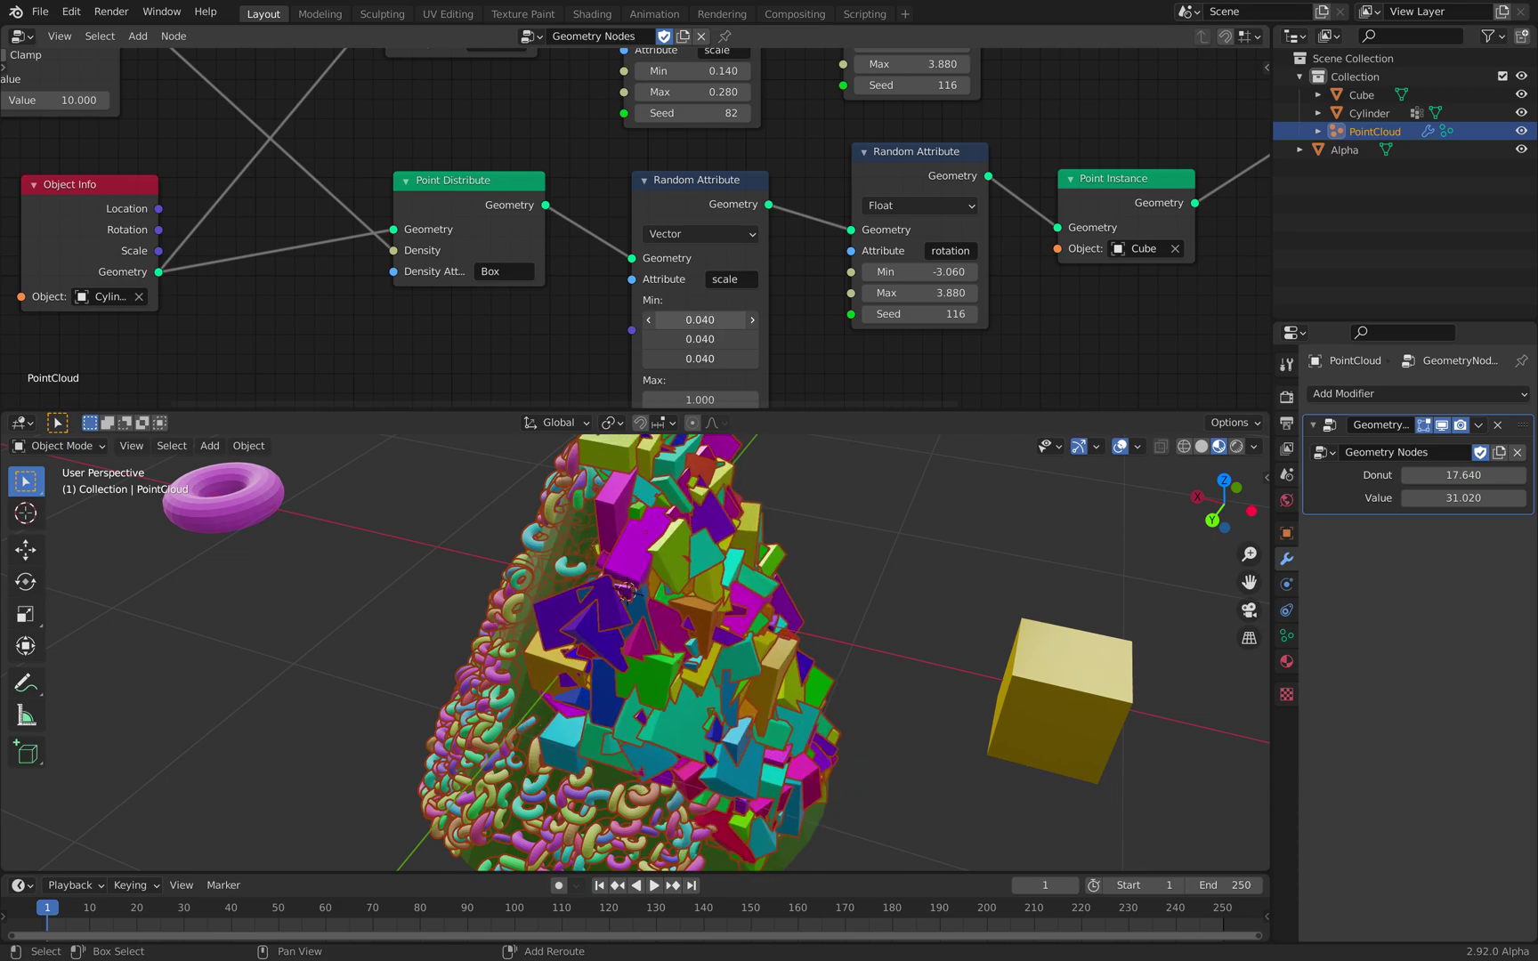
middle_click_drag(700, 320, 696, 186)
left_click_drag(697, 266, 739, 266, "alt")
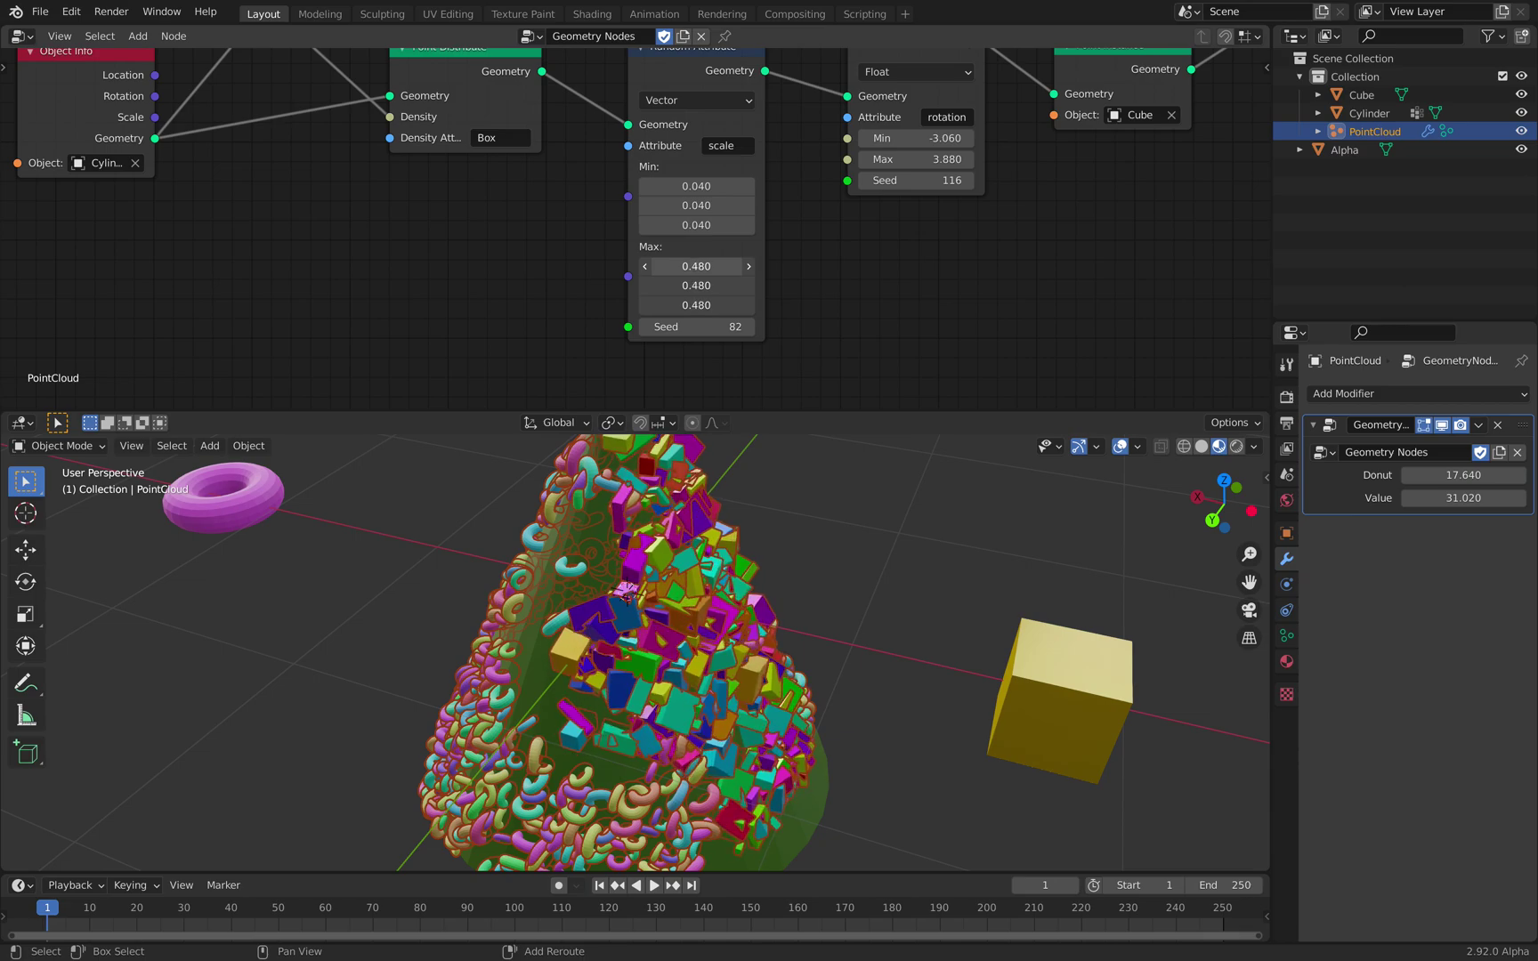
Step: Give the cube scale separate Max values of 0.240, 1.100 and 0.200 with Seed 140, and save the file
left_click_drag(697, 266, 732, 266)
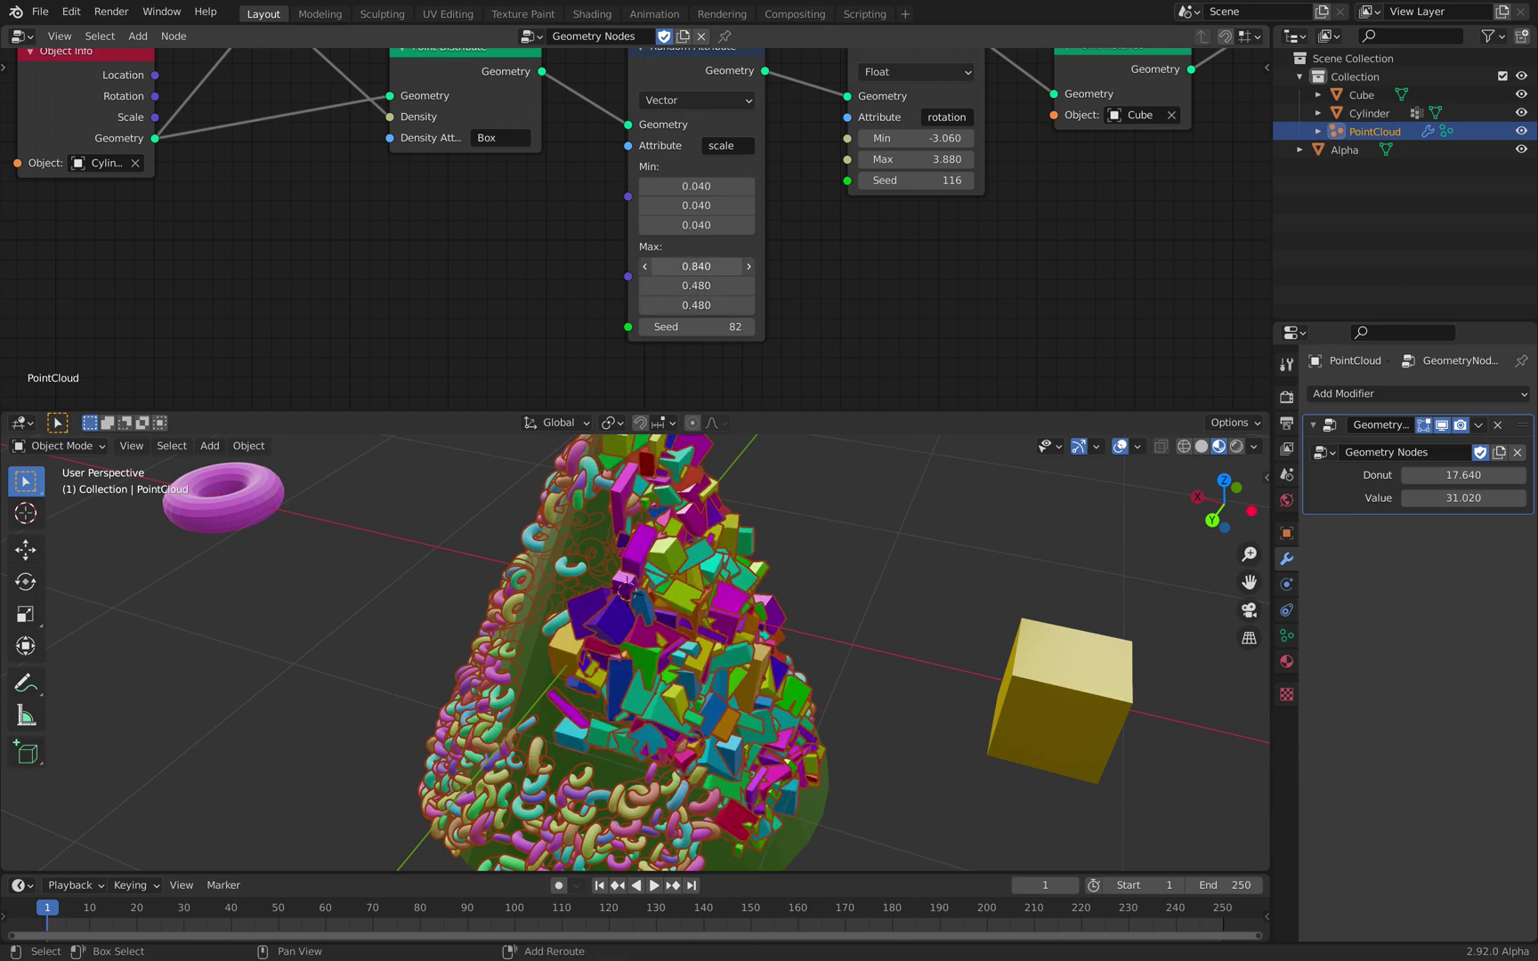
left_click_drag(697, 285, 707, 285)
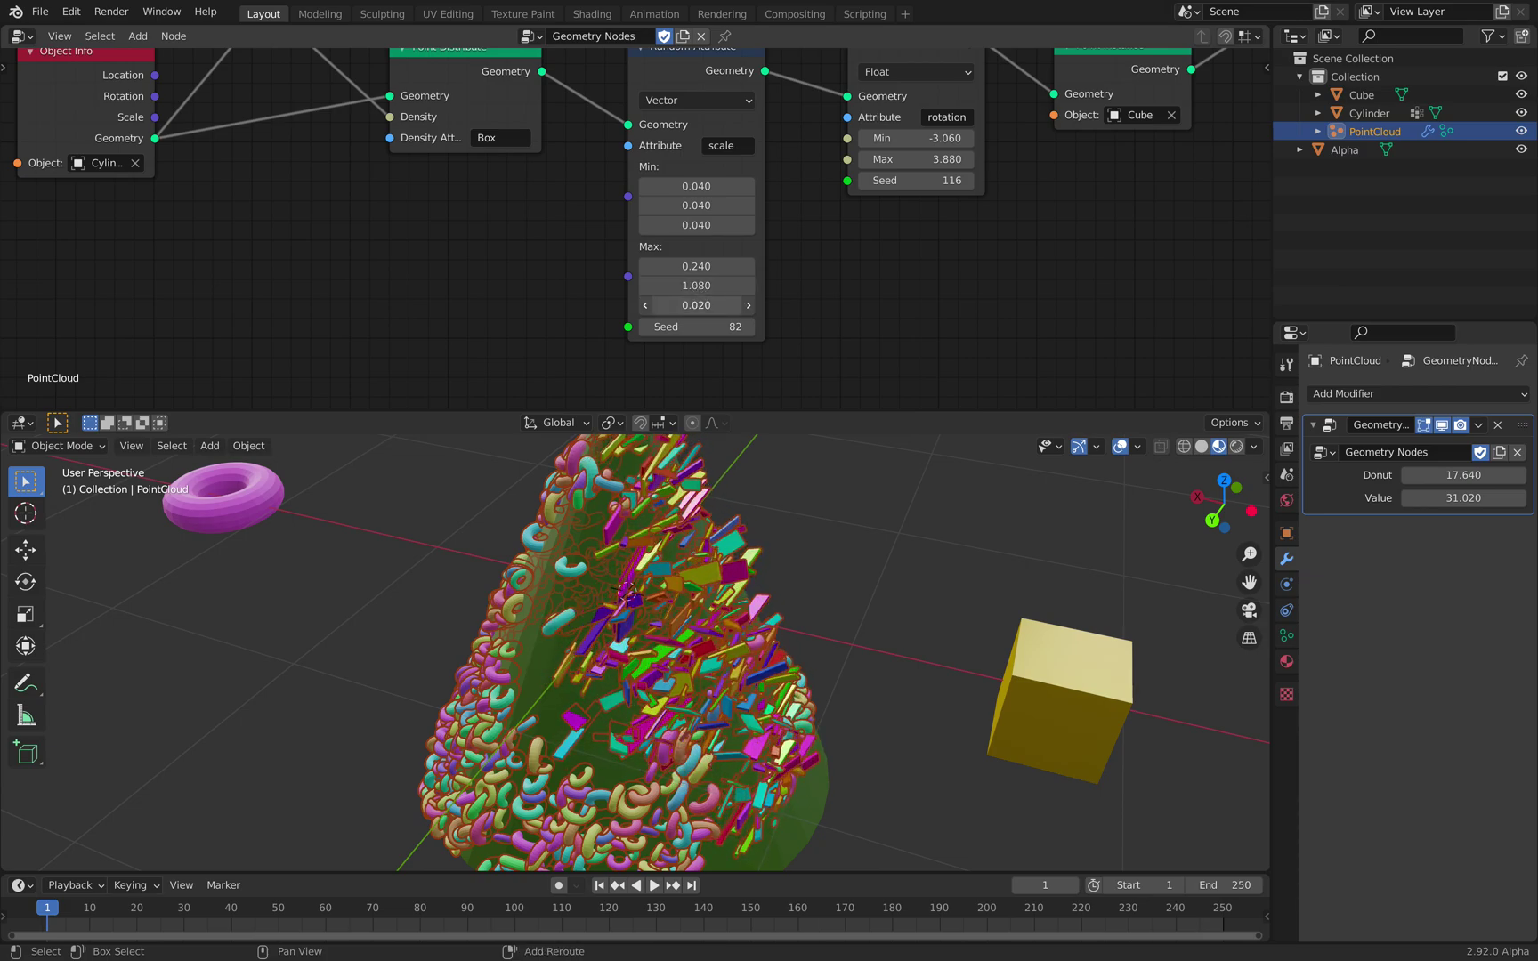
left_click_drag(697, 286, 704, 286)
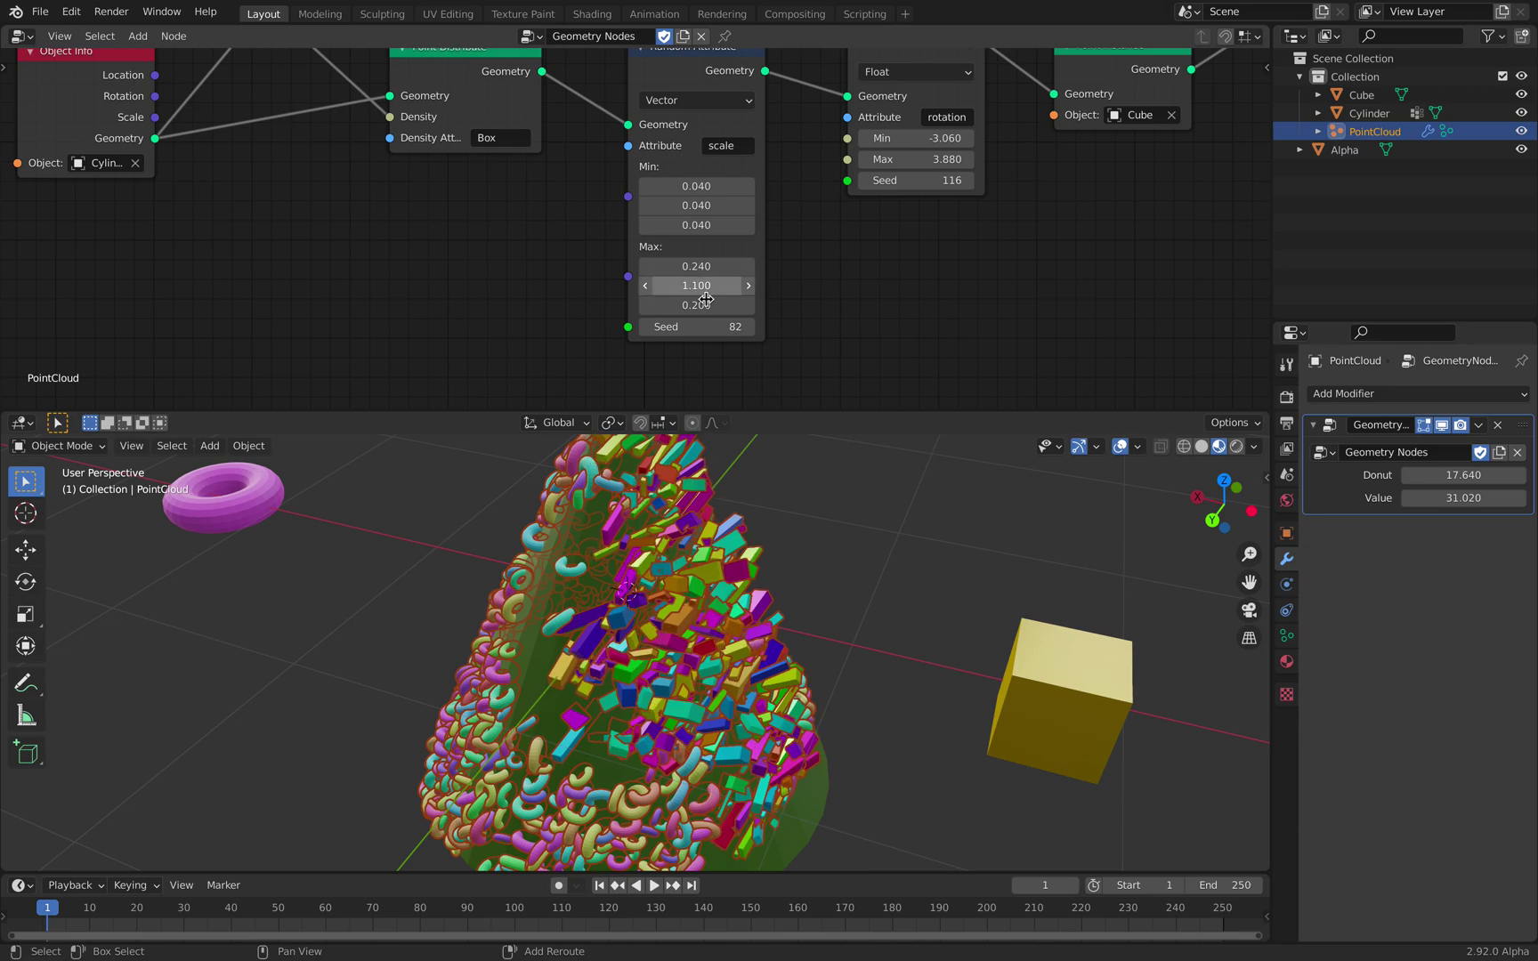
middle_click_drag(783, 690, 881, 605)
left_click(845, 535)
scroll(836, 539, "down", 2)
middle_click_drag(776, 554, 694, 560)
key("ctrl+s")
scroll(672, 556, "up", 2)
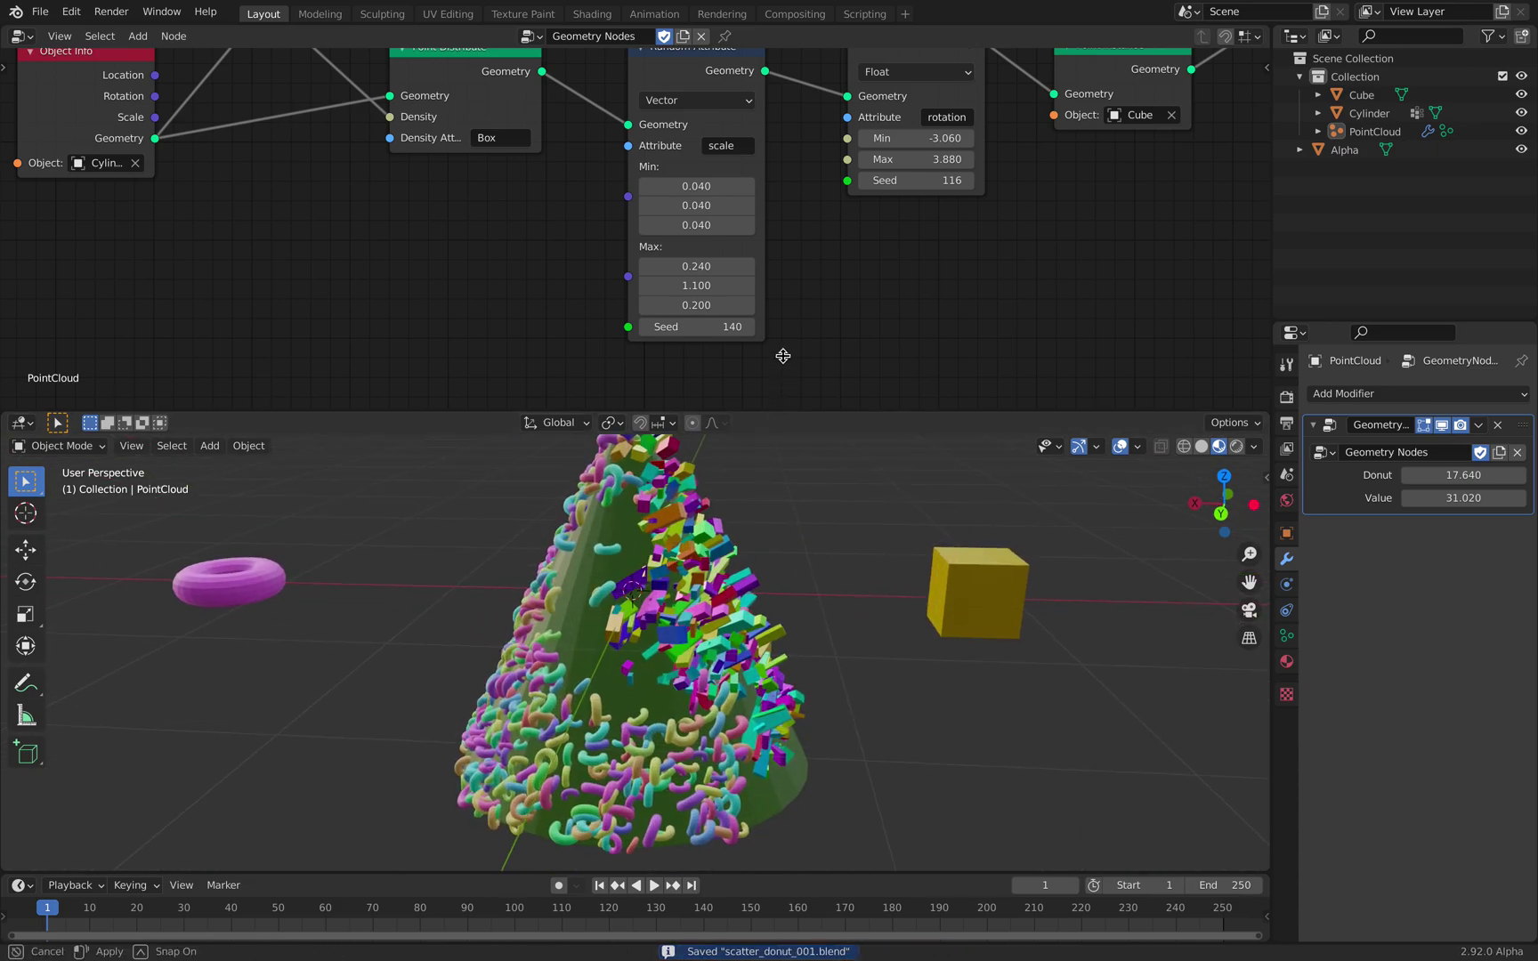
Step: Enlarge the 3D viewport and move the source donut and the source cube closer to the cone
left_click_drag(783, 356, 789, 332)
middle_click_drag(264, 518, 280, 555)
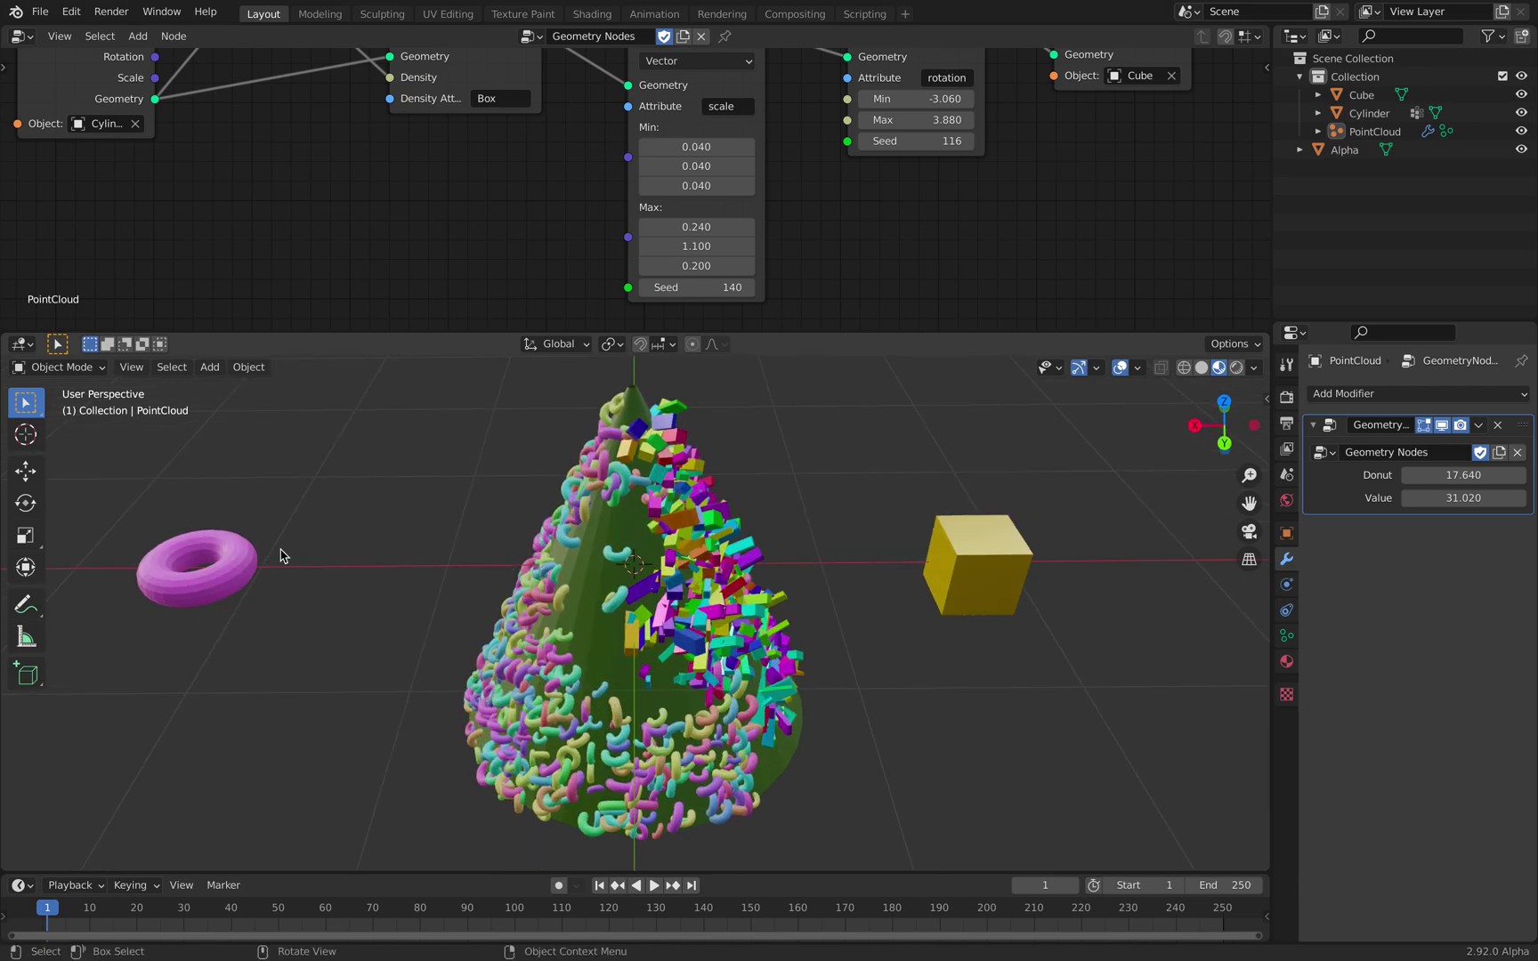
left_click(249, 557)
middle_click_drag(425, 532, 449, 567)
key("g")
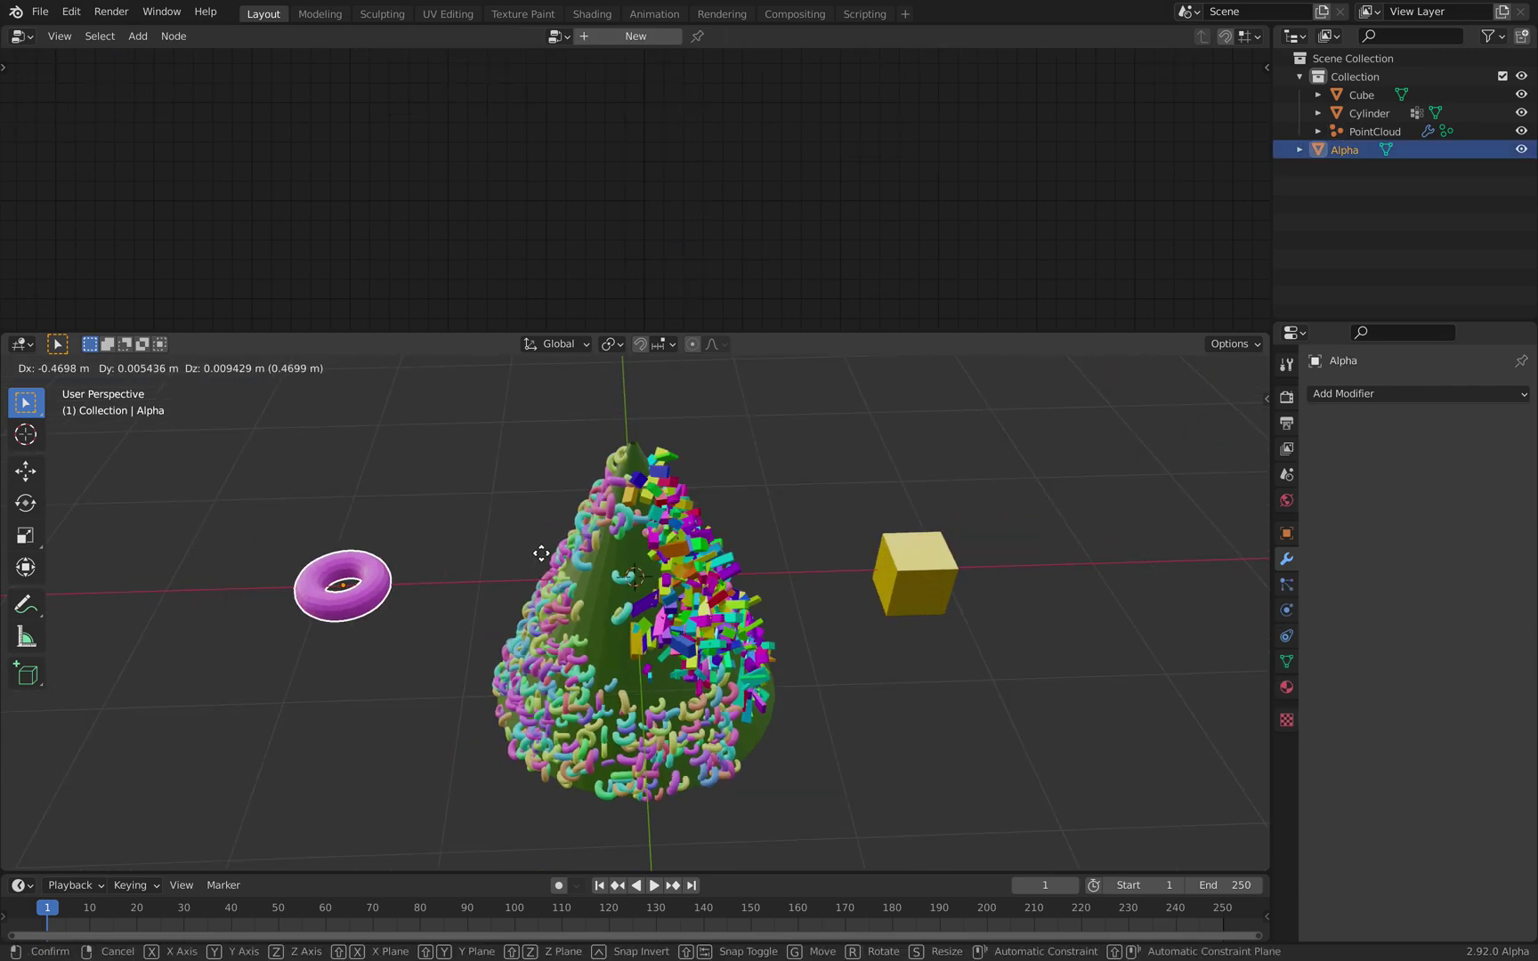
left_click(541, 558)
left_click(900, 548)
key("g")
left_click(861, 541)
middle_click_drag(861, 541, 710, 506)
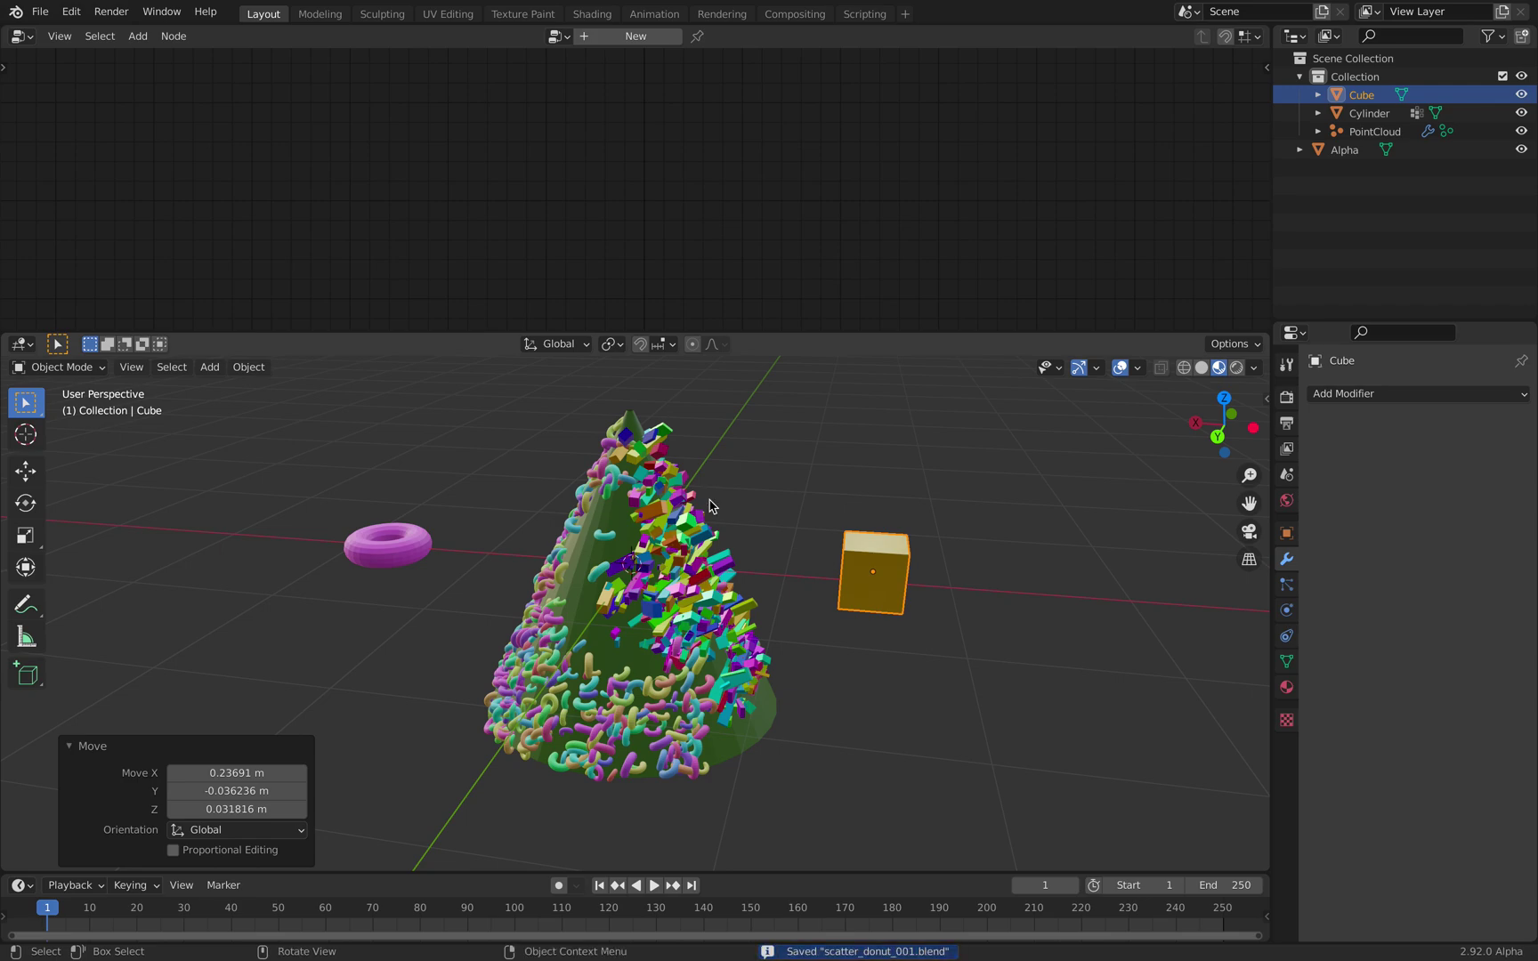
Step: Select the cone, switch the node editor to Sverchok nodes and open the NodeTree that generates the donut
middle_click_drag(754, 705, 690, 722)
left_click(699, 738)
scroll(701, 638, "up", 2)
middle_click_drag(680, 627, 623, 570)
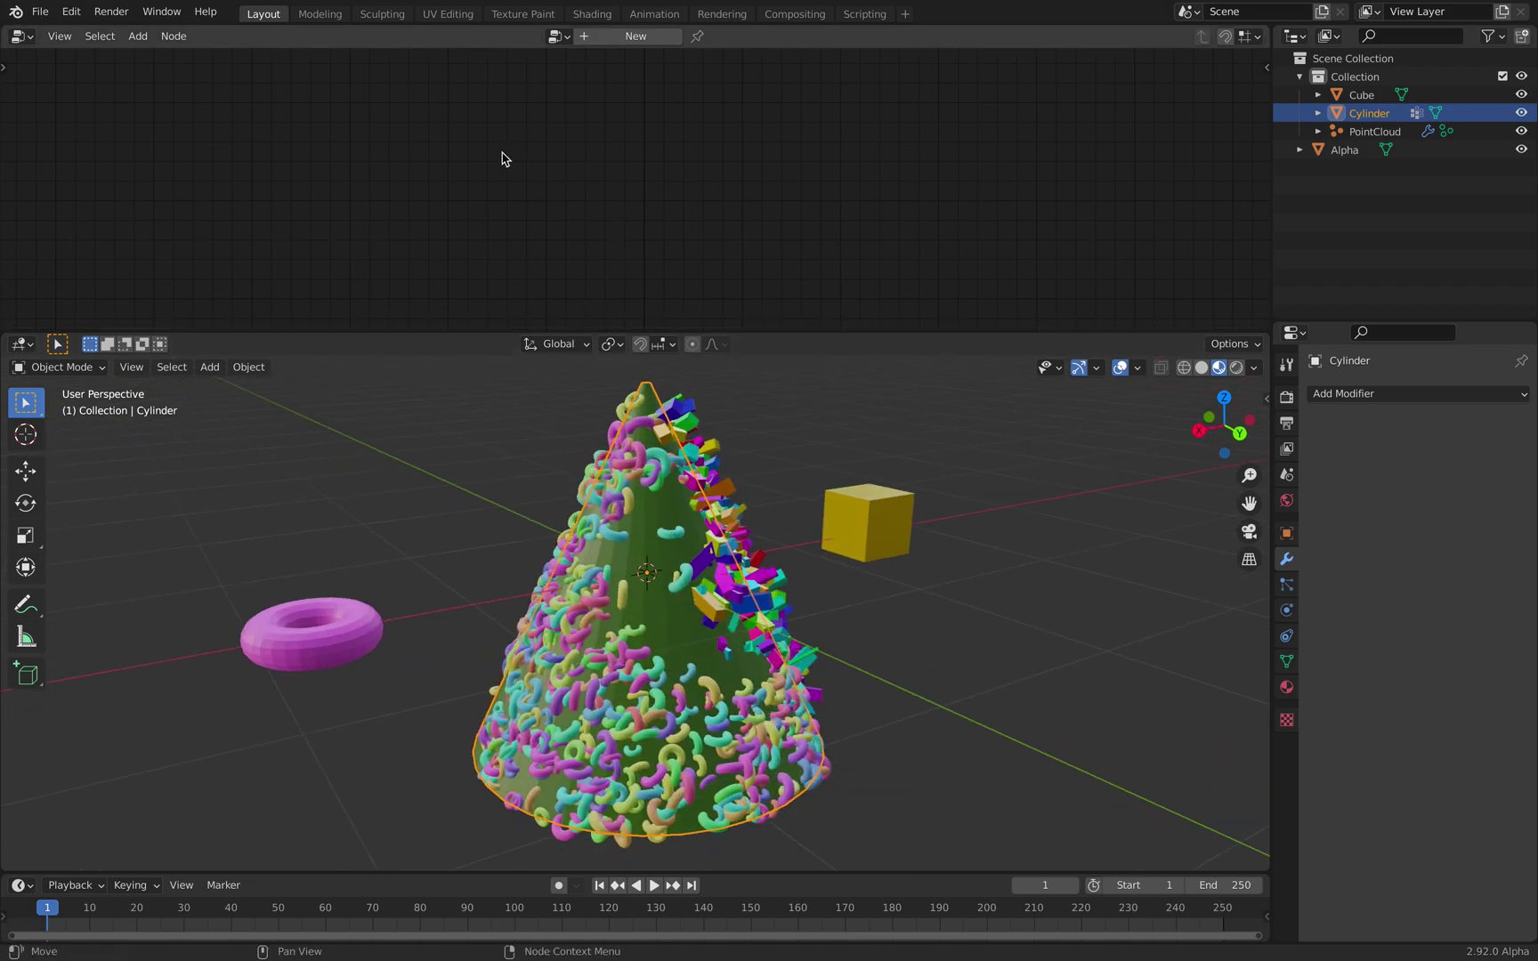
left_click(21, 35)
left_click(75, 150)
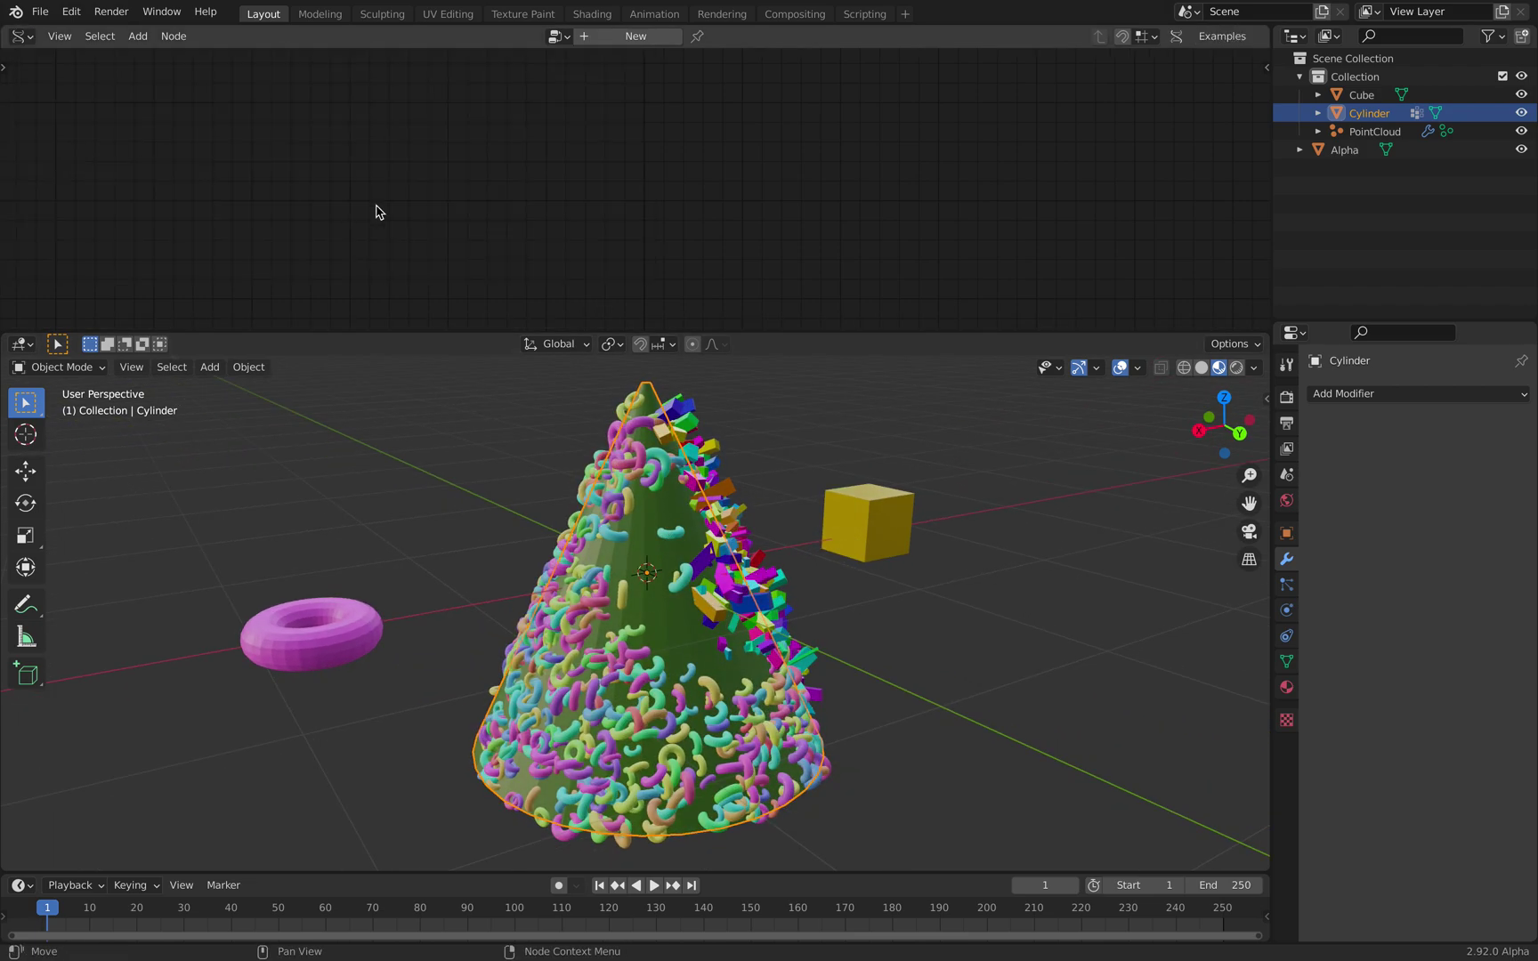
left_click(559, 36)
left_click(573, 68)
scroll(494, 199, "down", 5)
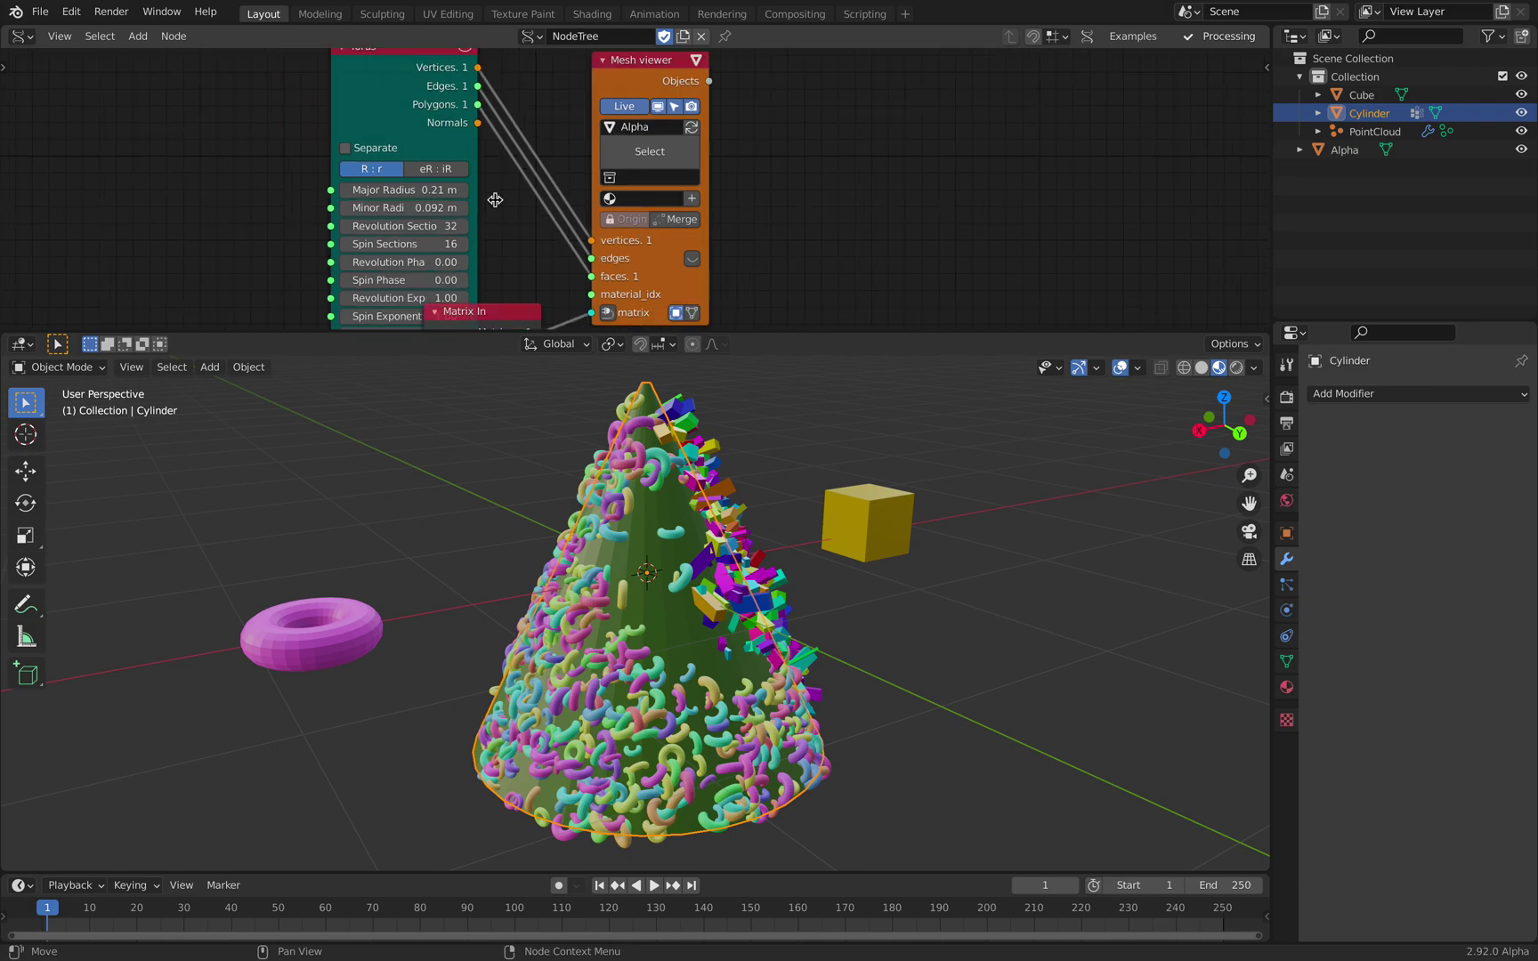
Step: Move the Torus node further away from the Mesh viewer node and save the file
left_click_drag(388, 94, 281, 104)
middle_click_drag(347, 114, 391, 92)
scroll(392, 98, "up", 2)
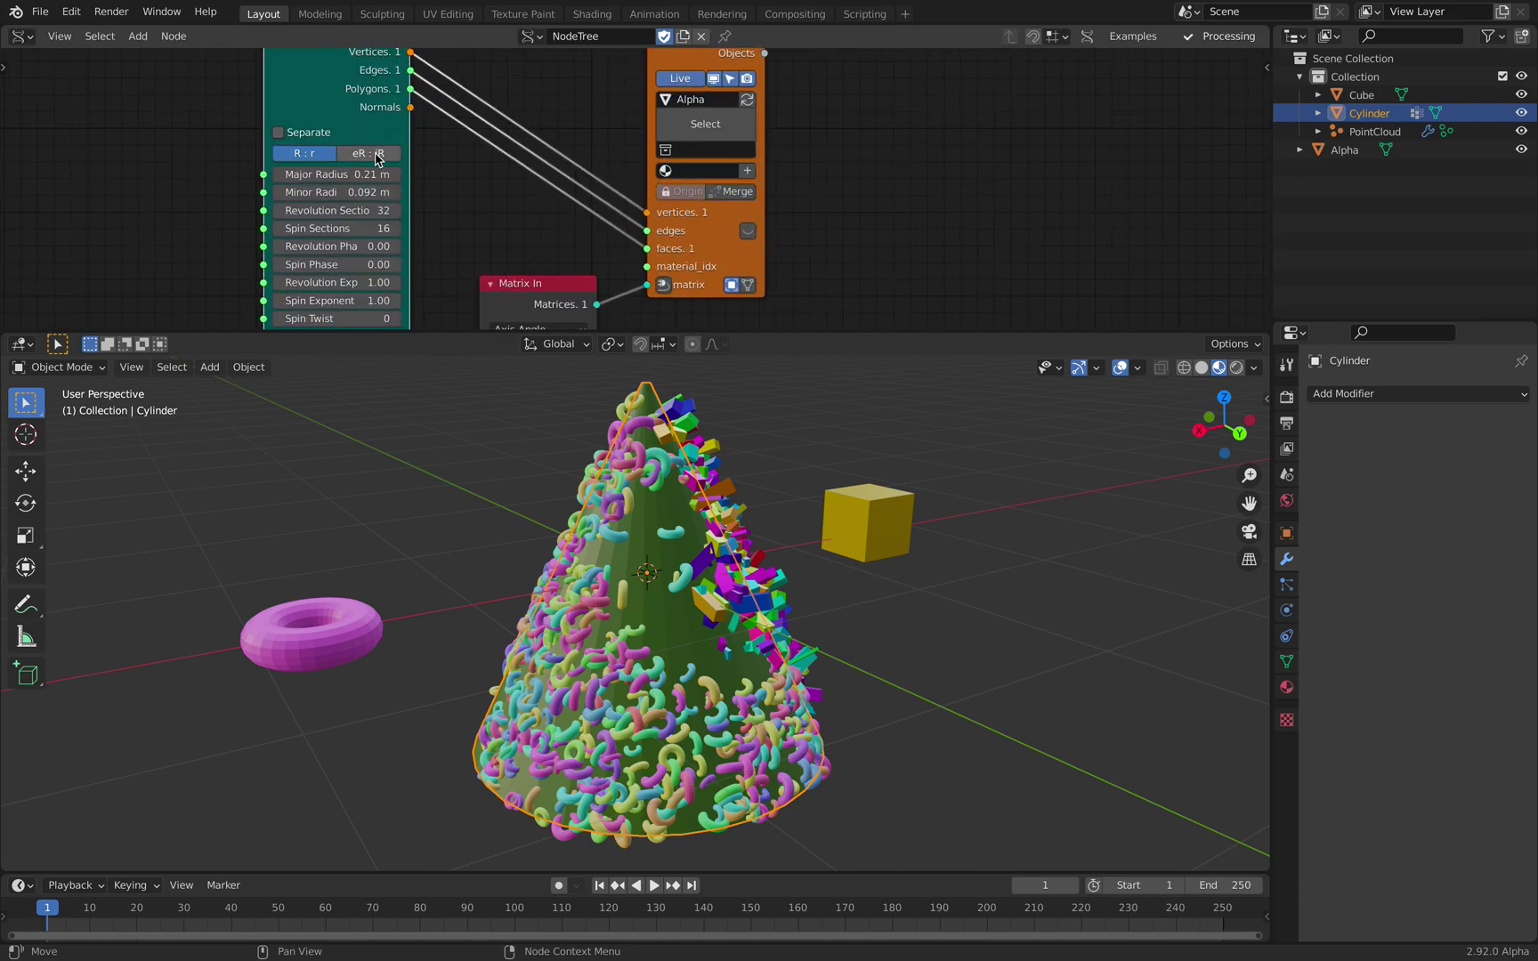
key("ctrl+s")
Step: Add a Randomize node between the Torus and Mesh viewer nodes on the vertices link
key("shift+a")
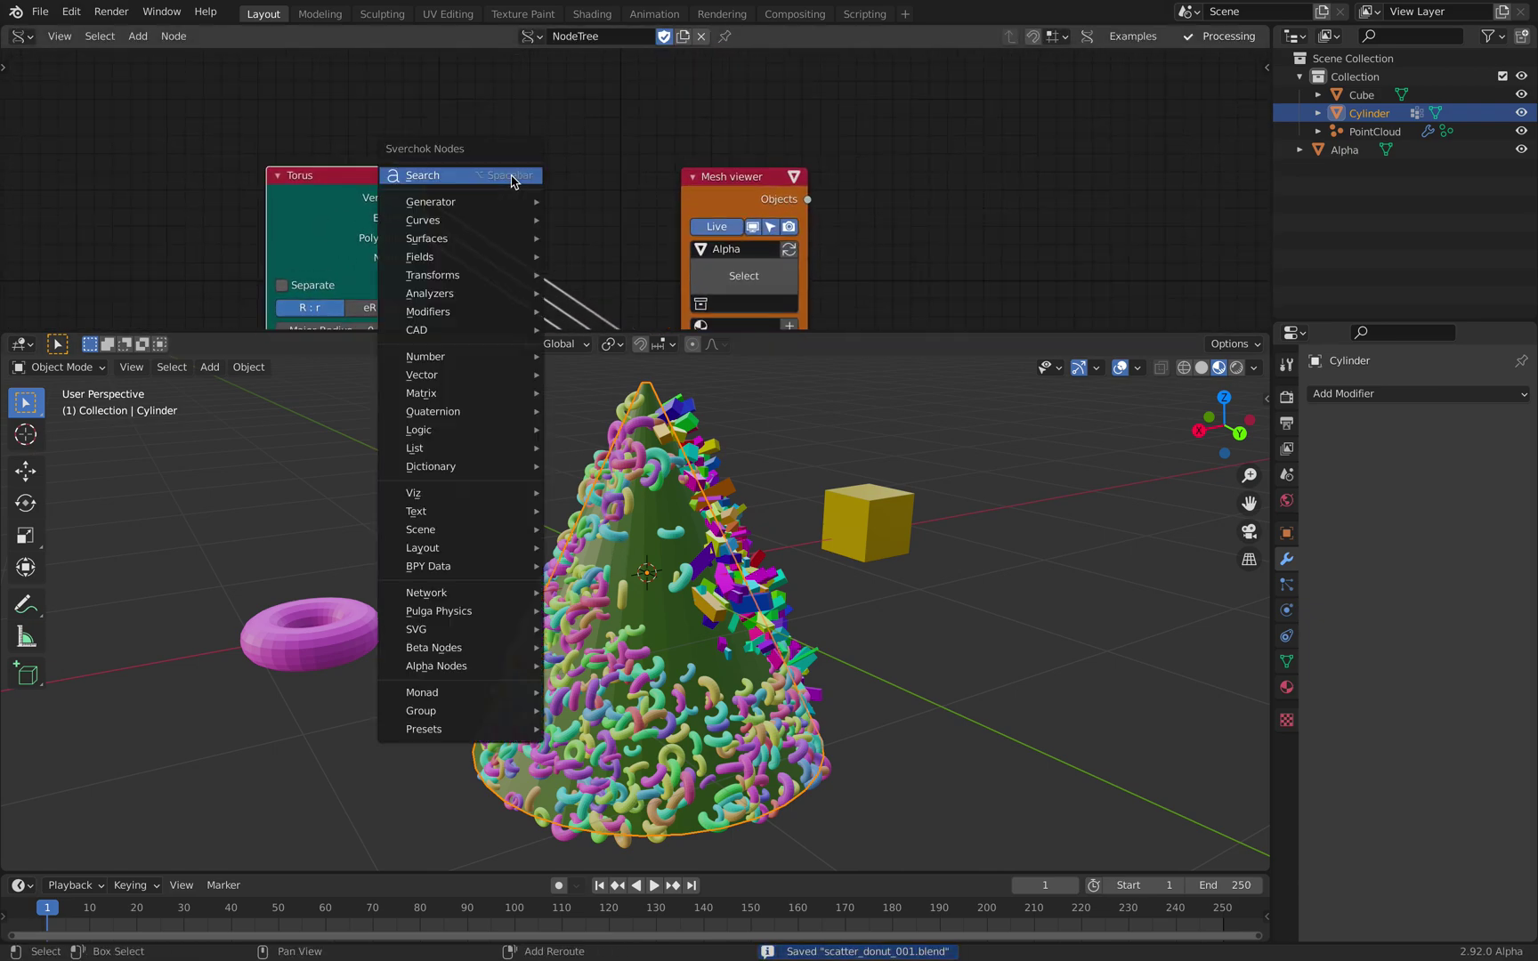
left_click(512, 175)
type("randomize")
key("Return")
left_click(515, 178)
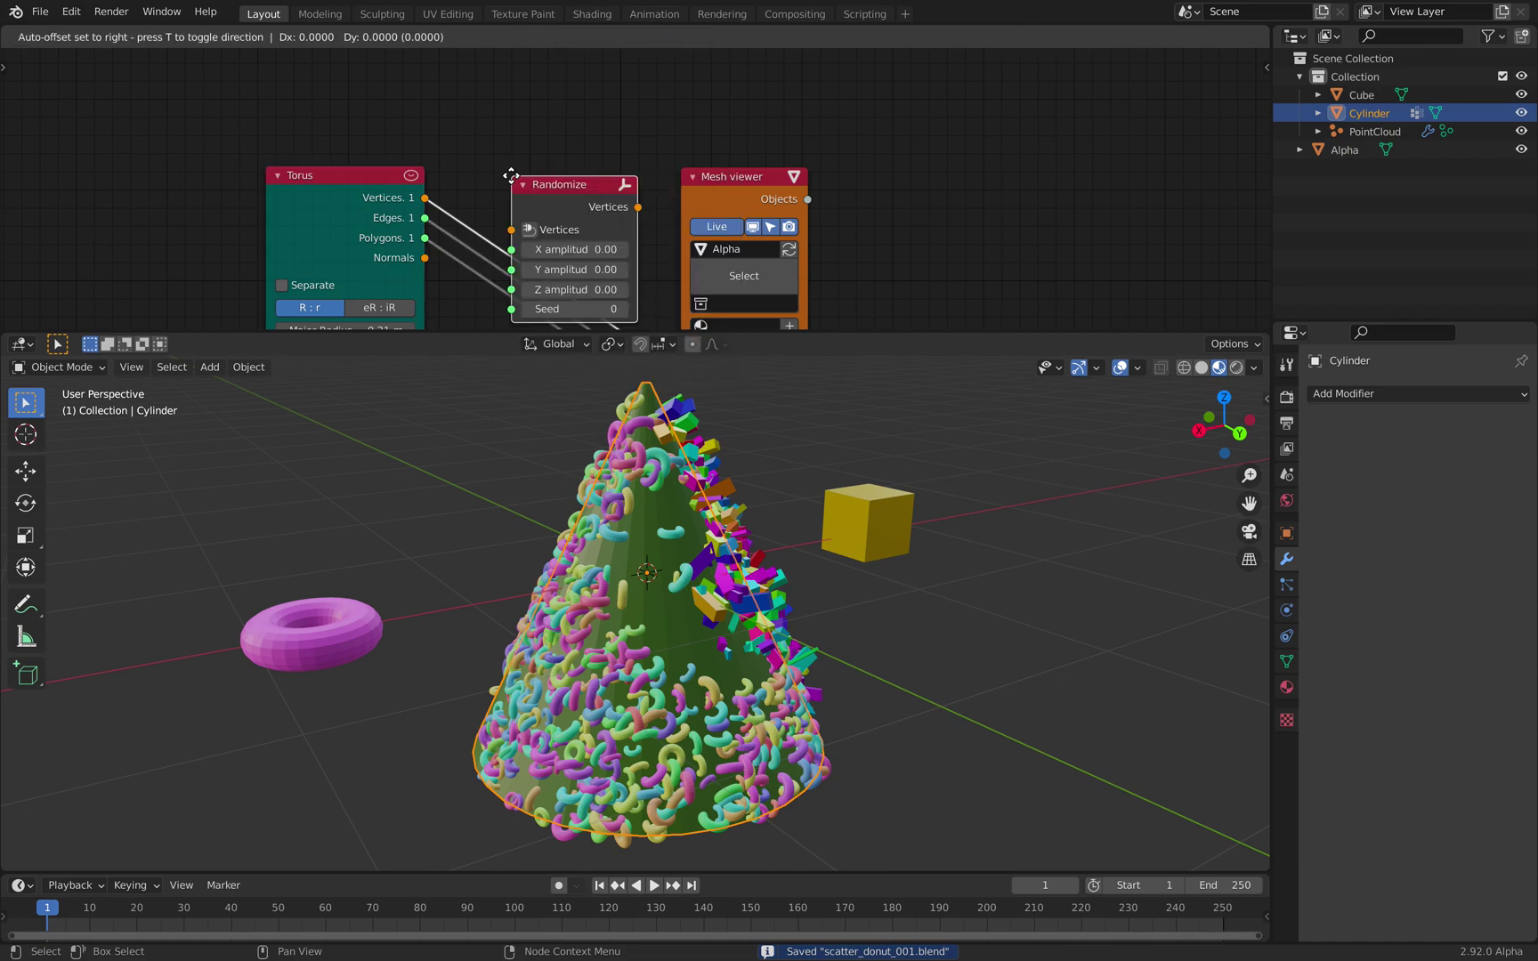
Step: Set the Randomize node's X, Y and Z amplitudes to 0.02 and its Seed to 52
left_click_drag(572, 245, 579, 249, "shift")
middle_click_drag(676, 525, 784, 552)
scroll(783, 552, "up", 4)
left_click_drag(574, 309, 621, 309)
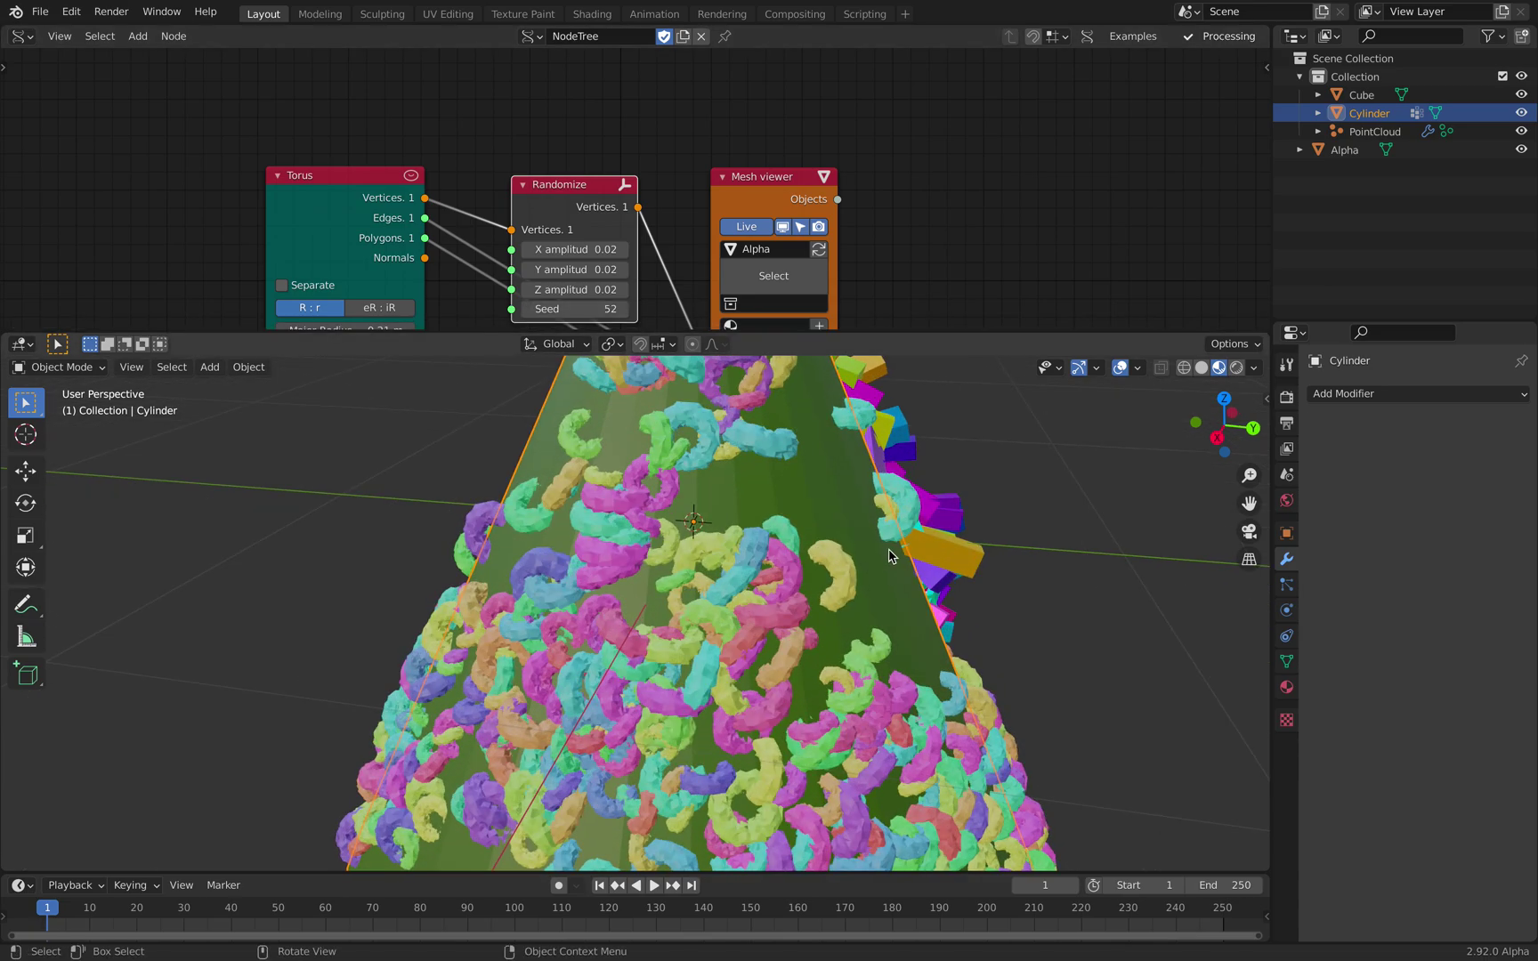
Step: Select the point cloud and set its modifier's Value input to 14.900 for sparser cubes
scroll(889, 553, "down", 4)
middle_click_drag(889, 553, 659, 472)
scroll(673, 598, "down", 1)
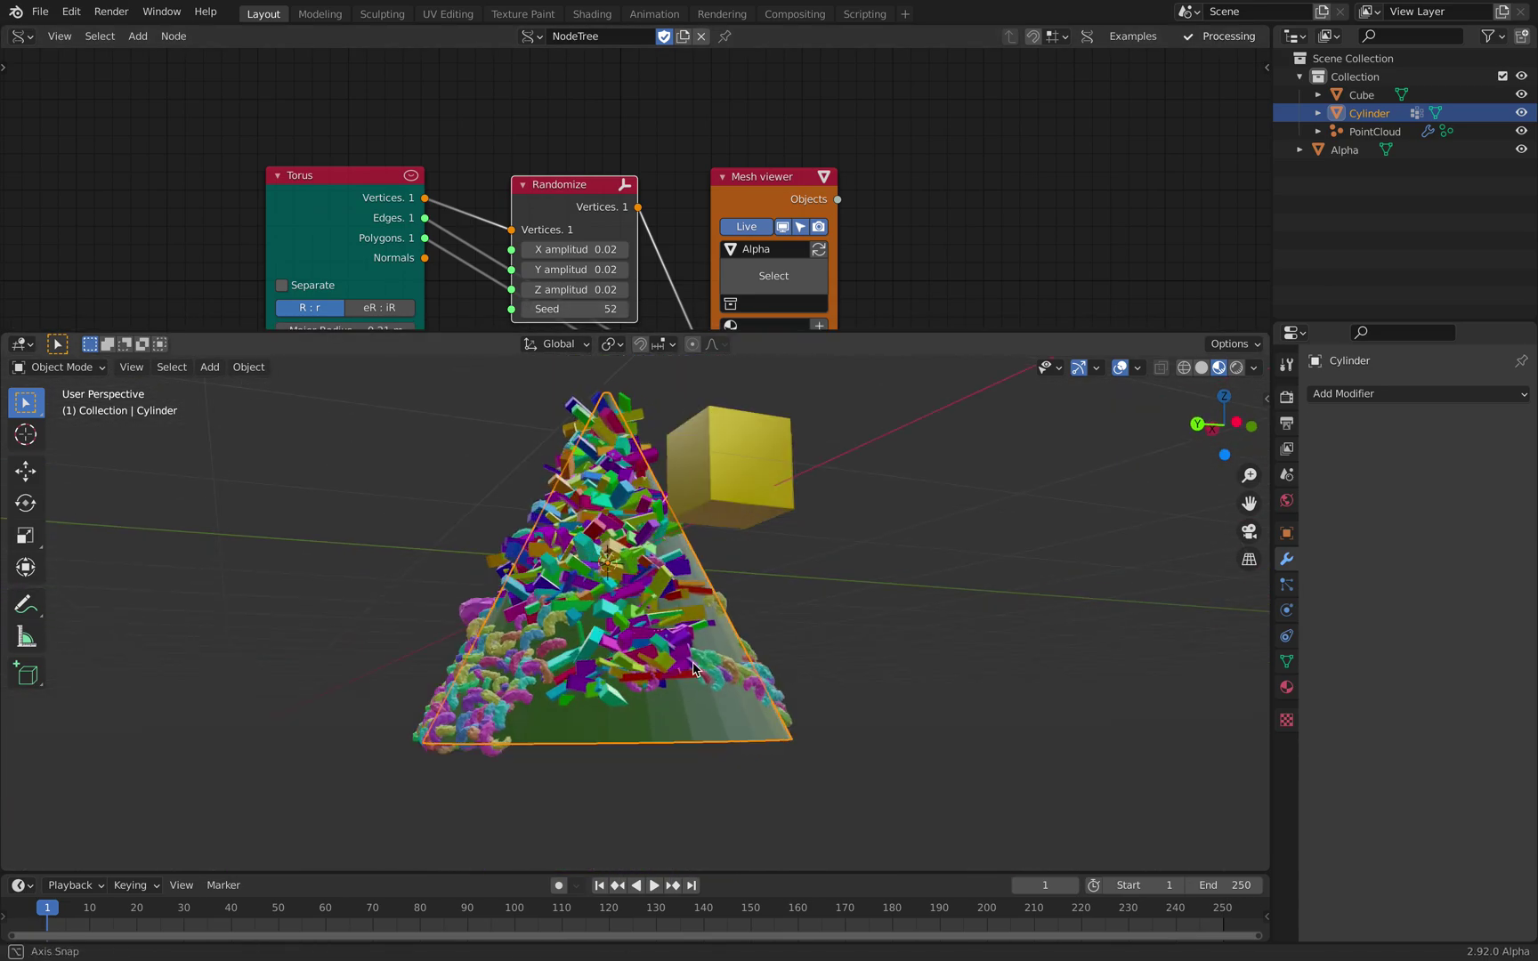
left_click(725, 636)
middle_click_drag(729, 654, 752, 761)
scroll(788, 538, "up", 5)
left_click(803, 501)
middle_click_drag(803, 501, 748, 529)
left_click(777, 526)
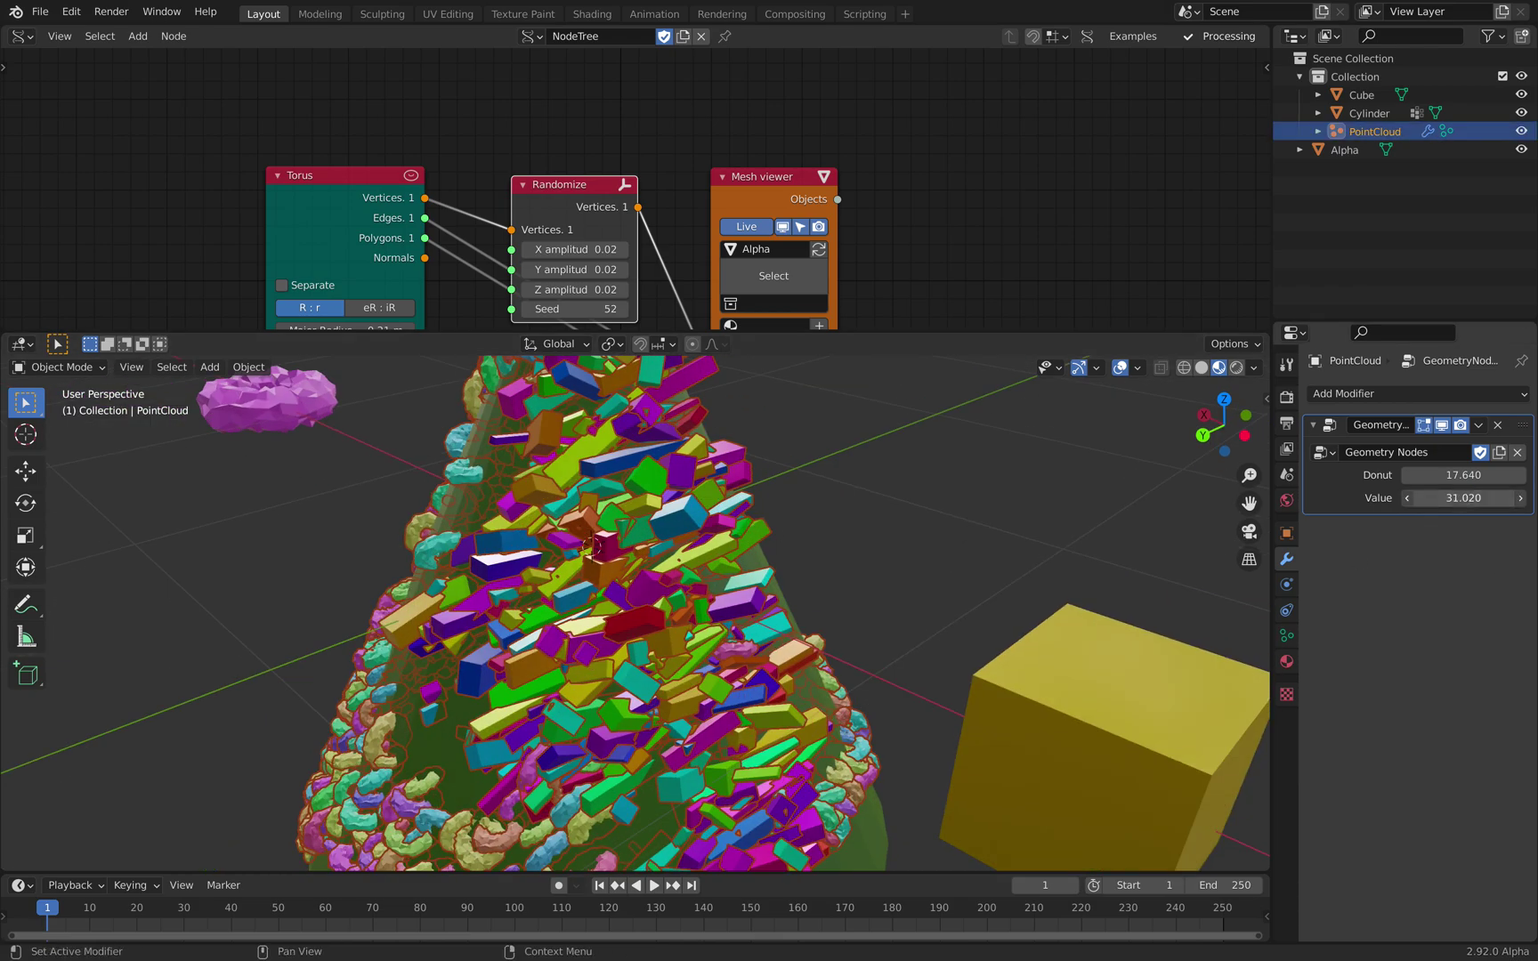
mouse_move(1463, 497)
left_mouse_down()
mouse_move(1400, 497)
mouse_move(1465, 481)
mouse_move(1420, 497)
mouse_move(1108, 498)
mouse_move(1463, 498)
left_mouse_up()
Step: Add a Bevel modifier to the source cube and set its Amount to 0.048 m
scroll(1013, 601, "down", 3)
left_click(882, 646)
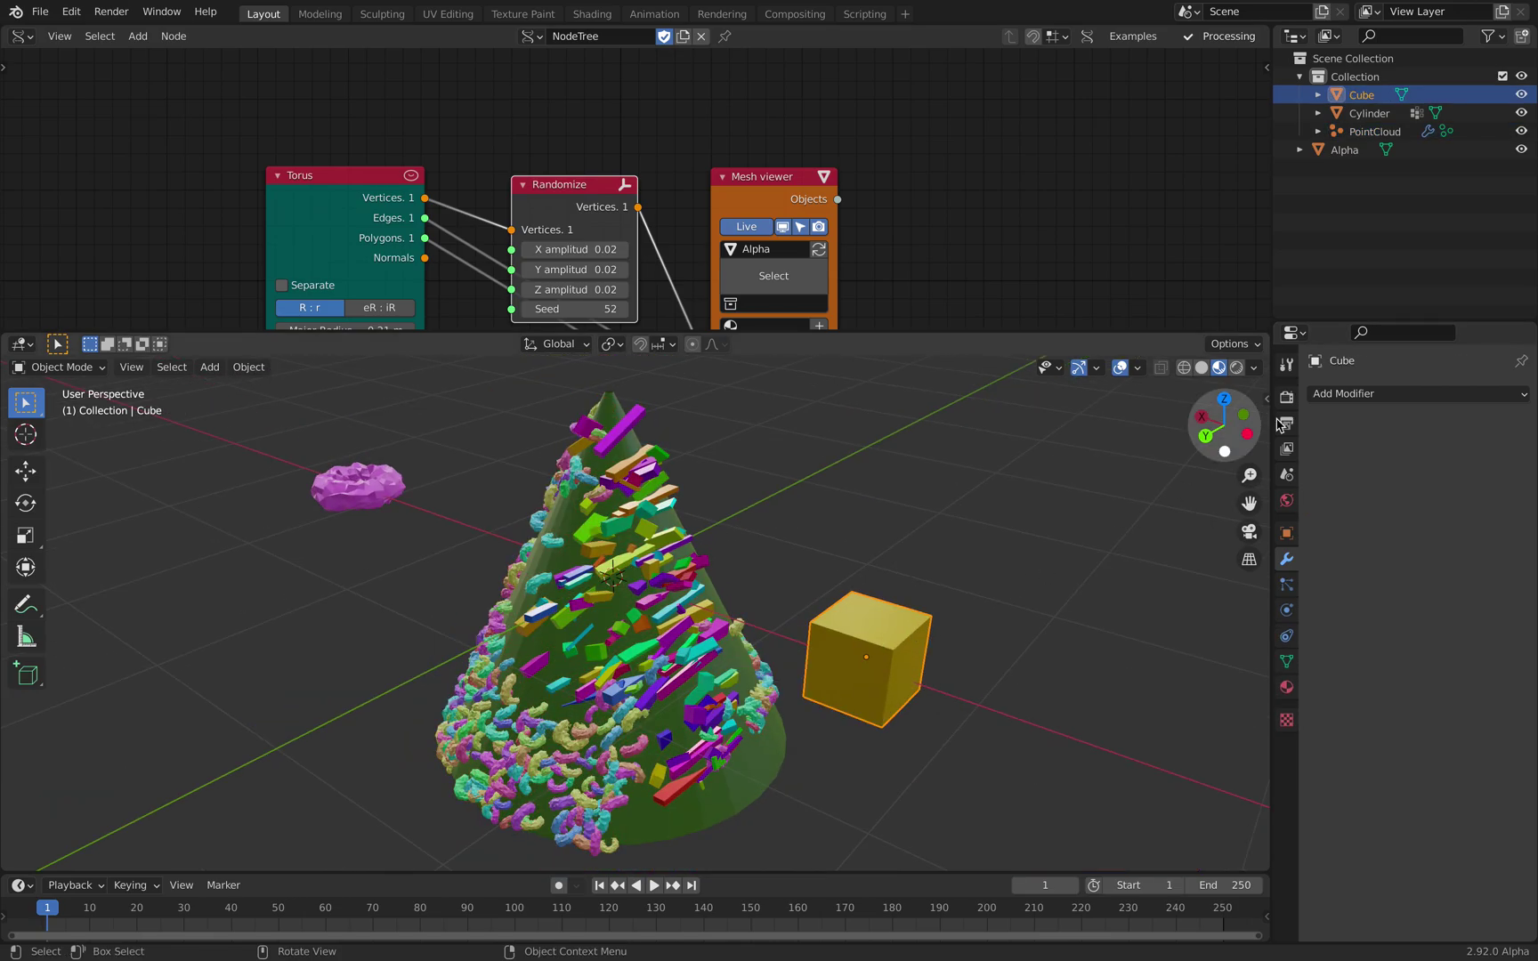
left_click(1351, 394)
left_click(1228, 466)
scroll(973, 570, "up", 4)
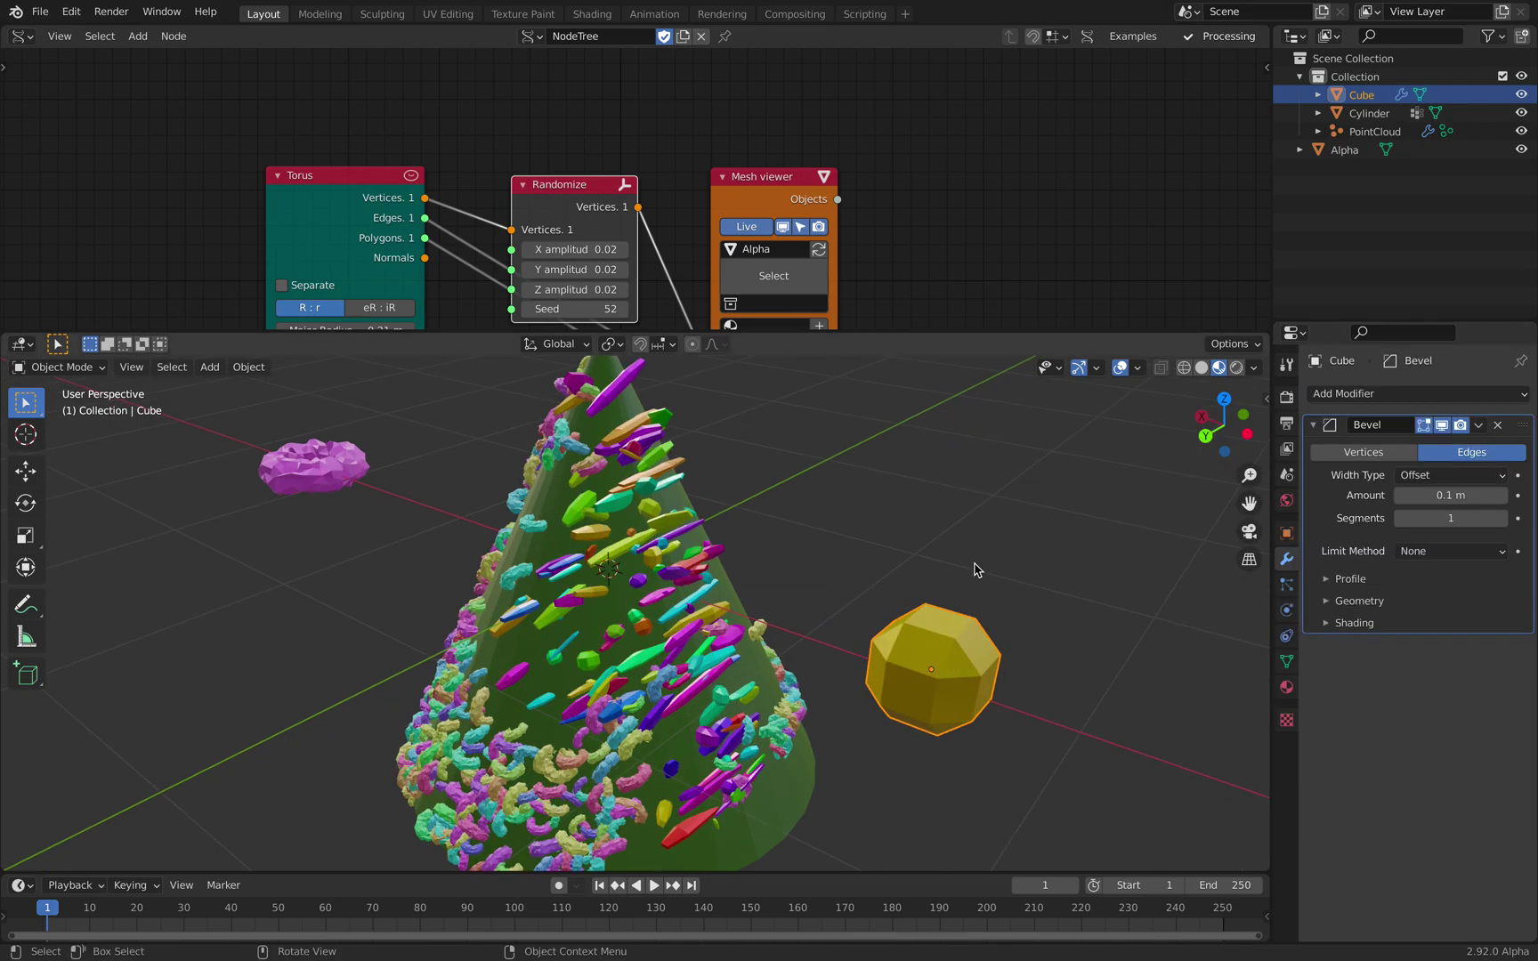
mouse_move(1442, 495)
left_mouse_down()
mouse_move(1495, 495)
mouse_move(1420, 495)
left_mouse_up()
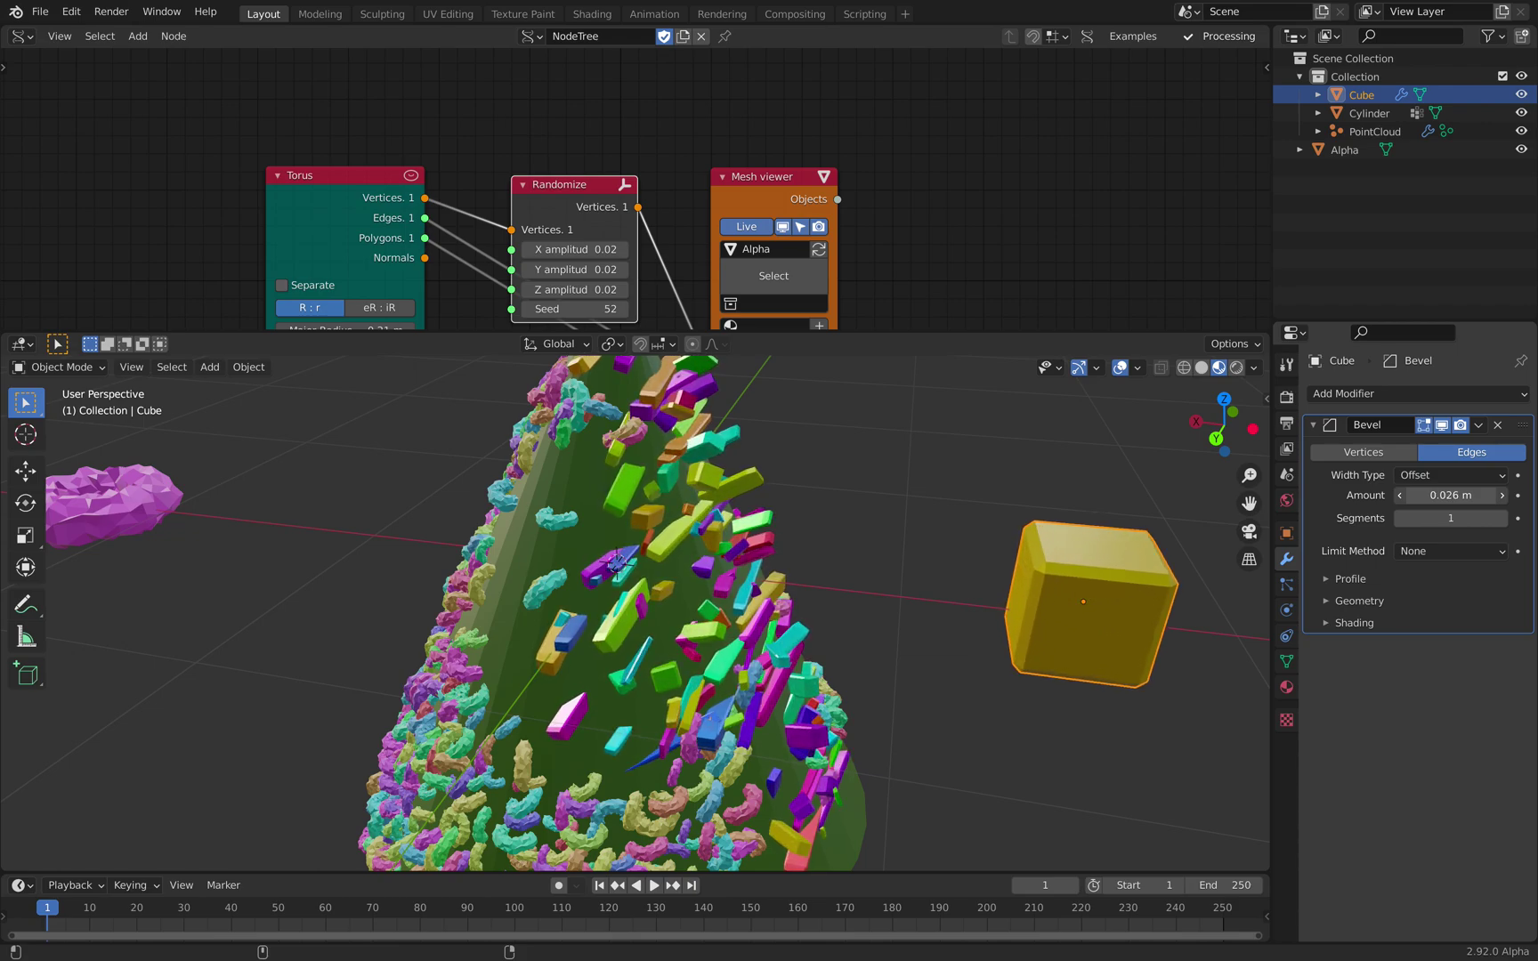
scroll(774, 569, "down", 4)
Step: Move the source donut about -0.80 m in X, 0.28 m in Y and -0.12 m in Z, and select the point cloud
middle_click_drag(769, 570, 1050, 608)
left_click(776, 588)
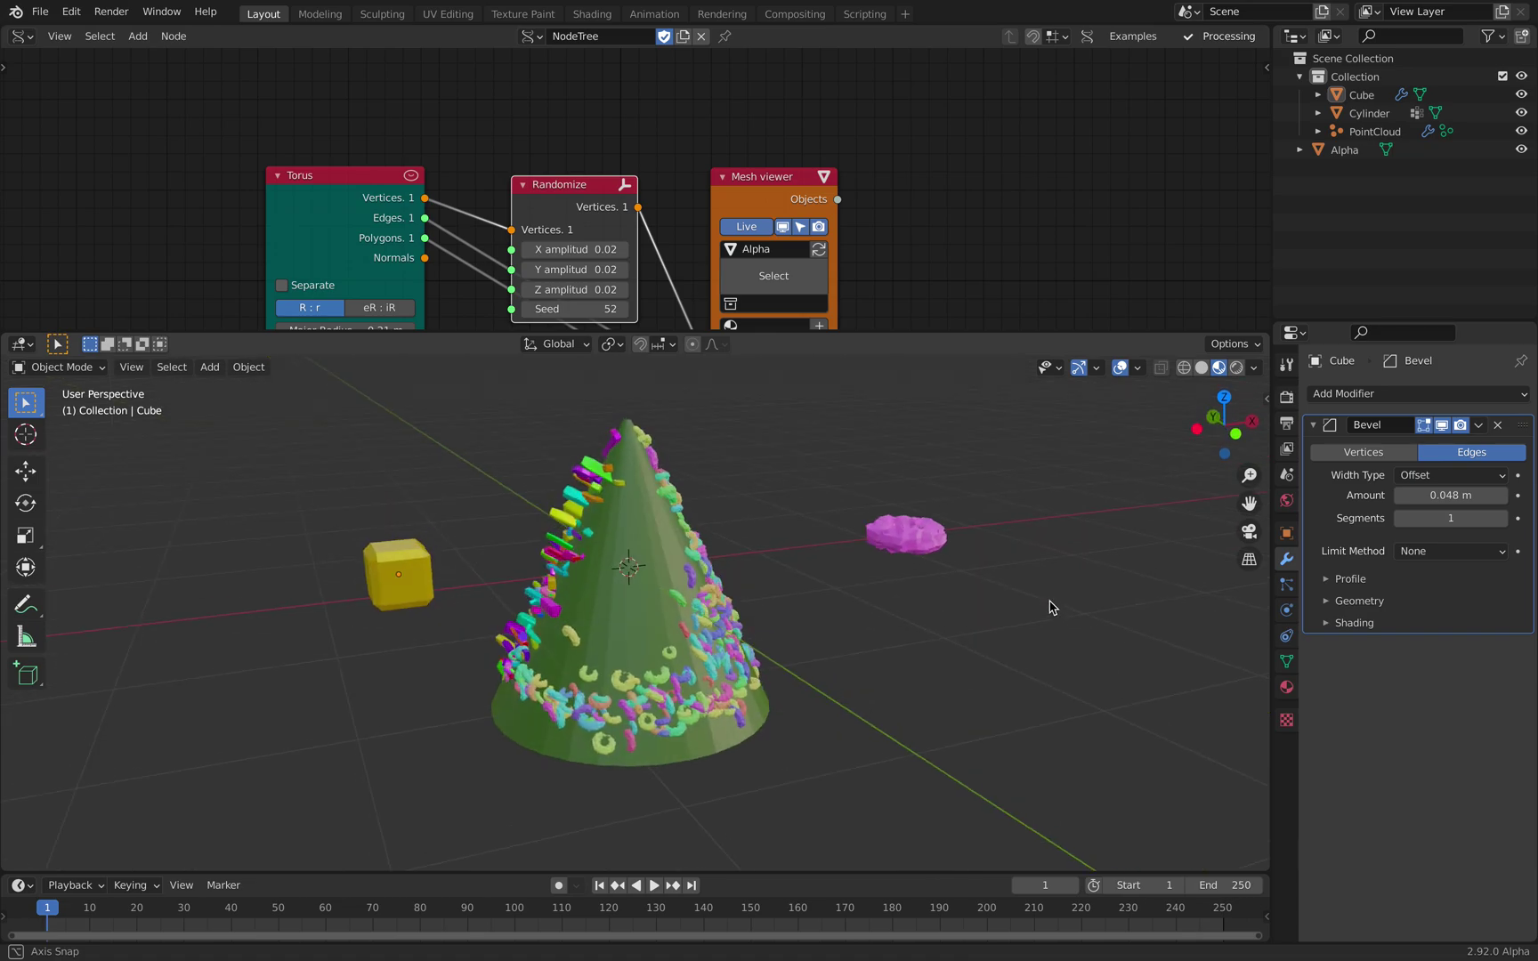
left_click(924, 546)
key("g")
left_click(816, 567)
middle_click_drag(817, 568, 504, 572)
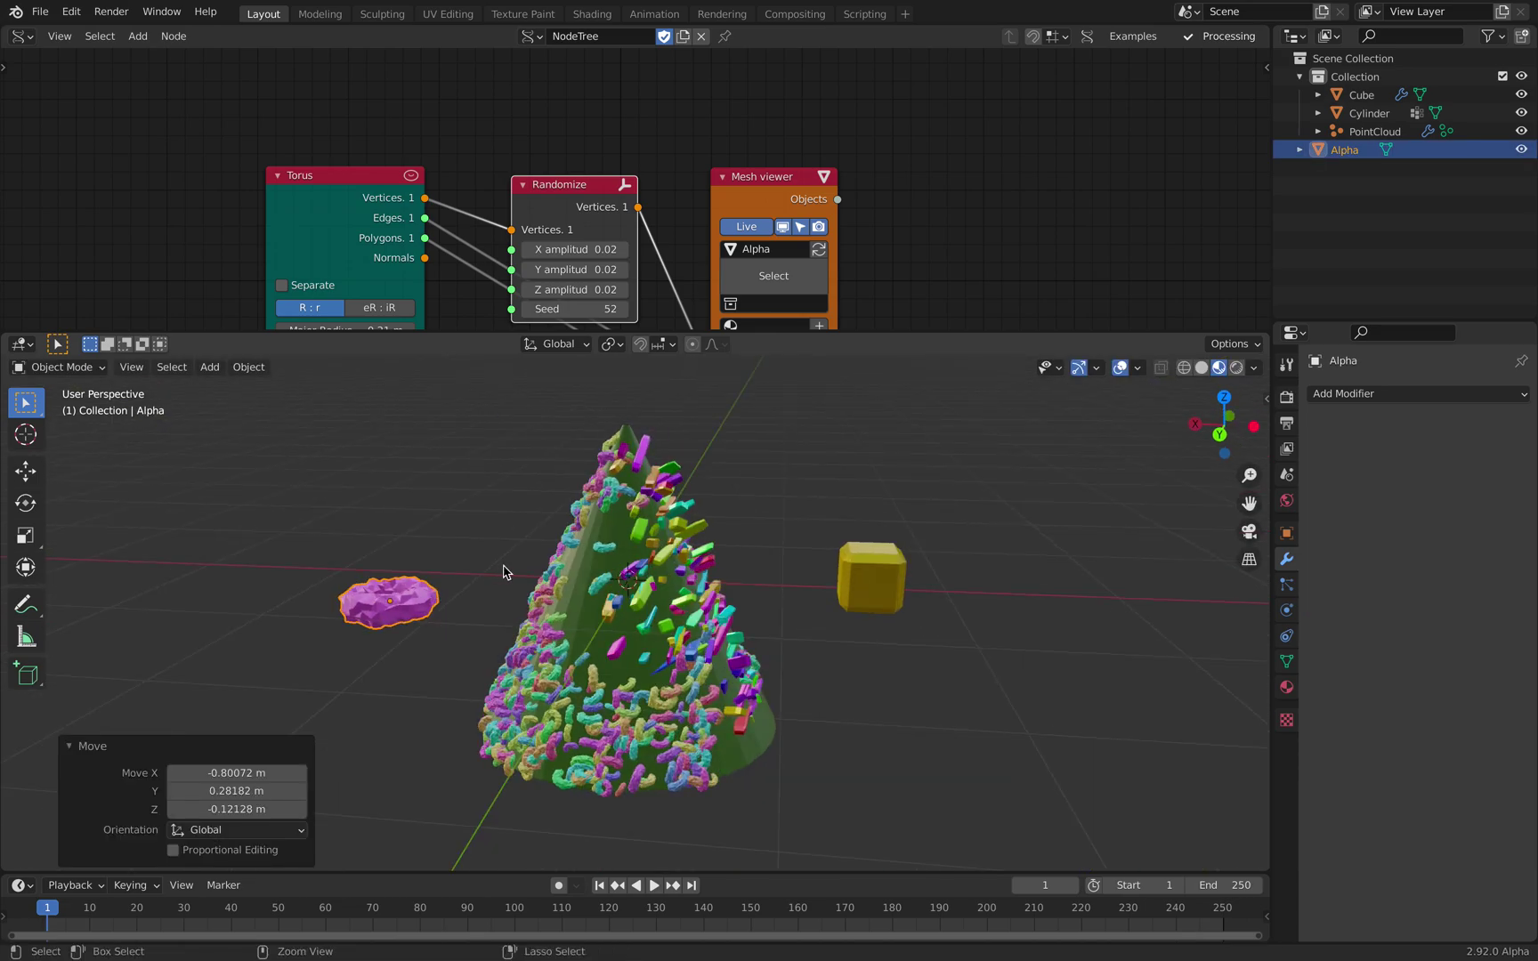
left_click(1372, 131)
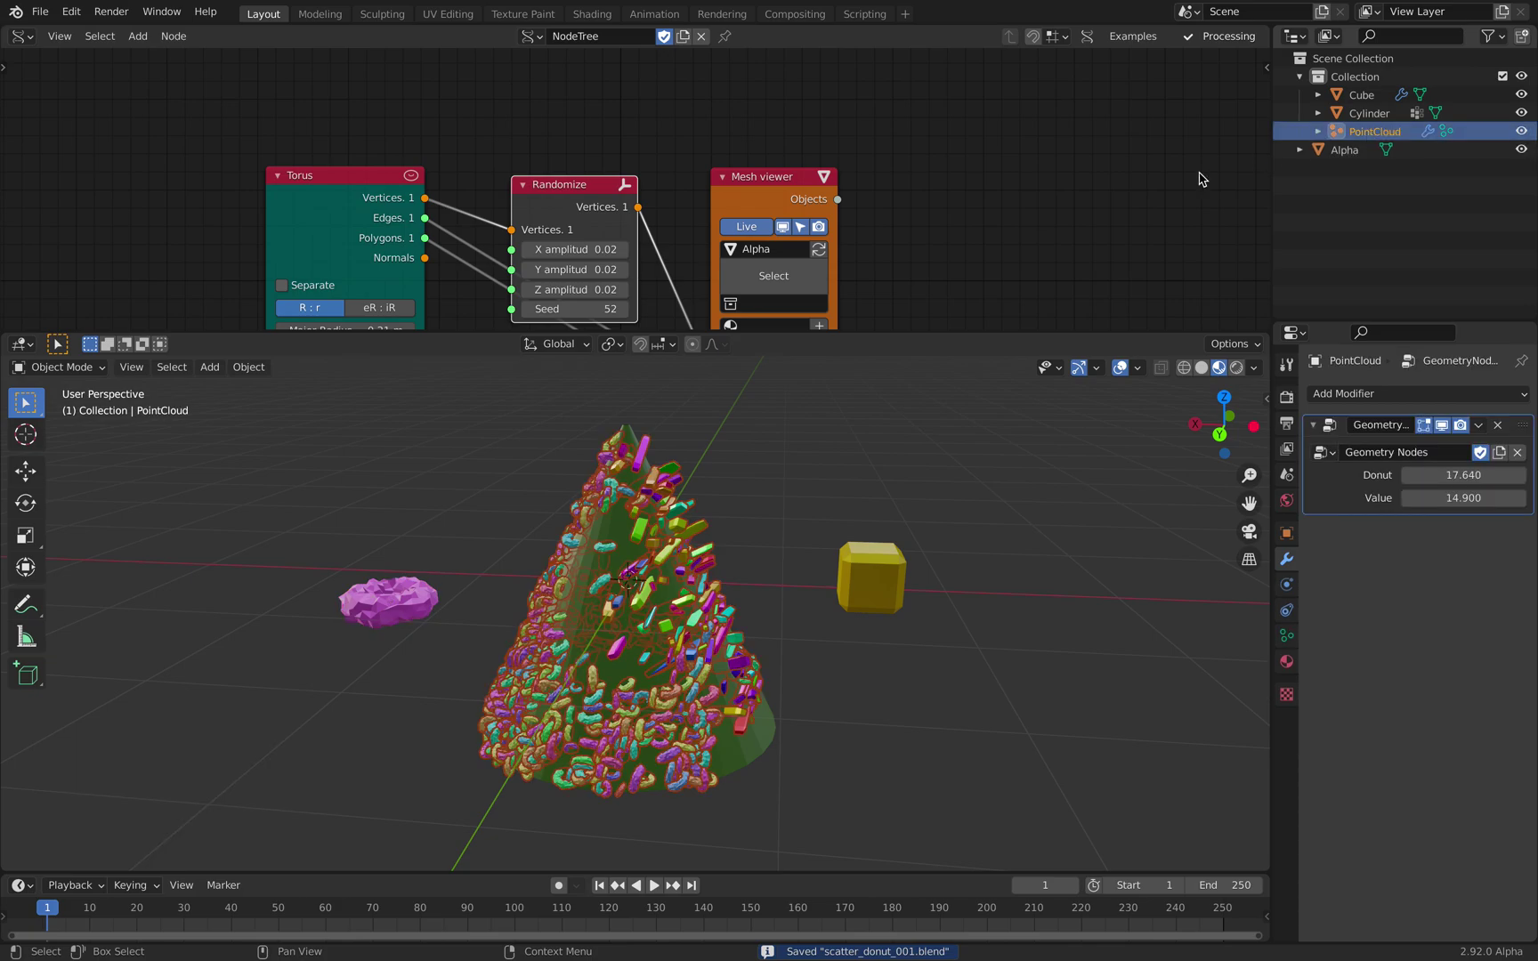
Step: Enlarge the node editor area and set the point cloud modifier's Donut input to 19.100 and Value input to 15.180
left_click_drag(971, 331, 960, 417)
middle_click_drag(770, 268, 875, 248)
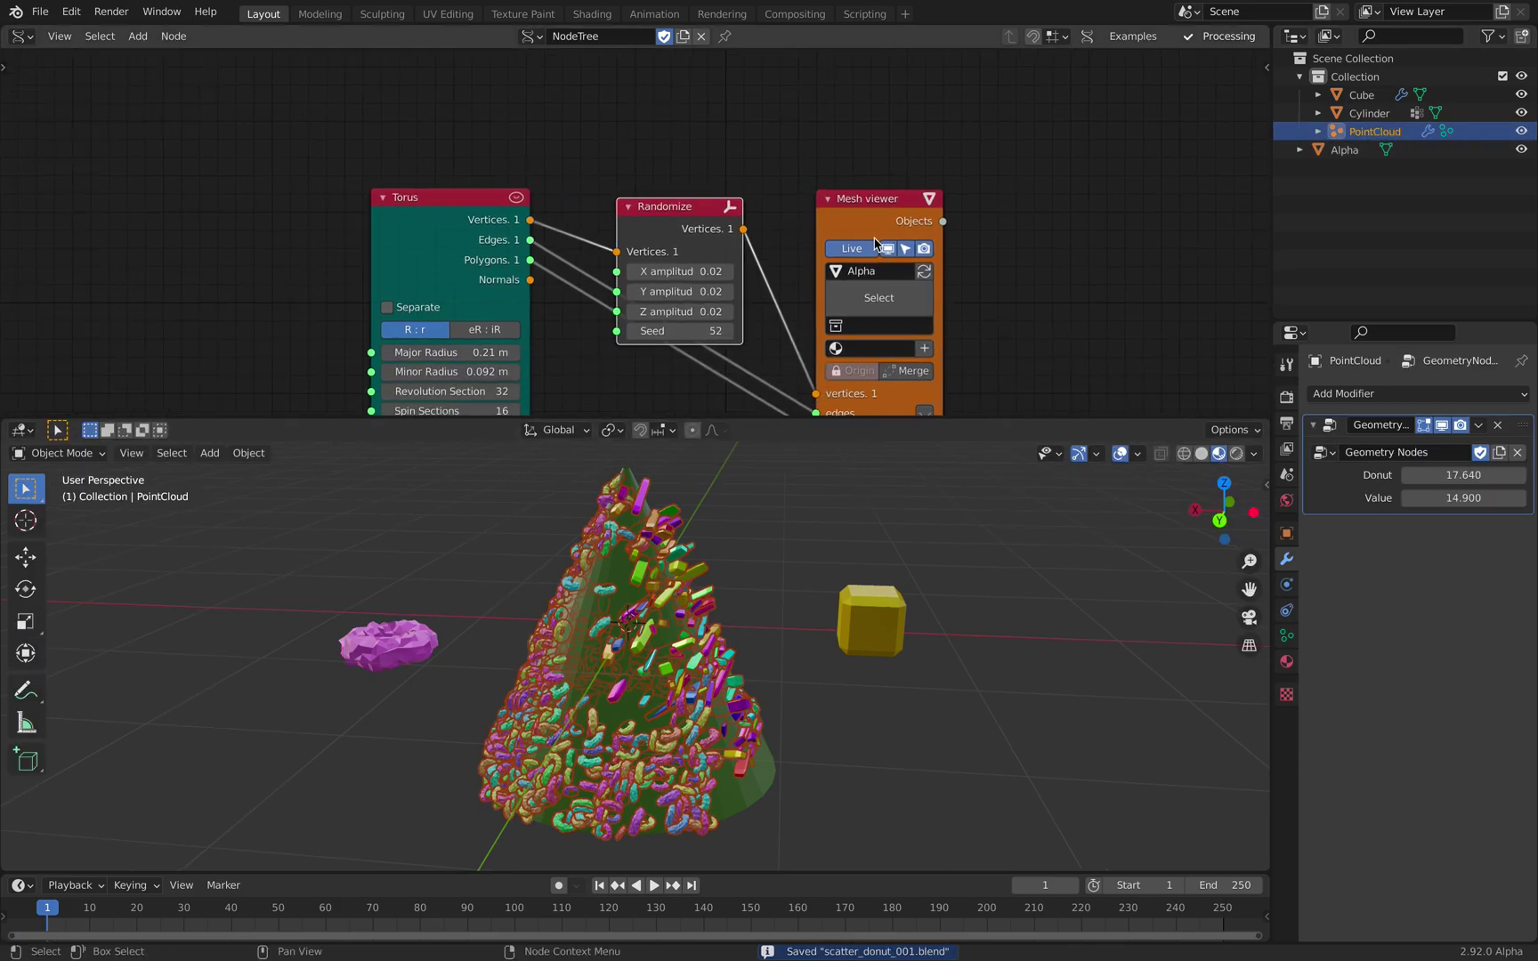
left_click_drag(1451, 474, 1483, 498)
middle_click_drag(851, 618, 827, 642)
scroll(822, 626, "up", 2)
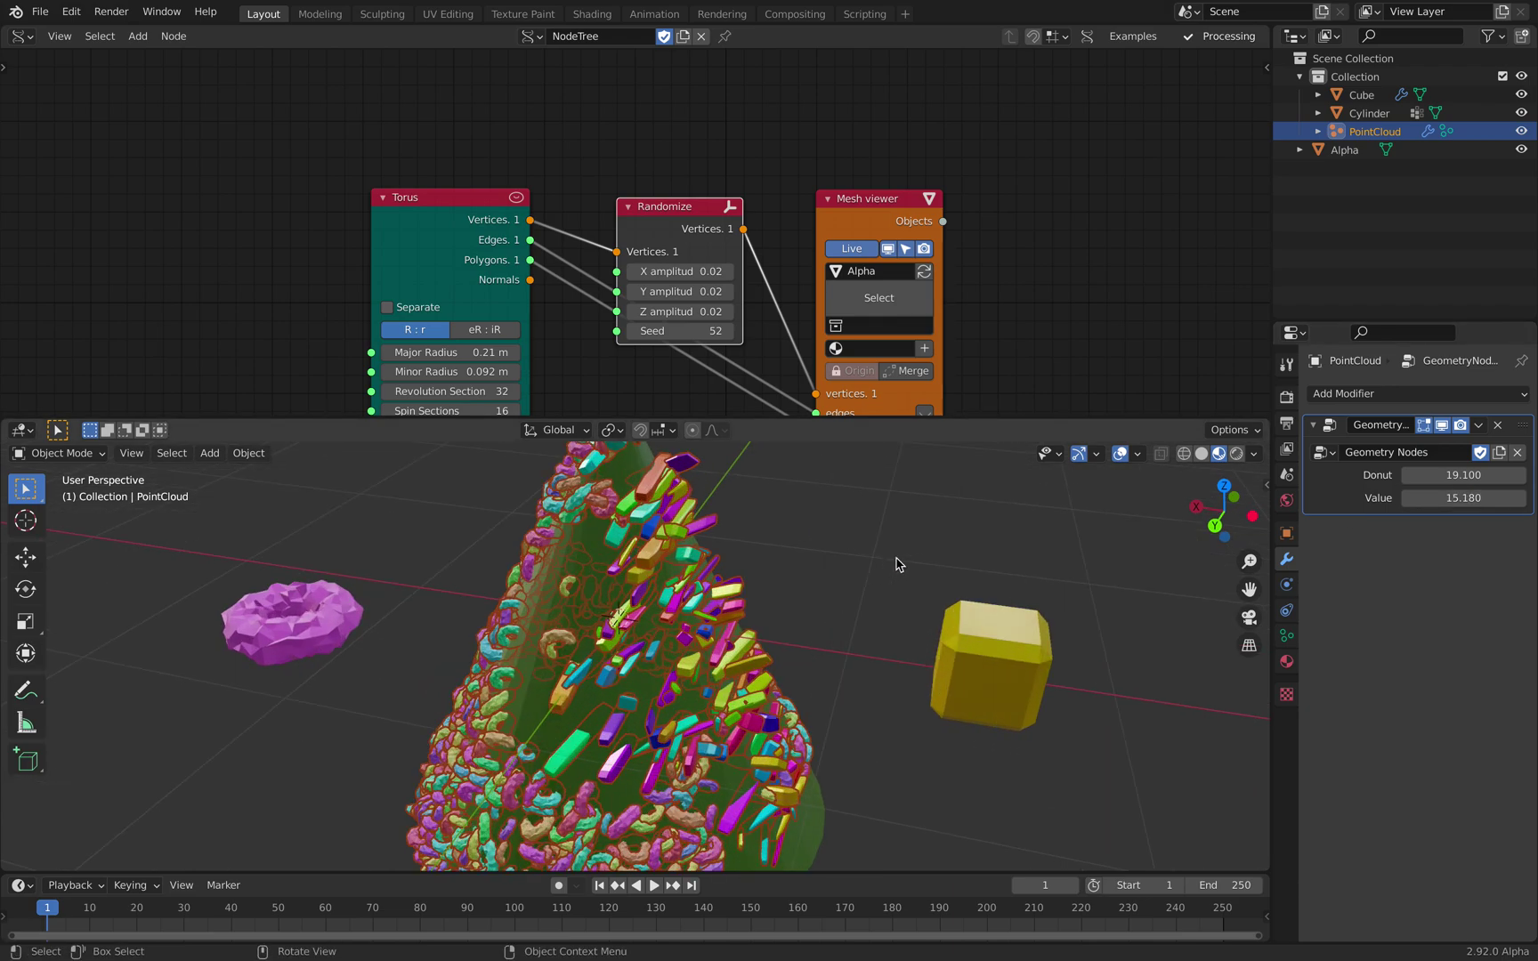
Step: Put the cone into Weight Paint mode and erase the painted Box group weights all around it with a brush weight of 0
left_click(94, 454)
left_click(592, 563)
left_click(78, 457)
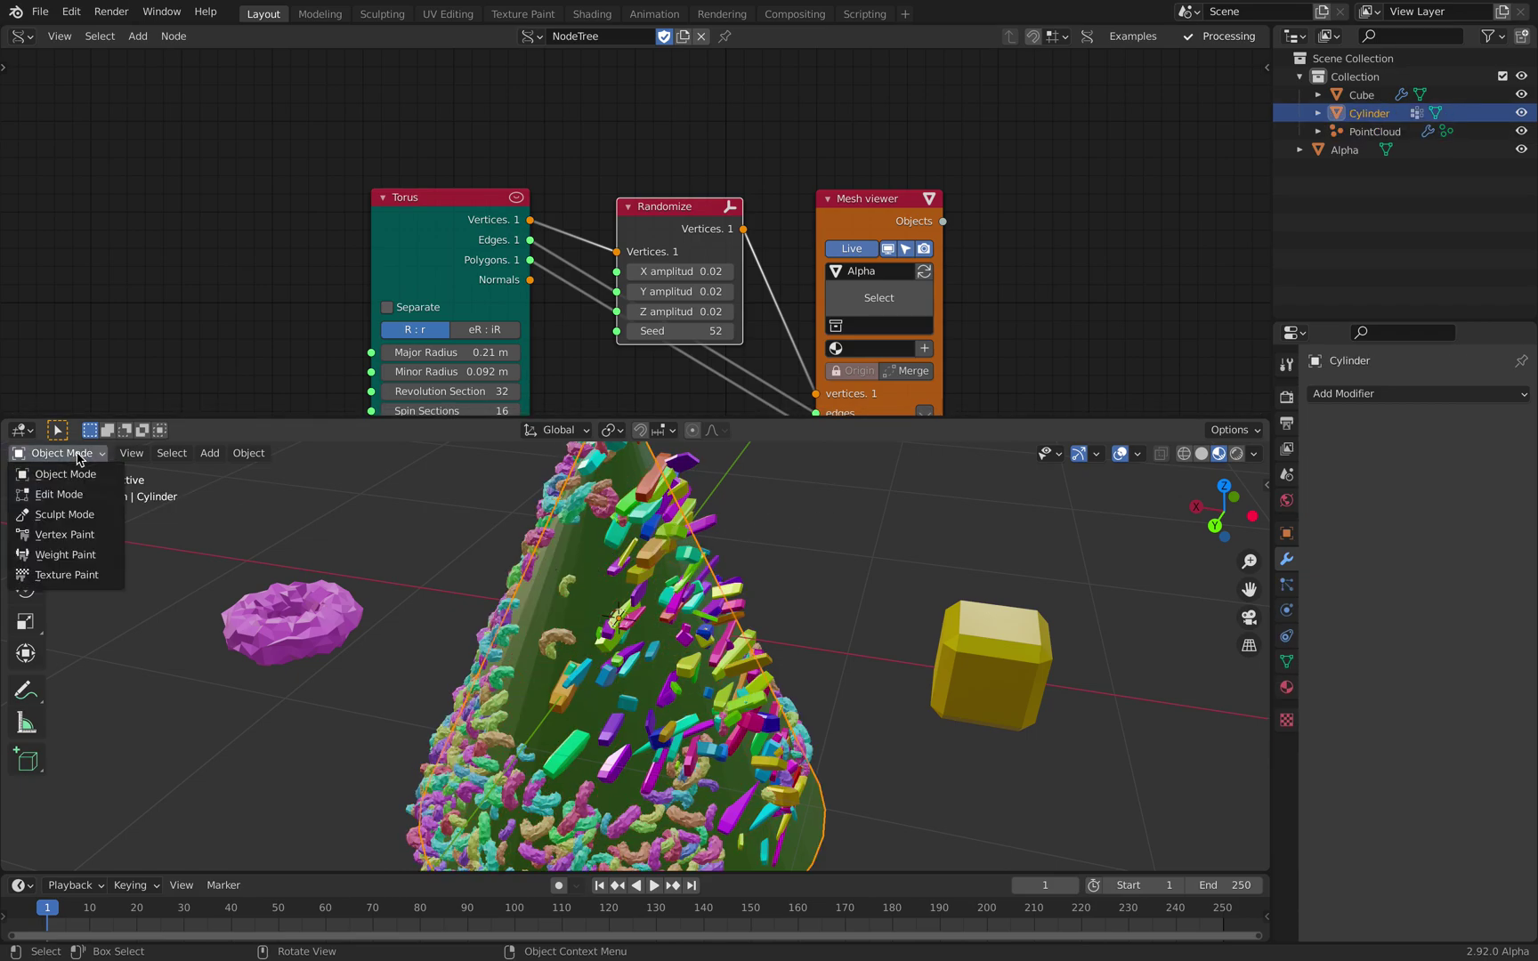
left_click(89, 559)
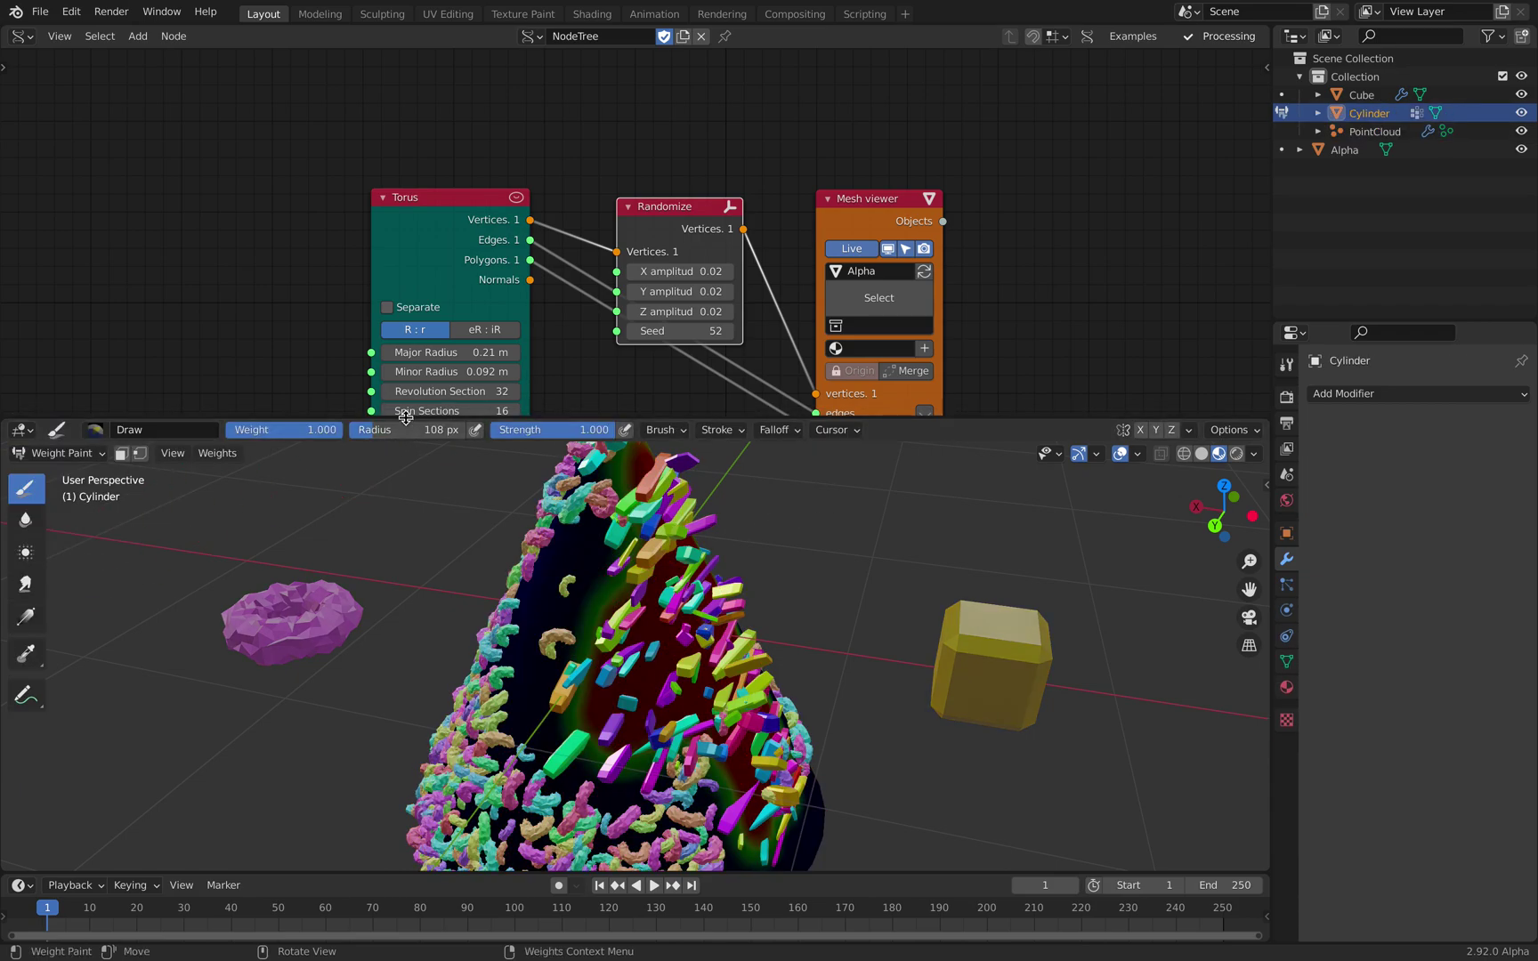
left_click_drag(406, 418, 427, 241)
middle_click_drag(598, 567, 626, 545)
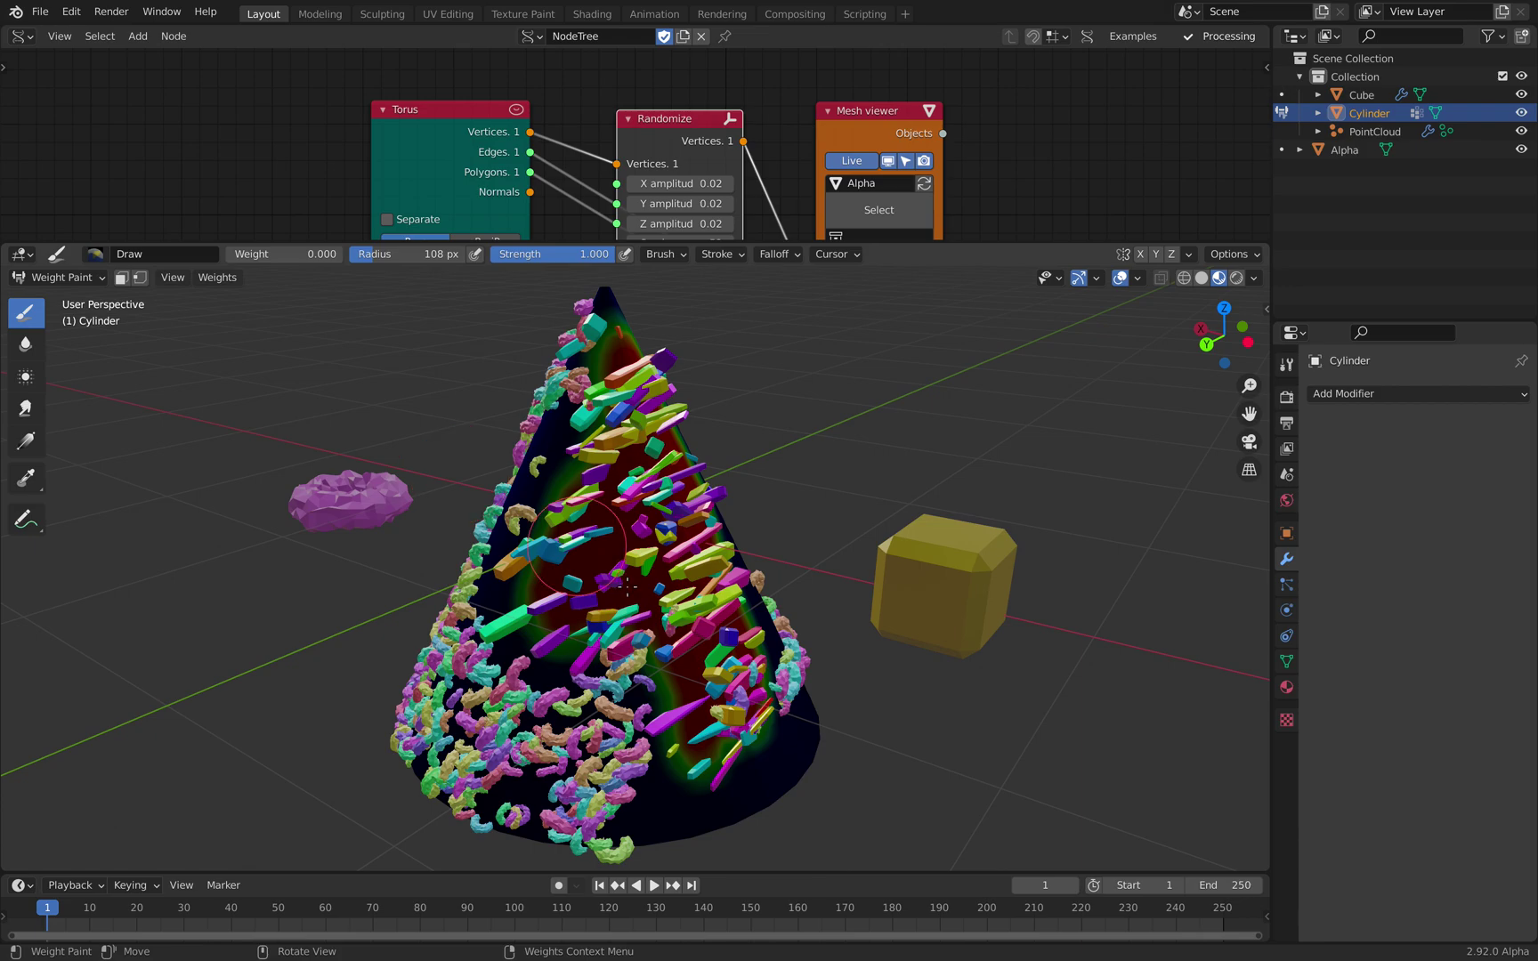
scroll(627, 586, "down", 4)
middle_click_drag(628, 586, 549, 554)
left_click_drag(550, 554, 607, 525)
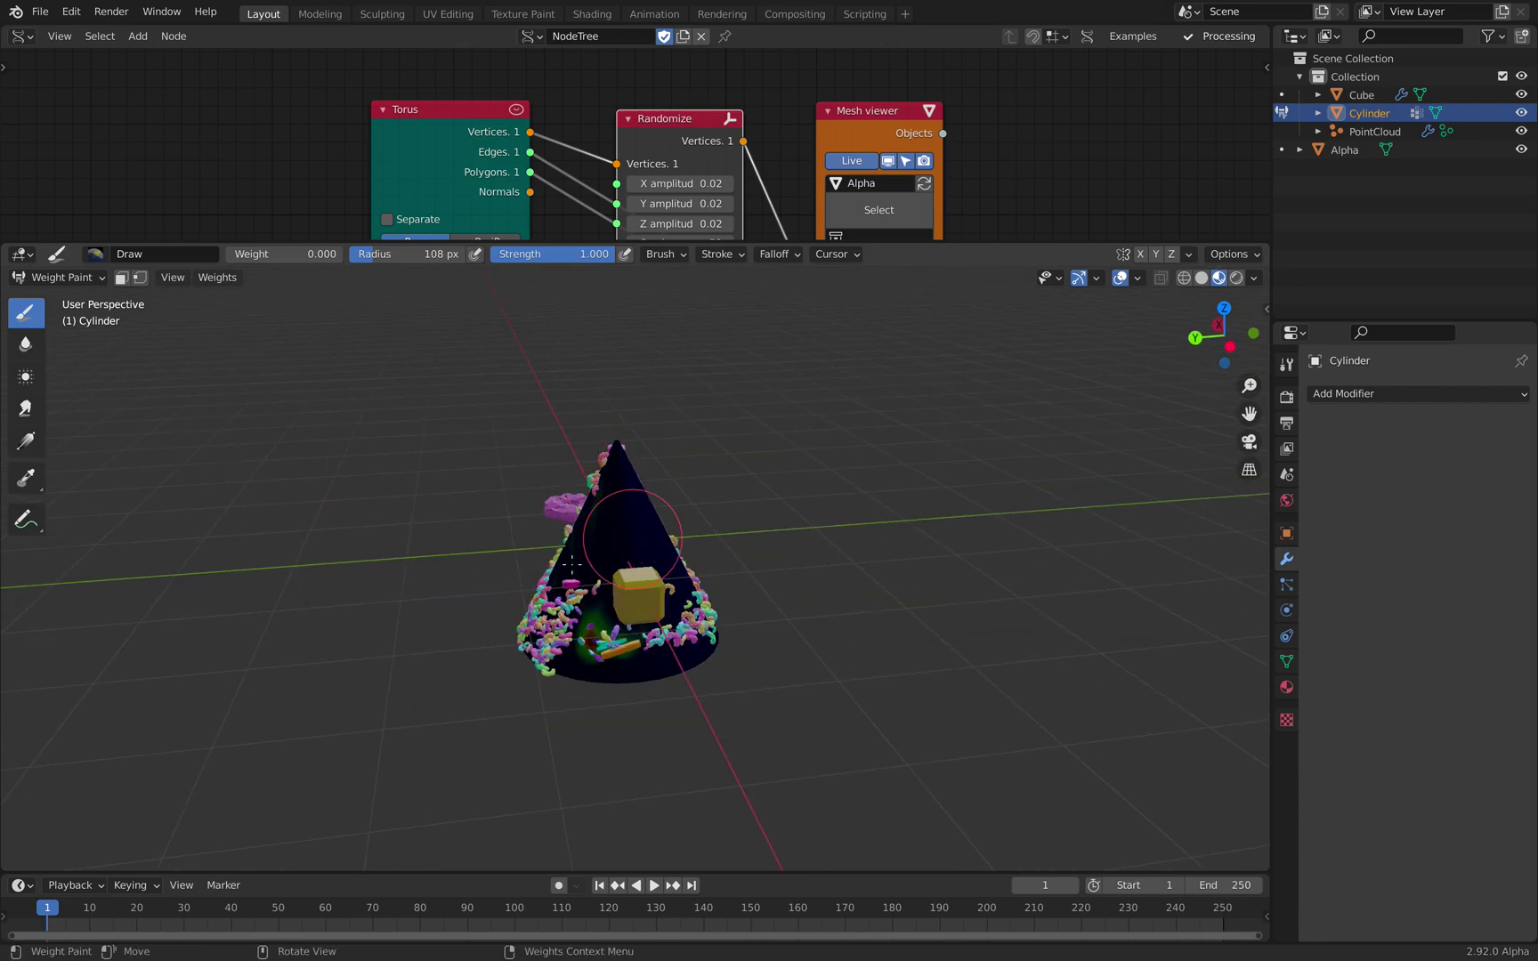
middle_click_drag(612, 566, 694, 559)
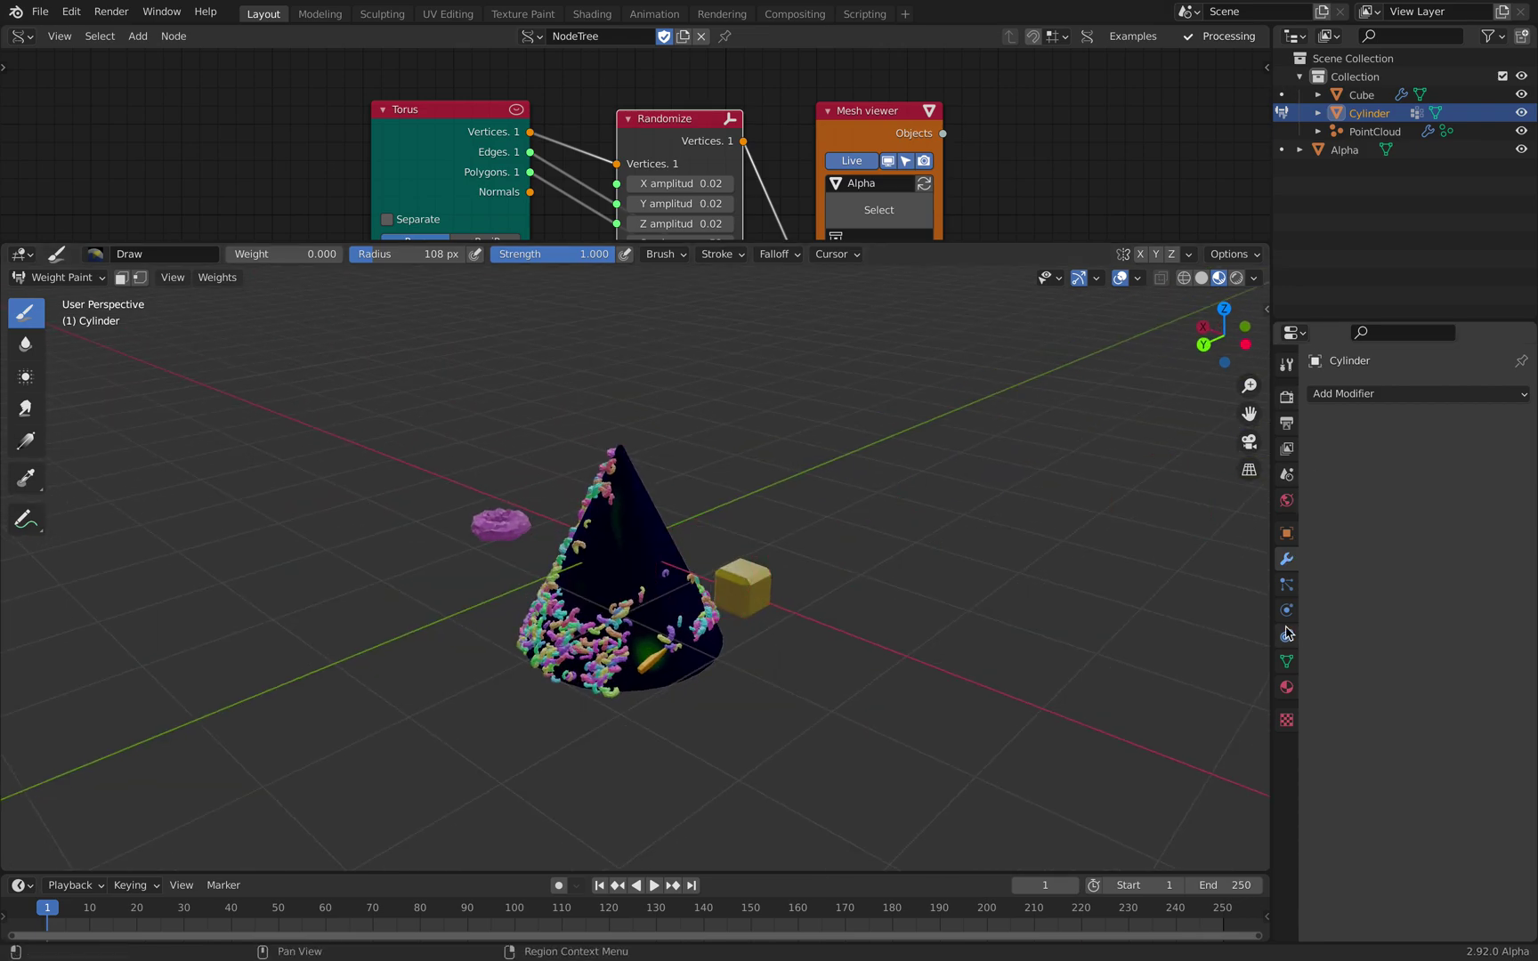
Step: Activate the cone's Donut vertex group and erase its painted weights around the whole cone with a brush weight of 0
left_click(1288, 682)
left_click(1288, 662)
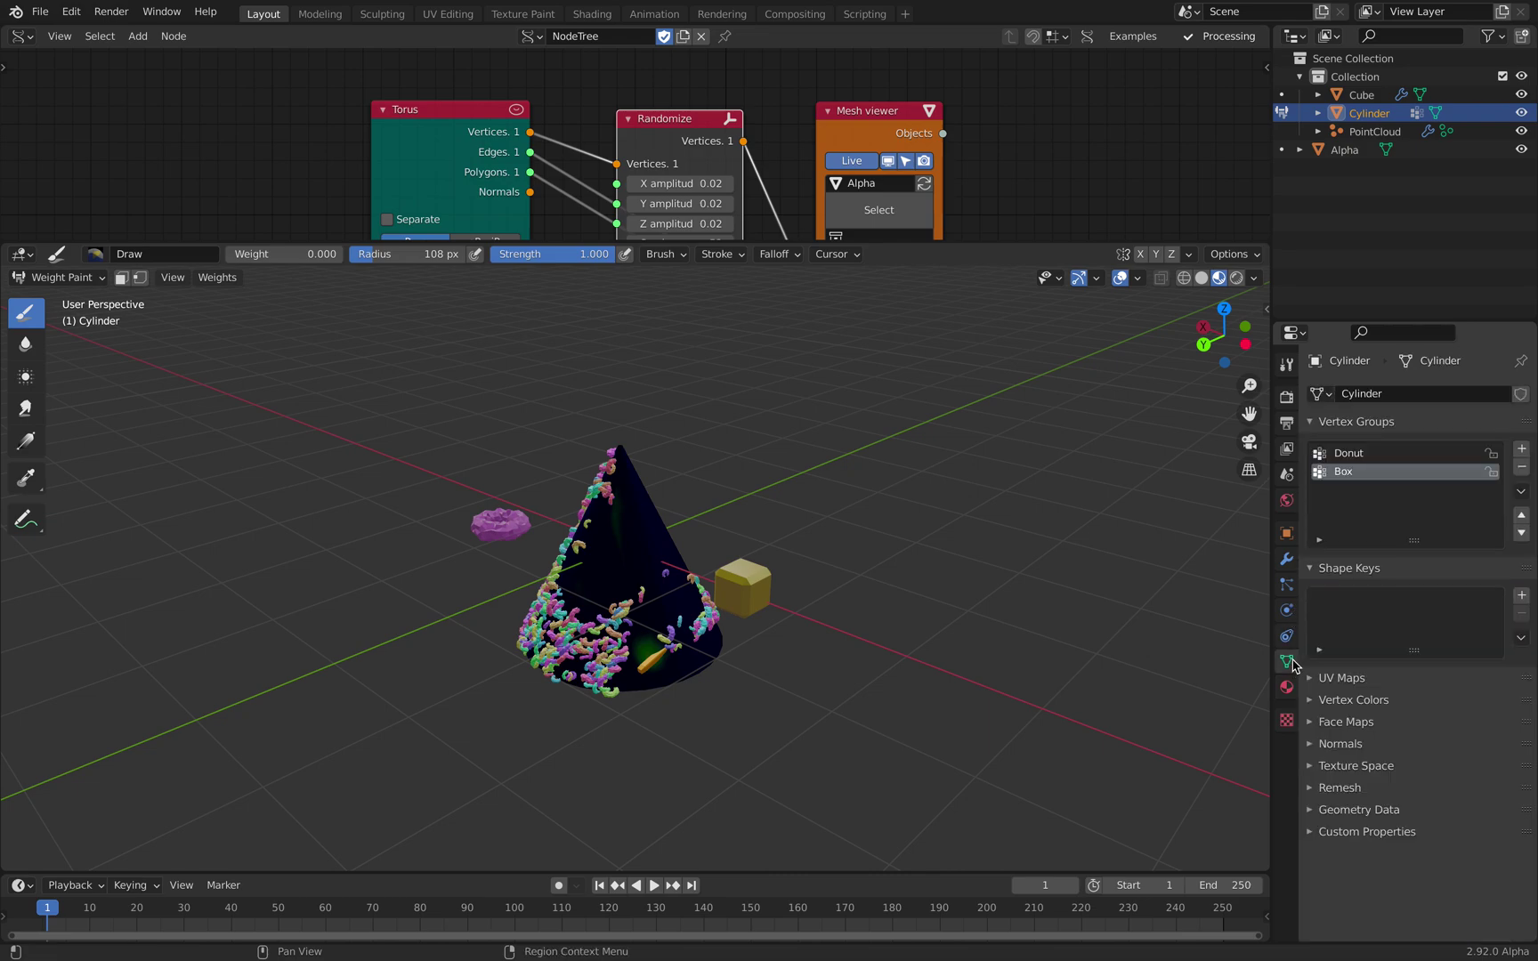
left_click(1349, 453)
middle_click_drag(721, 481, 645, 476)
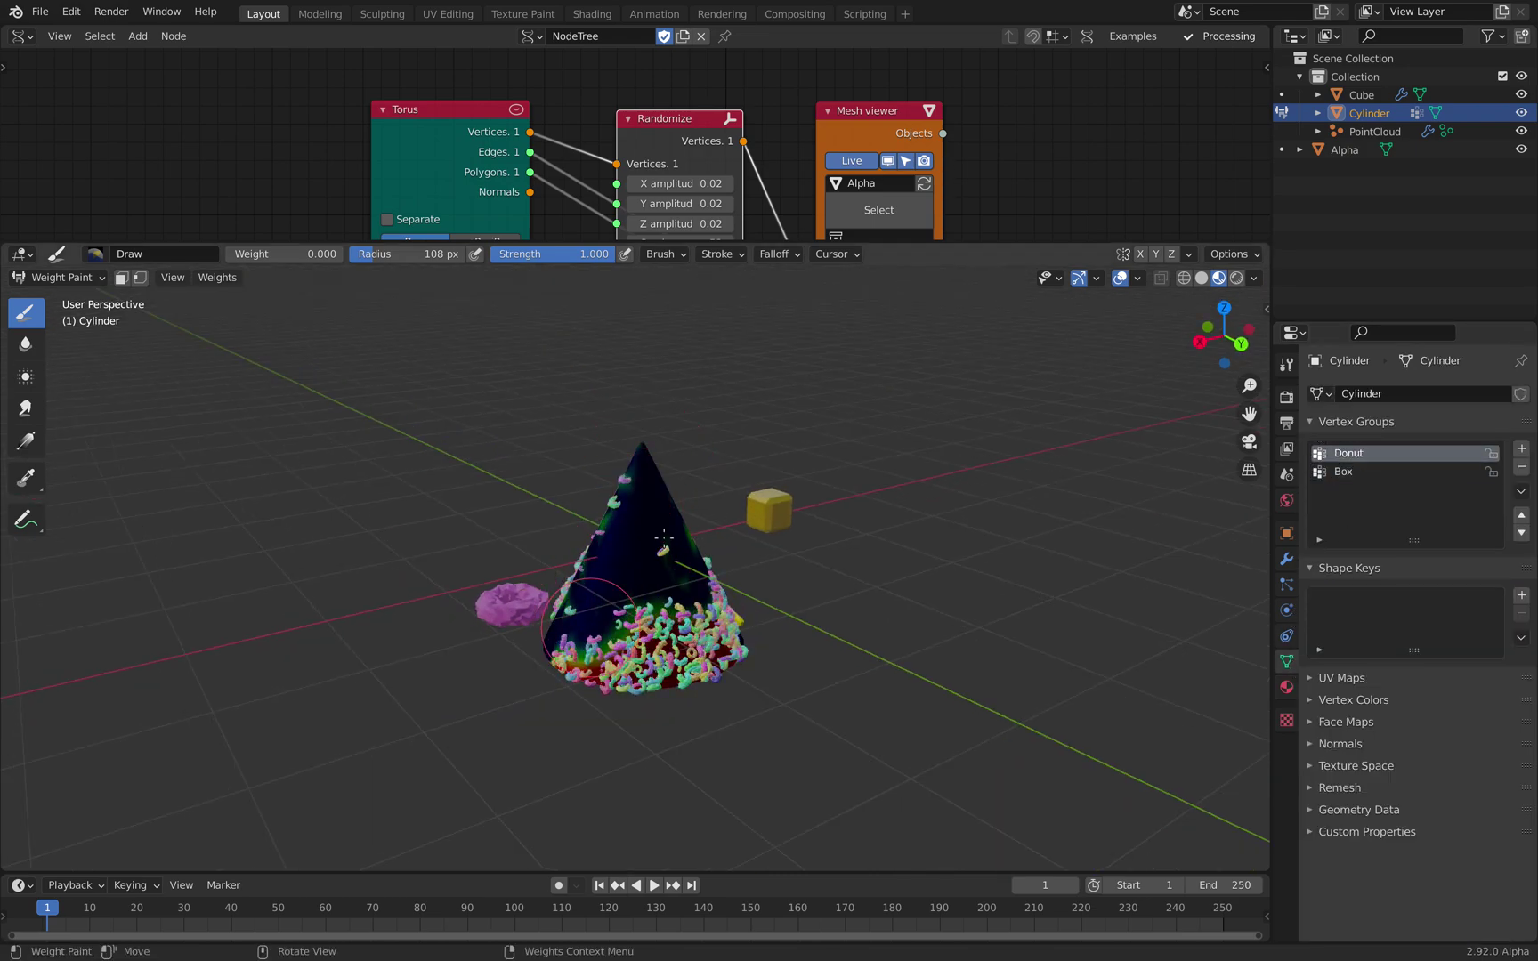
mouse_move(590, 627)
left_mouse_down()
mouse_move(666, 611)
mouse_move(656, 560)
left_mouse_up()
mouse_move(505, 564)
middle_mouse_down()
mouse_move(671, 561)
mouse_move(727, 630)
mouse_move(558, 578)
middle_mouse_up()
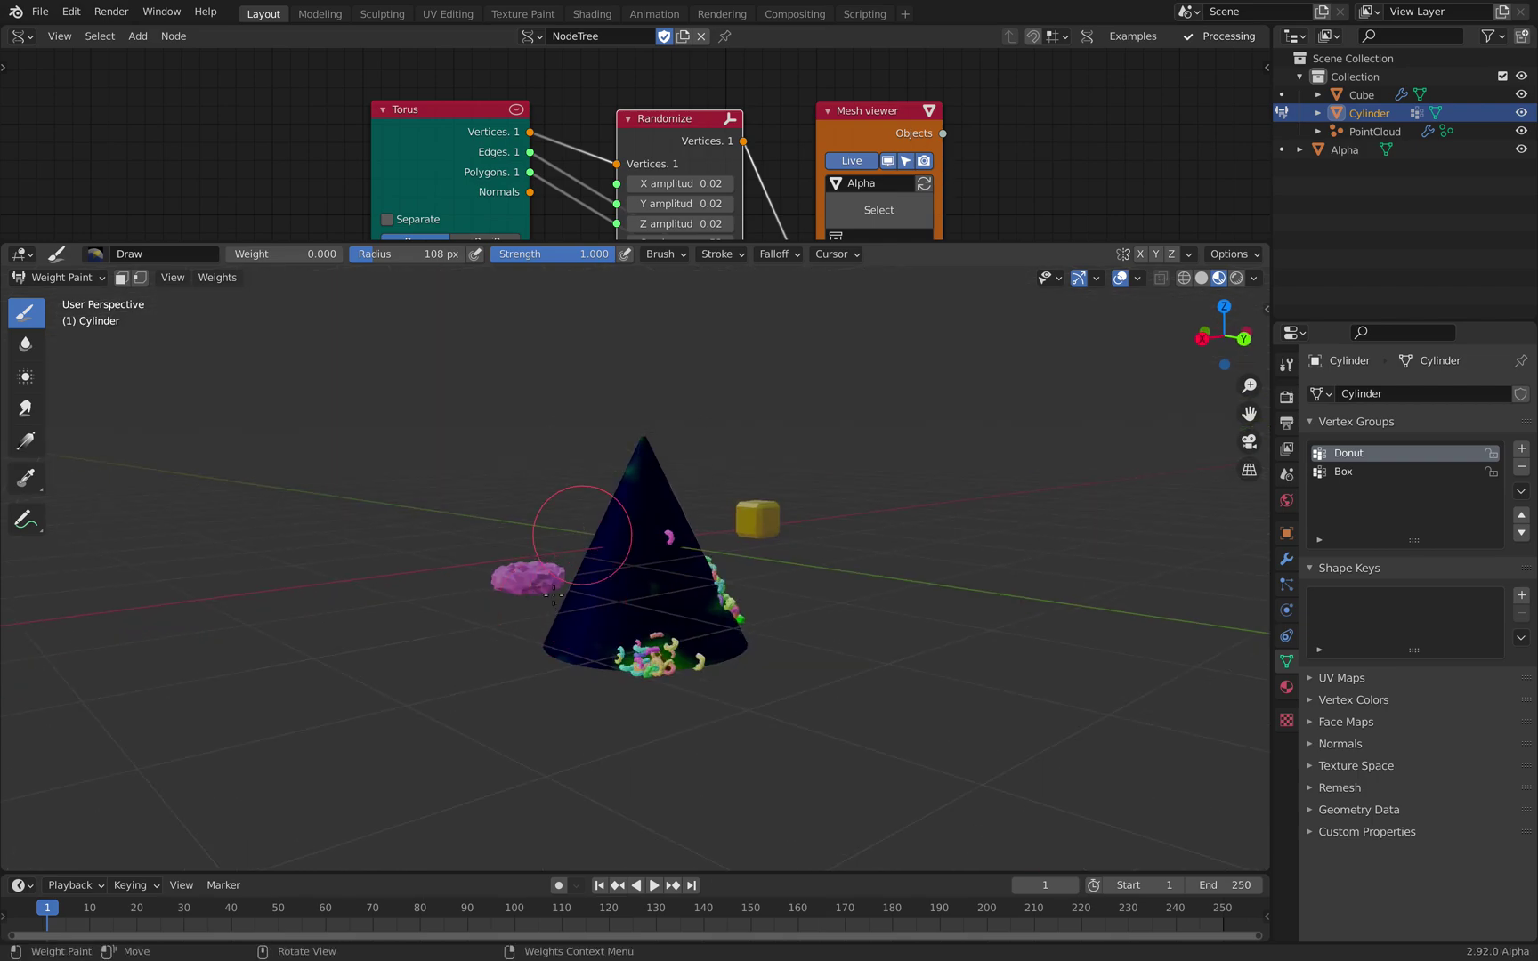
middle_click_drag(717, 562, 654, 648)
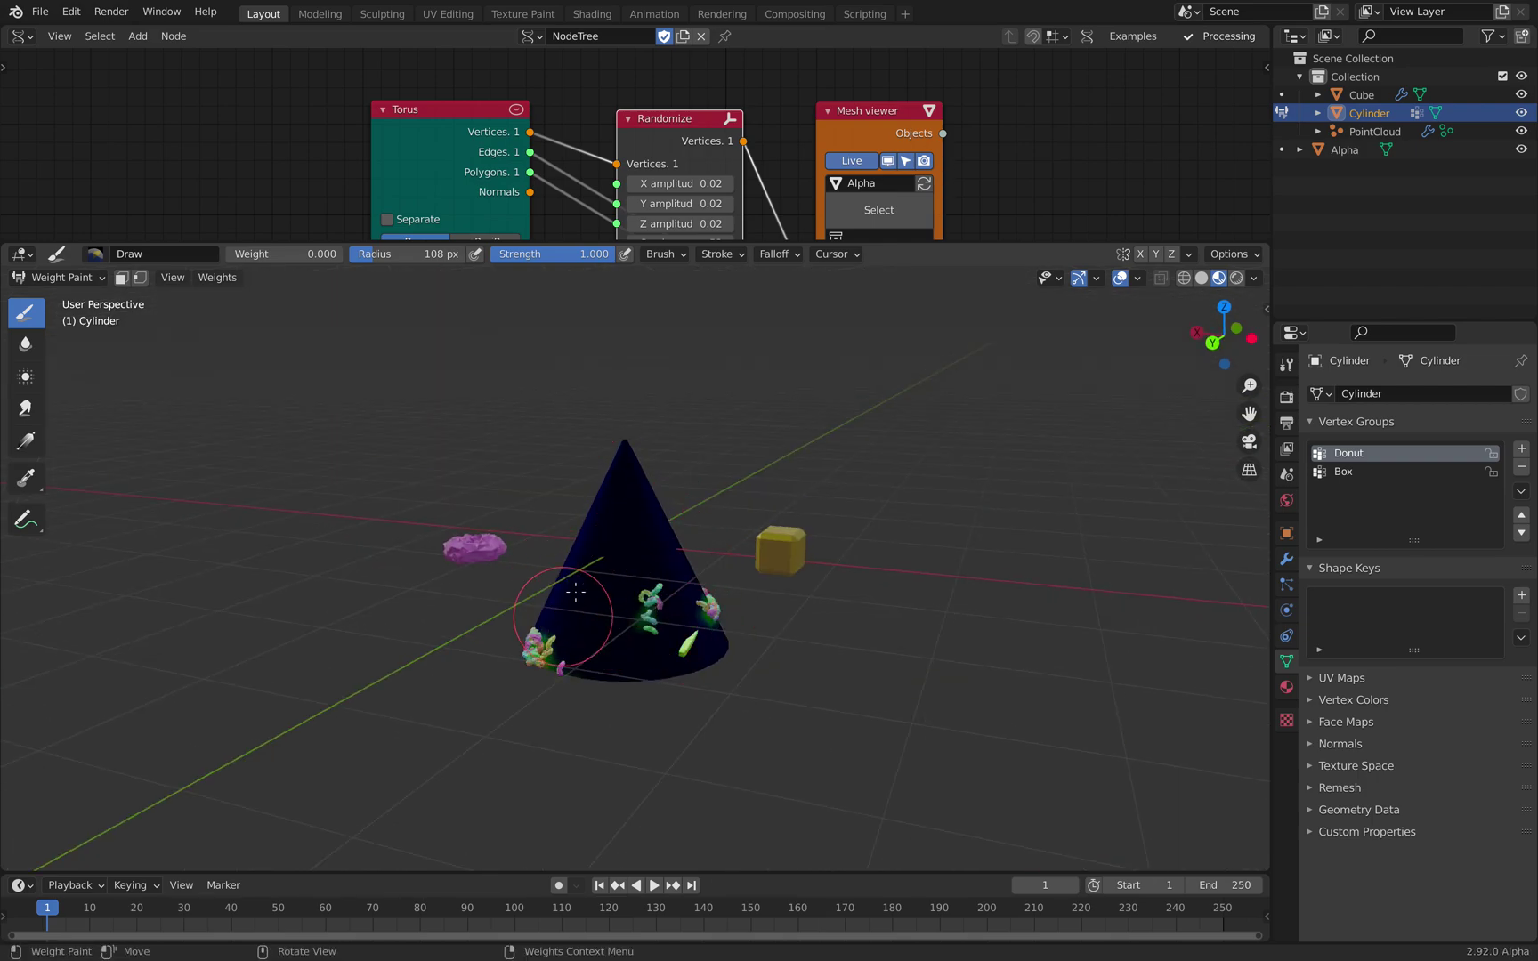
scroll(719, 566, "up", 2)
left_click(236, 280)
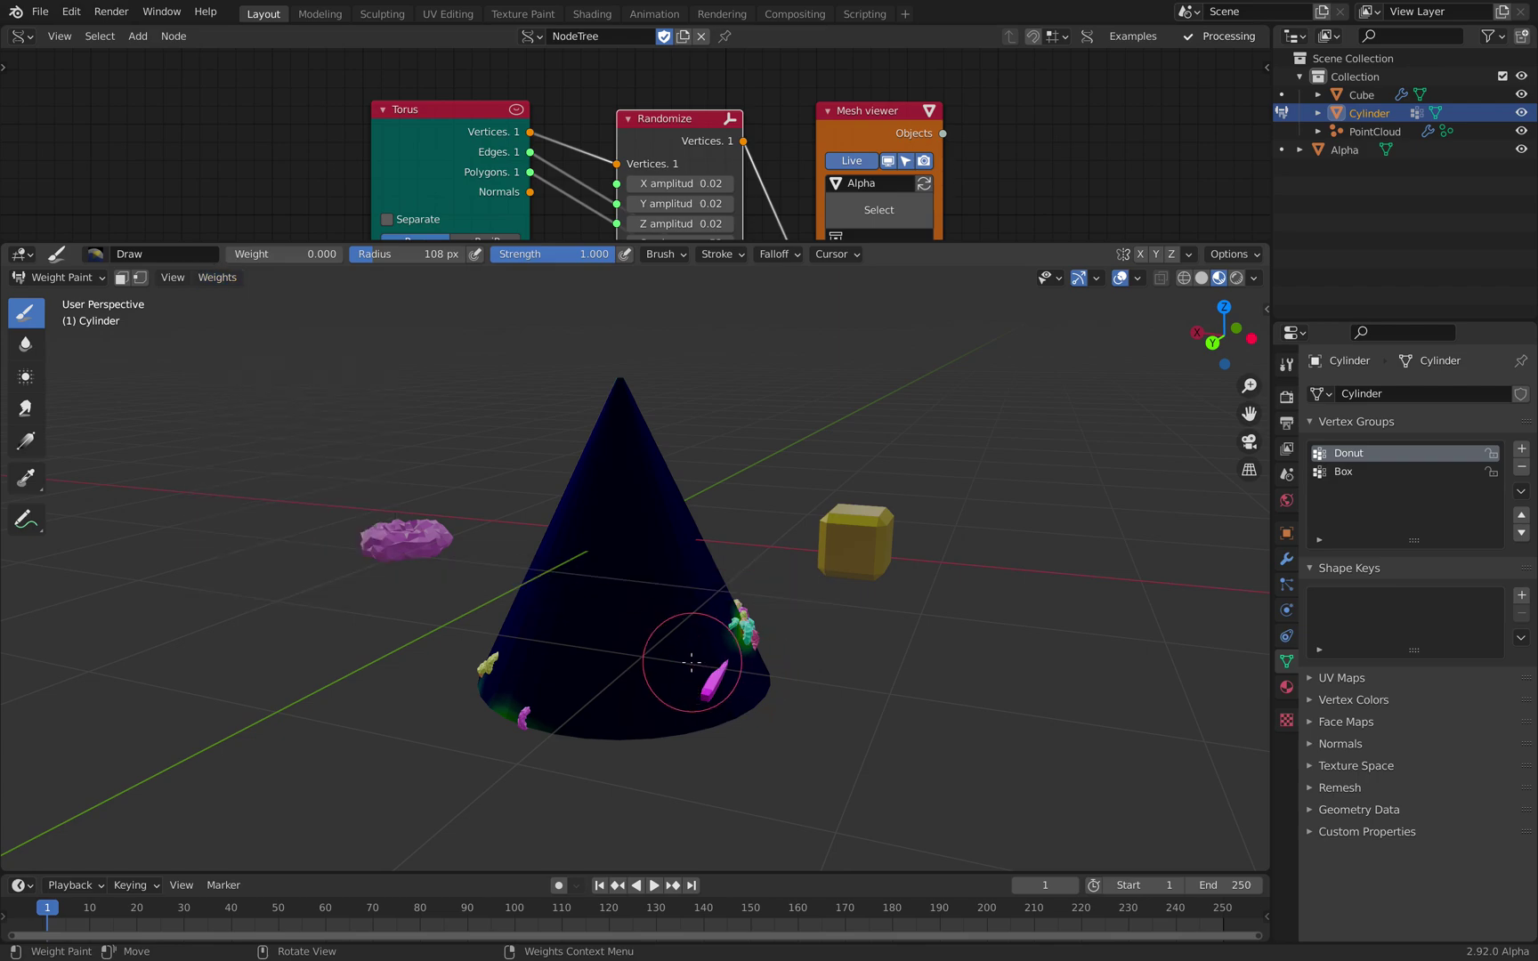
middle_click_drag(686, 652, 603, 673)
Step: Paint a spiral band of Donut weights winding around the cone from base towards tip, using a brush weight of 1.000
middle_click_drag(724, 658, 330, 341)
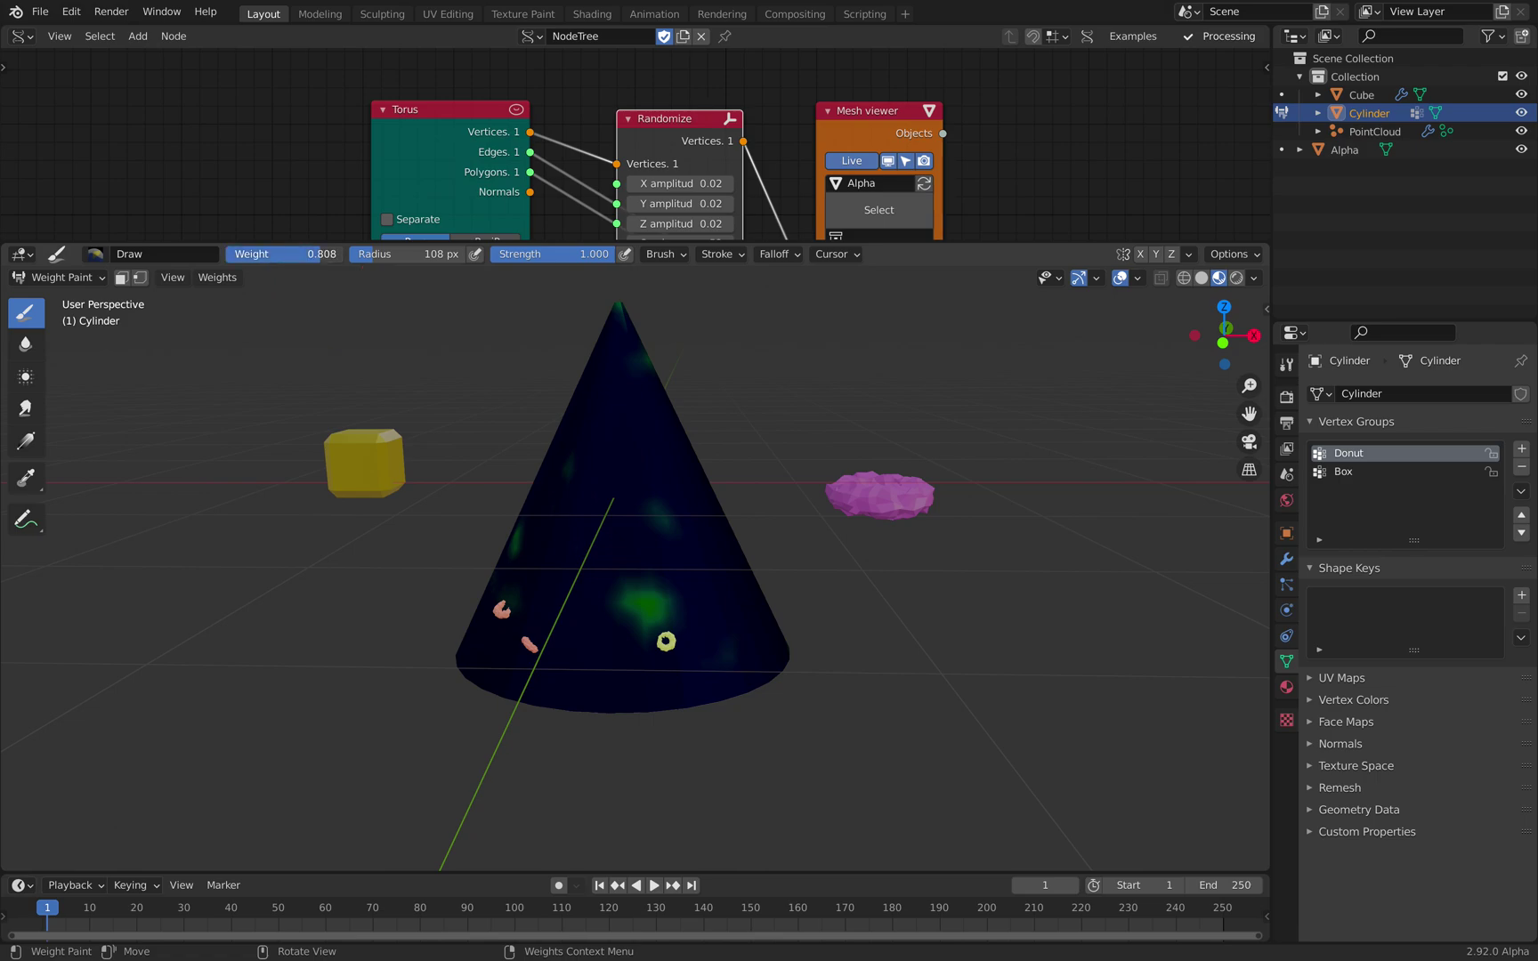
middle_click_drag(510, 672, 523, 648)
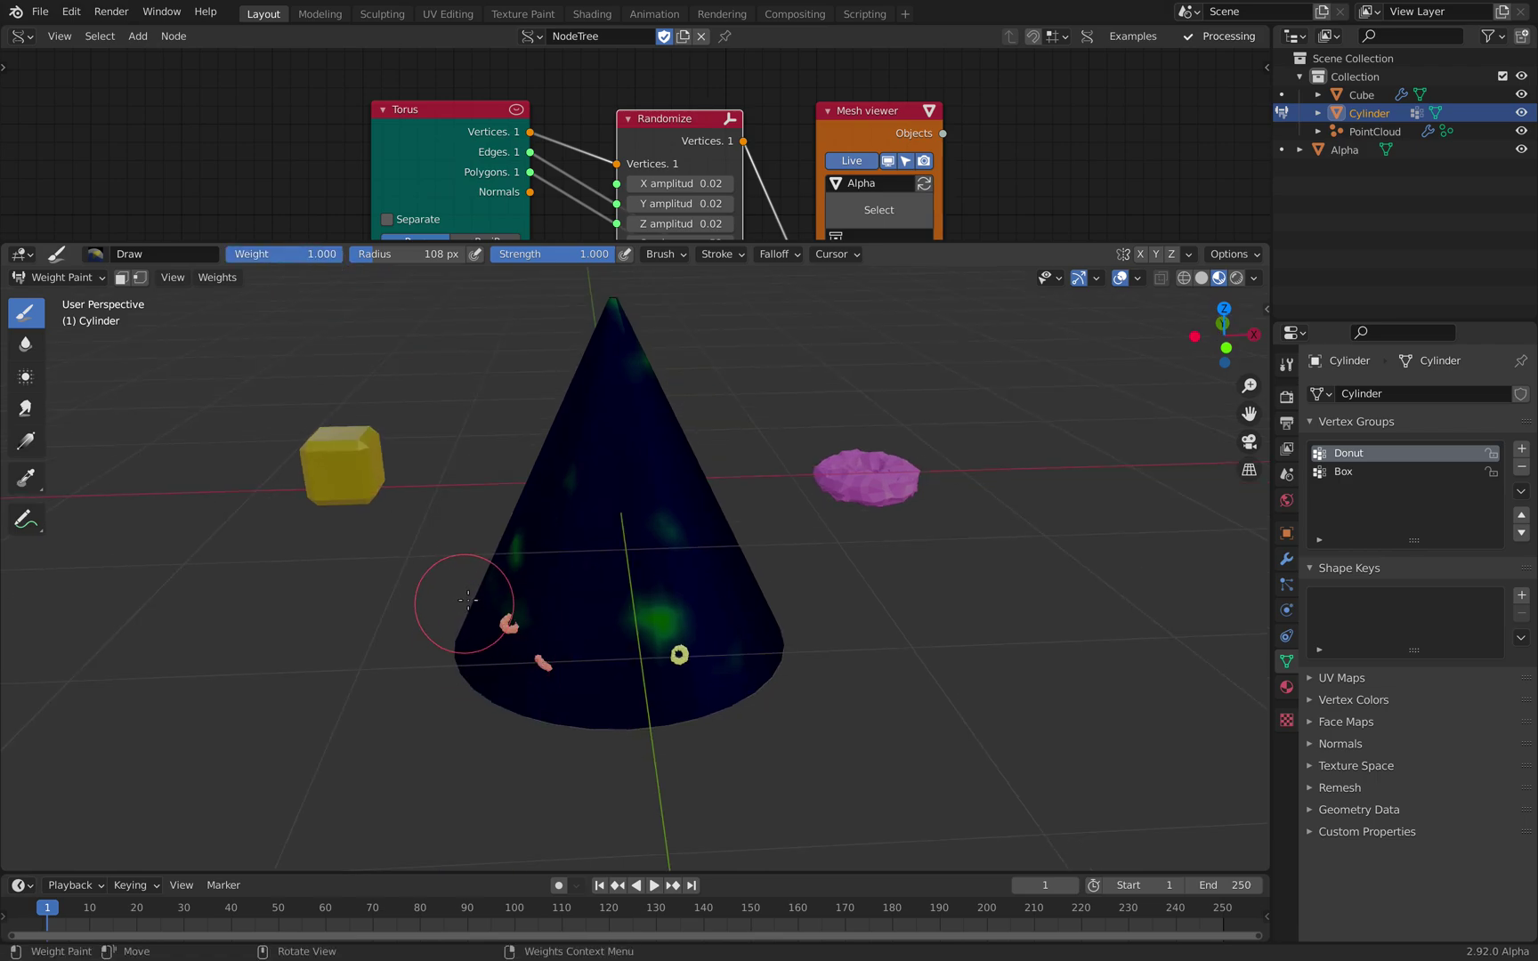
mouse_move(564, 586)
middle_mouse_down()
mouse_move(525, 637)
mouse_move(542, 574)
middle_mouse_up()
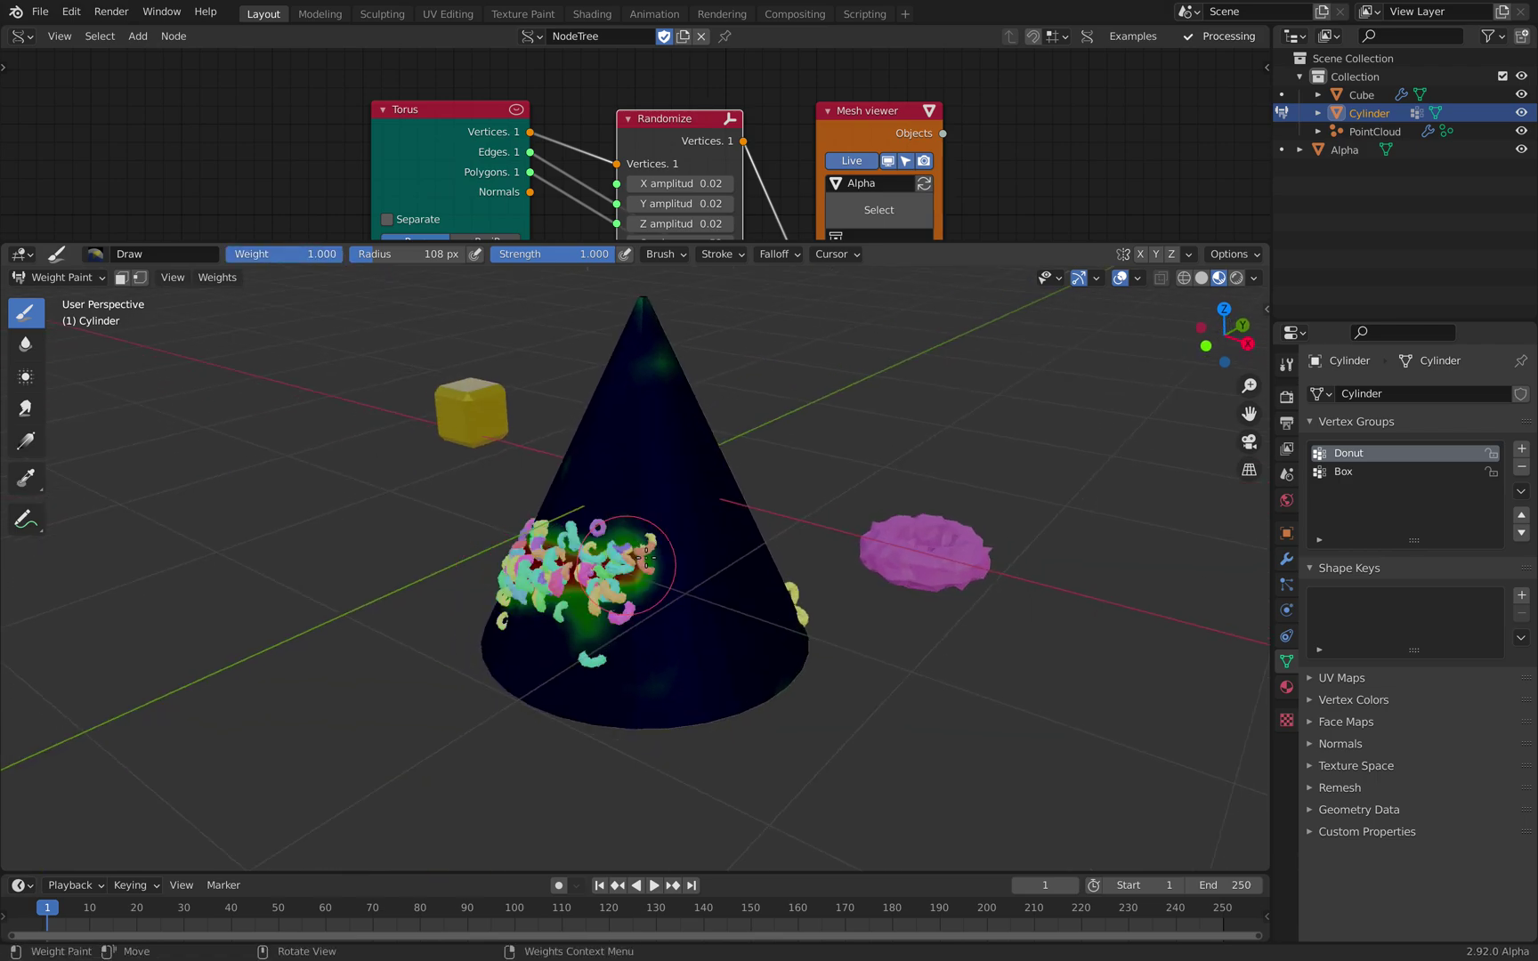
middle_click_drag(646, 558, 512, 552)
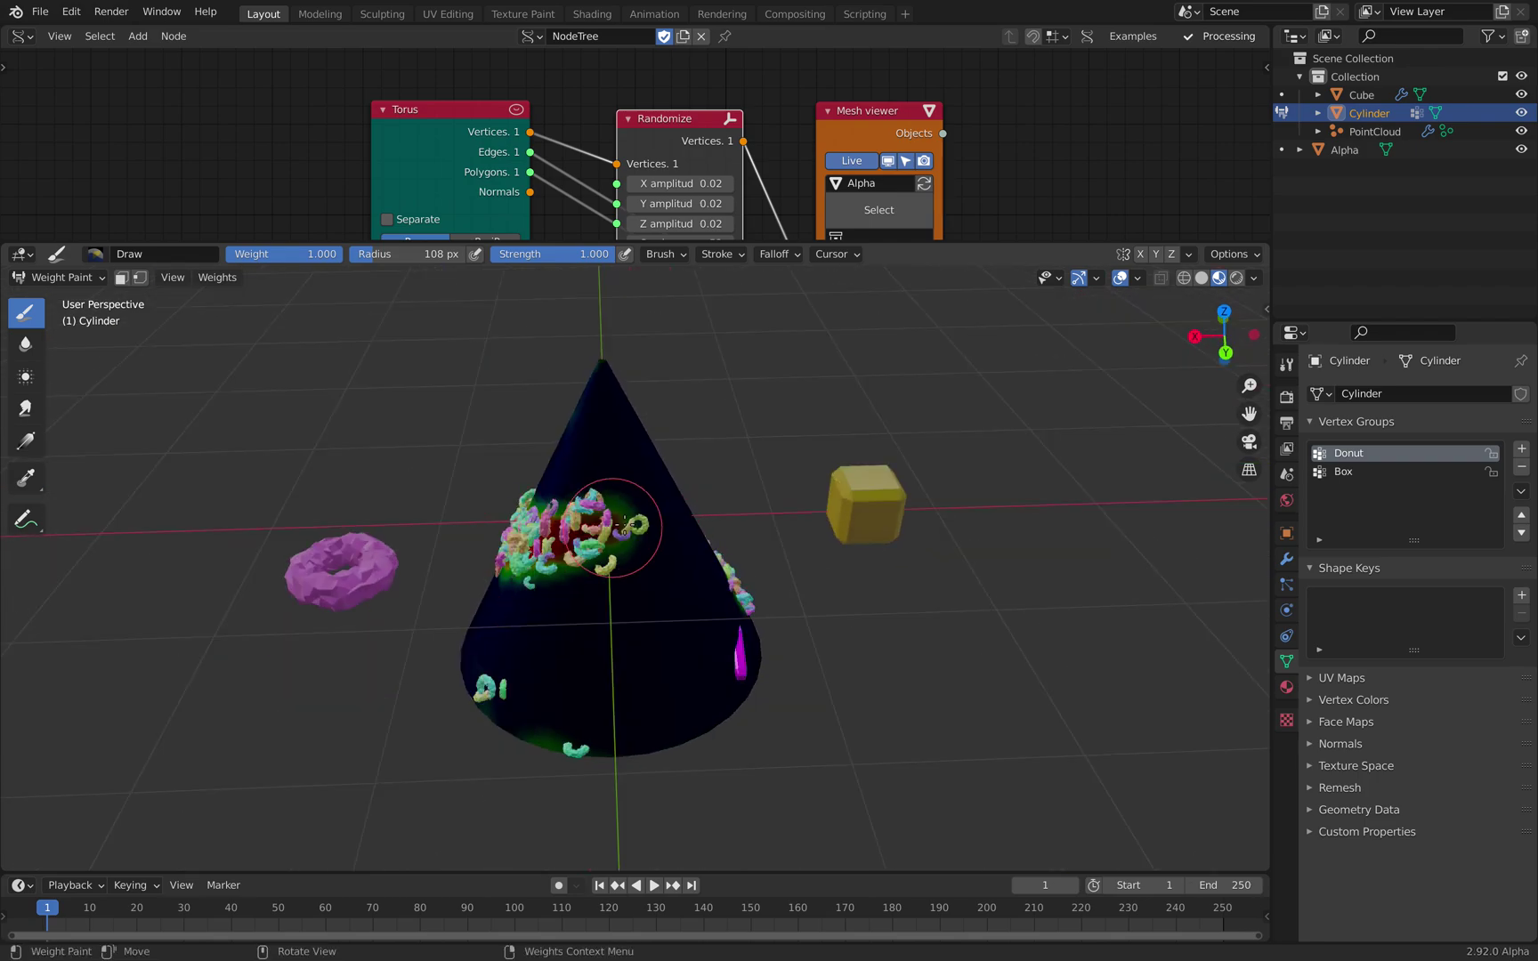
middle_click_drag(623, 526, 717, 747)
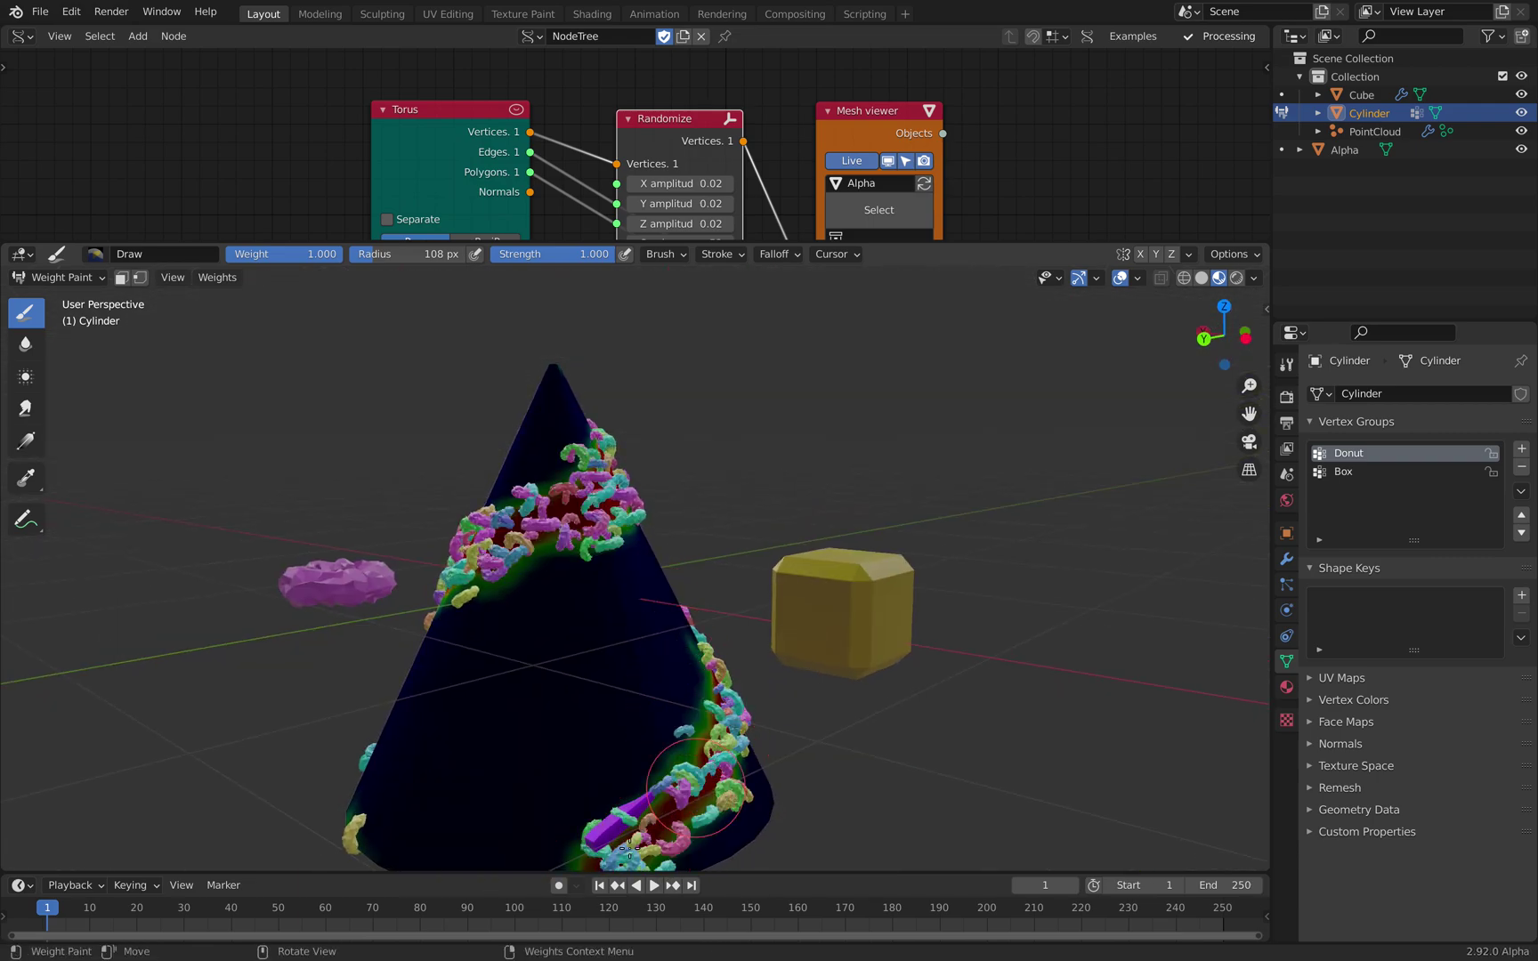
middle_click_drag(627, 847, 740, 730)
middle_click_drag(650, 759, 648, 596)
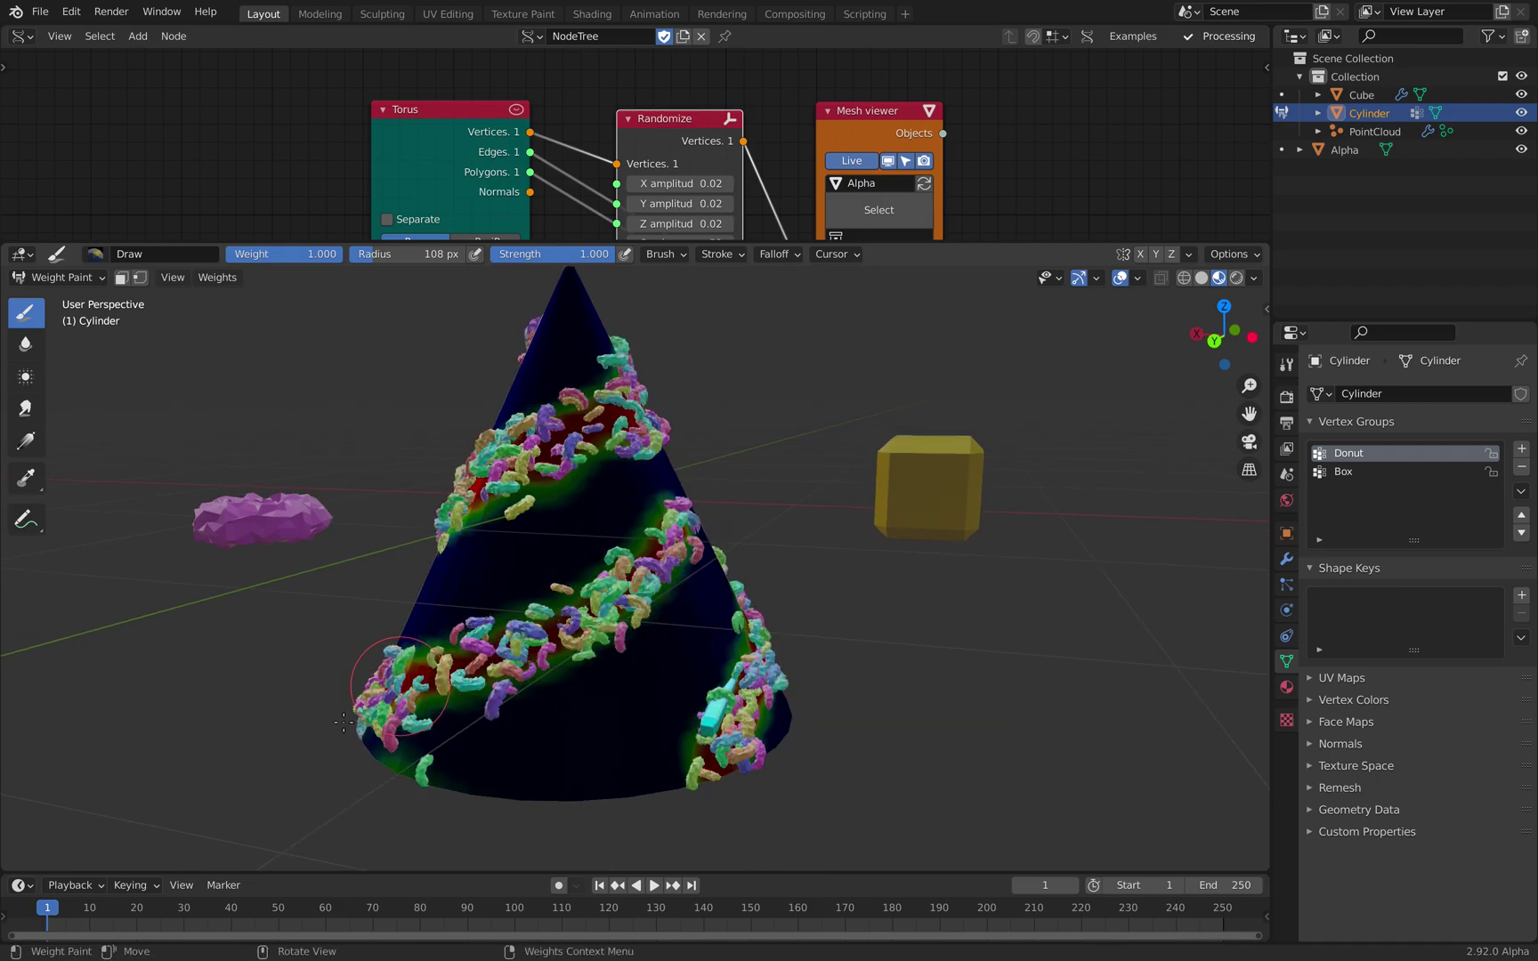
middle_click_drag(382, 703, 517, 584)
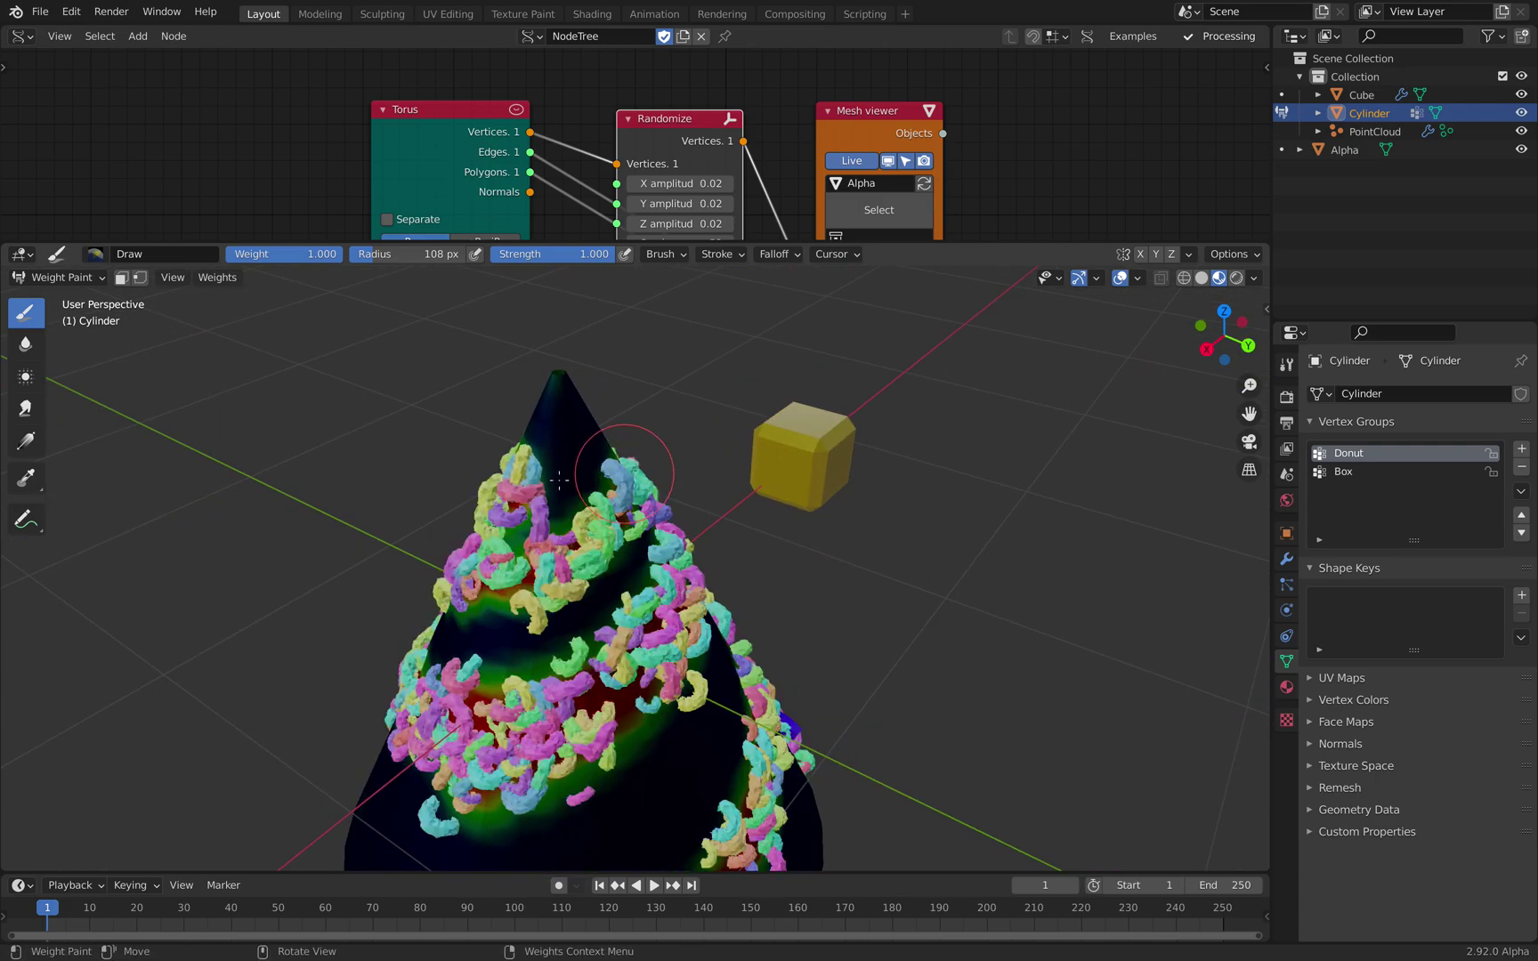
middle_click_drag(559, 480, 764, 504)
mouse_move(764, 504)
left_mouse_down()
mouse_move(635, 542)
mouse_move(598, 592)
left_mouse_up()
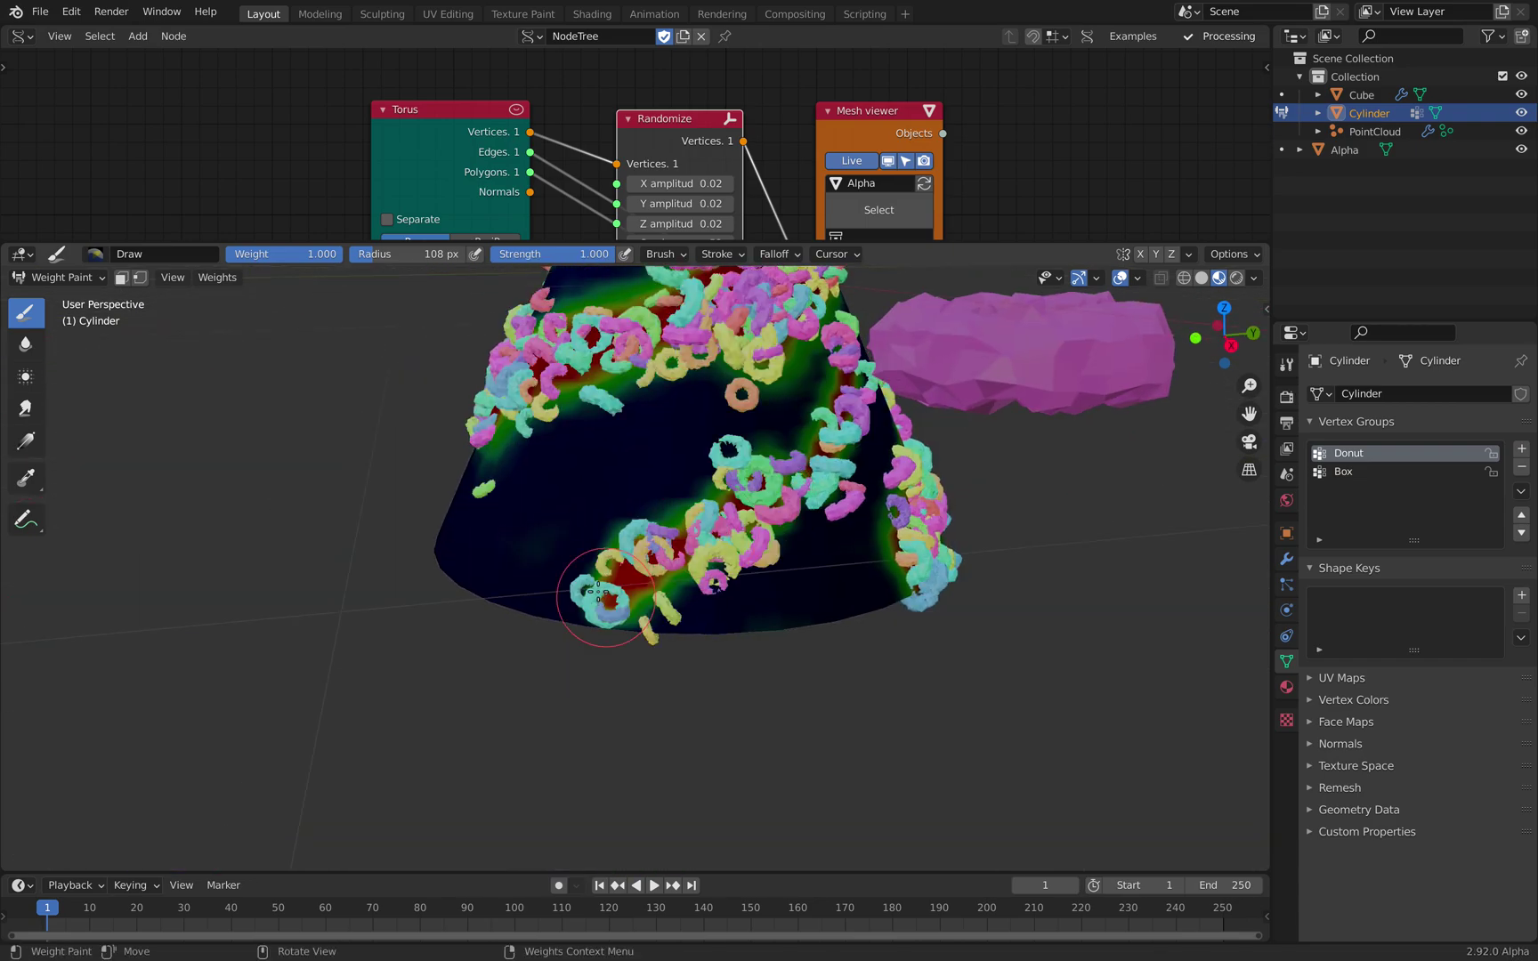
Step: Activate the Box vertex group and paint a full-weight band of it all around the cone's lower edge
left_click(1344, 472)
mouse_move(584, 508)
middle_mouse_down()
mouse_move(831, 536)
mouse_move(773, 605)
mouse_move(649, 659)
mouse_move(728, 618)
middle_mouse_up()
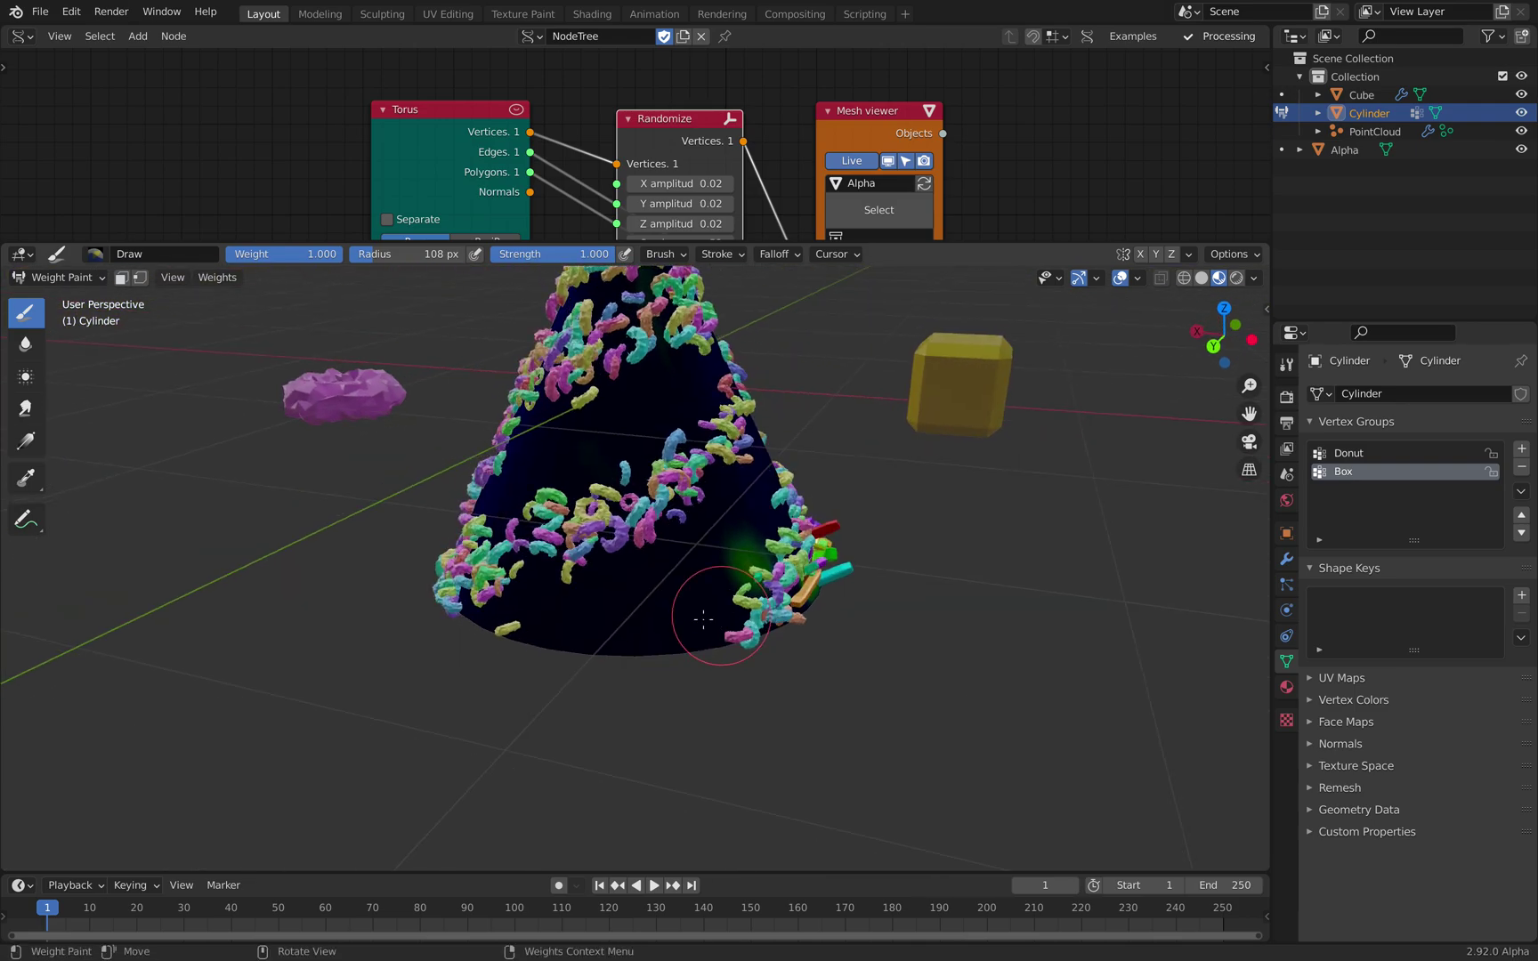
mouse_move(728, 617)
left_mouse_down()
mouse_move(827, 579)
mouse_move(540, 598)
left_mouse_up()
middle_click_drag(558, 604, 801, 623)
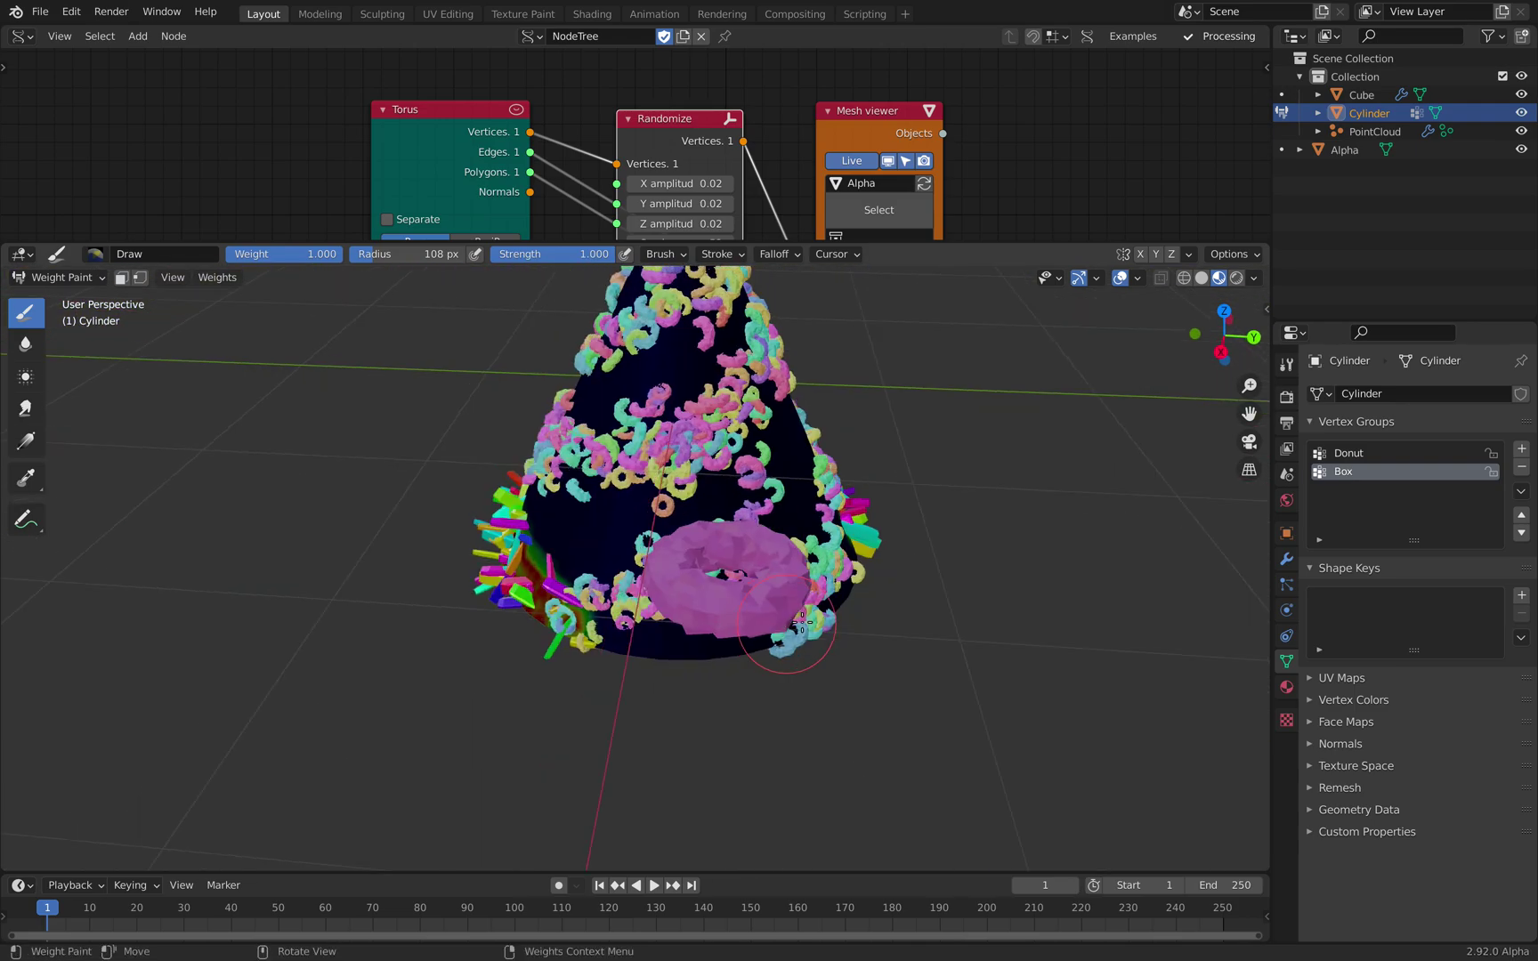
middle_click_drag(591, 611, 744, 606)
left_click_drag(744, 606, 548, 570)
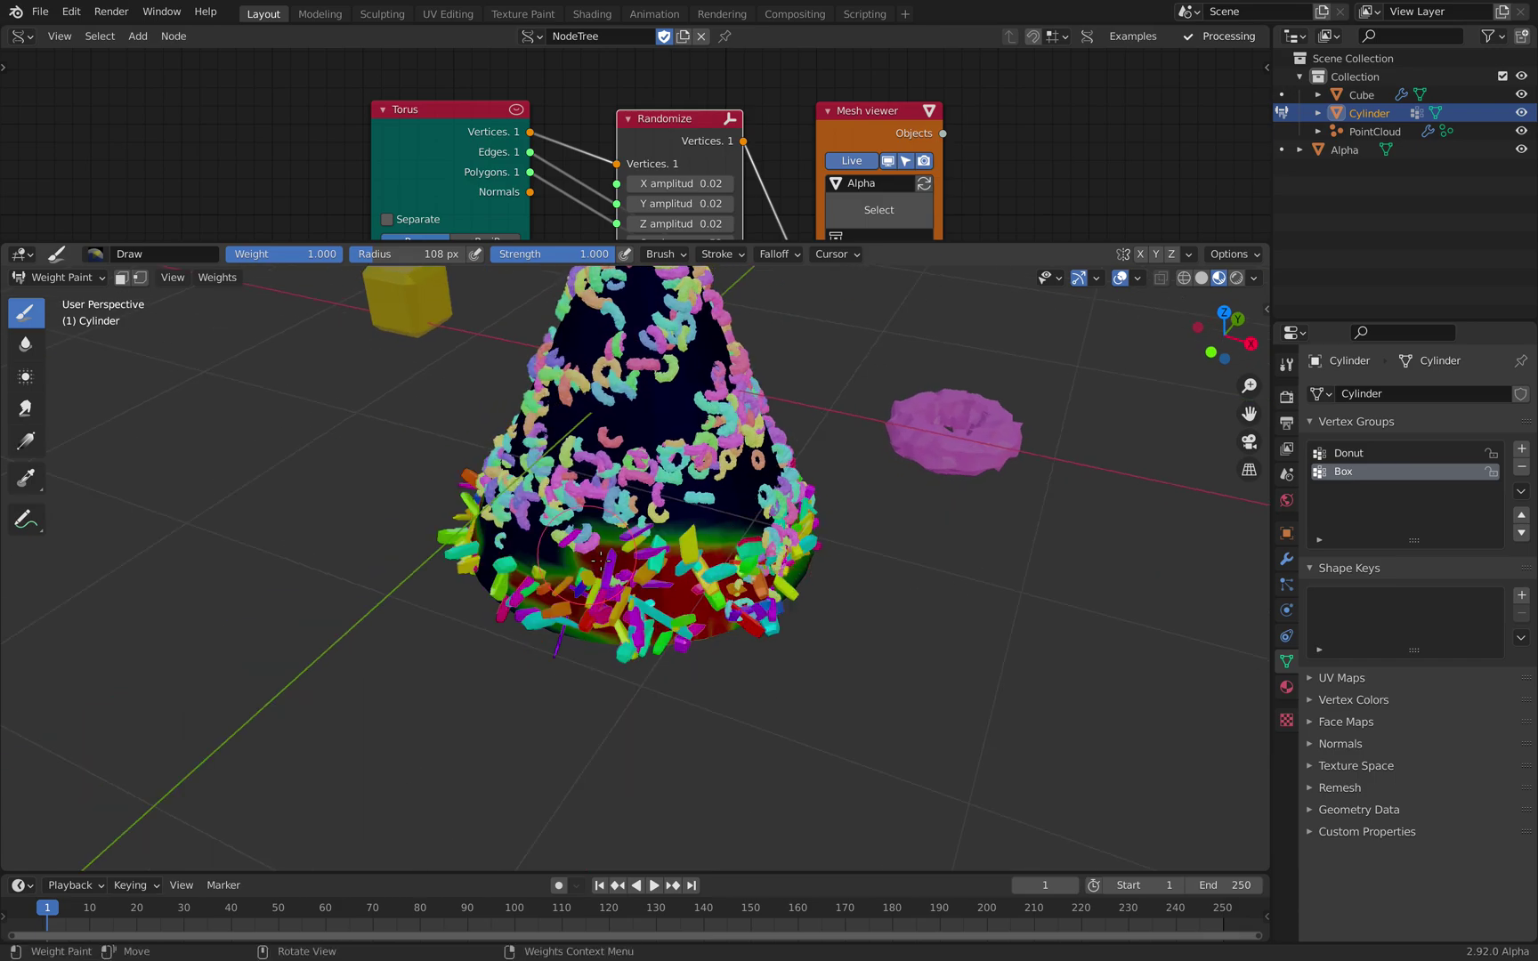
middle_click_drag(547, 569, 697, 556)
left_click_drag(698, 563, 552, 598)
middle_click_drag(534, 602, 708, 587)
left_click_drag(707, 581, 721, 627)
left_click_drag(464, 604, 445, 598)
middle_click_drag(445, 598, 649, 611)
left_click_drag(649, 611, 570, 579)
middle_click_drag(553, 557, 712, 569)
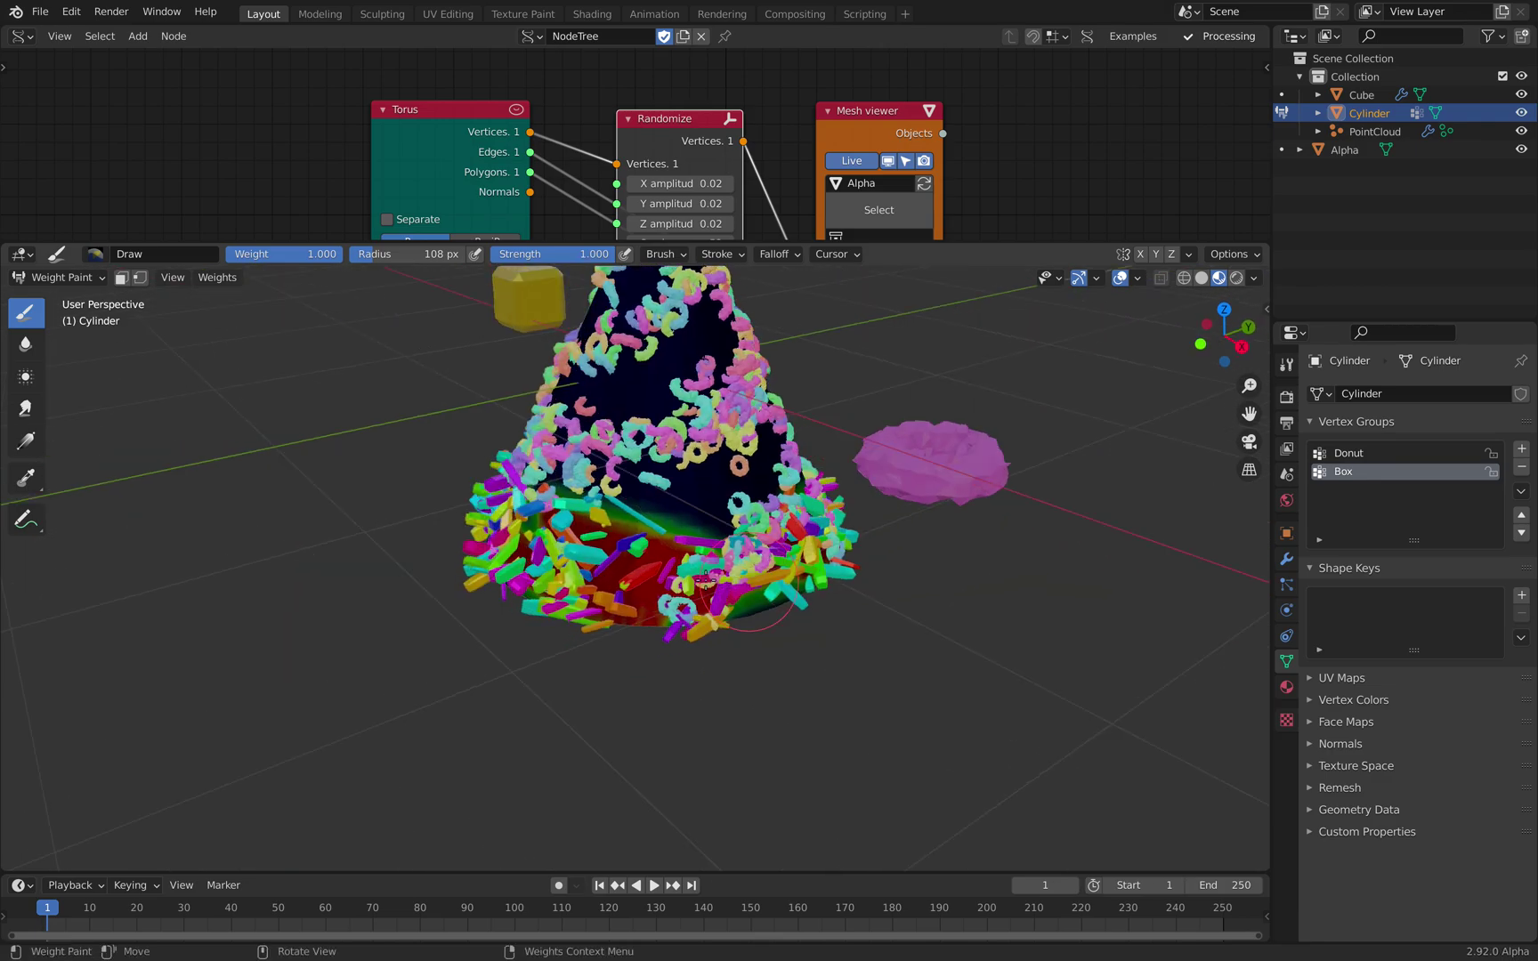
Step: Return the cone to Object Mode and raise the Value input of the point cloud's modifier for denser cubes
left_click(80, 277)
left_click(68, 299)
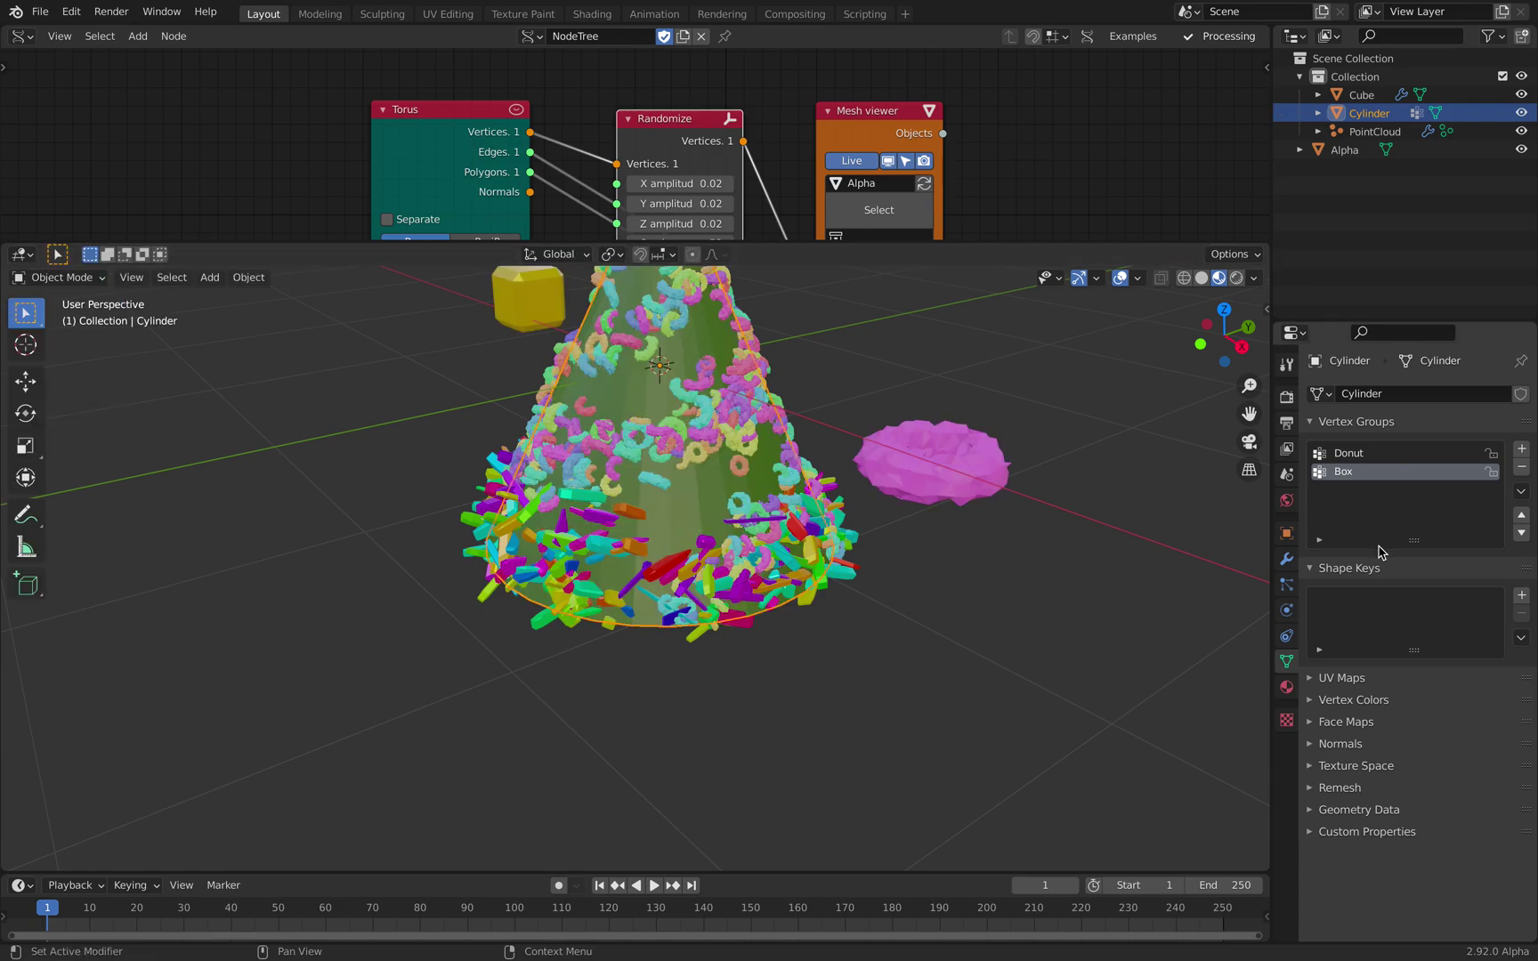
left_click(1286, 560)
left_click(1286, 584)
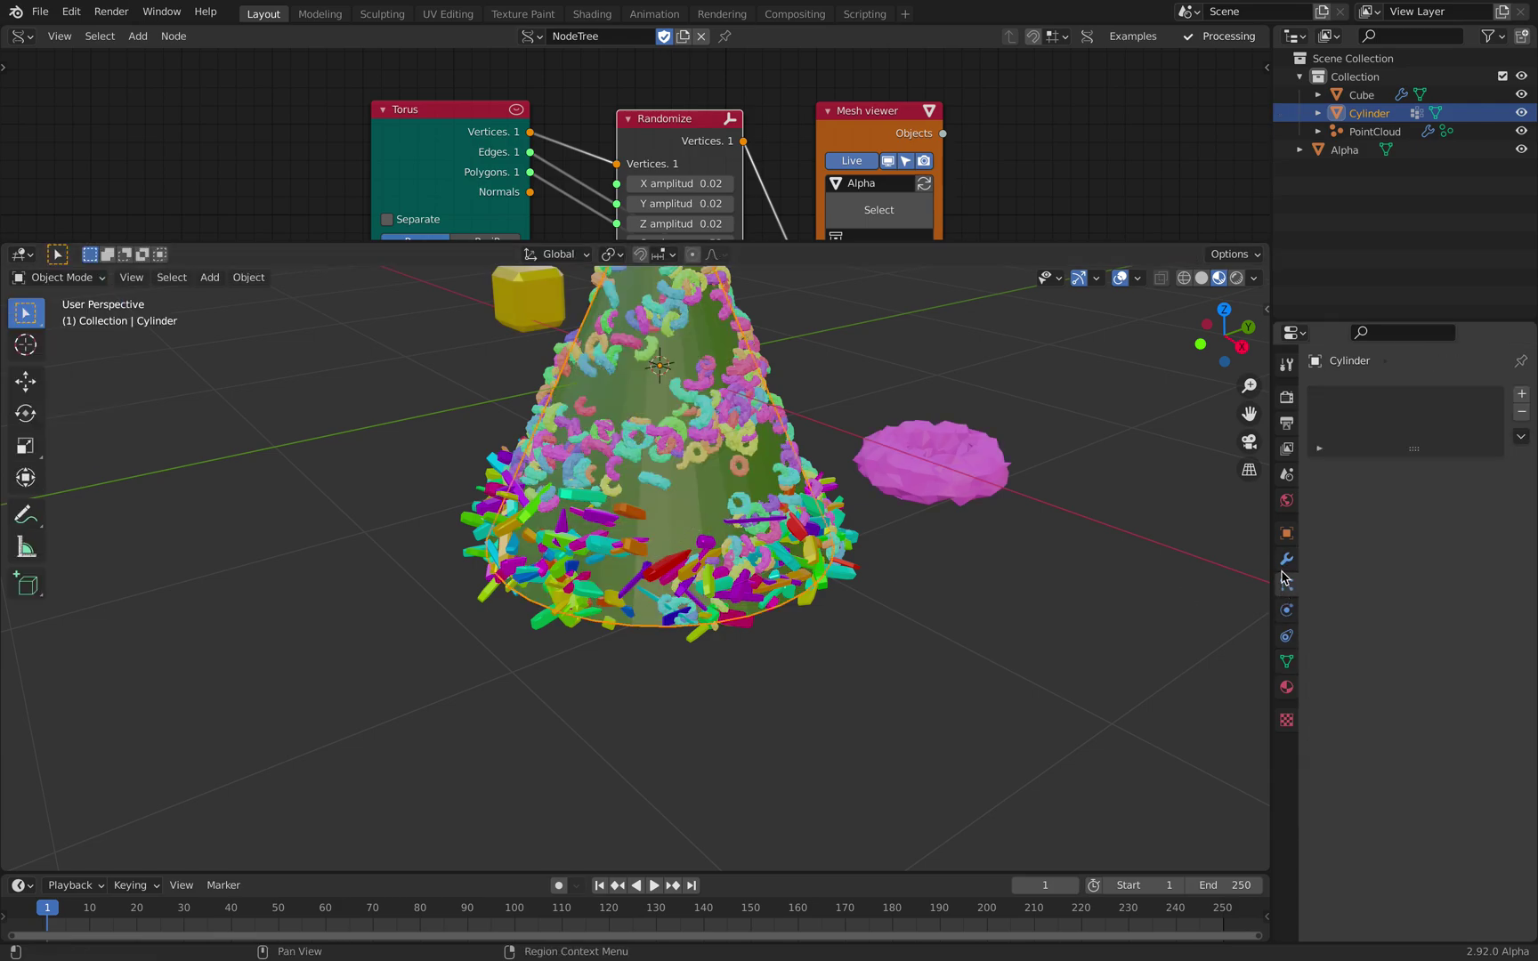
left_click(1286, 559)
left_click(1375, 130)
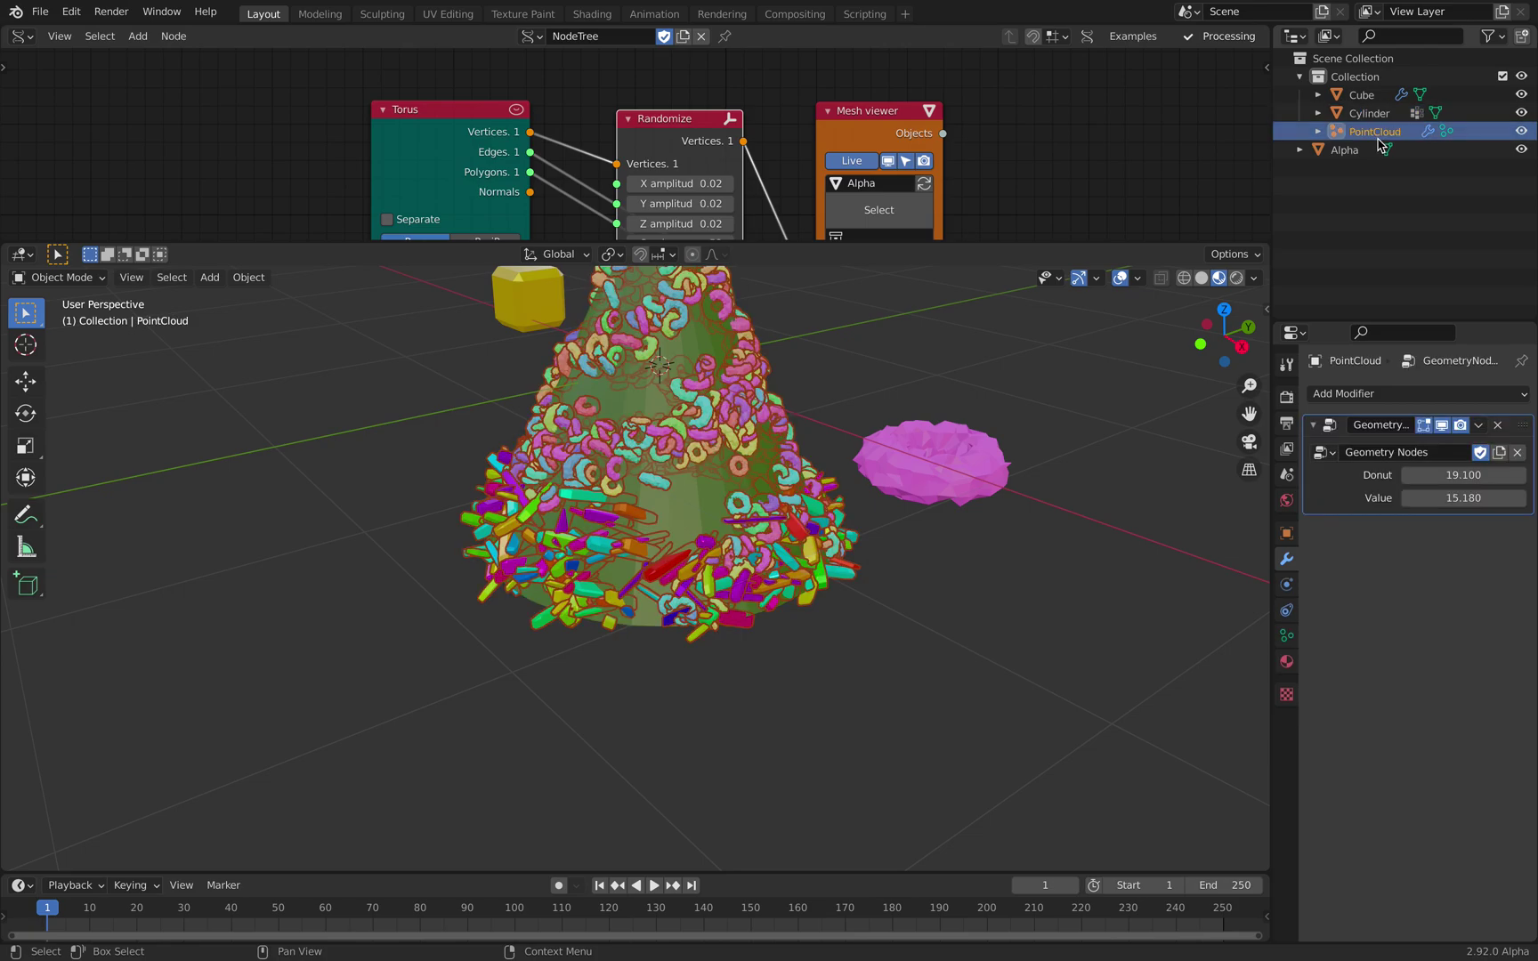
left_click_drag(1464, 498, 1491, 475)
left_click(764, 378)
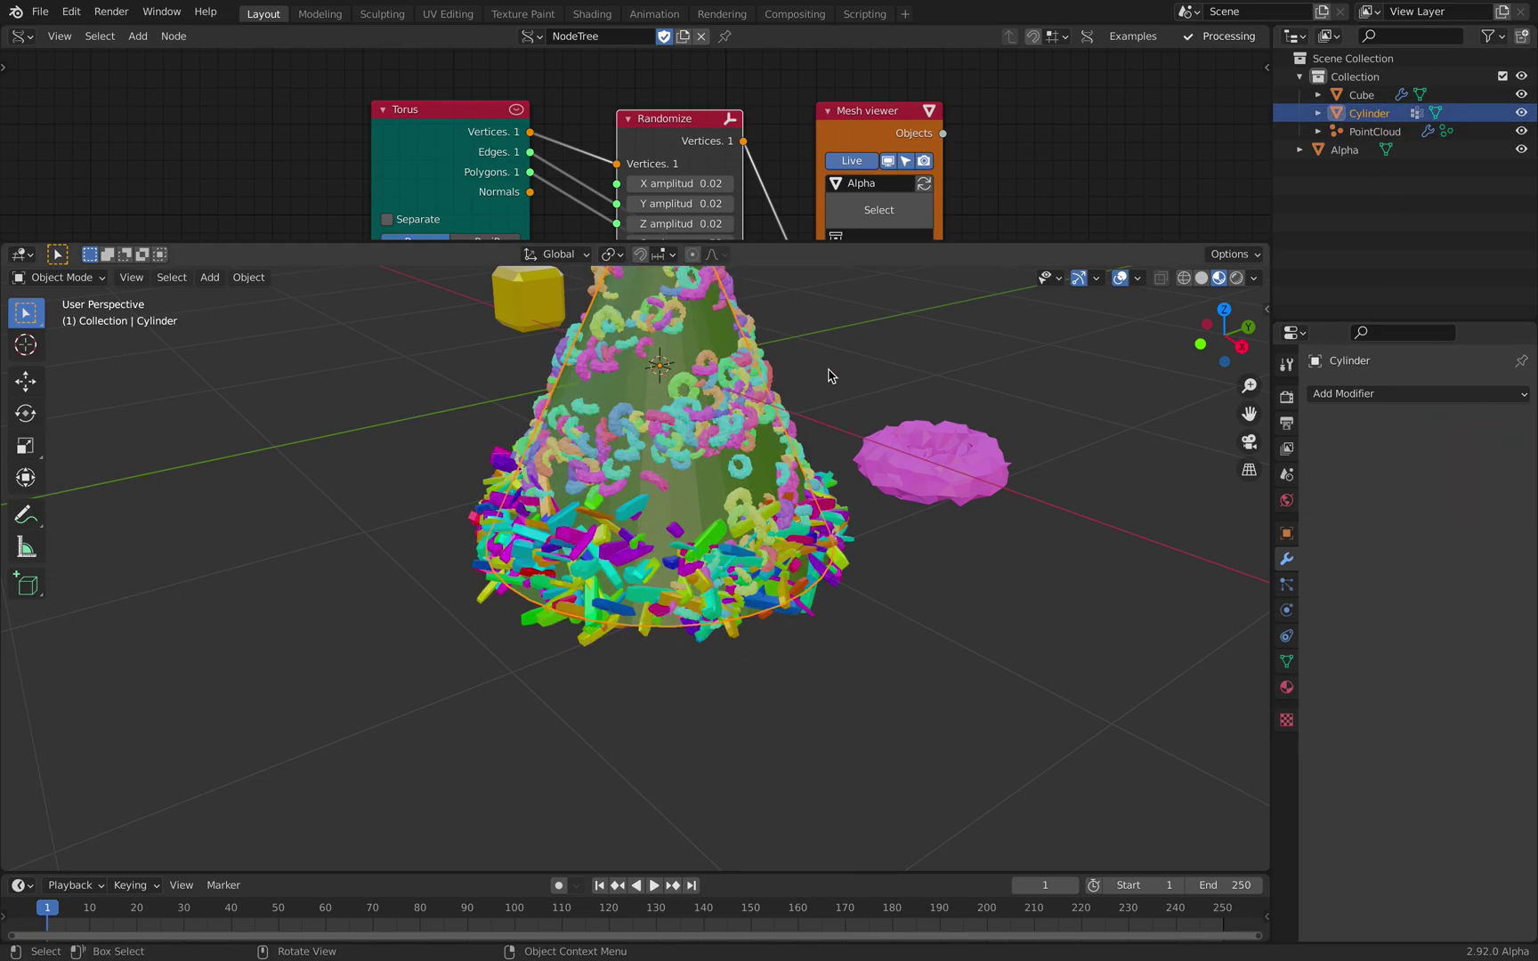
Step: Deselect all objects, view the decorated cone from several sides and save the scene file
middle_click_drag(827, 374, 708, 483)
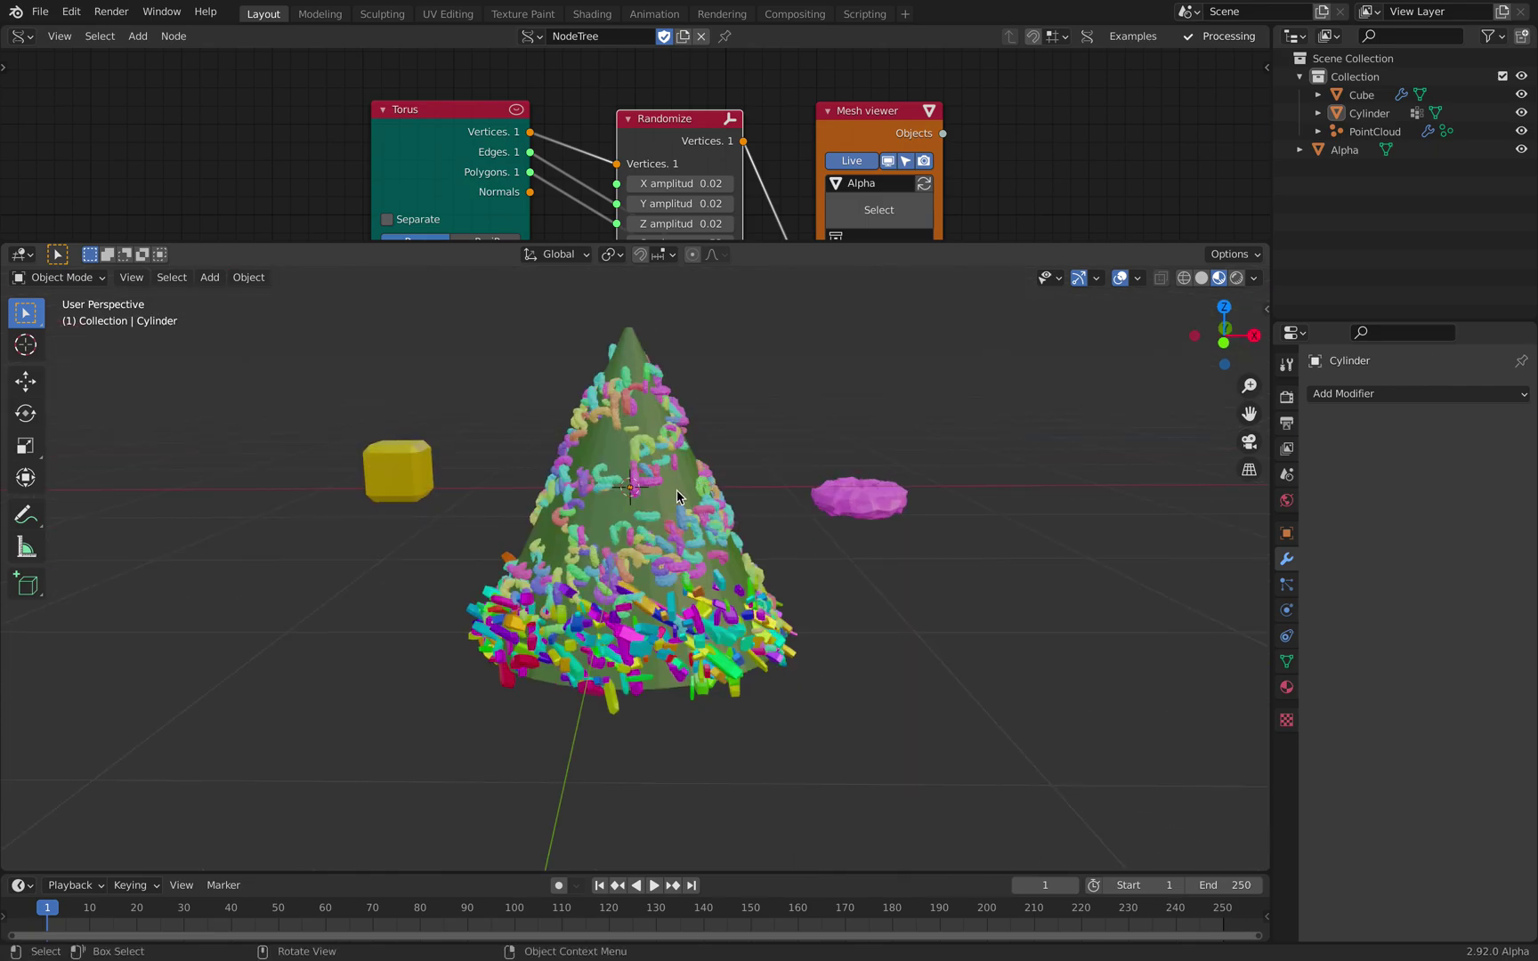
left_click(676, 496)
left_click(795, 438)
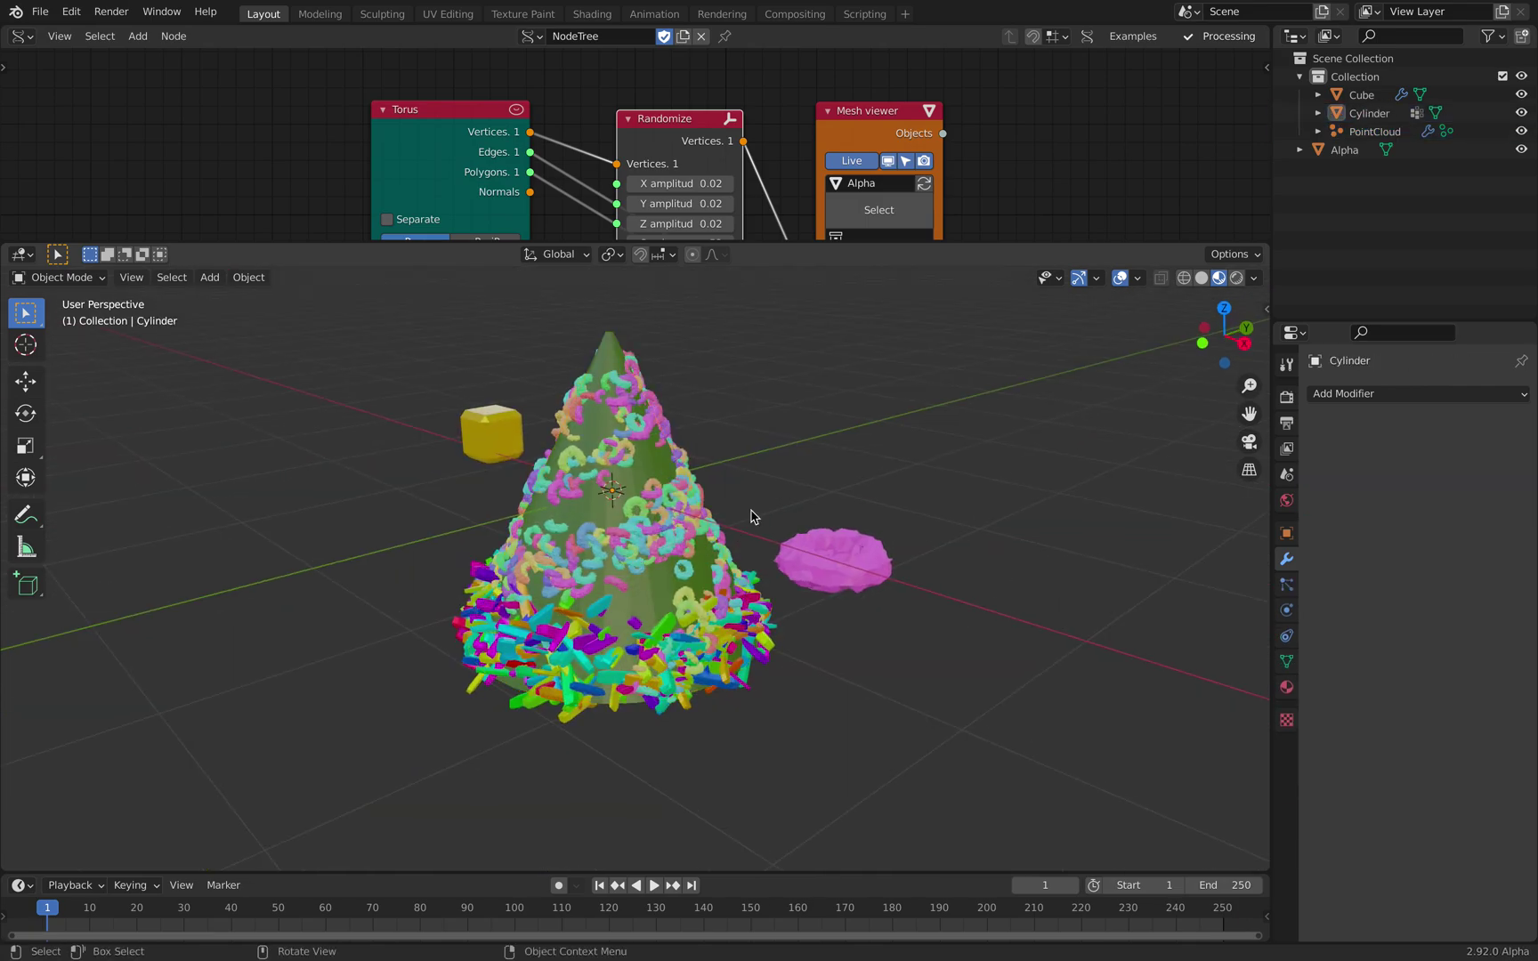
middle_click_drag(752, 516, 672, 491)
key("ctrl+s")
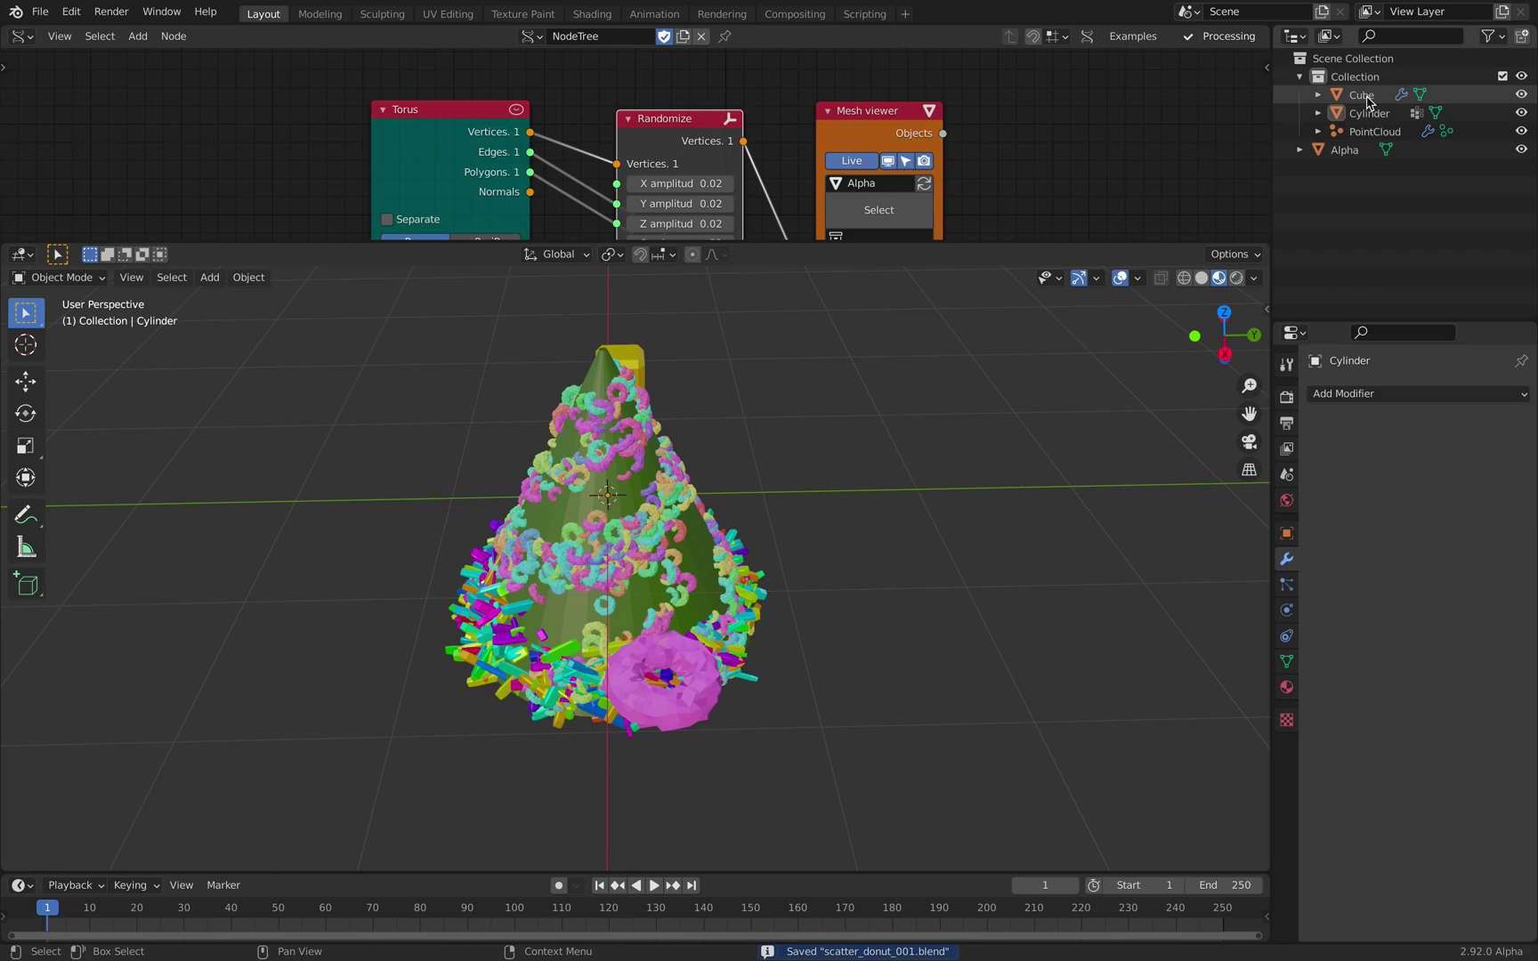
Step: Select the cone and change its material's Base Color to a less saturated medium green
left_click(1361, 94)
left_click(1367, 113)
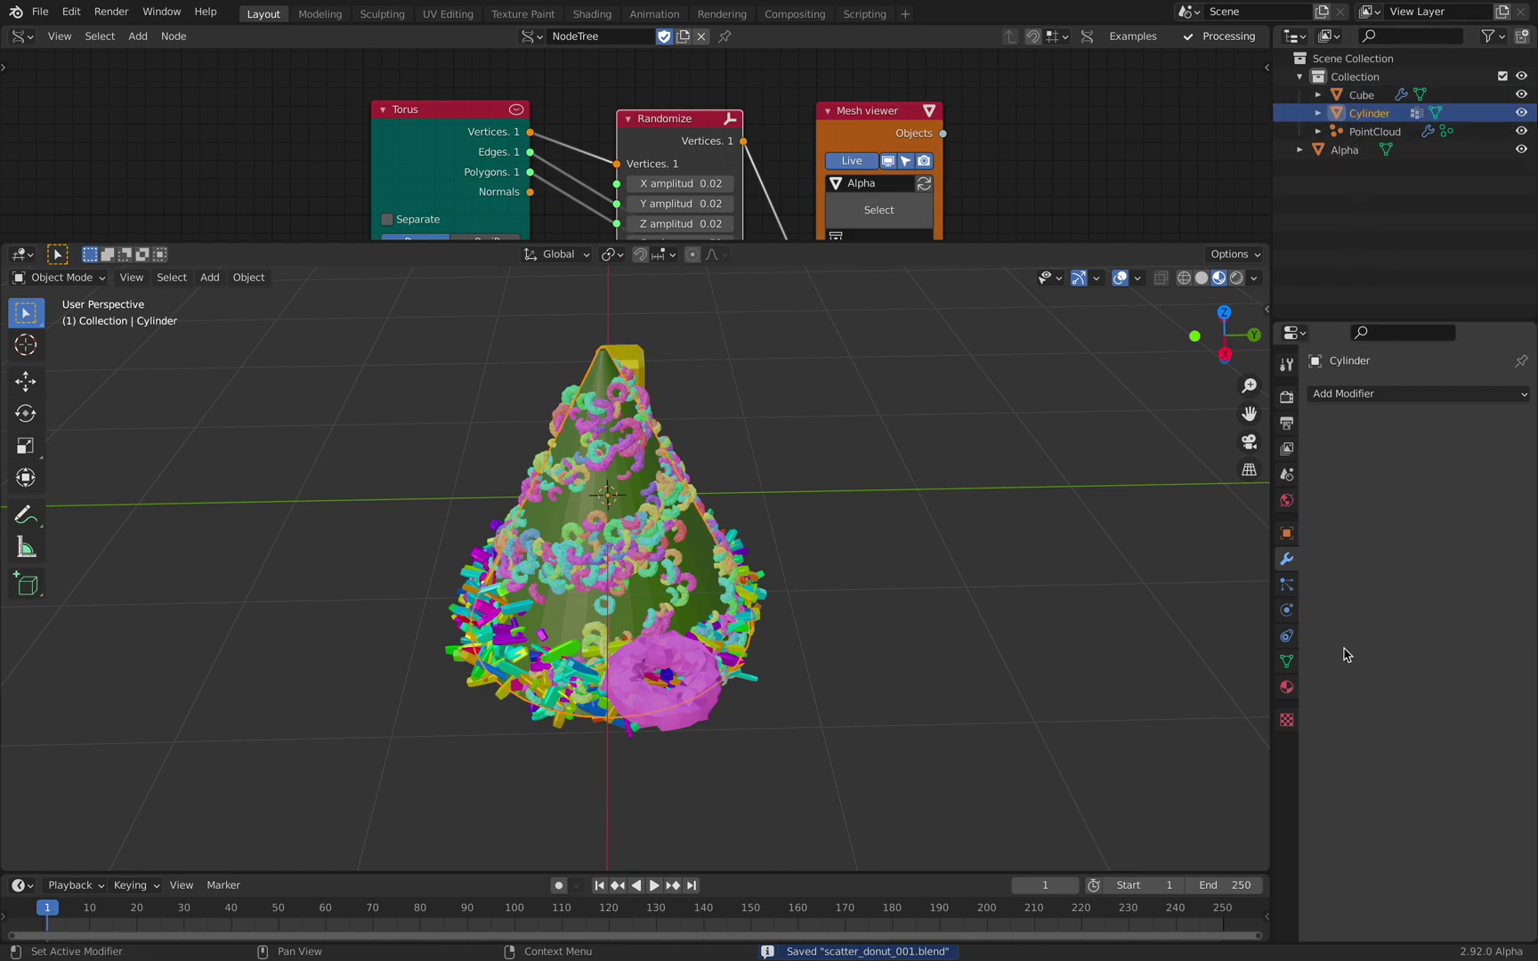
left_click(1287, 686)
left_click(1428, 661)
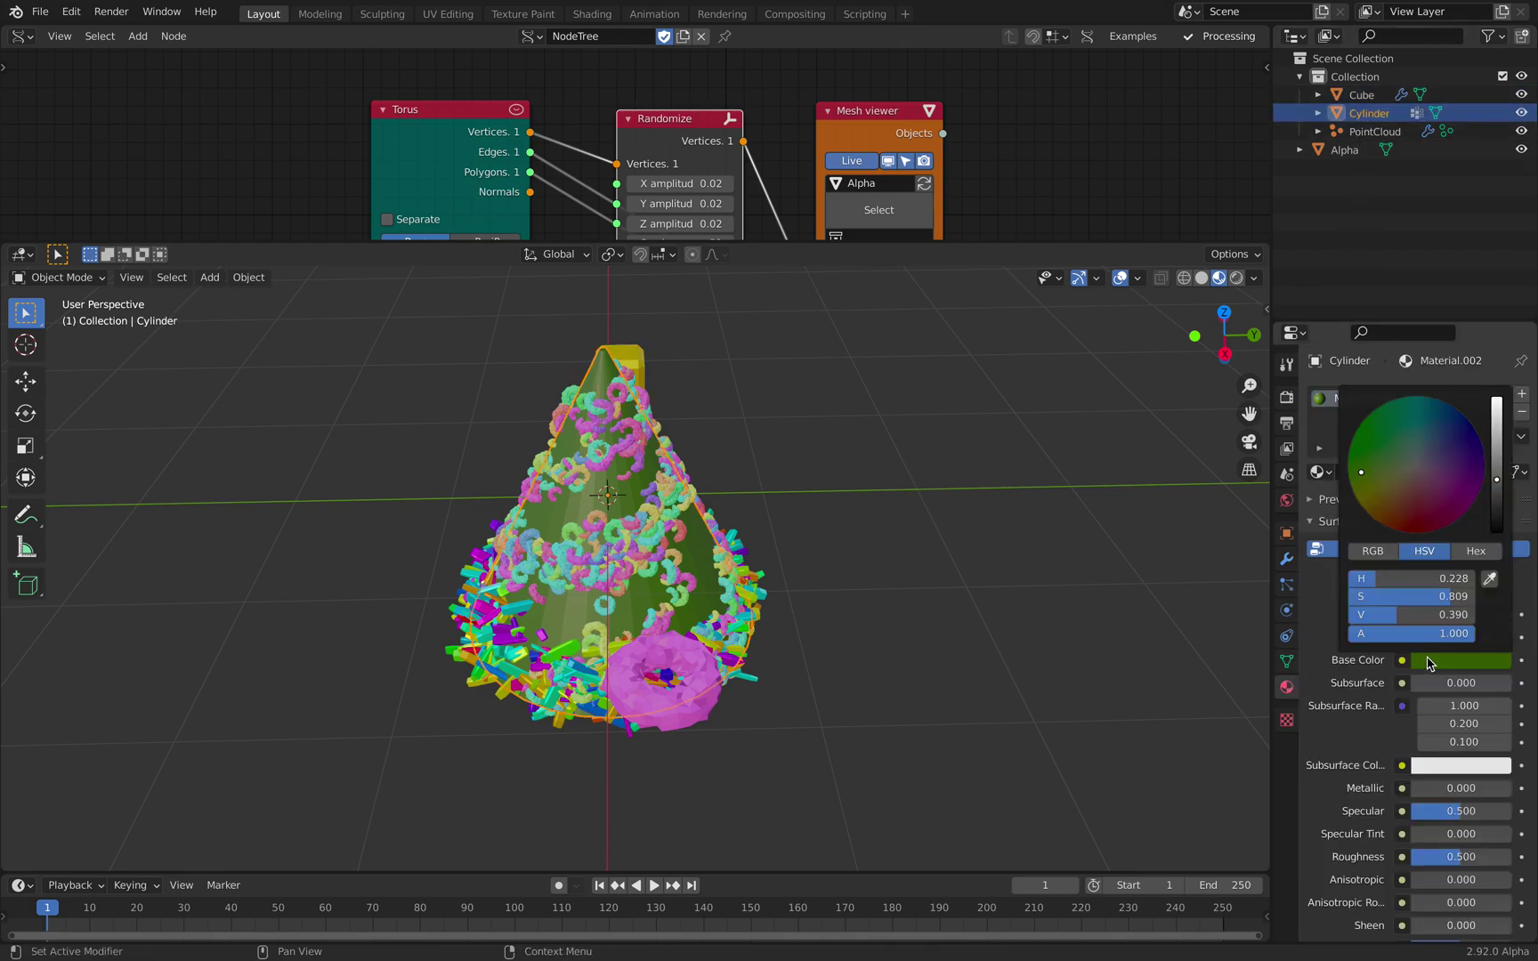
left_click(1497, 407)
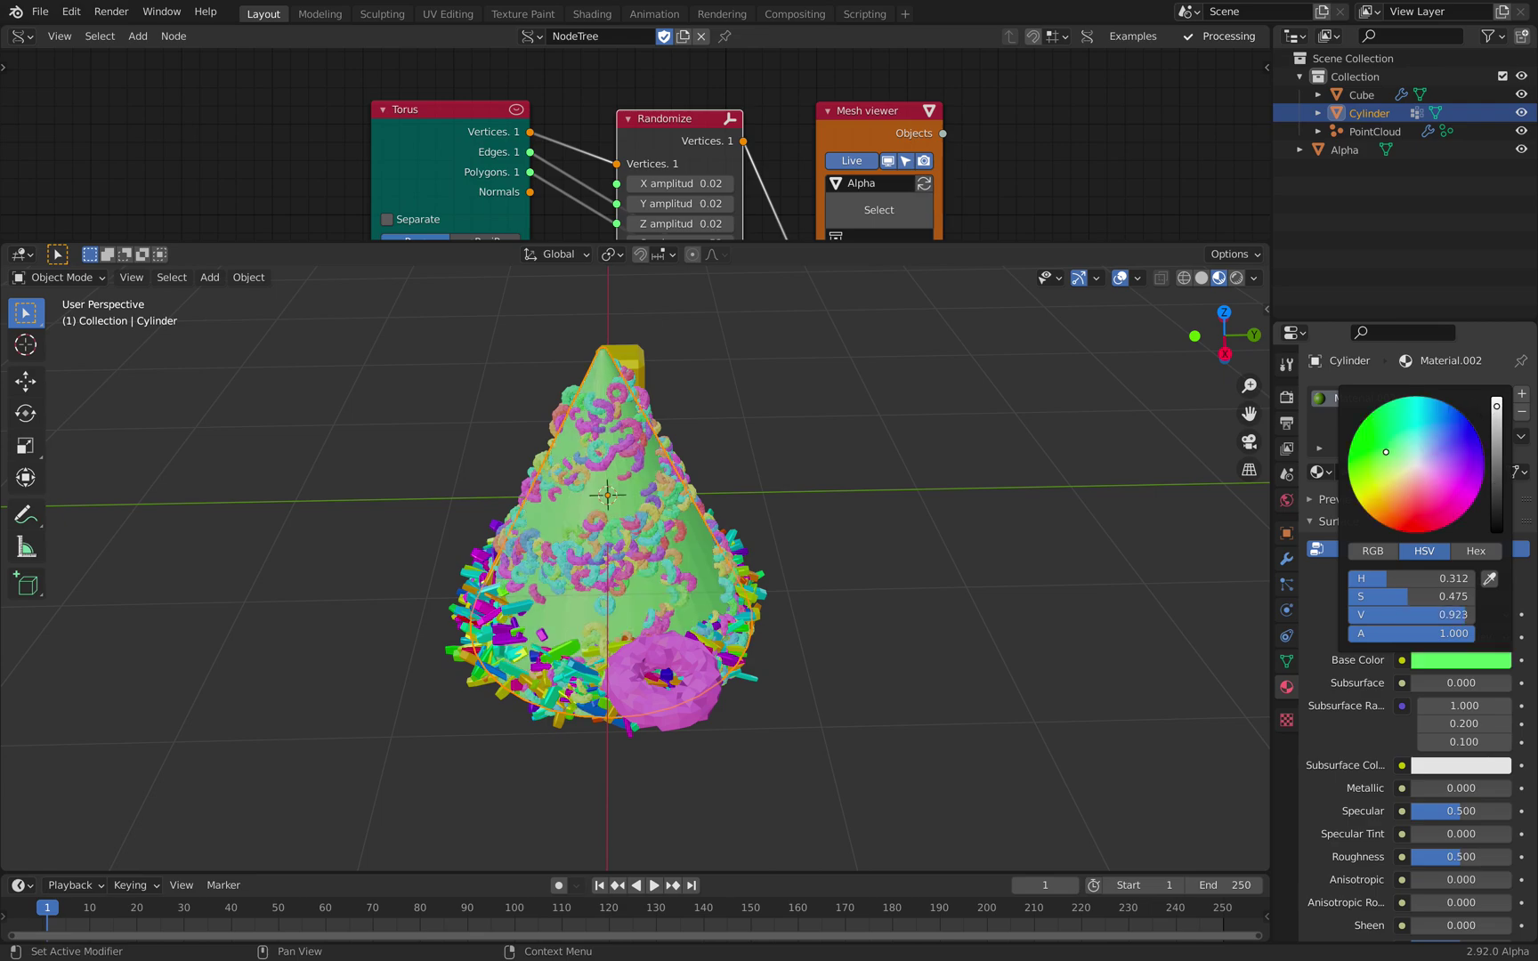
mouse_move(1386, 452)
left_mouse_down()
mouse_move(1463, 442)
mouse_move(1400, 456)
left_mouse_up()
left_click_drag(1497, 409, 1497, 466)
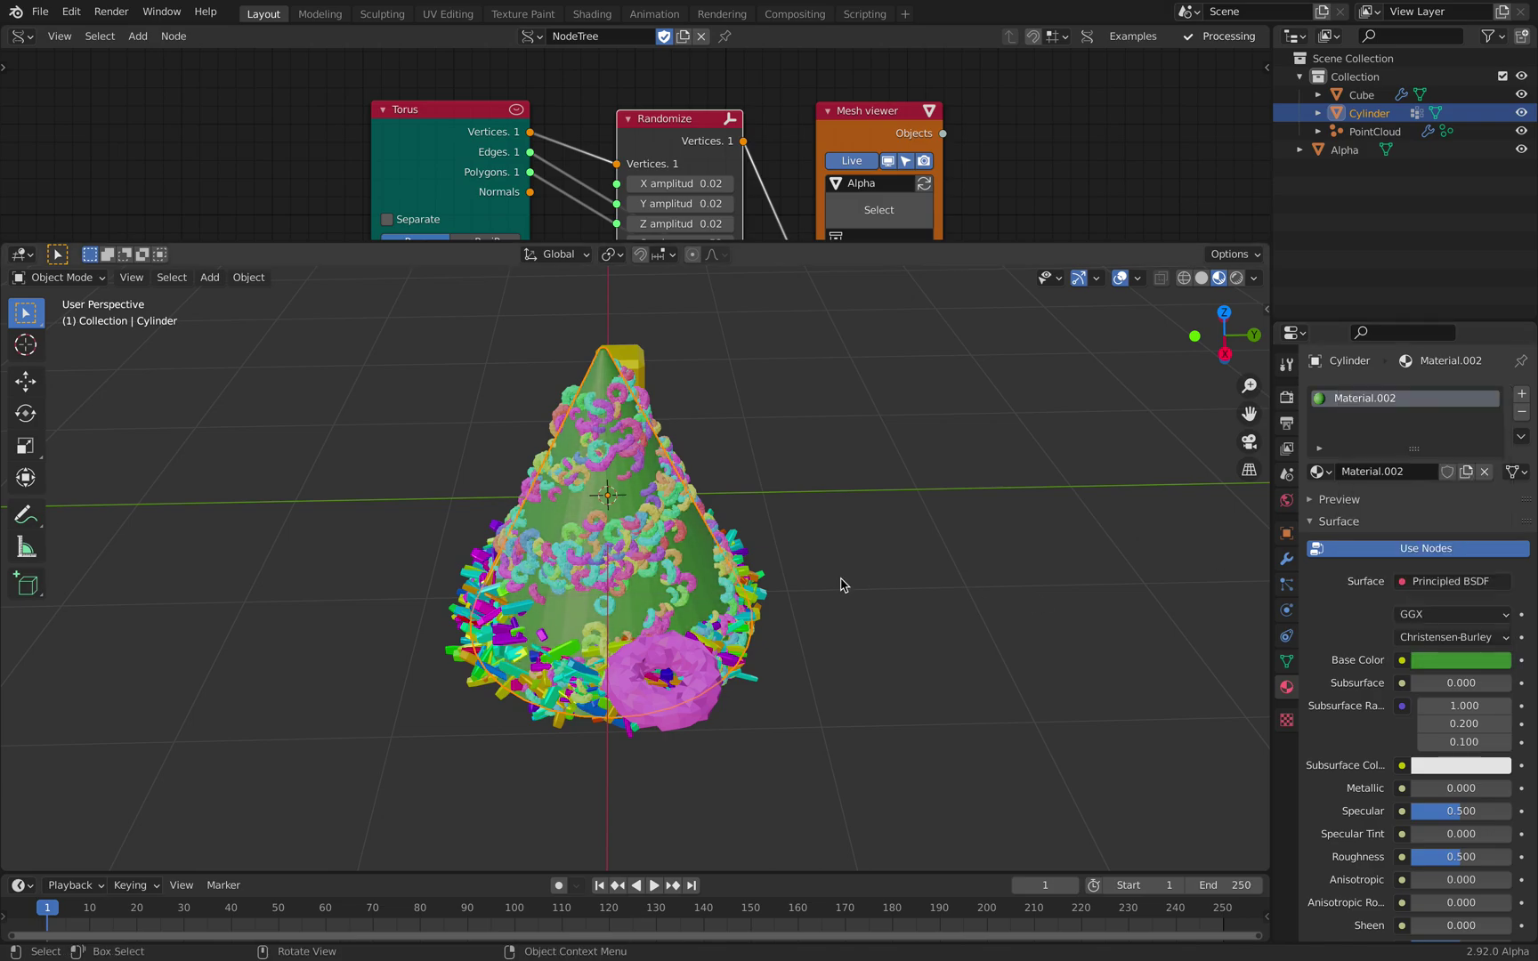
Step: View the green cone from an angle that shows the donut and cube apart from it, and save the scene file
right_click(674, 540)
left_click(762, 531)
left_click(788, 471)
middle_click_drag(788, 471, 886, 464)
left_click(692, 467)
middle_click_drag(714, 463, 712, 509)
key("ctrl+s")
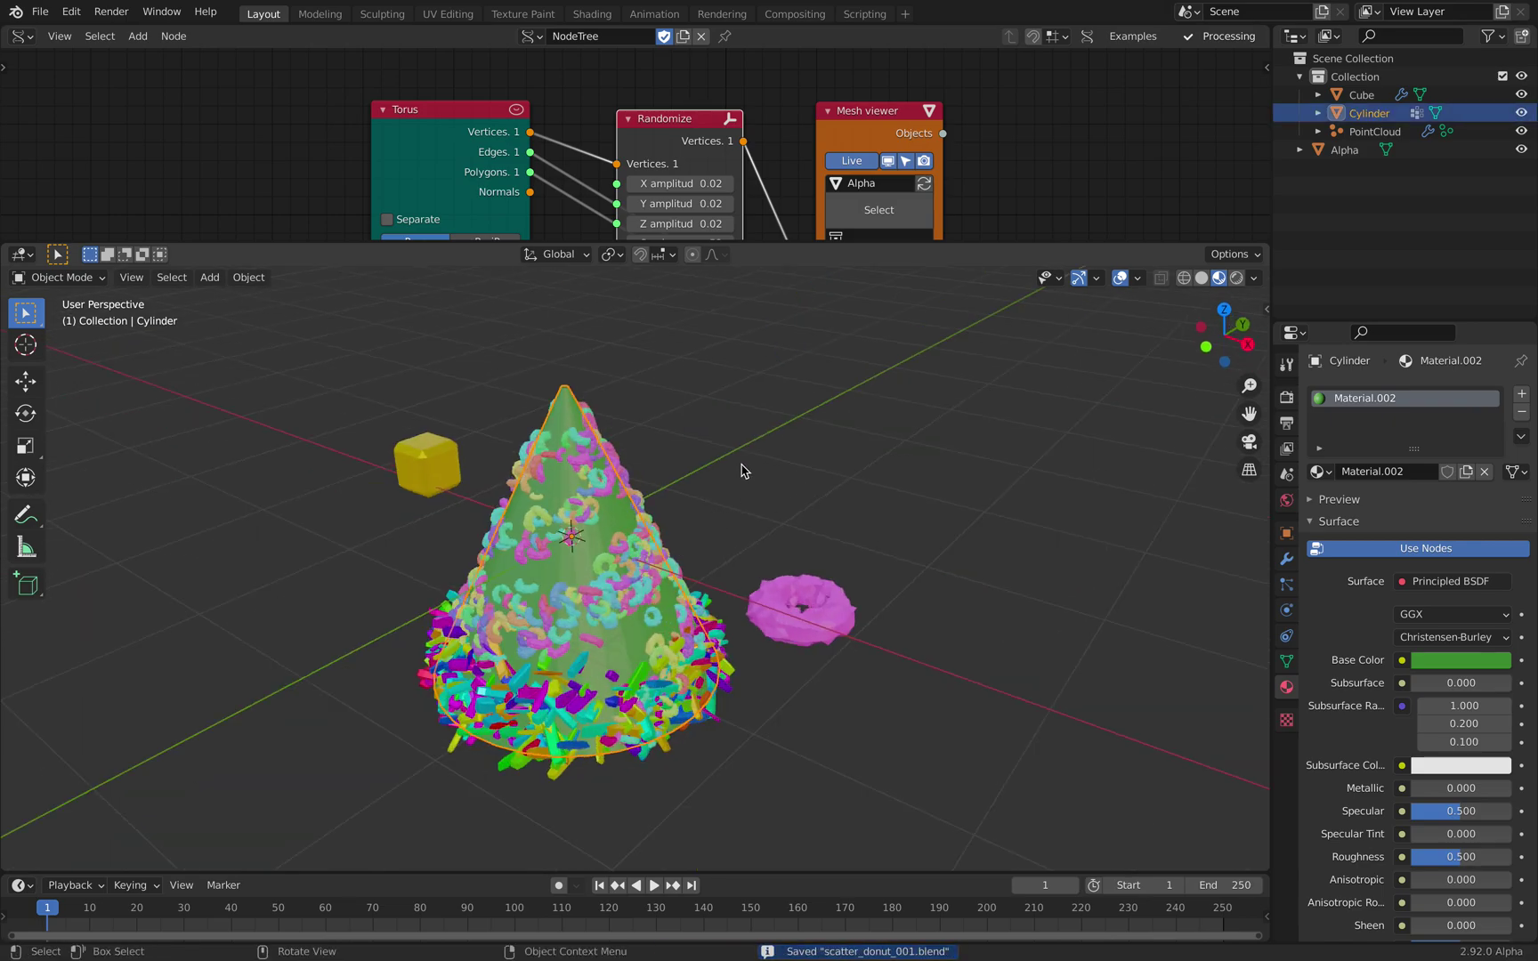
Step: Select the PointCloud object, enlarge the node editing area and switch it to the Geometry Node Editor
scroll(648, 236, "down", 1)
left_click(1371, 132)
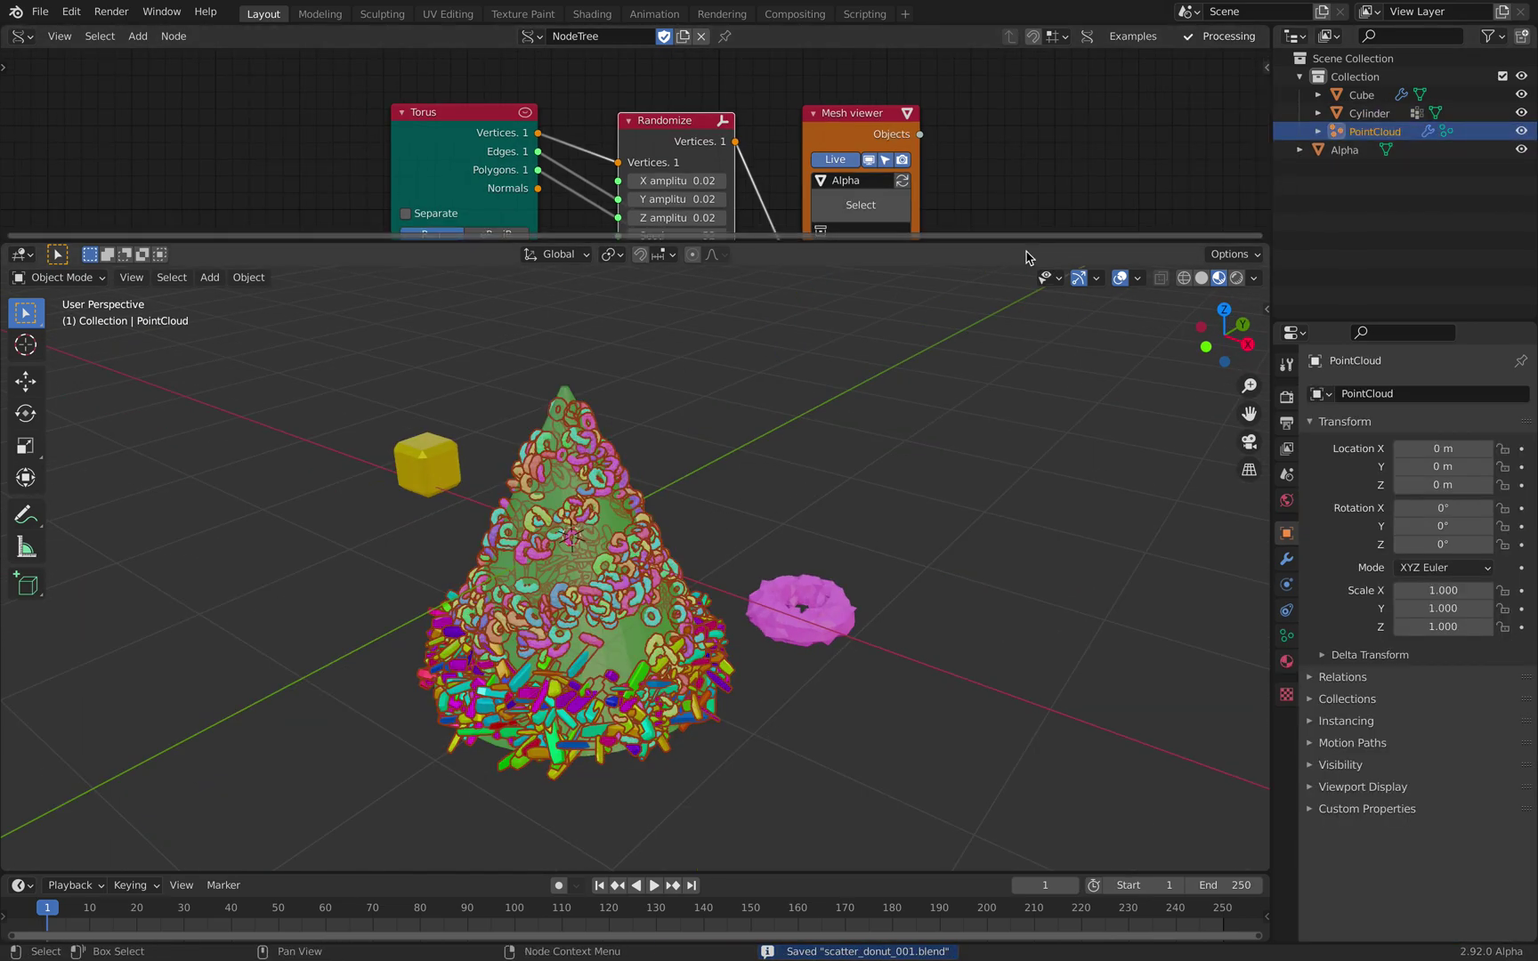
left_click_drag(1030, 468, 1030, 471)
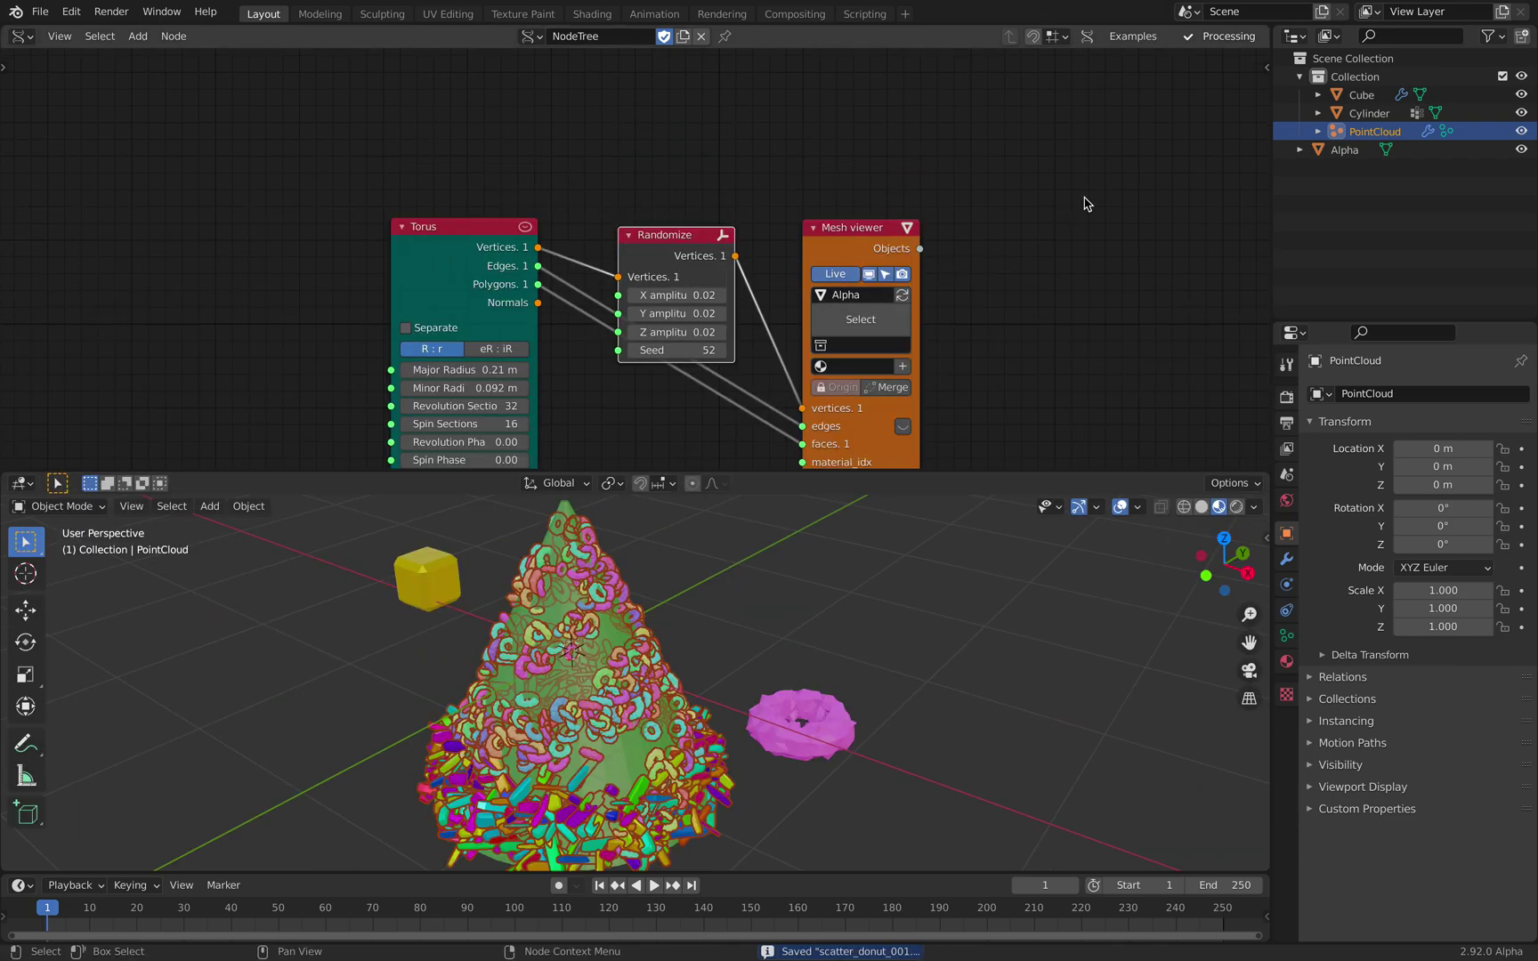
scroll(926, 211, "down", 1)
left_click(22, 35)
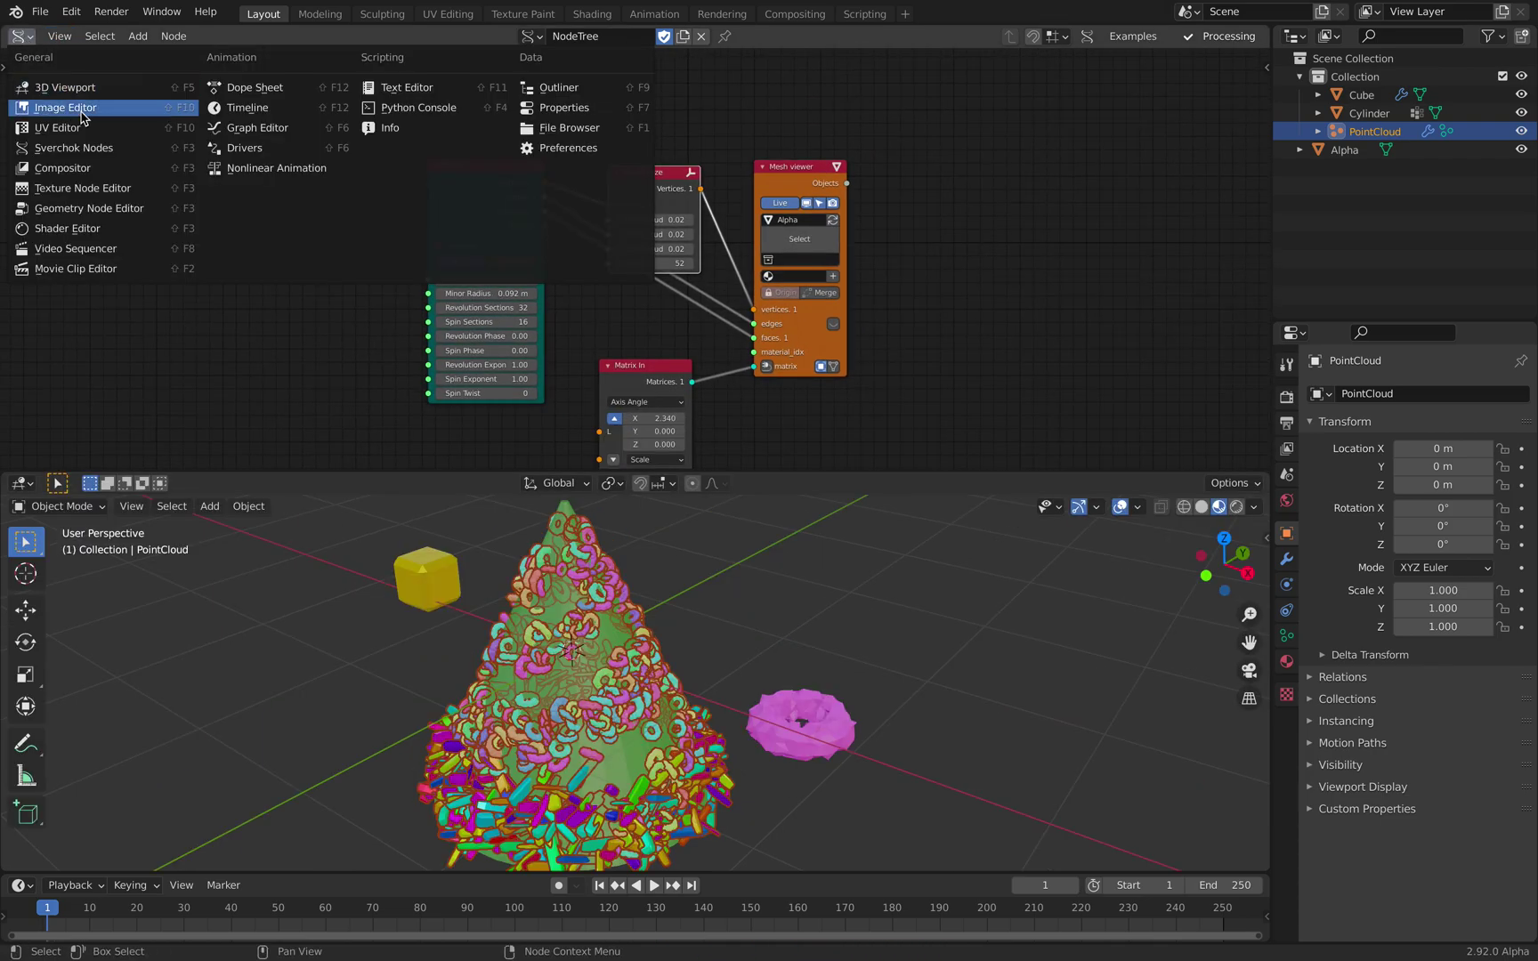
left_click(99, 208)
Step: Deselect the point cloud and examine its complete geometry node tree alongside the decorated cone
scroll(740, 307, "down", 6)
middle_click_drag(741, 308, 663, 207)
scroll(649, 219, "up", 2)
middle_click_drag(756, 623, 707, 623)
left_click(741, 588)
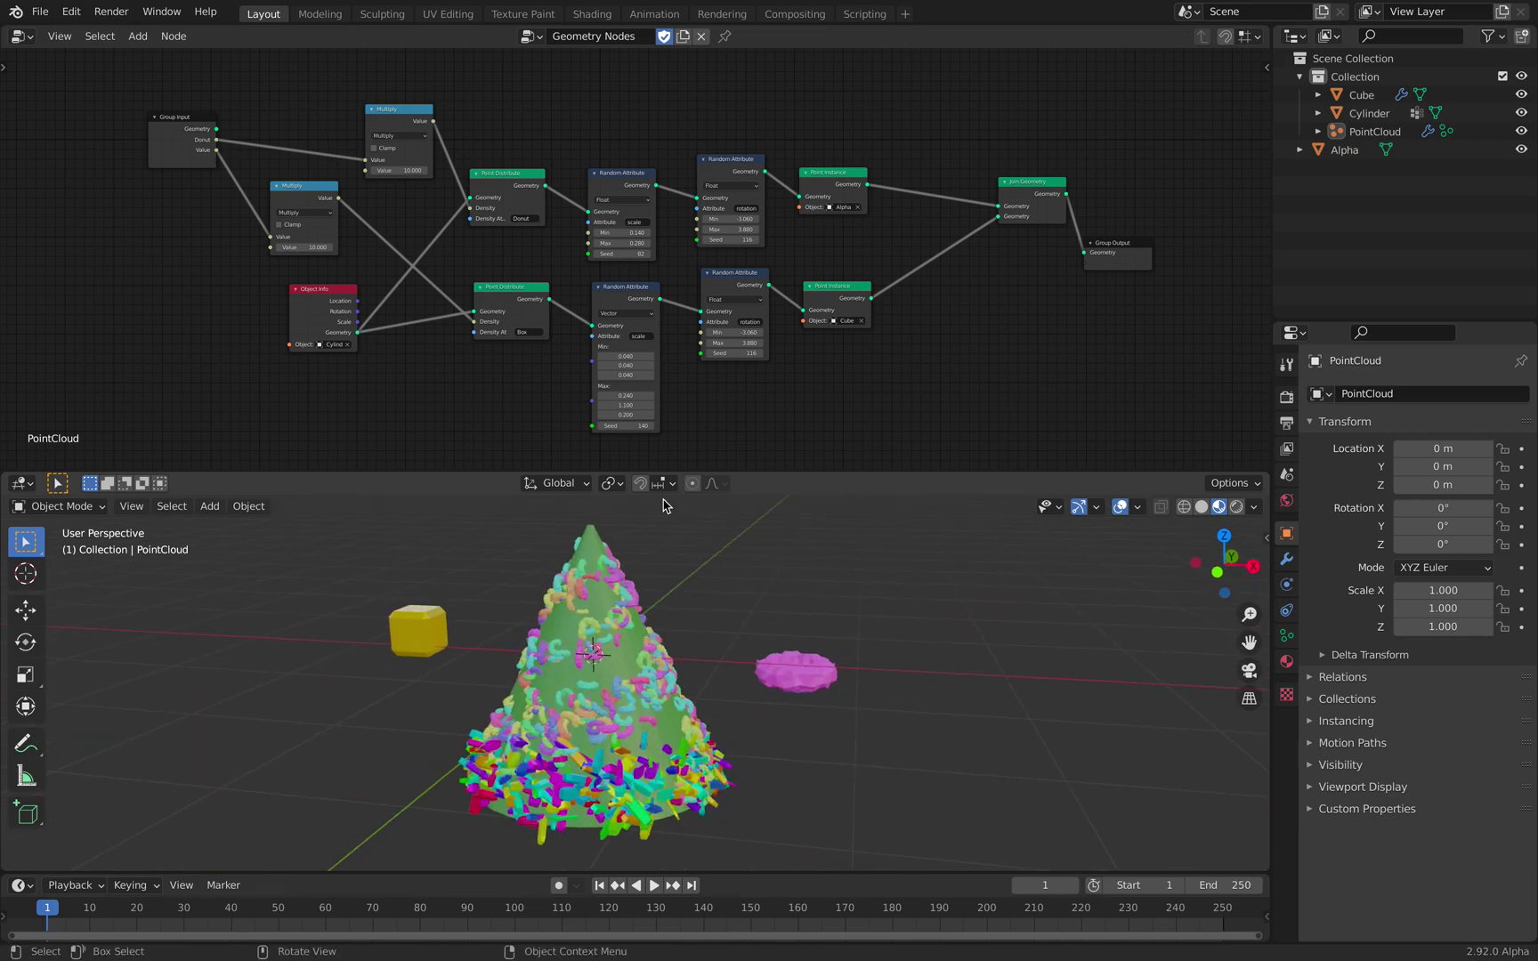
scroll(812, 374, "down", 2)
scroll(717, 354, "up", 1)
middle_click_drag(813, 368, 770, 358)
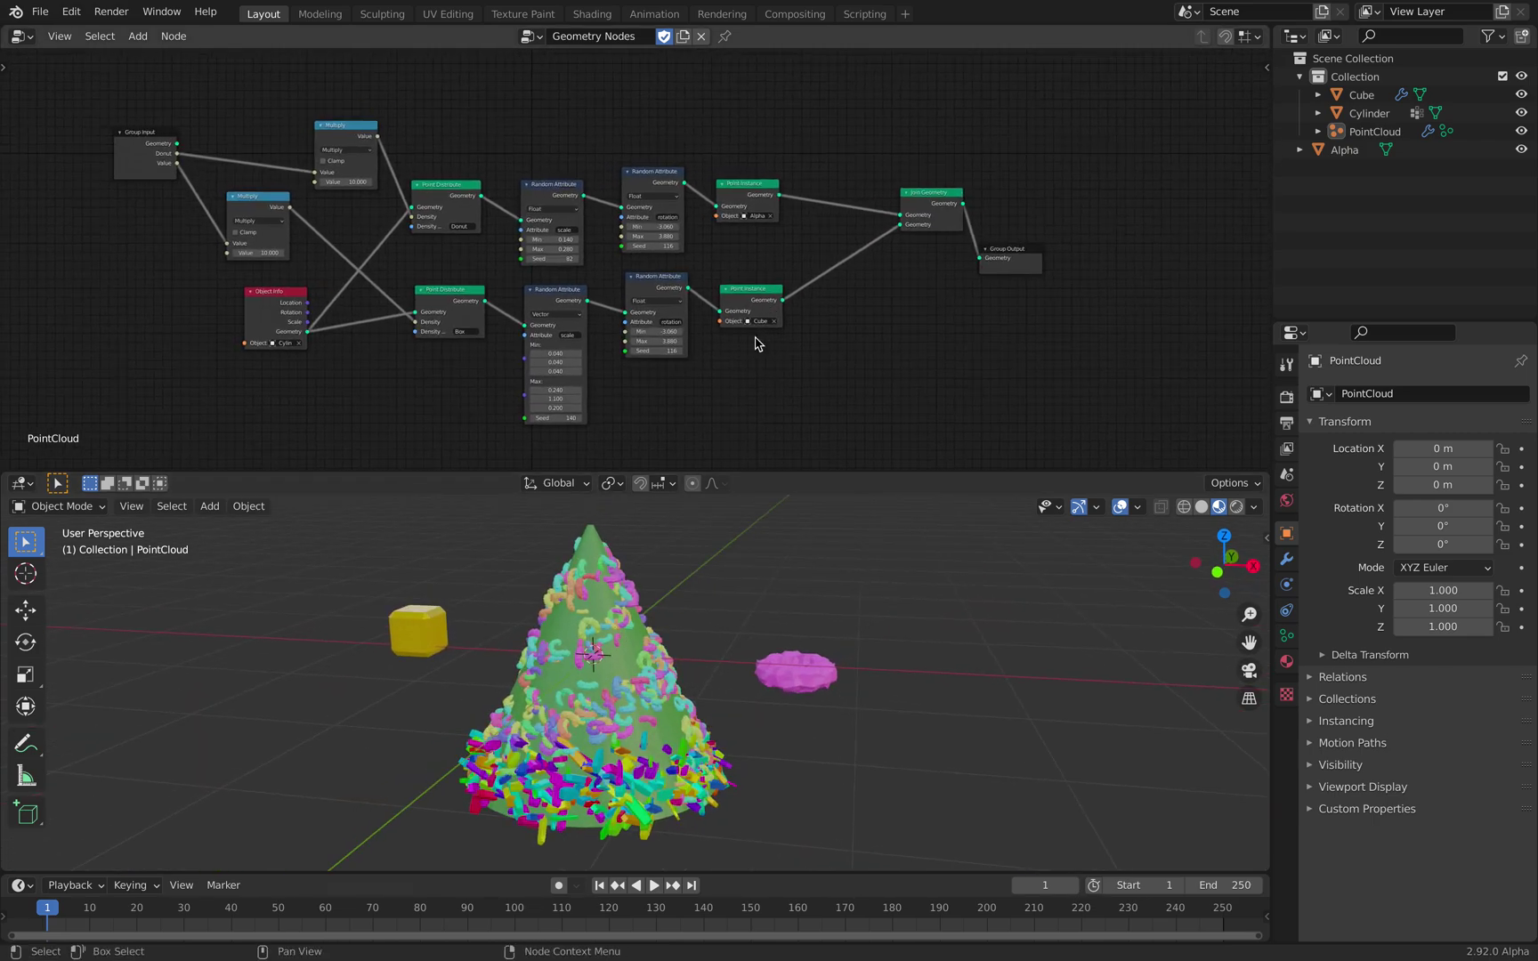